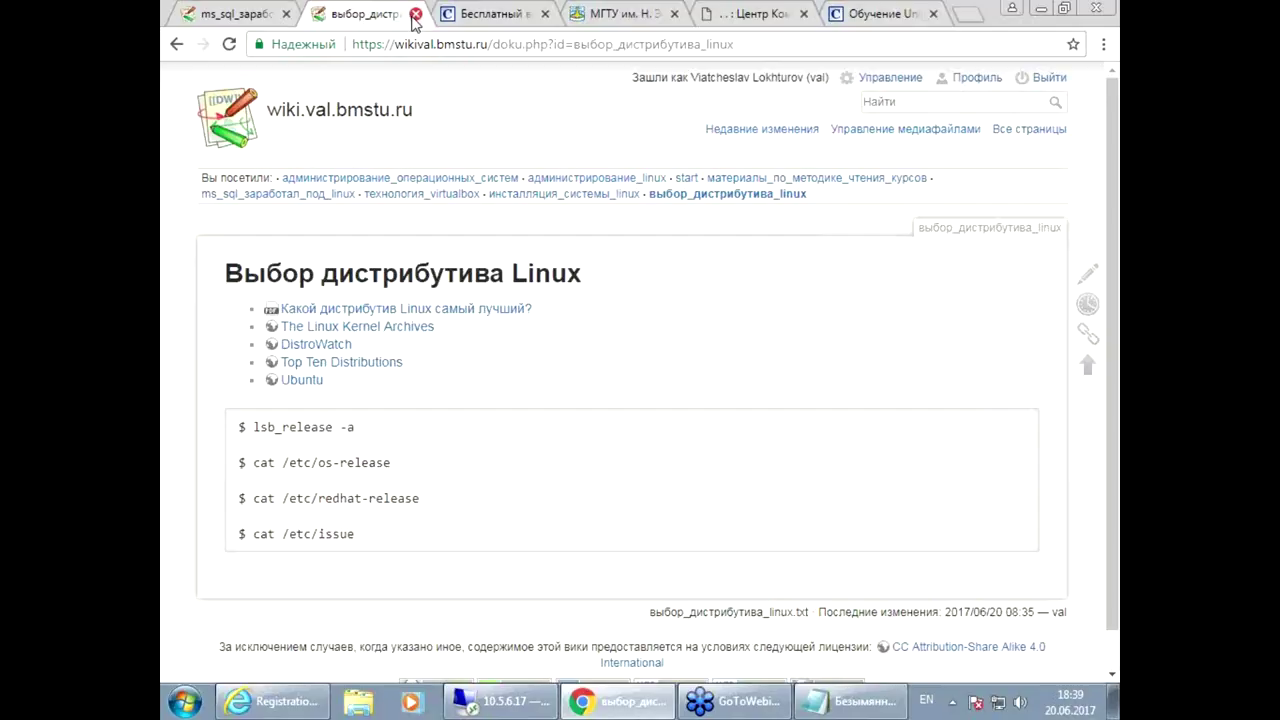
Step: Close the distro tab and open the Linux installation wiki page in a new tab
click(415, 14)
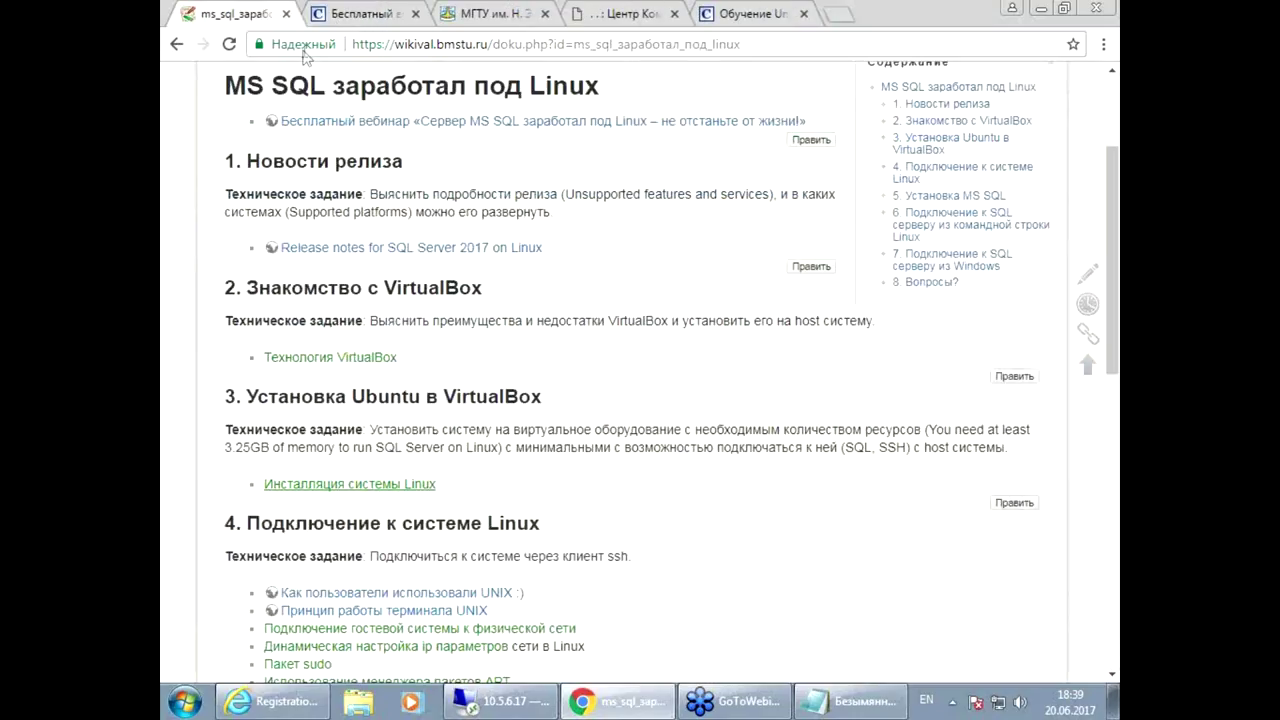
right_click(404, 490)
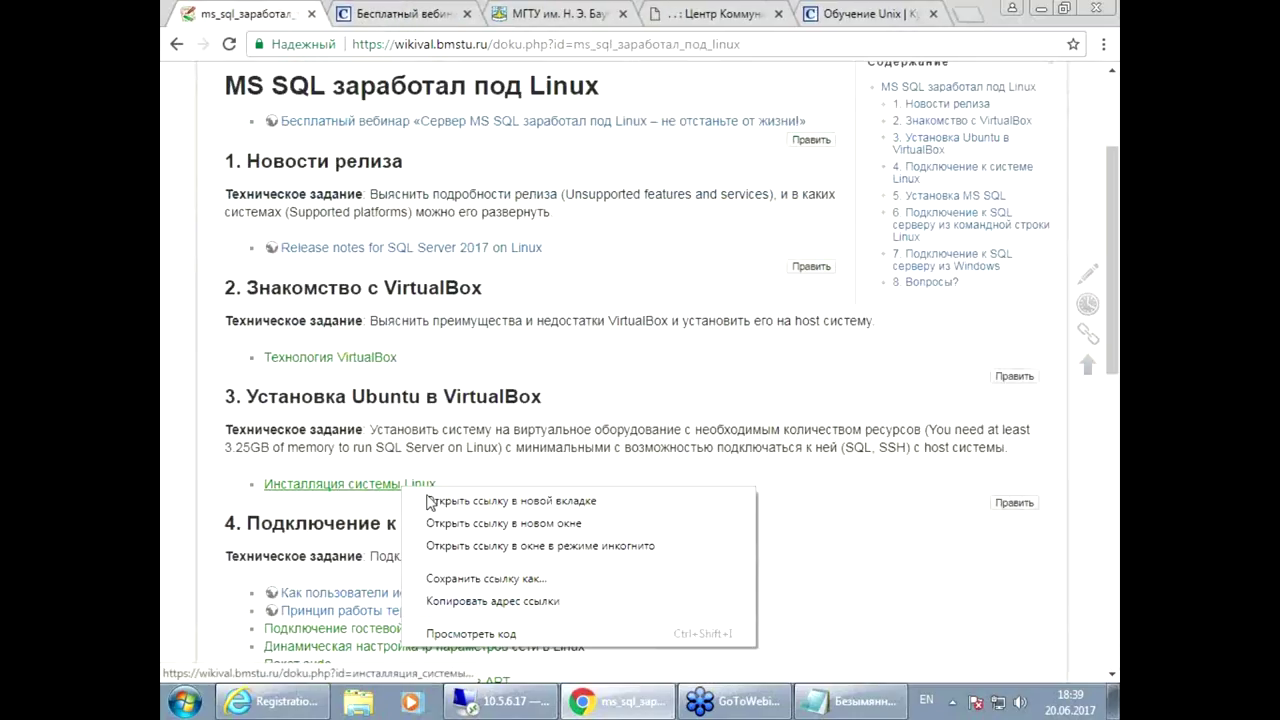
click(470, 502)
key(ctrl+Tab)
scroll(690, 520, down, 3)
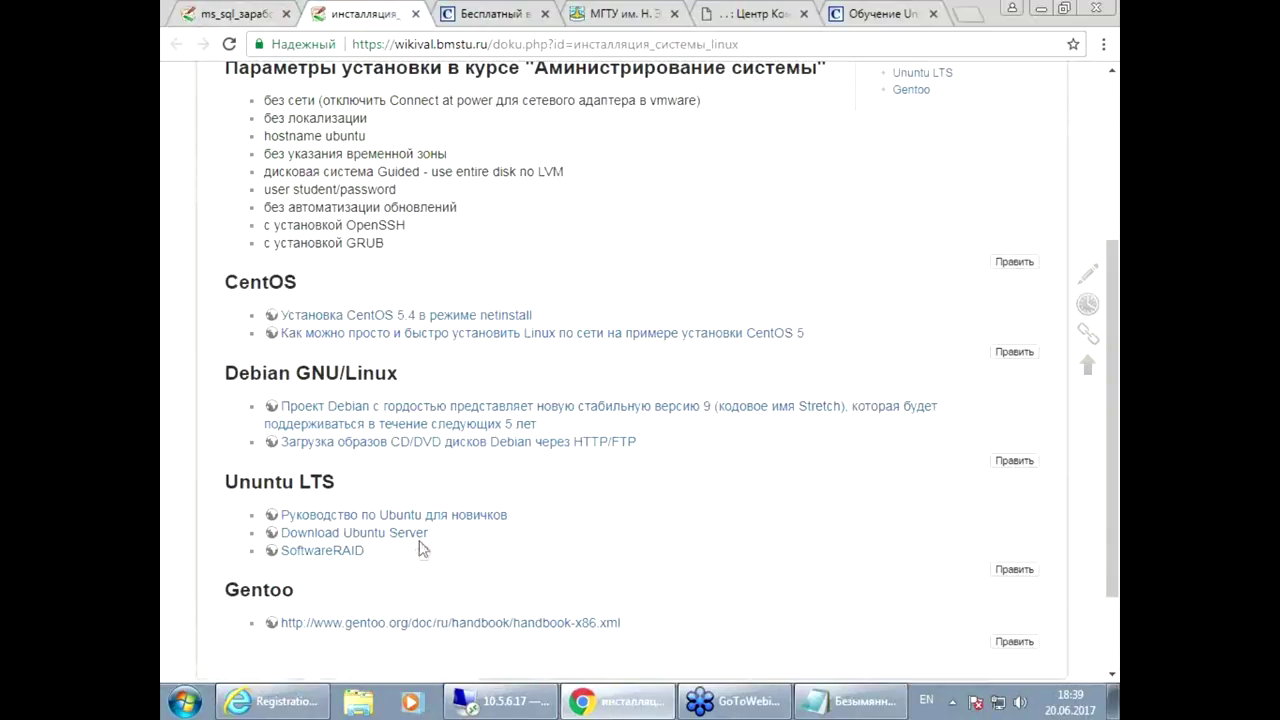
Step: Open the Ubuntu Server 16.04.2 LTS download page, declining translation, noting support until April 2021; show Libraries
right_click(378, 538)
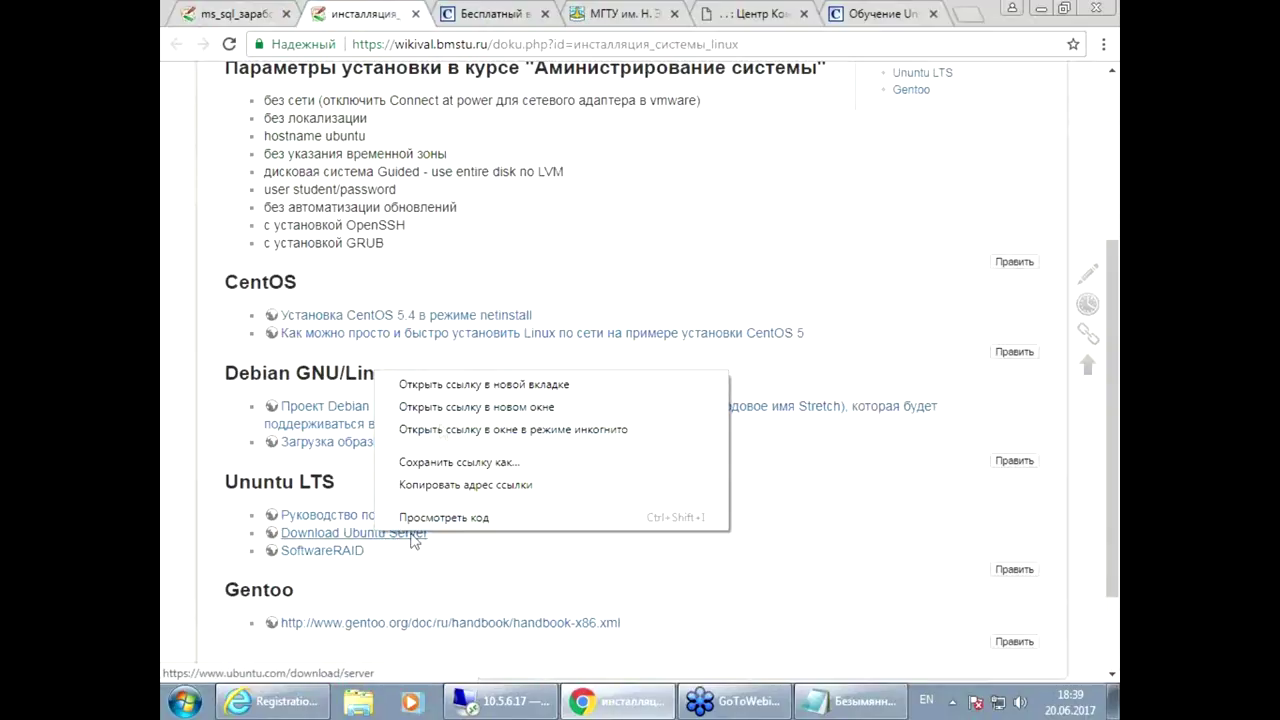
click(463, 385)
key(ctrl+Tab)
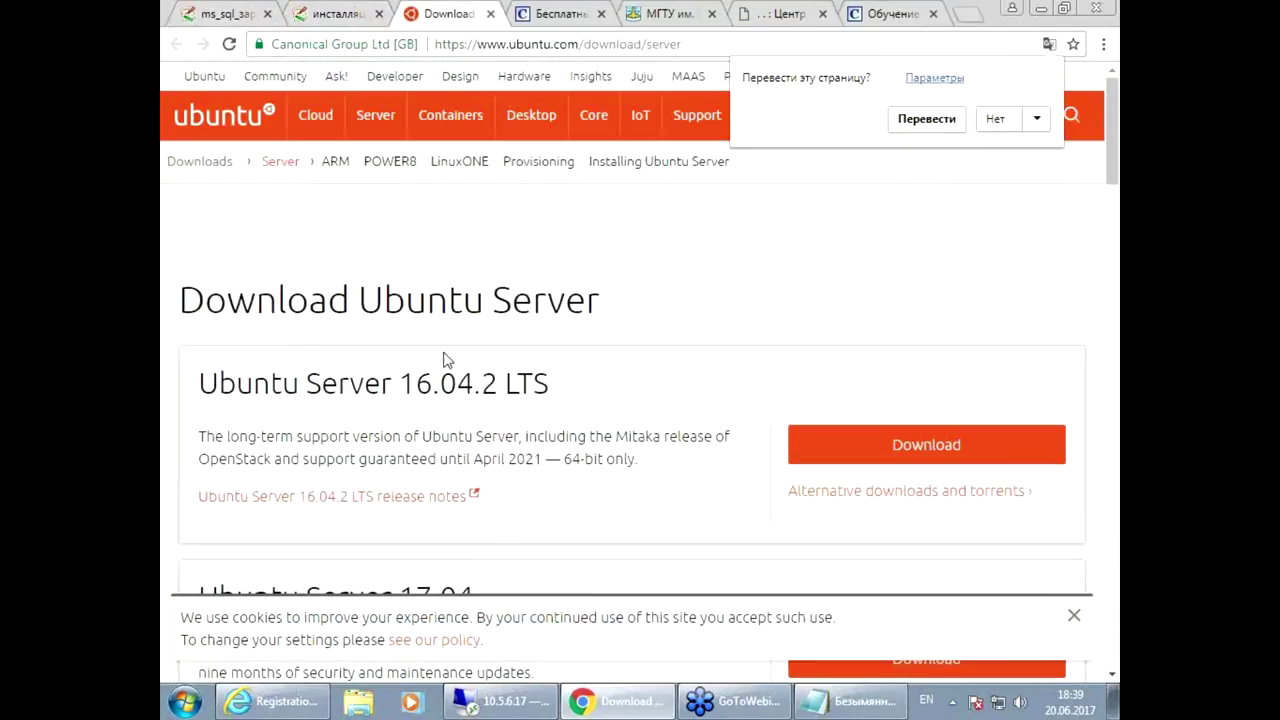
click(1020, 121)
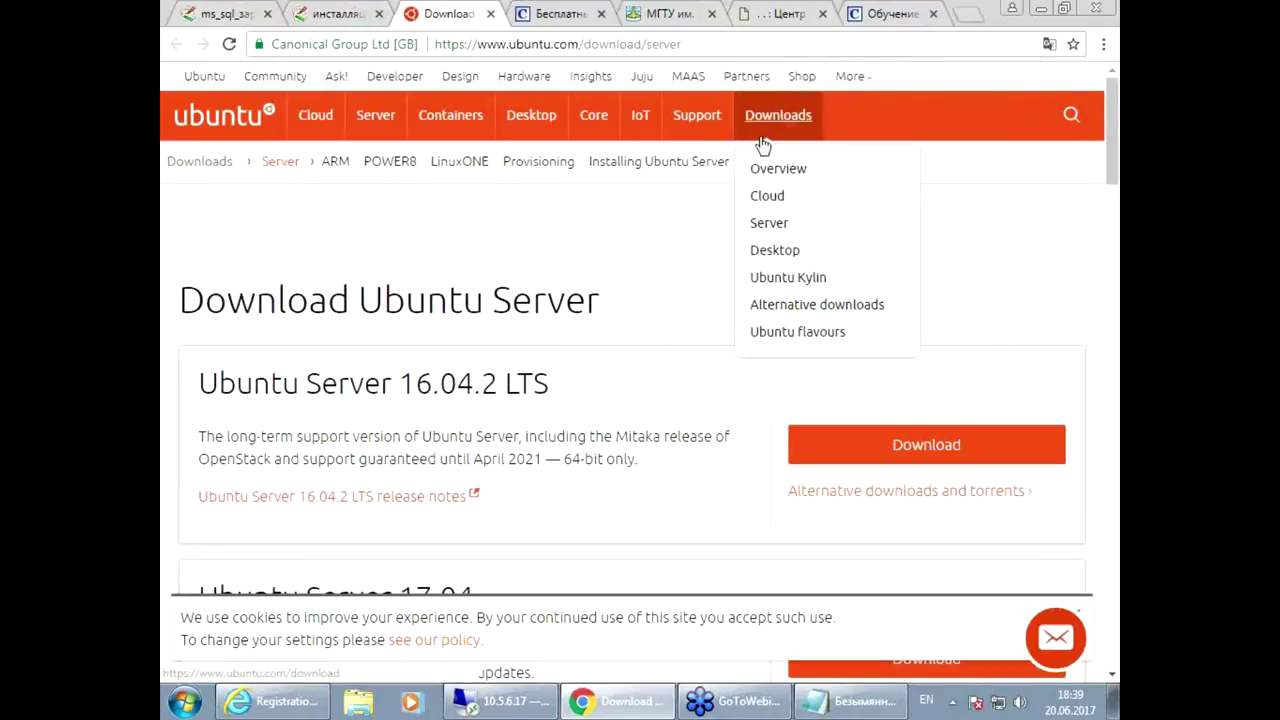
drag(203, 370, 508, 385)
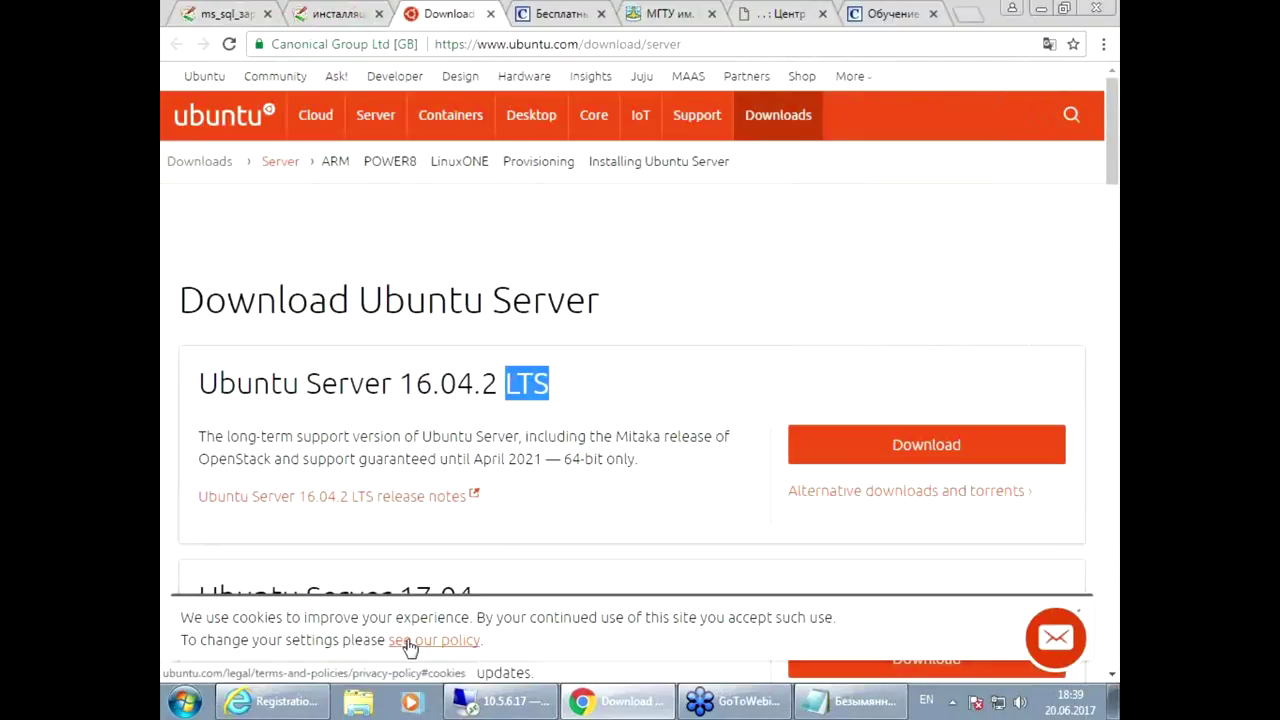
drag(508, 460, 545, 462)
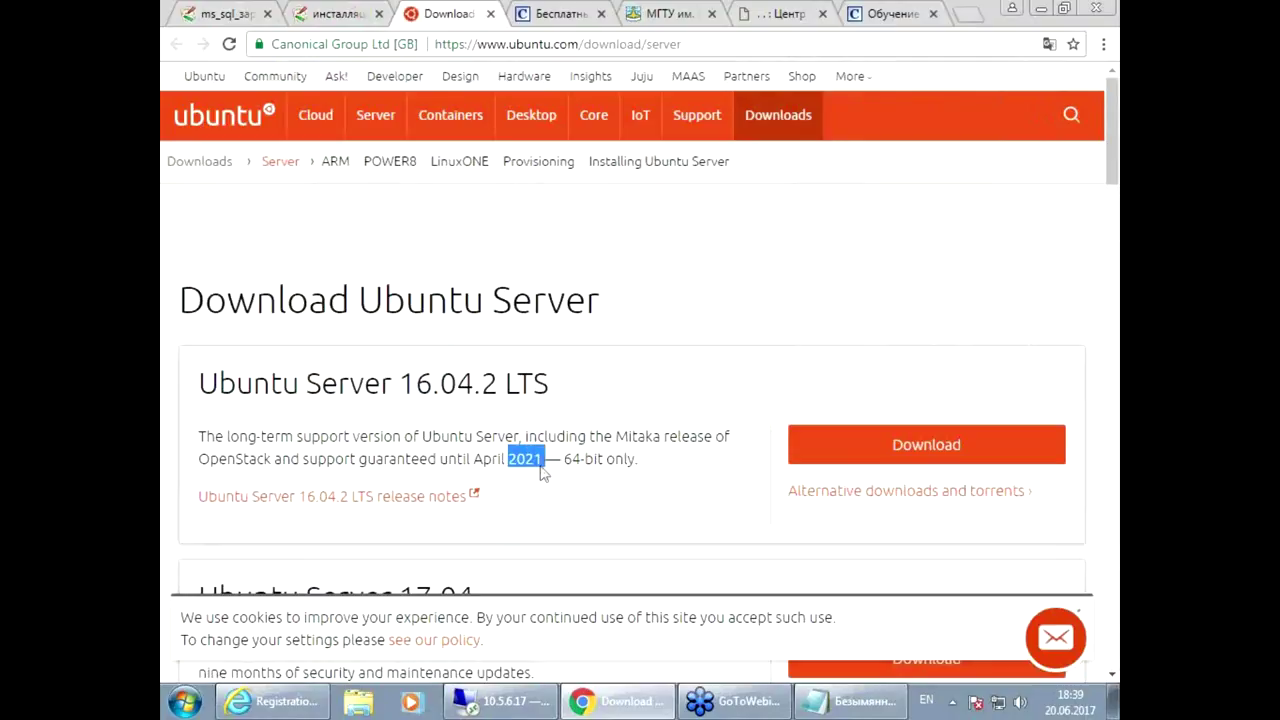
drag(400, 458, 512, 462)
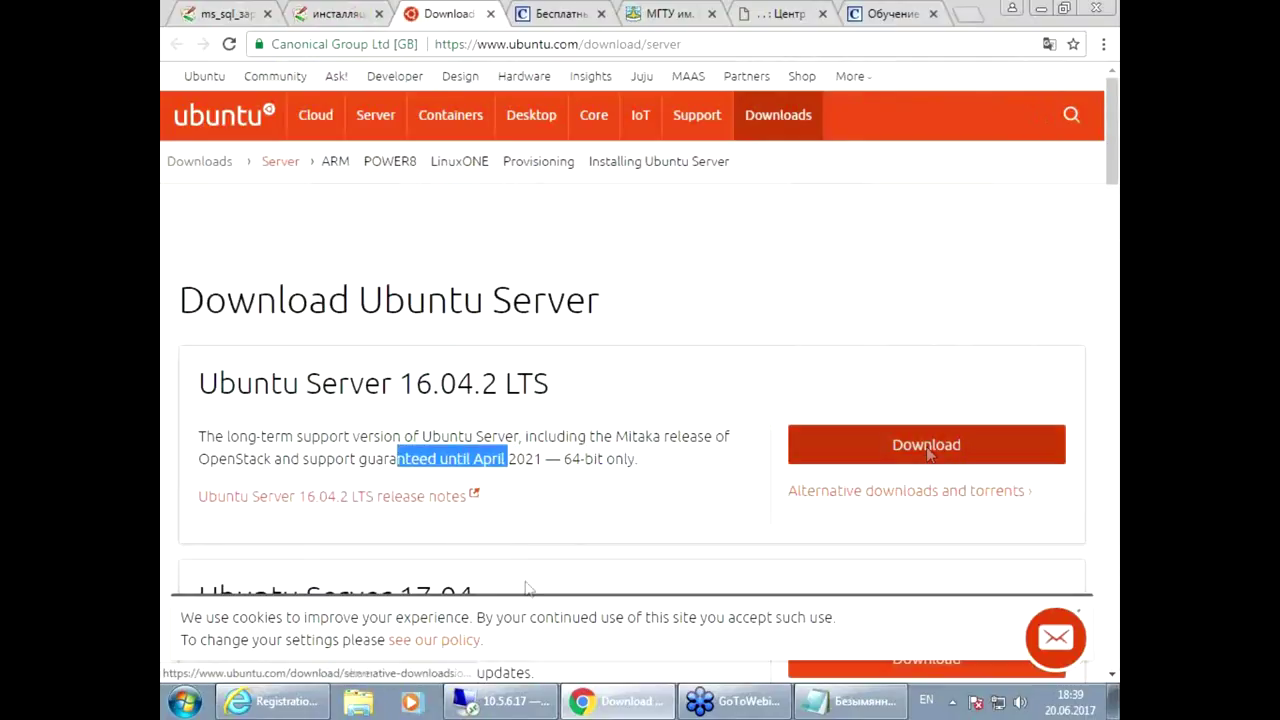
click(358, 701)
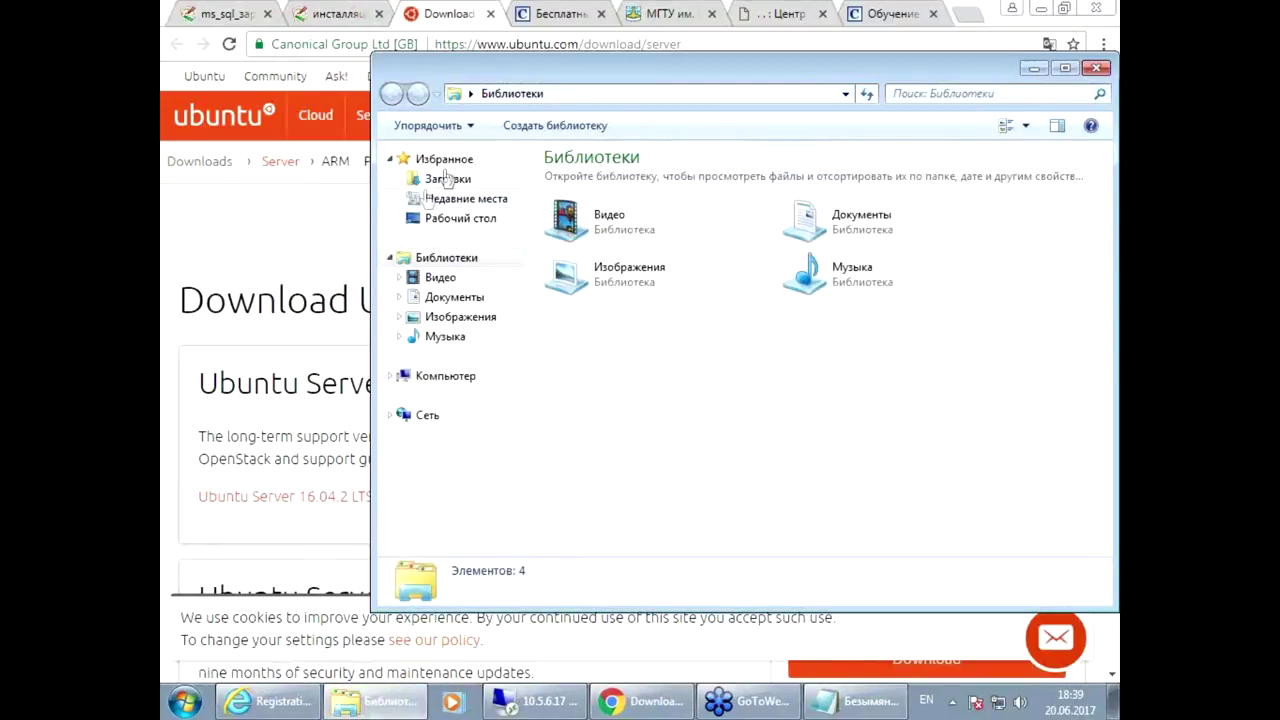
Step: Confirm ubuntu-16.04.2-server-amd64.iso is in the Downloads folder
click(447, 178)
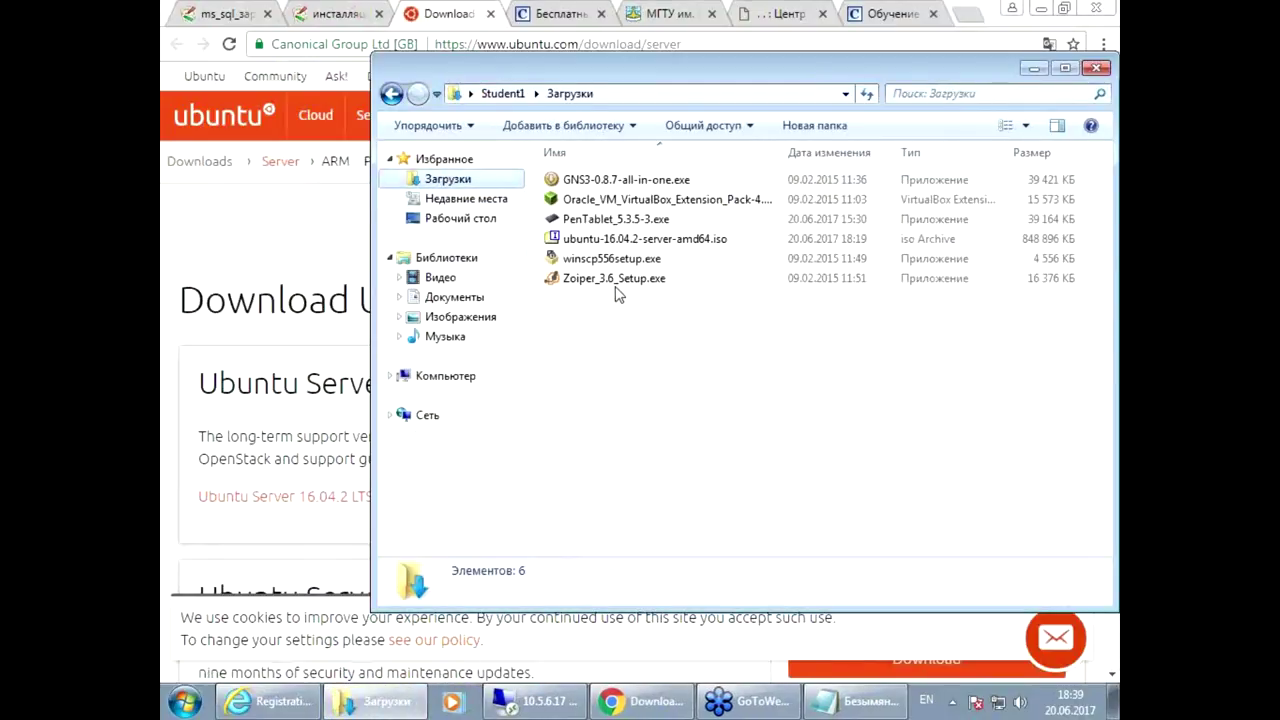
click(630, 240)
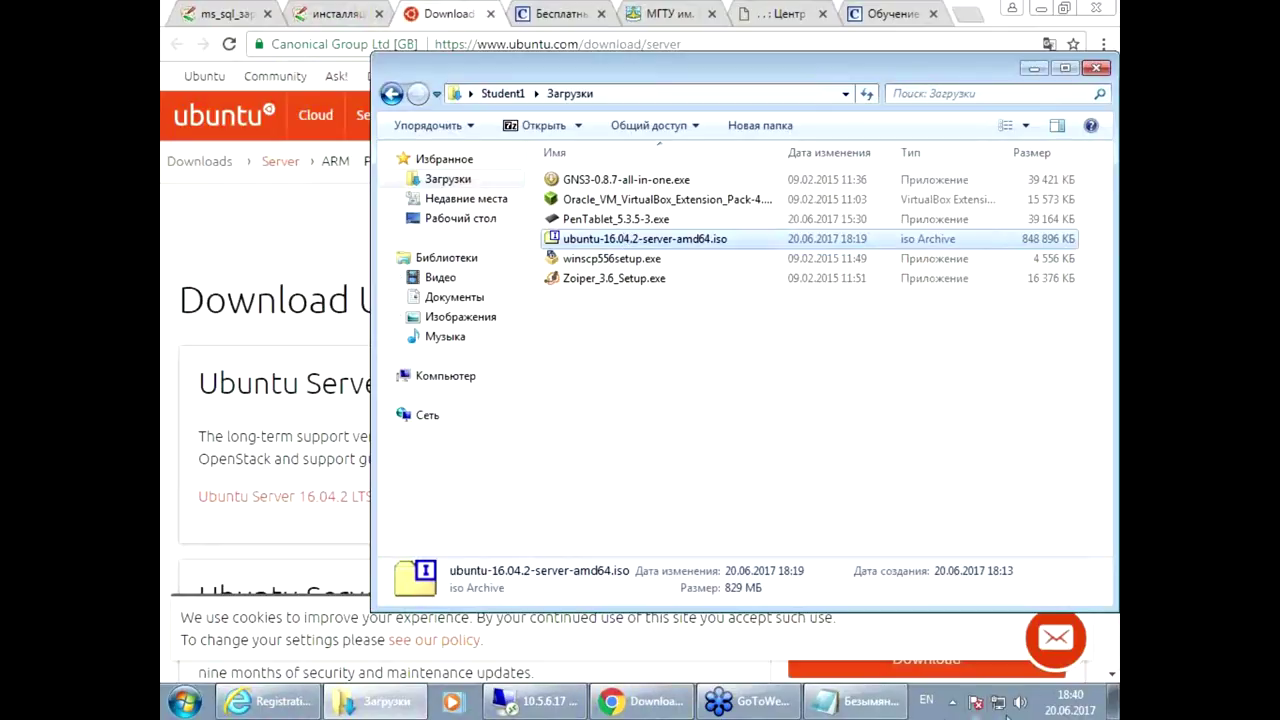
click(1114, 700)
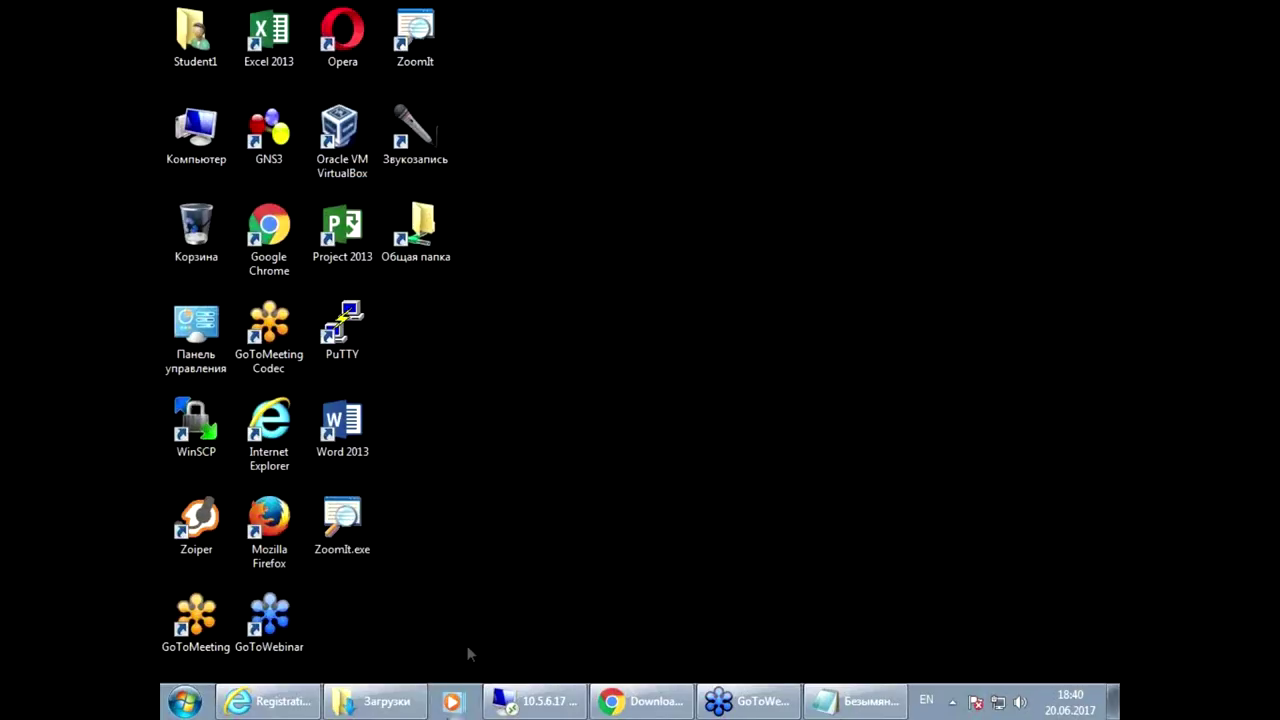
Step: Close the Ubuntu download and Linux installation tabs, leaving the MS SQL wiki page, then return to remote desktop
click(645, 701)
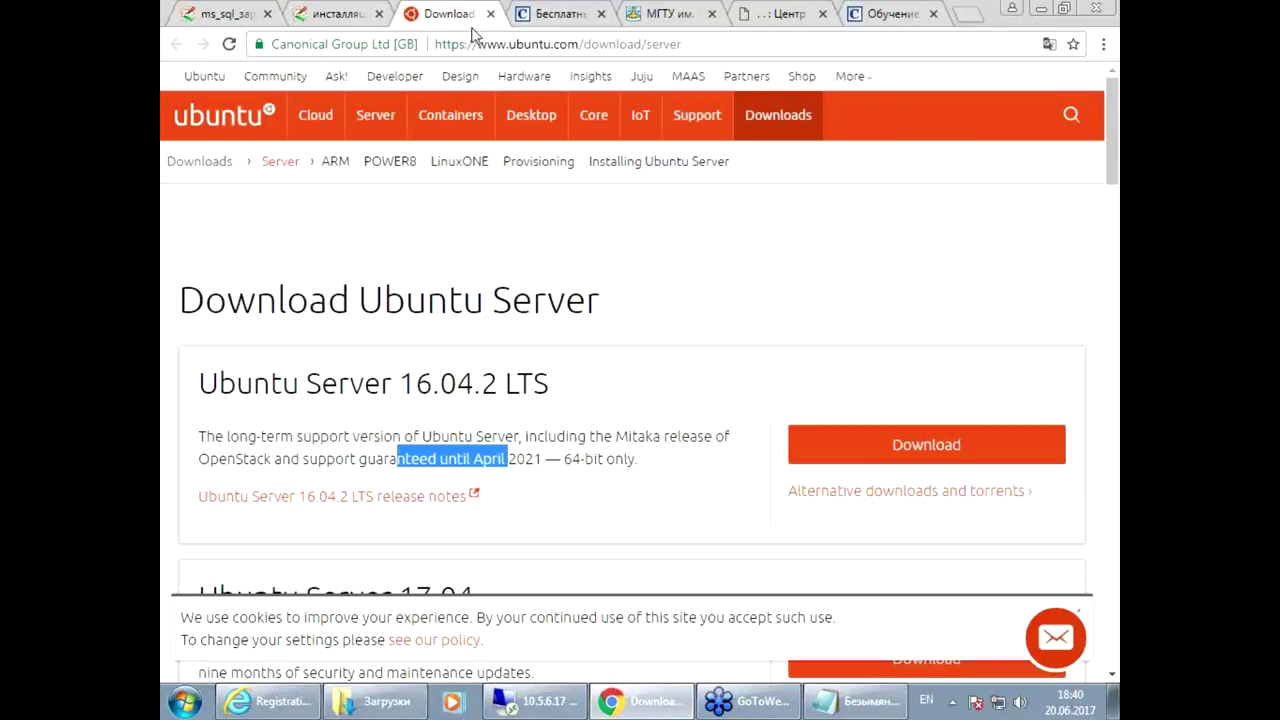
click(490, 13)
click(379, 13)
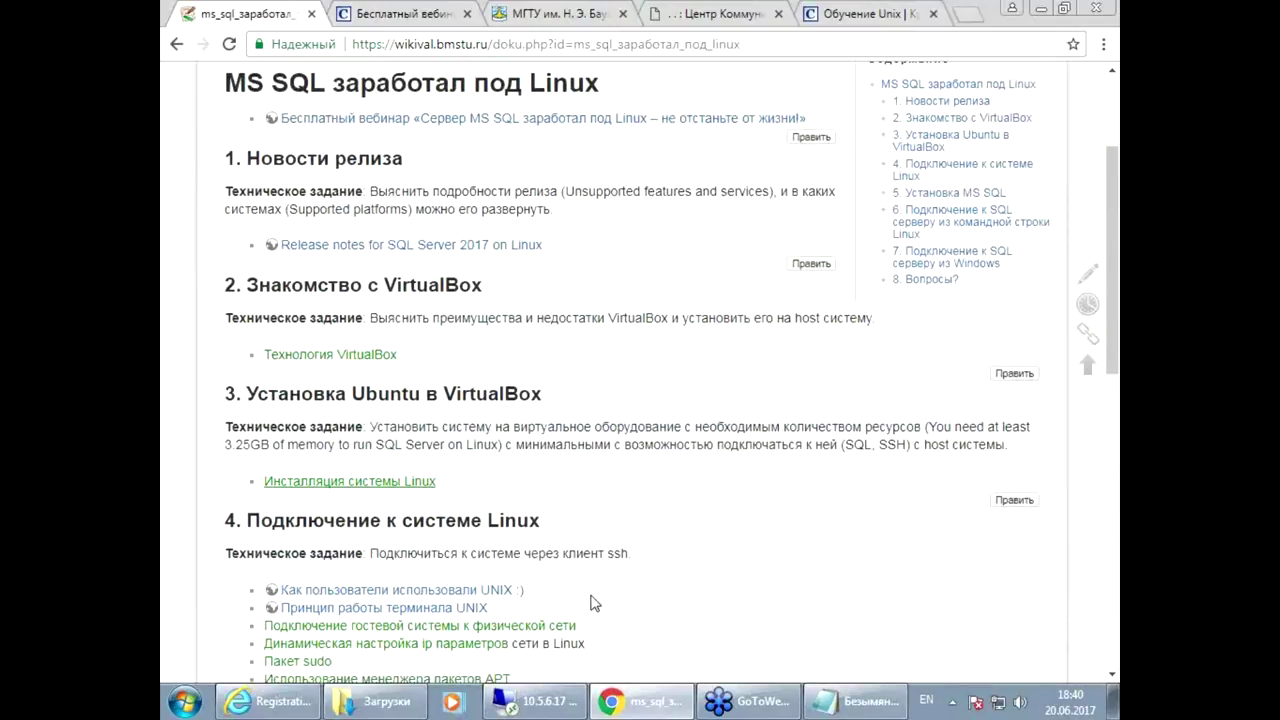
scroll(591, 602, down, 2)
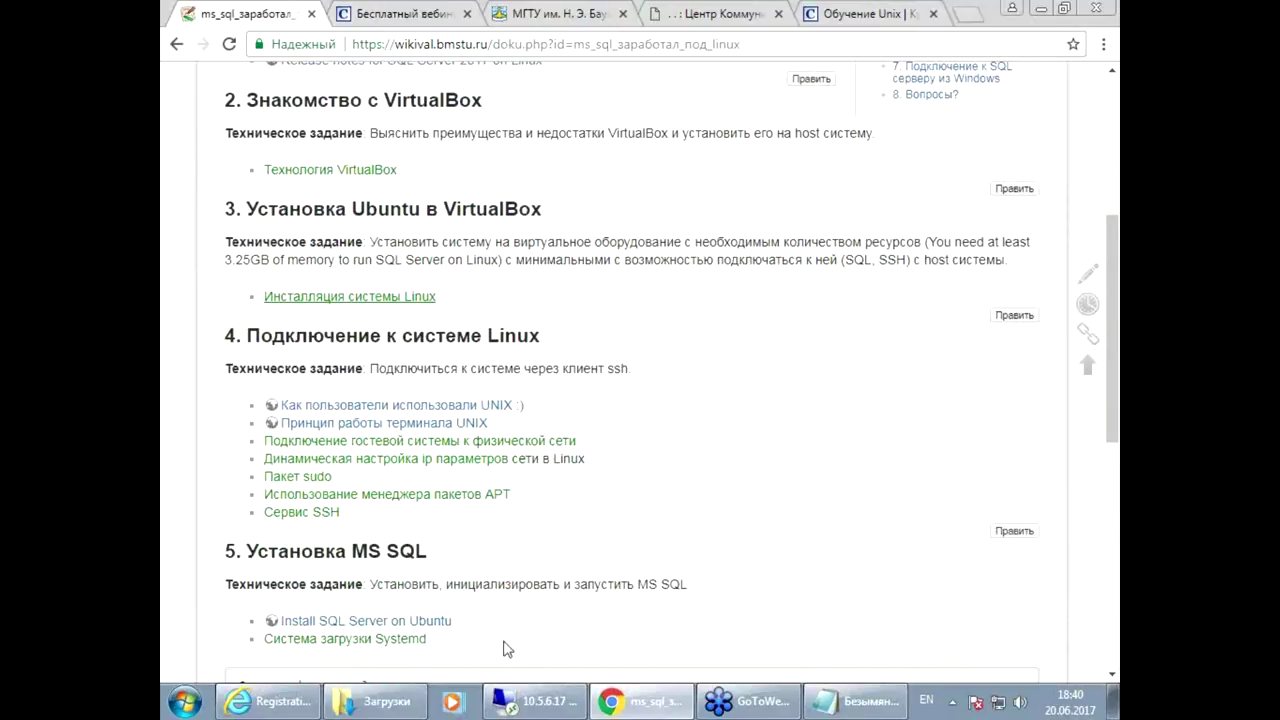
click(546, 708)
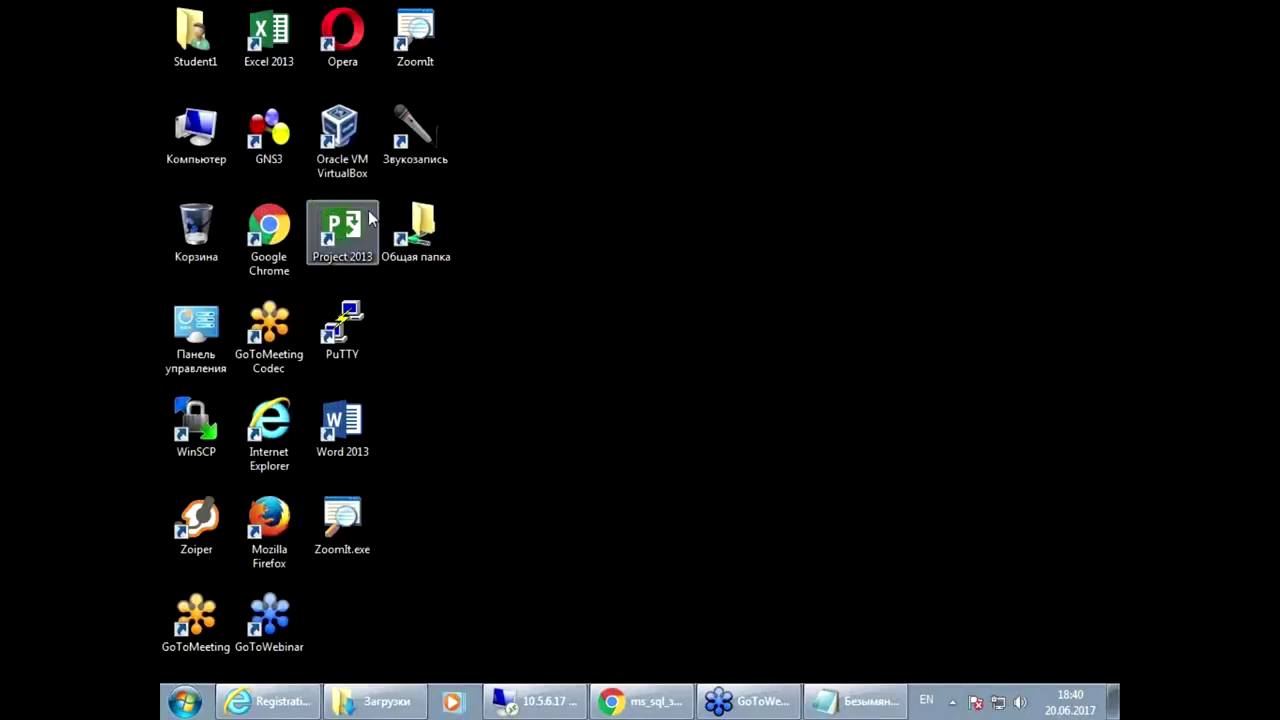
Step: Launch VirtualBox and start a new machine named server, type Linux, Ubuntu (64 bit)
double_click(342, 135)
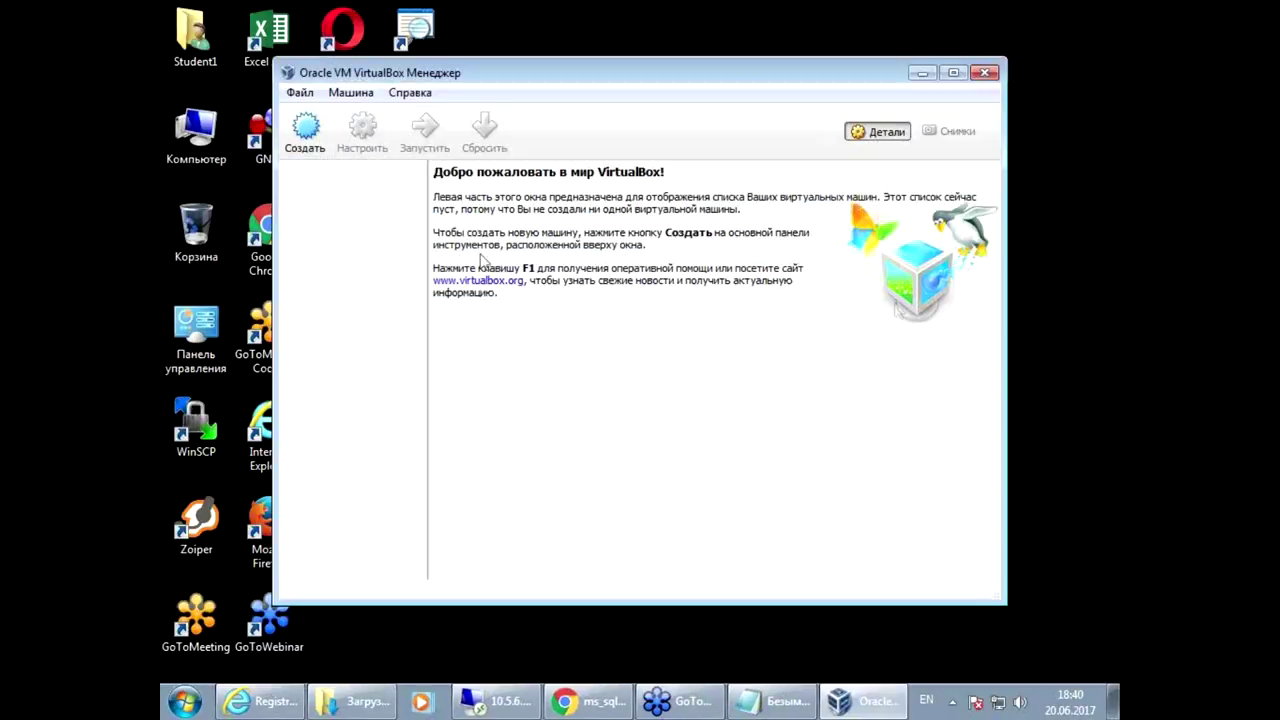
click(305, 127)
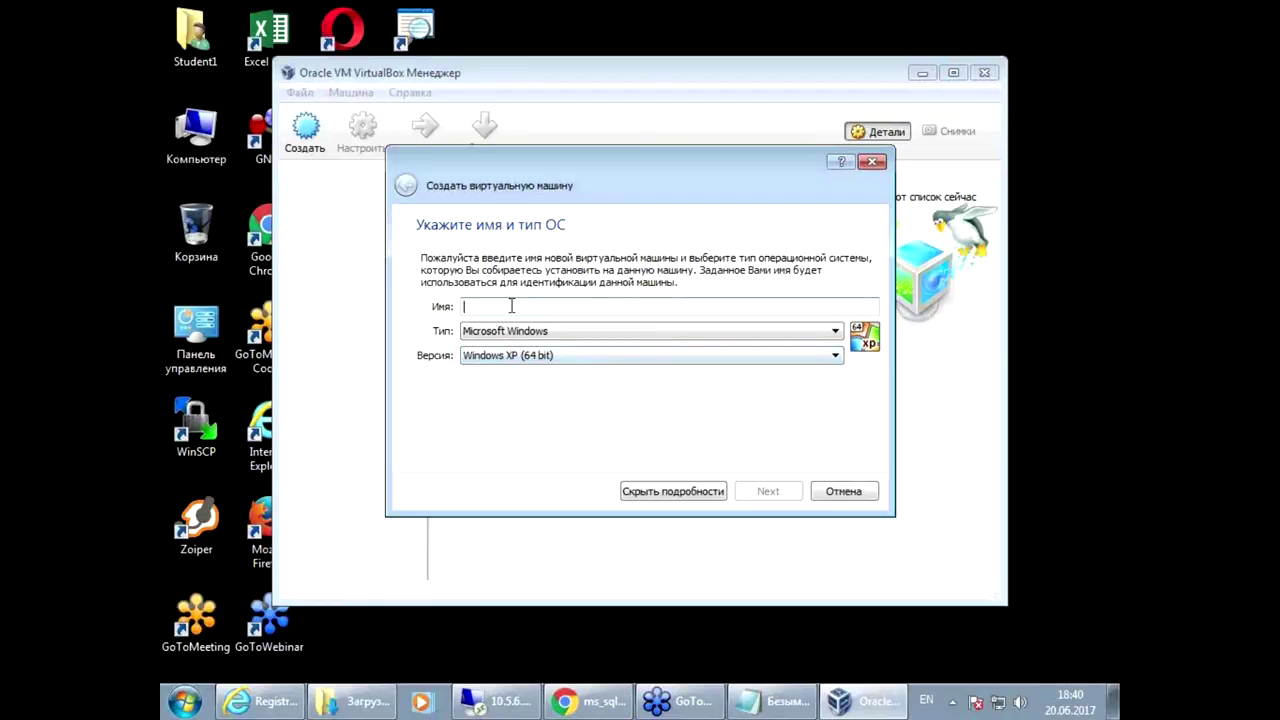
text(server)
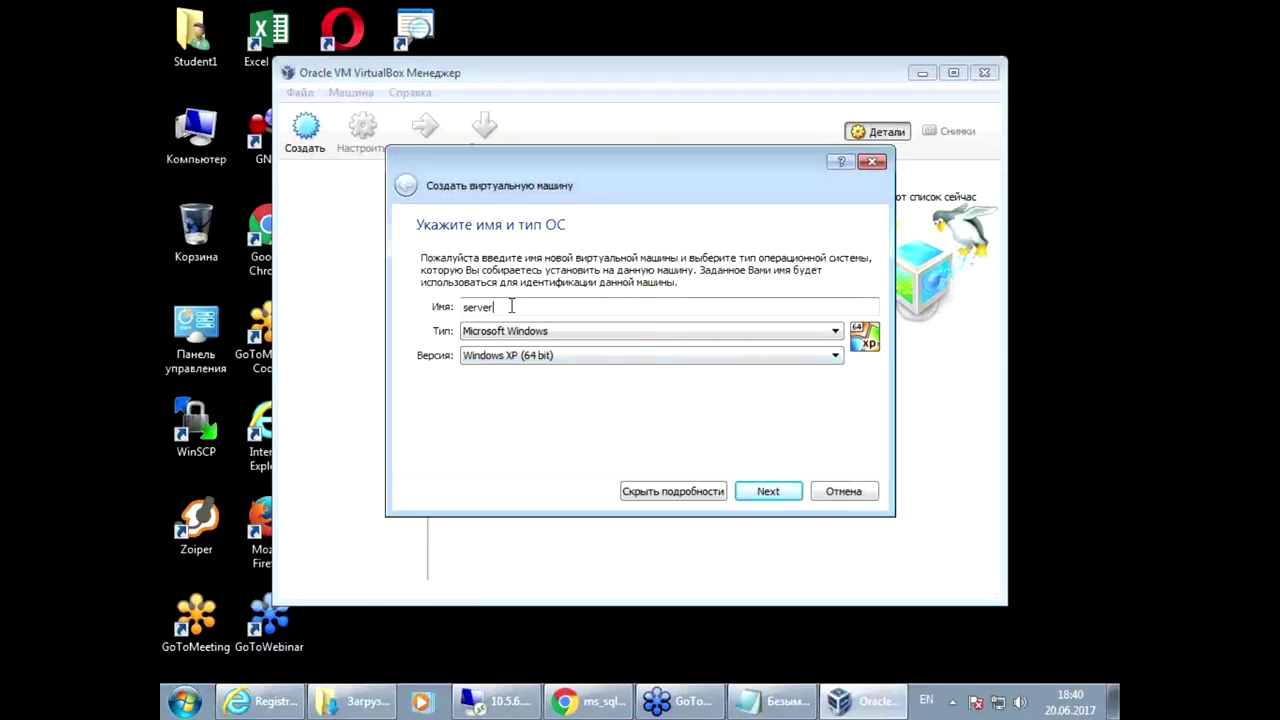
click(532, 333)
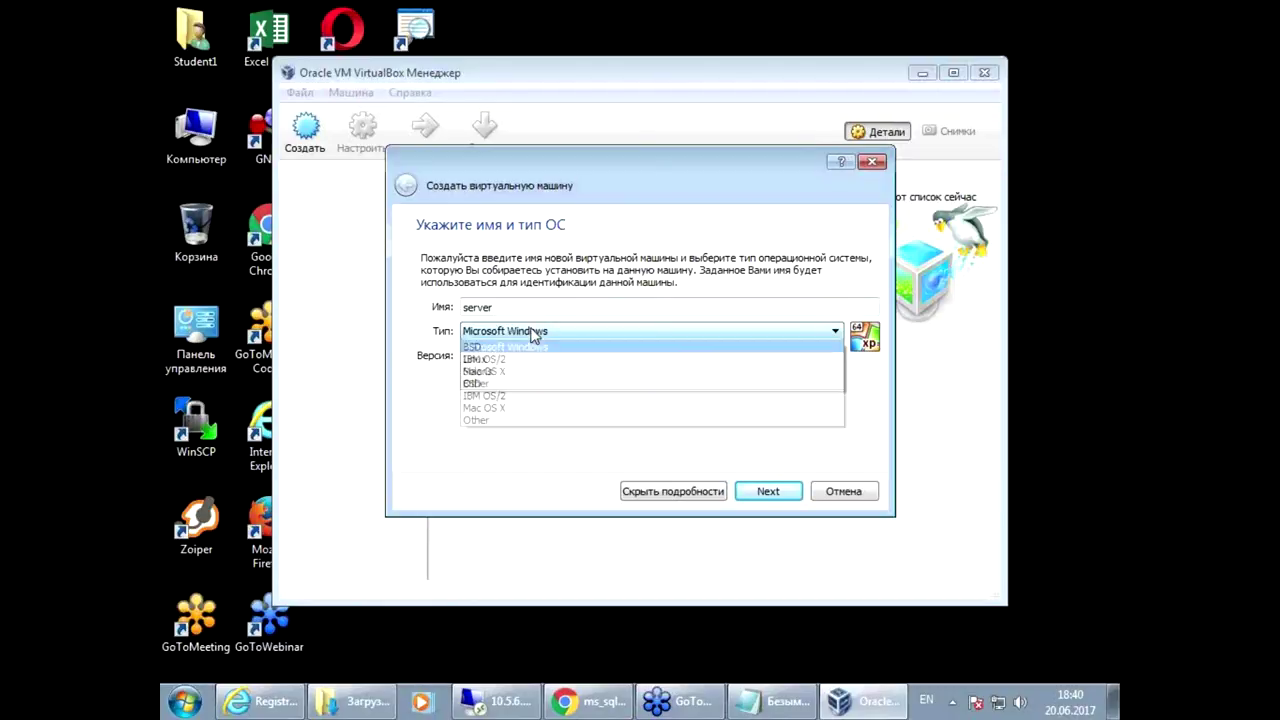
click(527, 360)
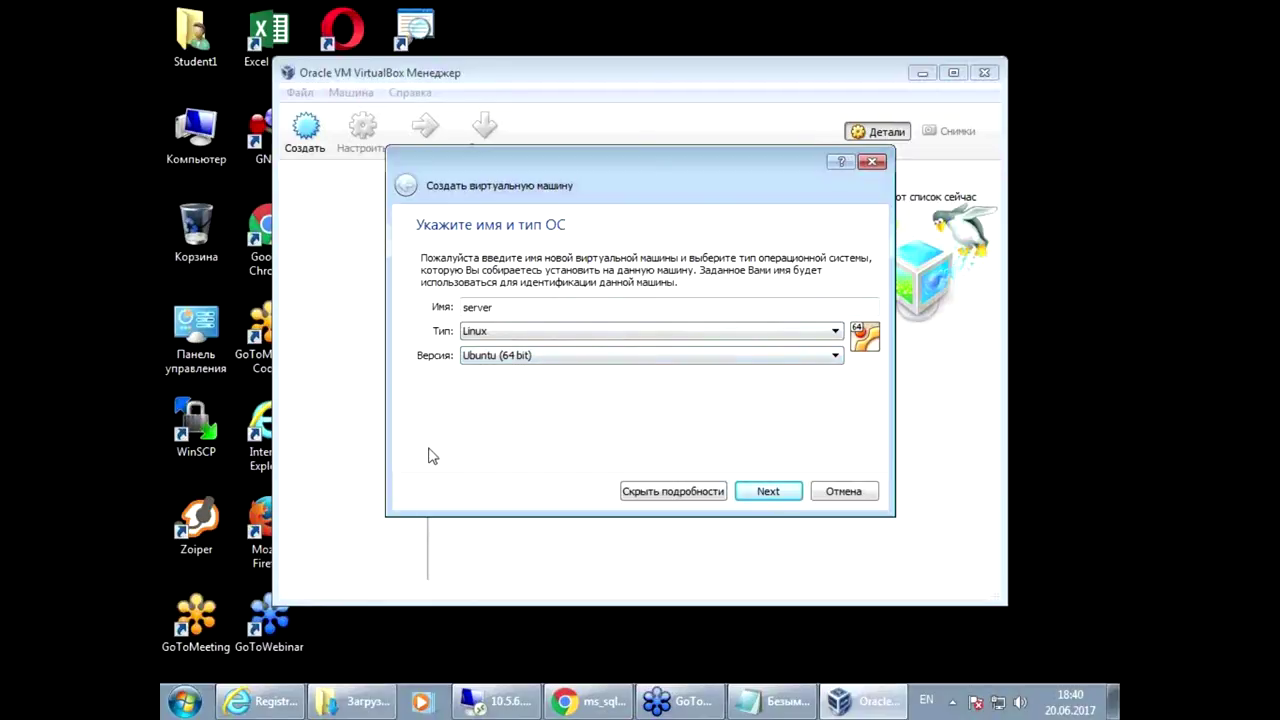
click(772, 495)
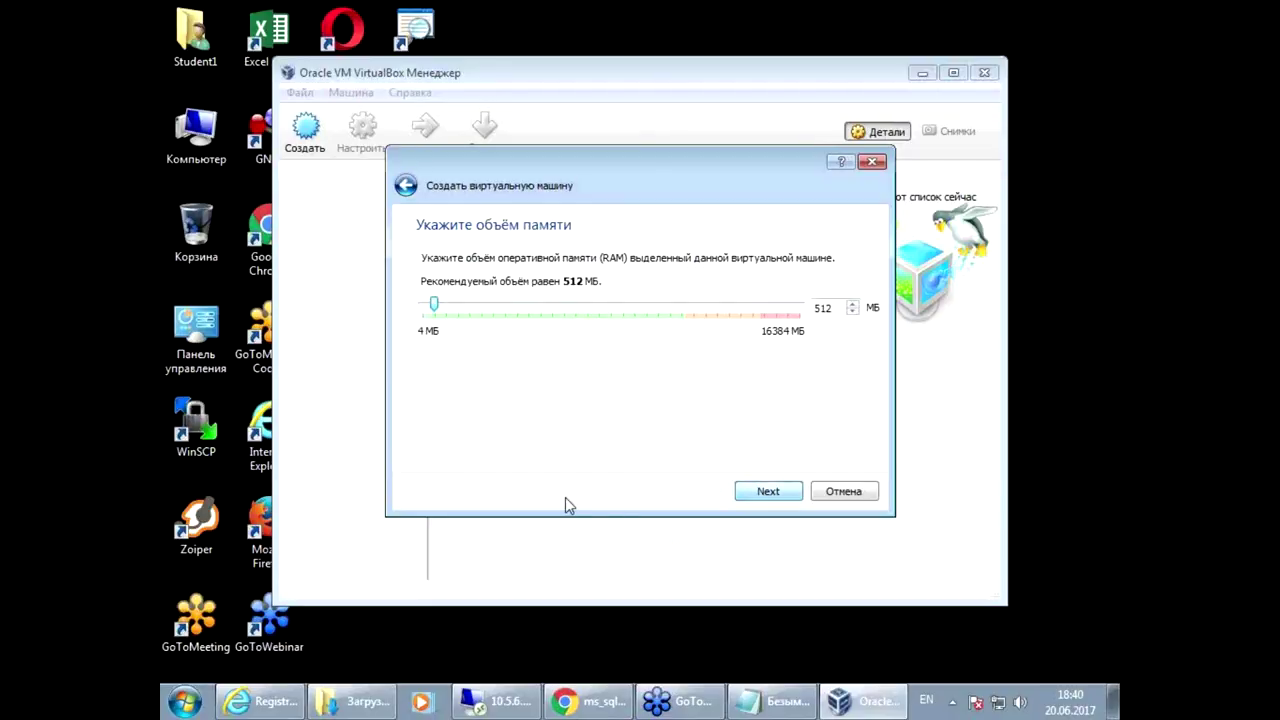
Step: Skim the SQL Server release notes in a new tab, then close it
click(589, 703)
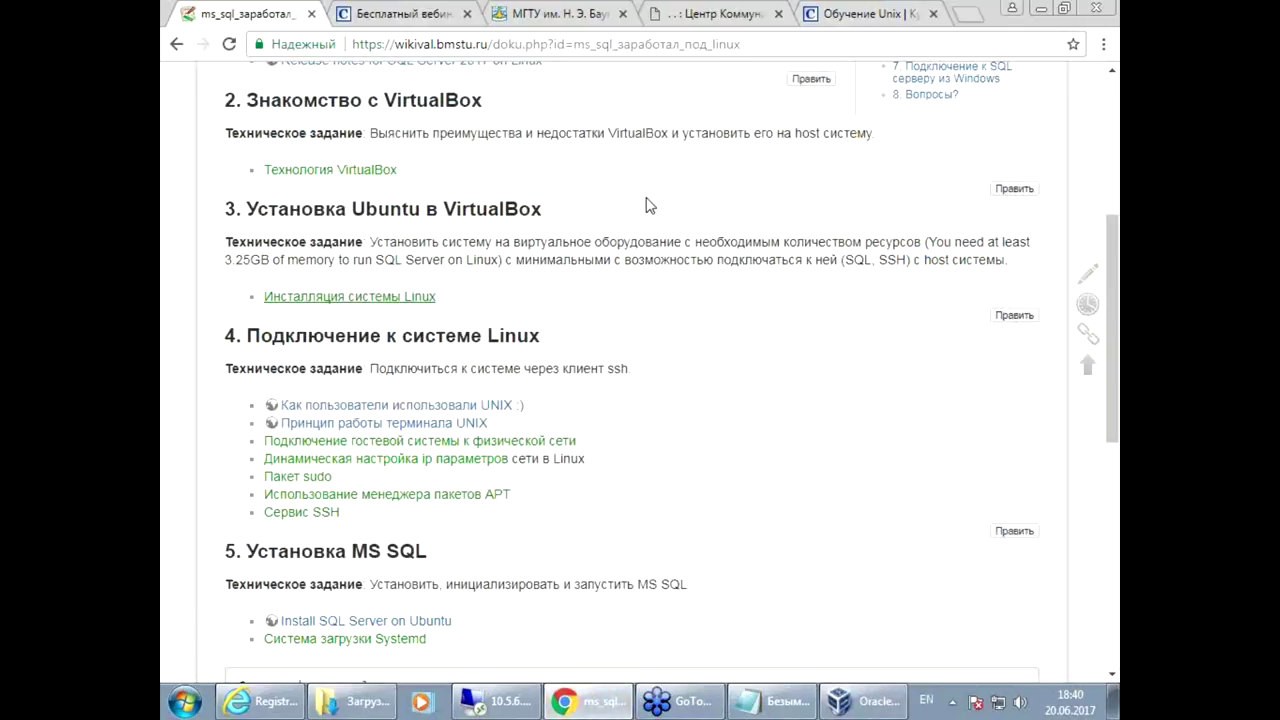
scroll(663, 200, up, 3)
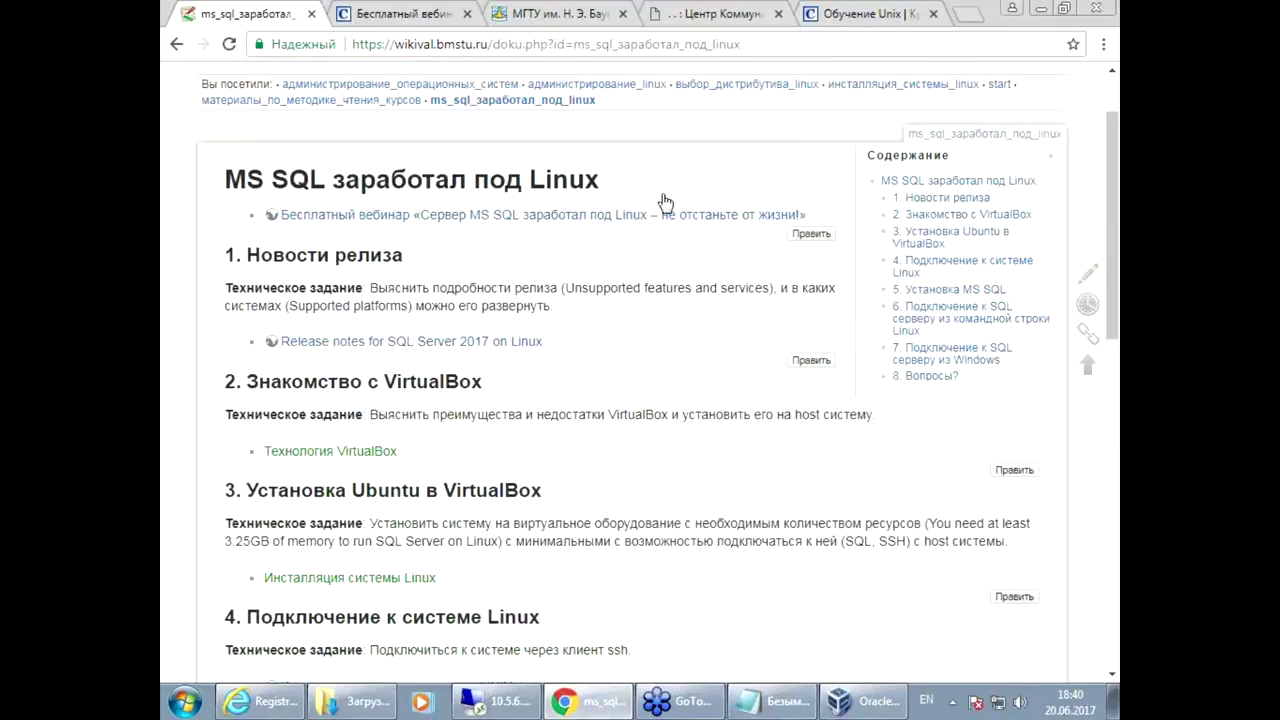
right_click(500, 341)
click(545, 348)
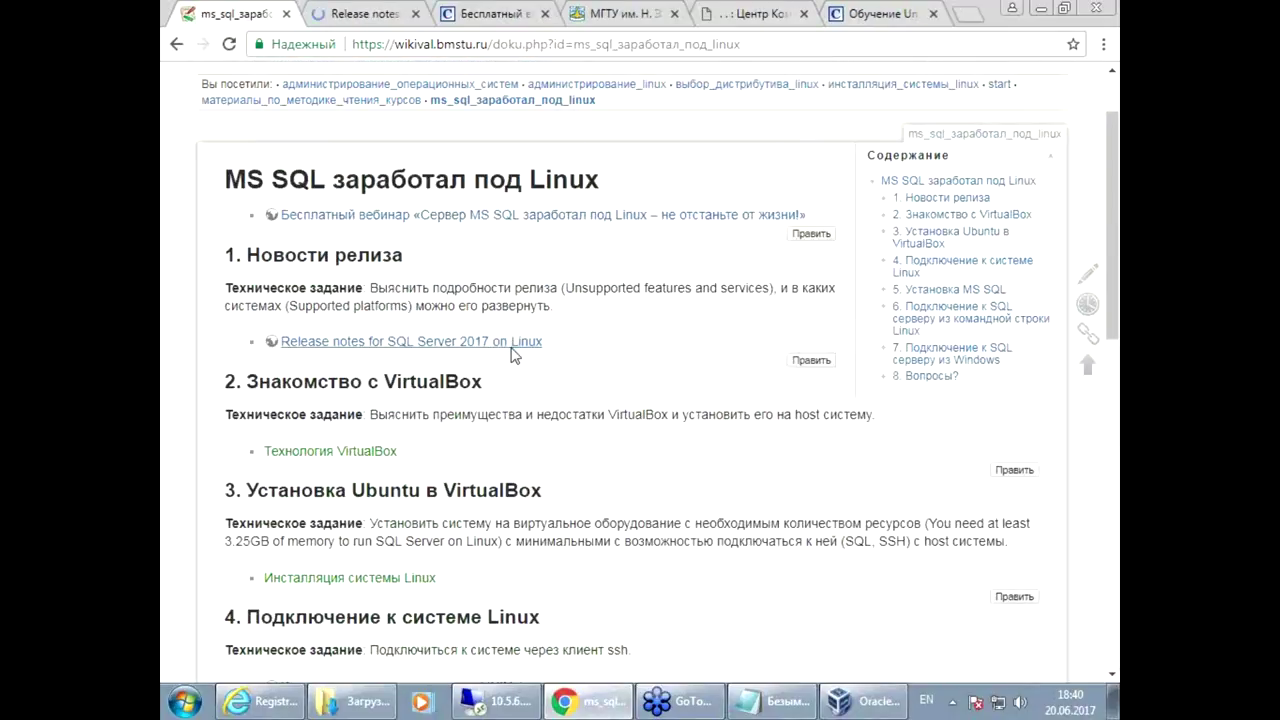
key(ctrl+Tab)
scroll(785, 500, down, 5)
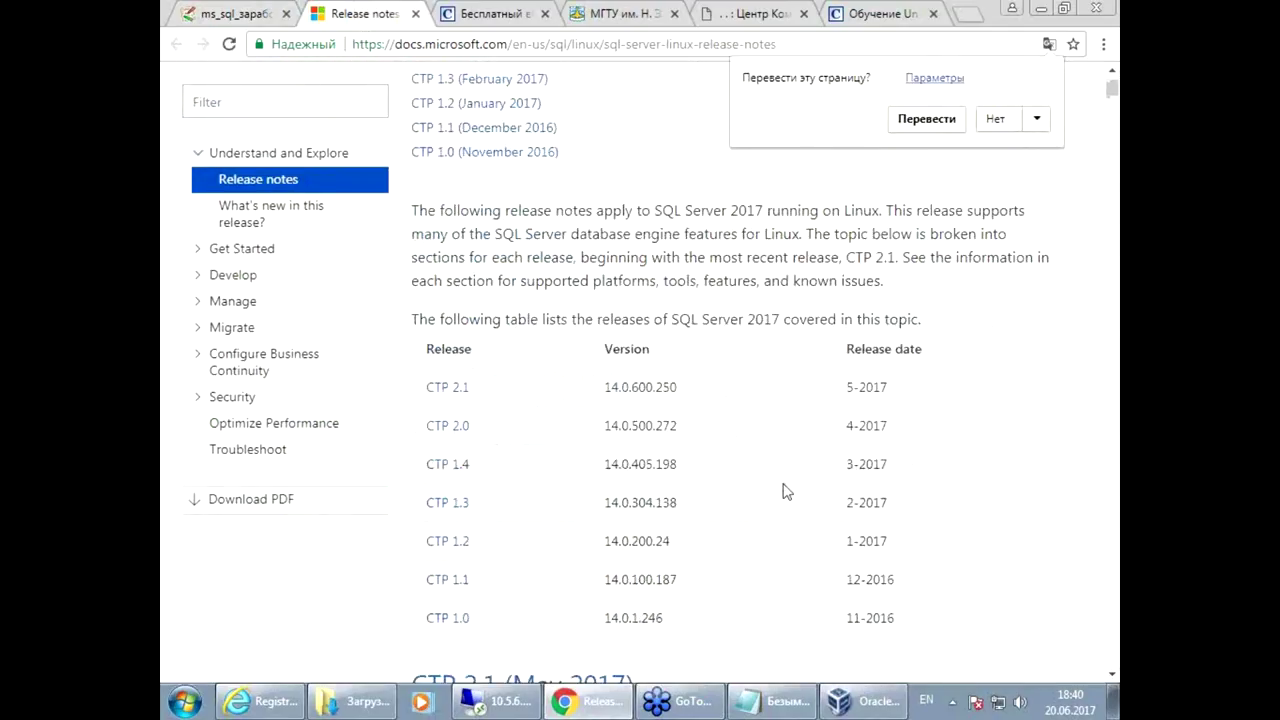
scroll(679, 407, down, 4)
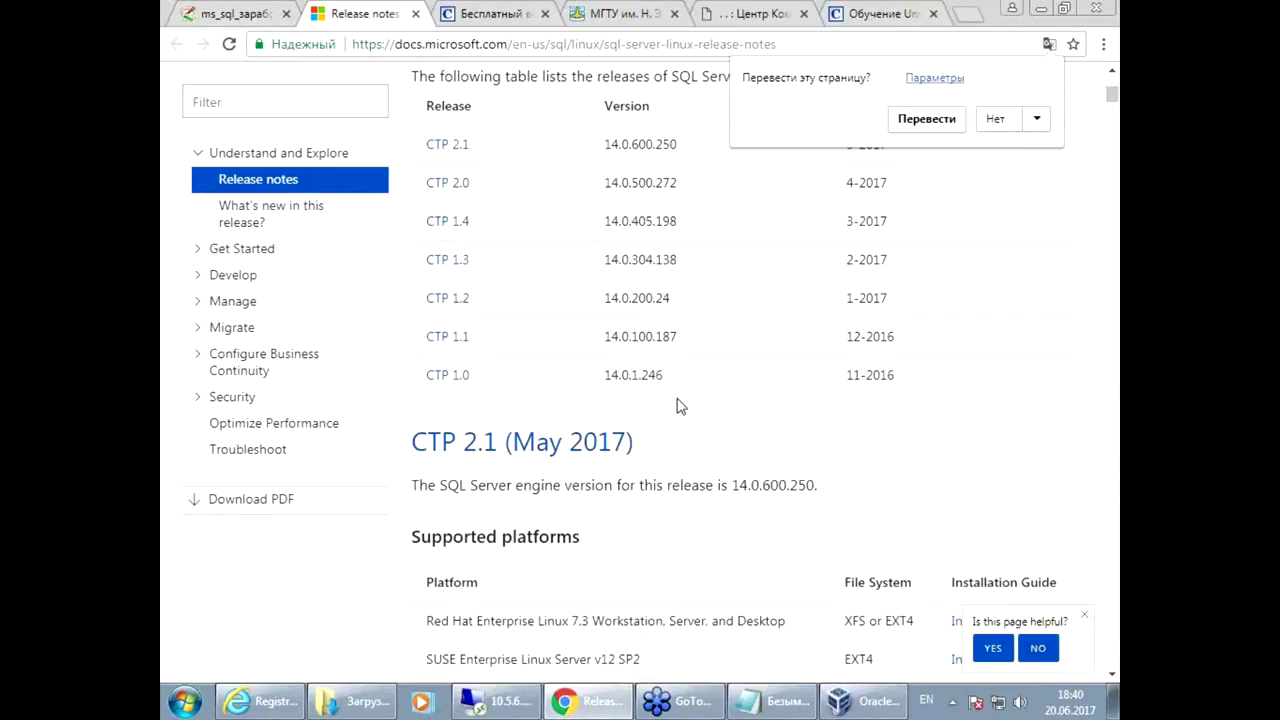
key(ctrl+w)
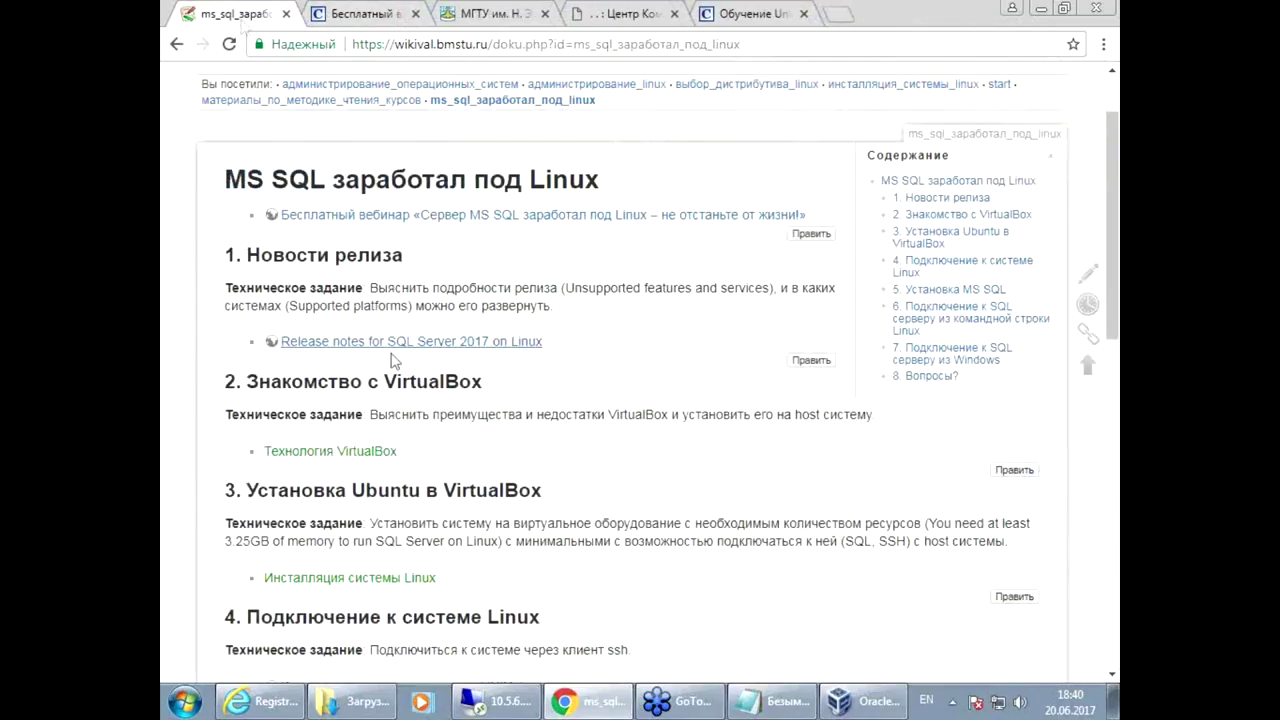
Step: Check the wiki's 3.25GB memory requirement and return to the new-machine wizard
scroll(638, 550, down, 1)
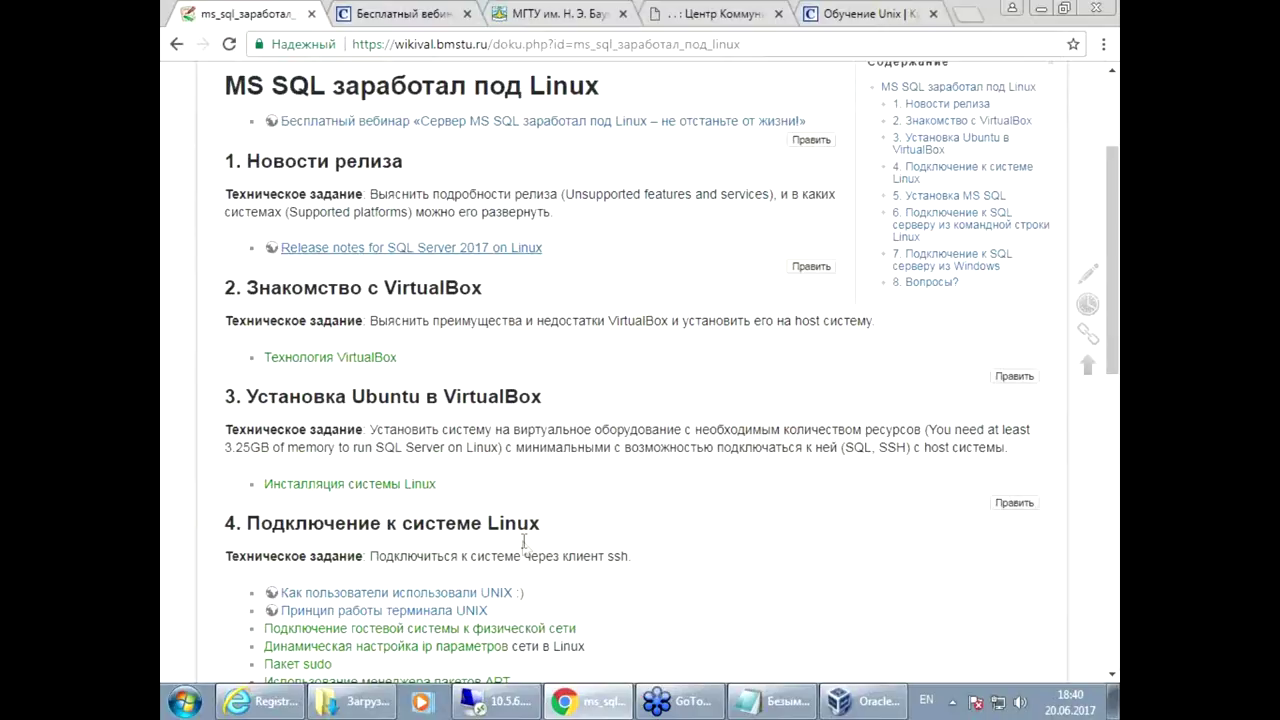
mouse_move(862, 702)
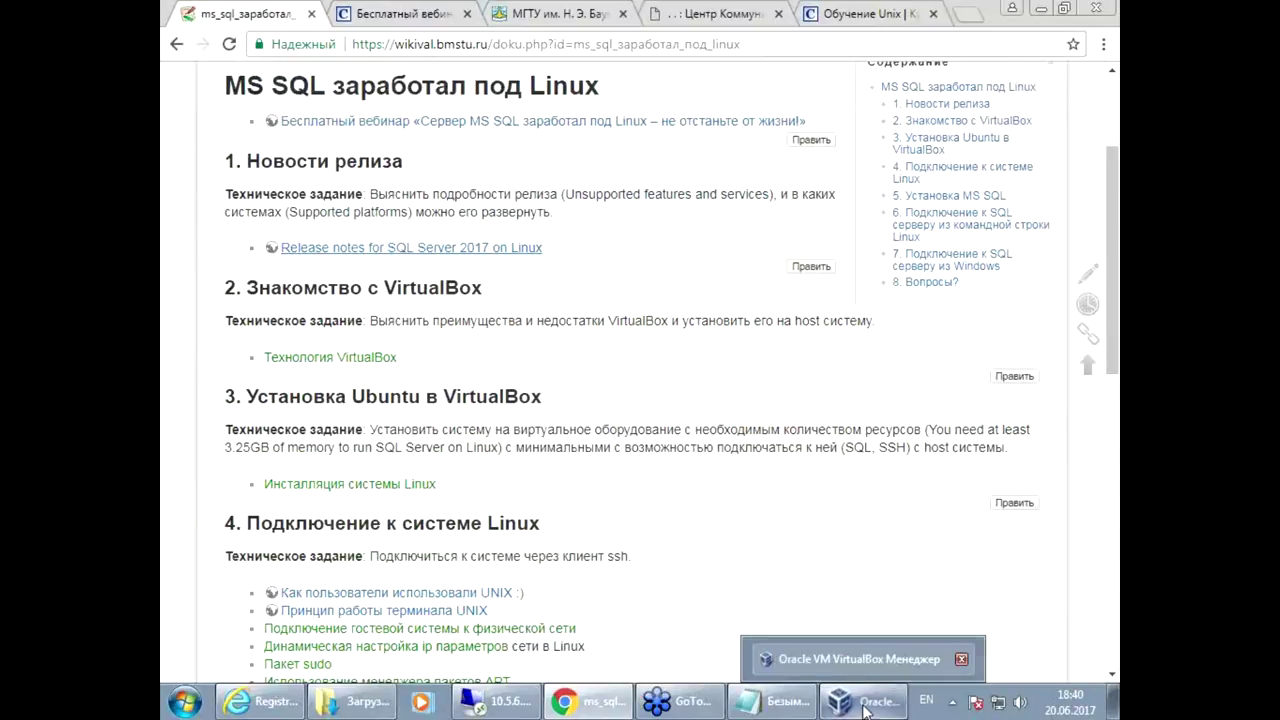
click(865, 660)
Step: Give the server VM 4096 MB memory and a new dynamic 8 GB VDI disk named server
drag(436, 307, 517, 301)
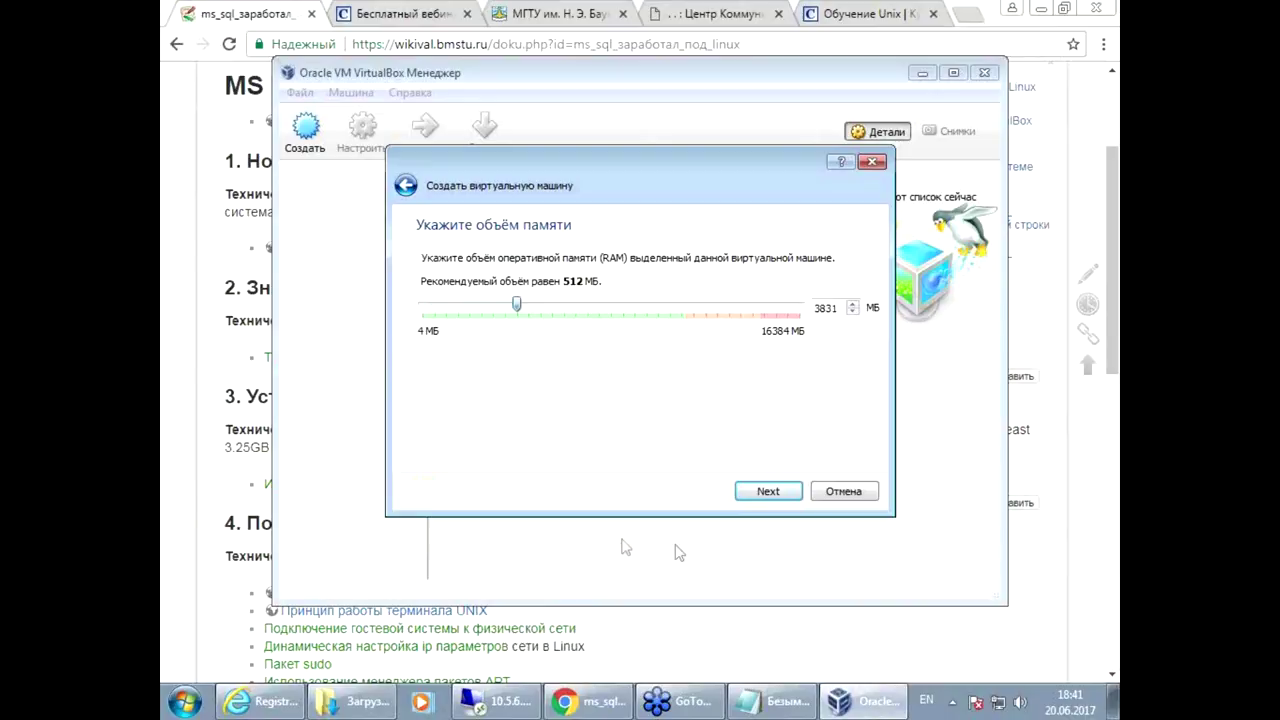
click(765, 491)
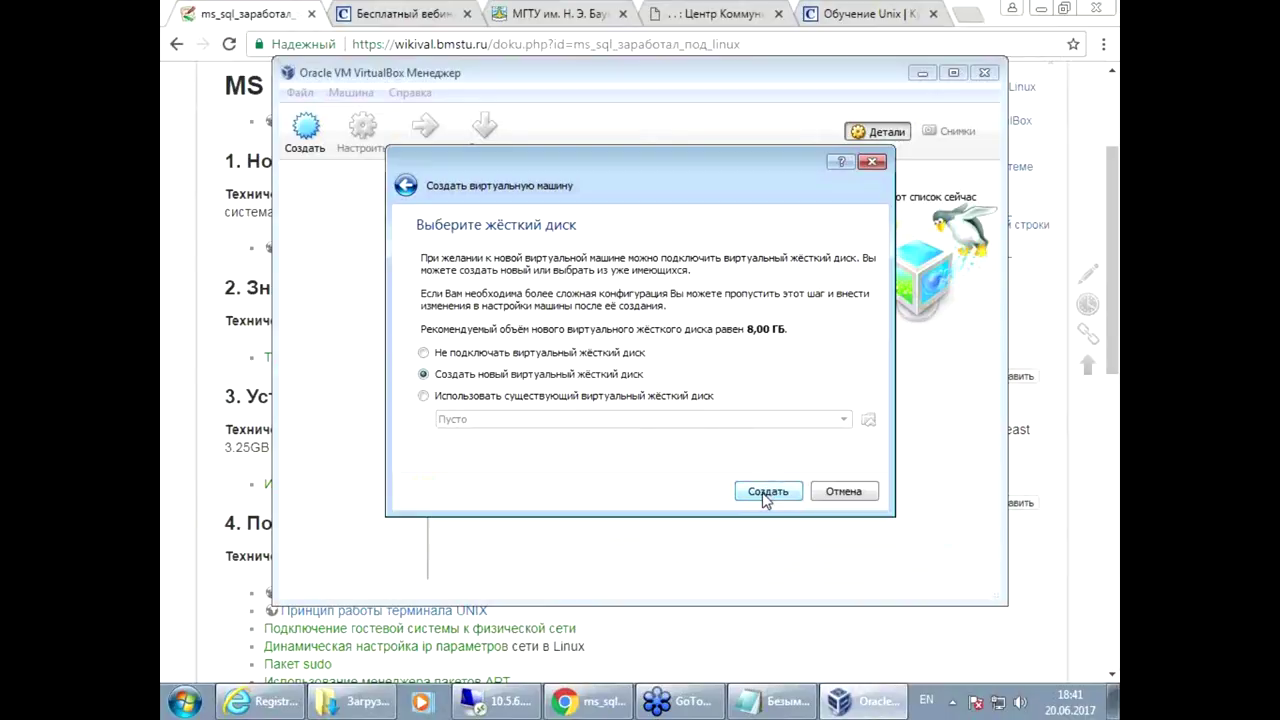
click(765, 495)
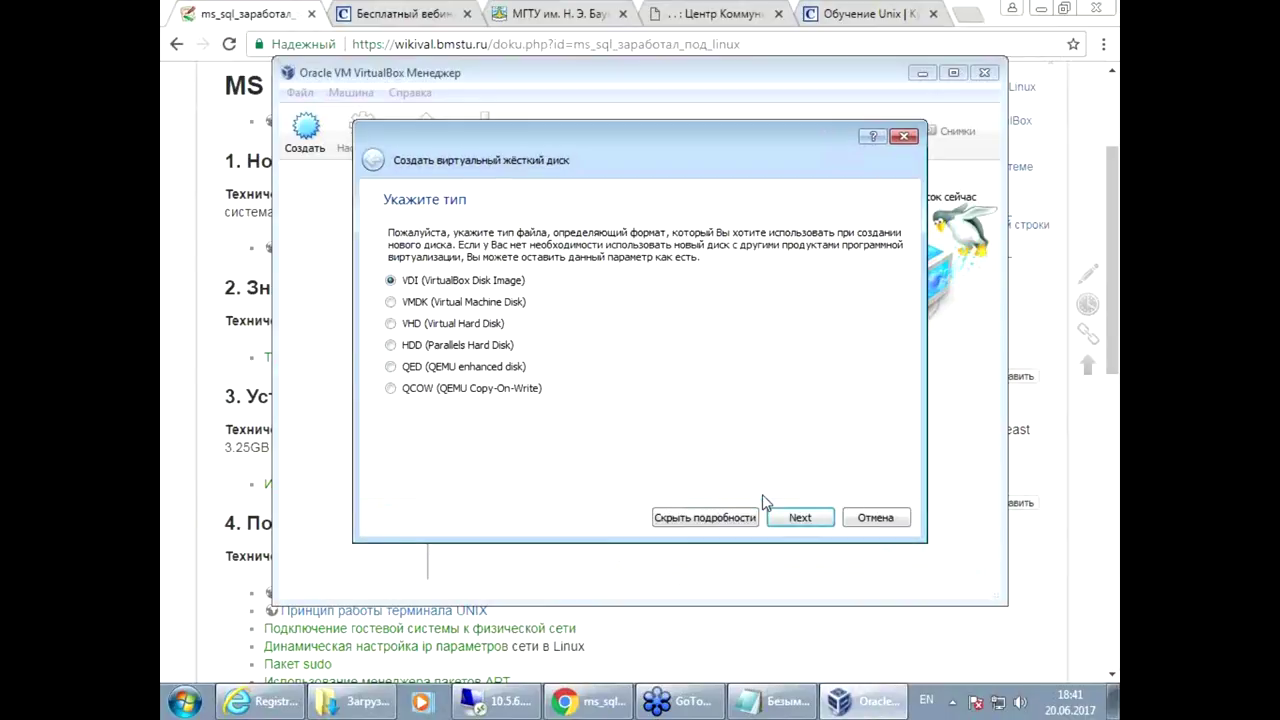
click(796, 520)
click(800, 518)
click(800, 518)
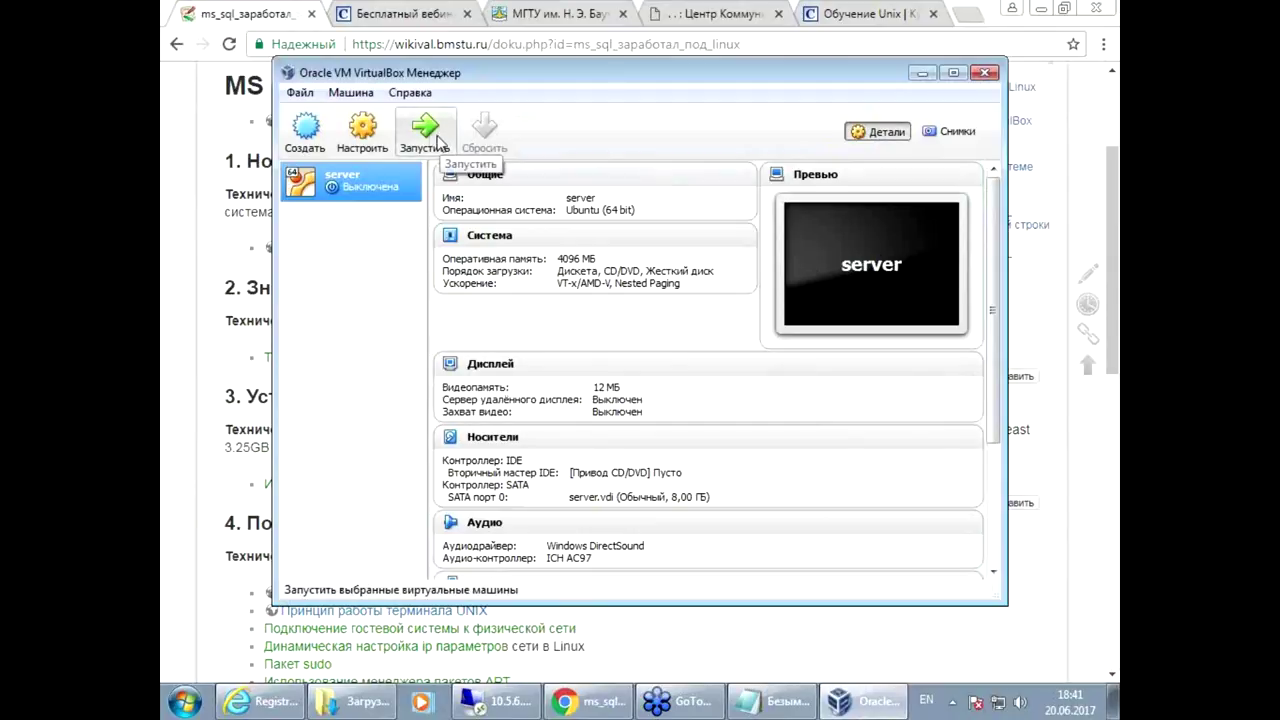
Step: Start the server VM and boot it from ubuntu-16.04.2-server-amd64.iso in Downloads
click(430, 140)
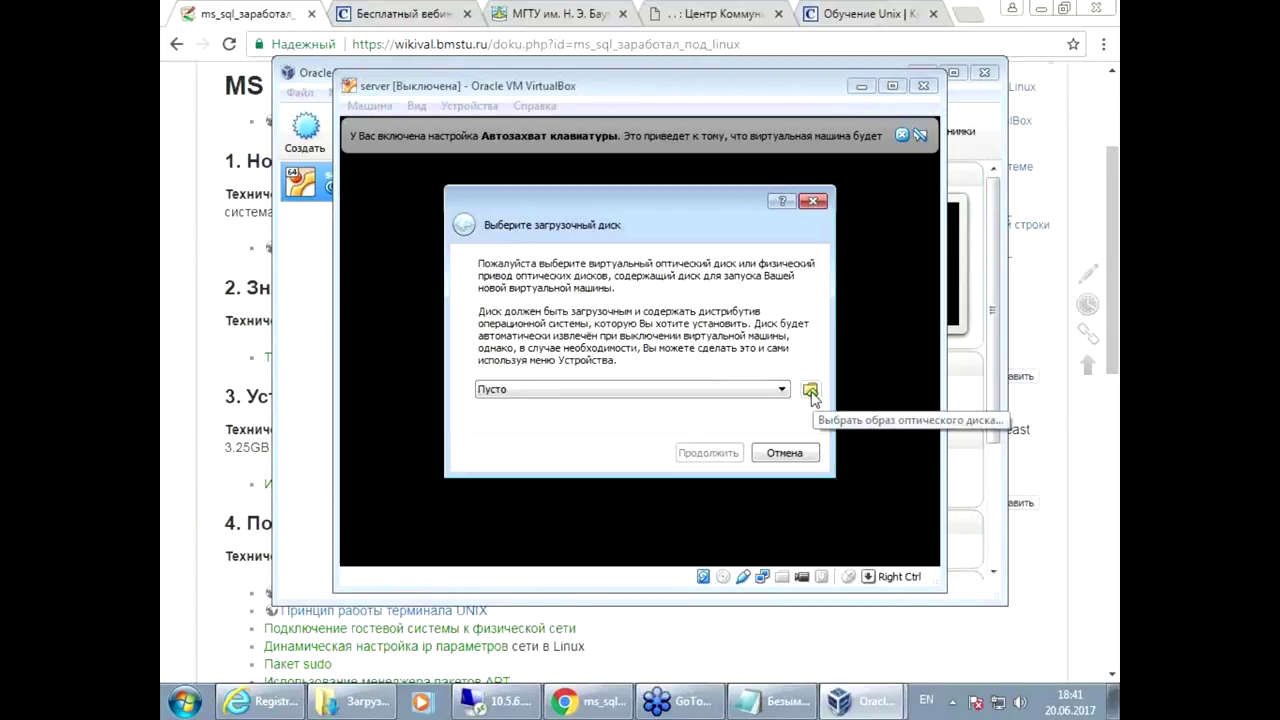
click(810, 392)
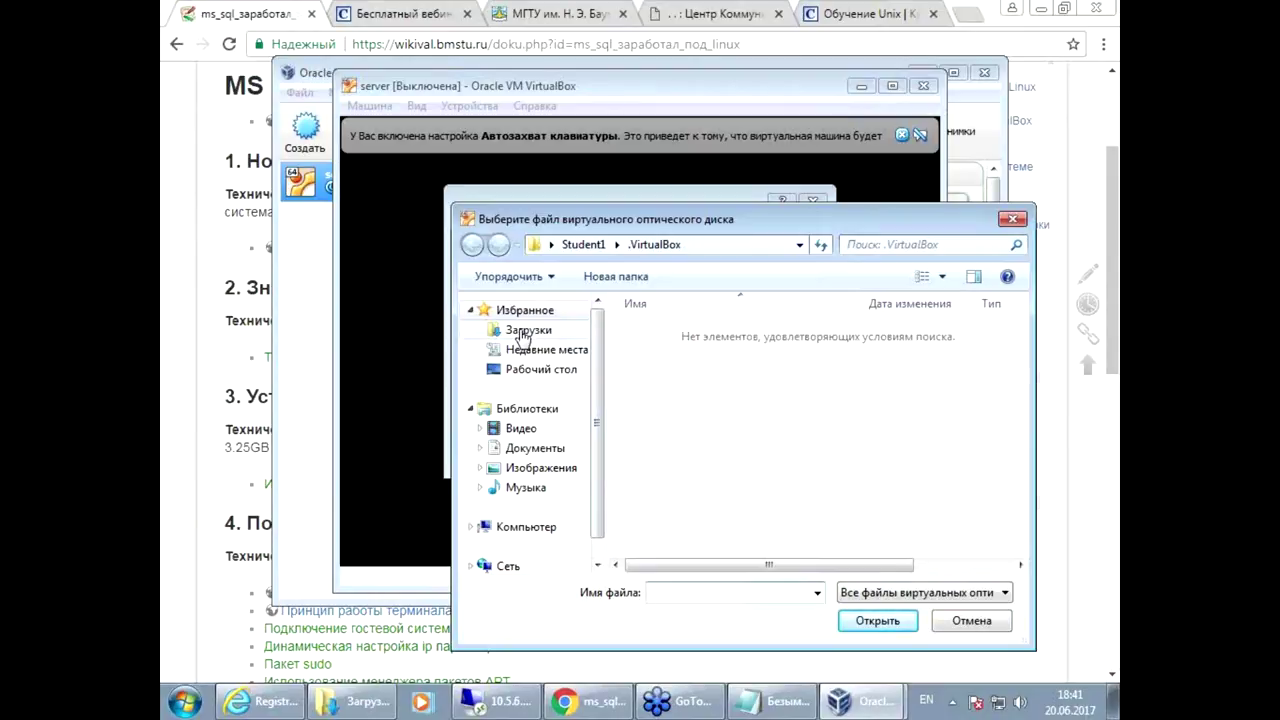
click(522, 333)
click(706, 331)
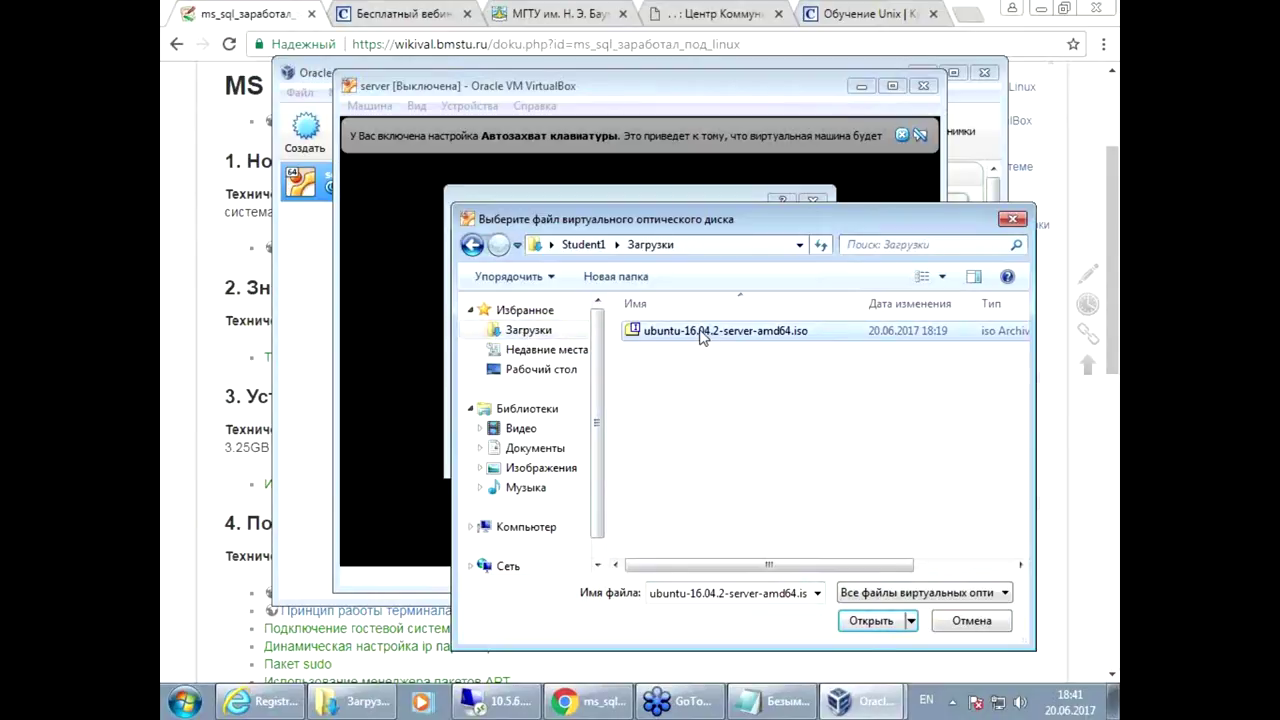
click(876, 622)
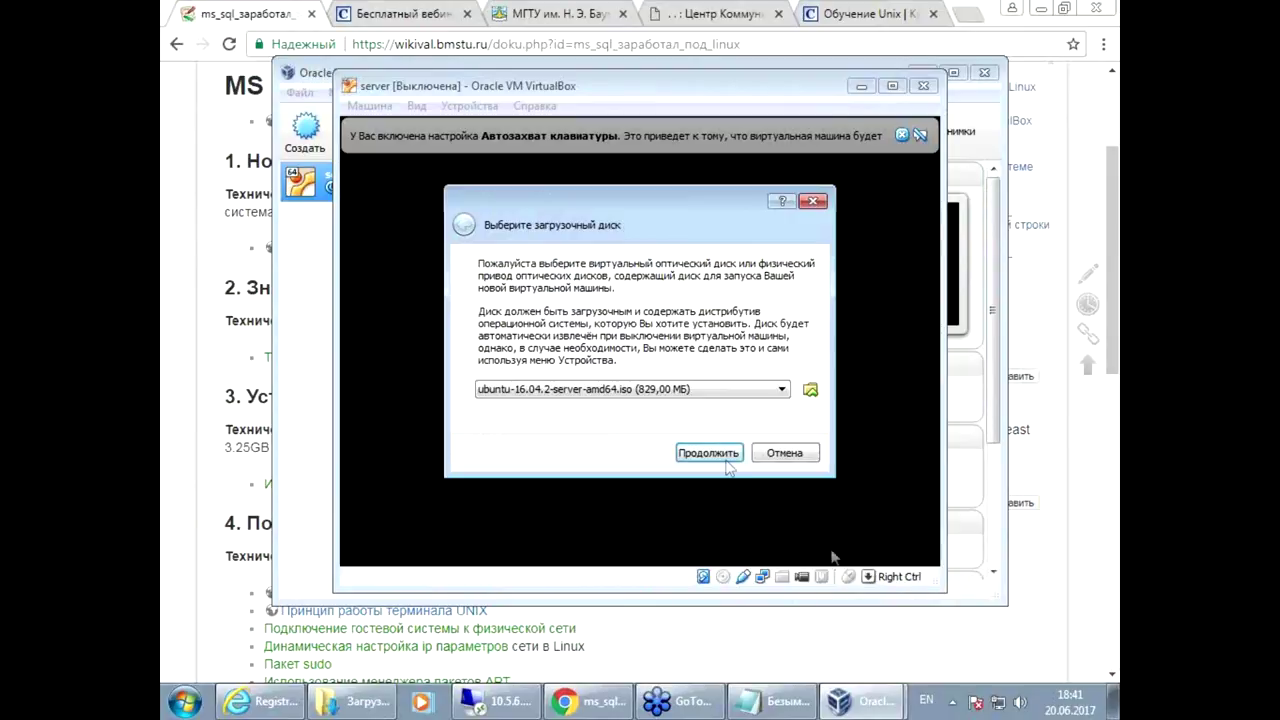
click(722, 455)
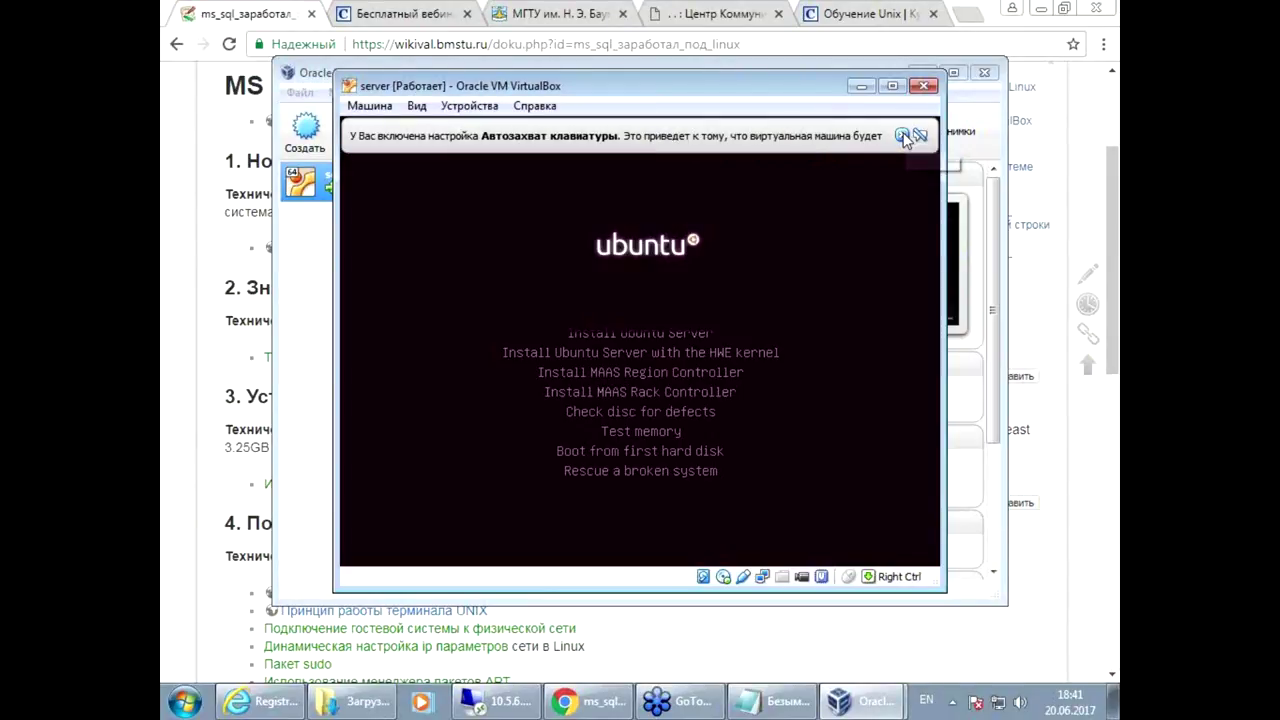
Step: Begin Install Ubuntu Server with English language and English (US) keyboard, skipping layout detection
key(Return)
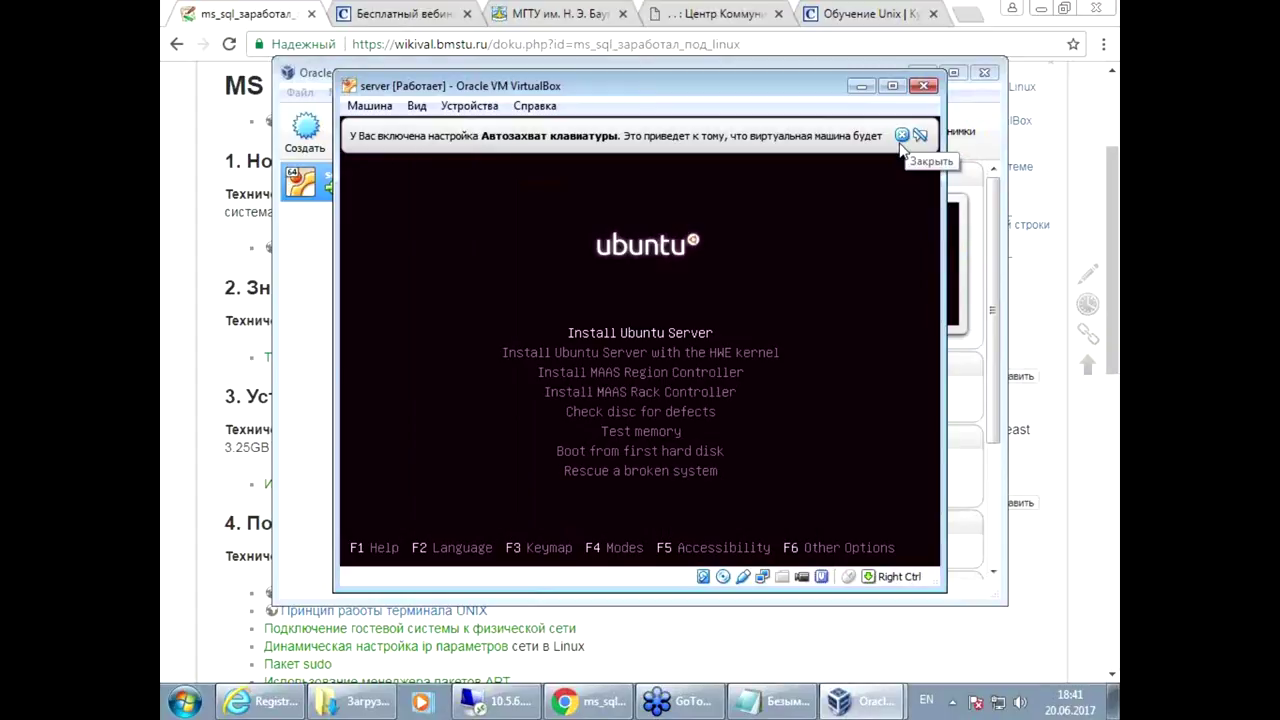
key(Return)
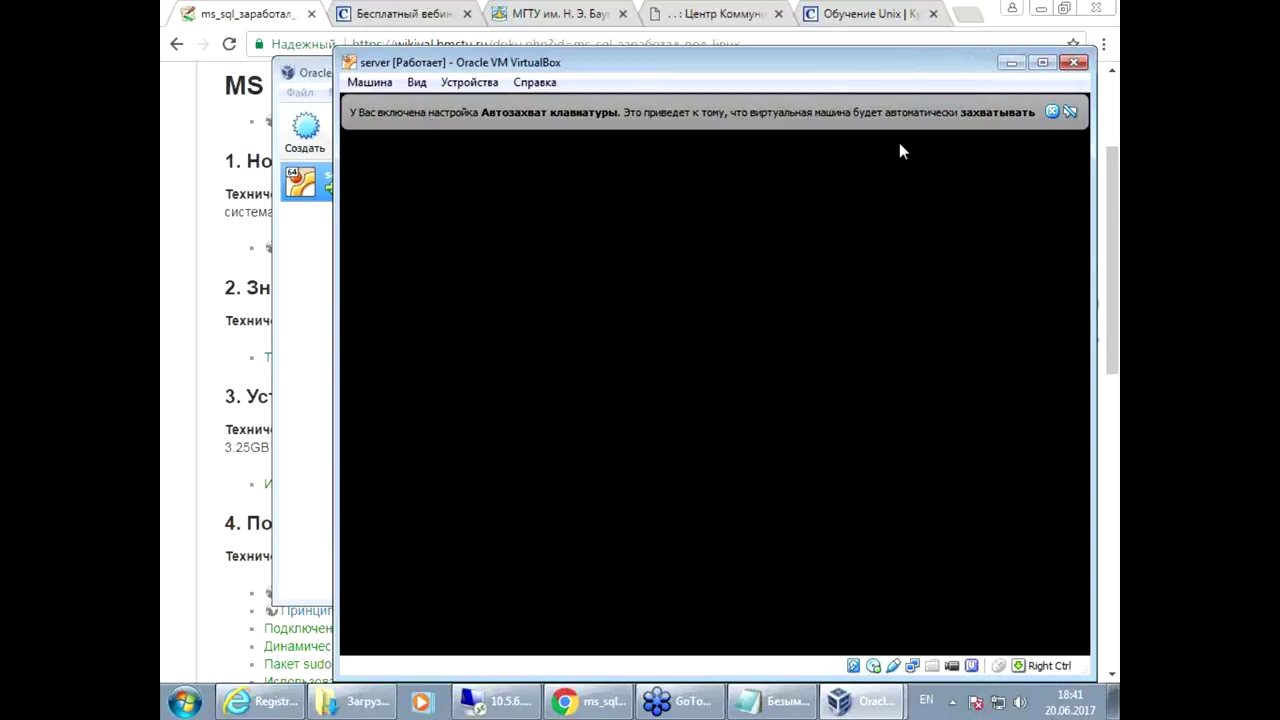
drag(826, 72, 744, 52)
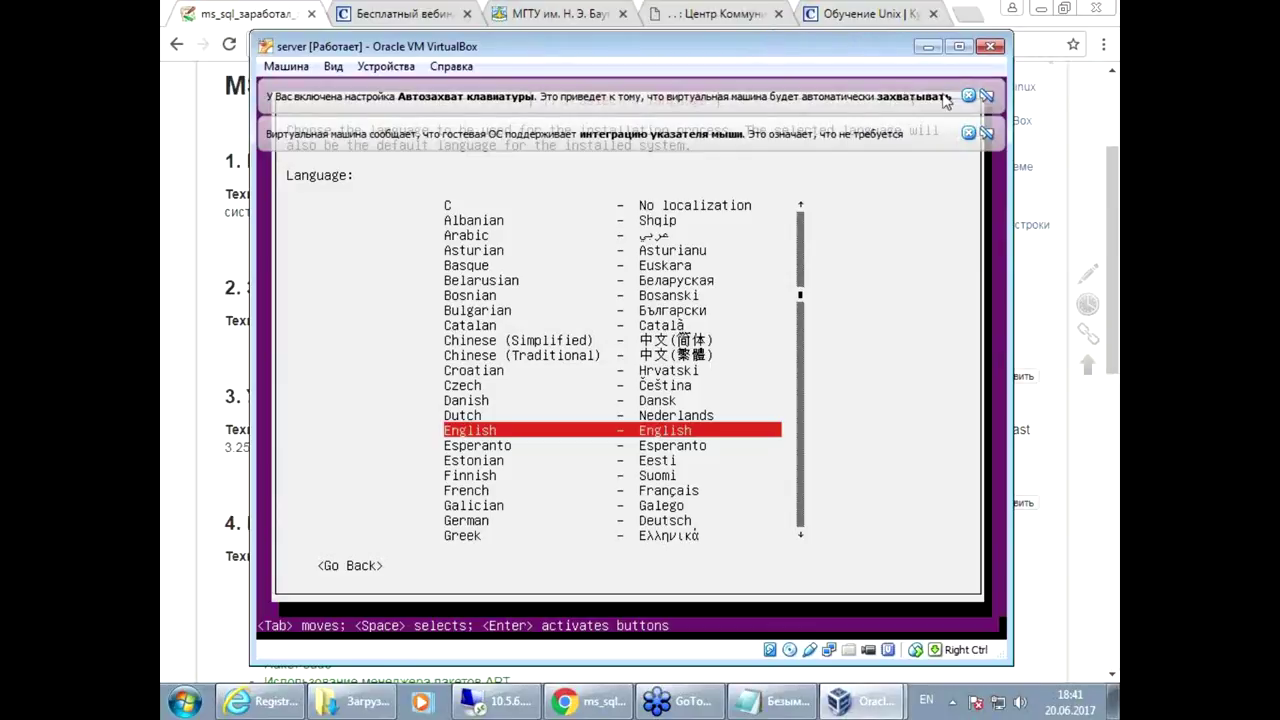
click(987, 96)
click(986, 98)
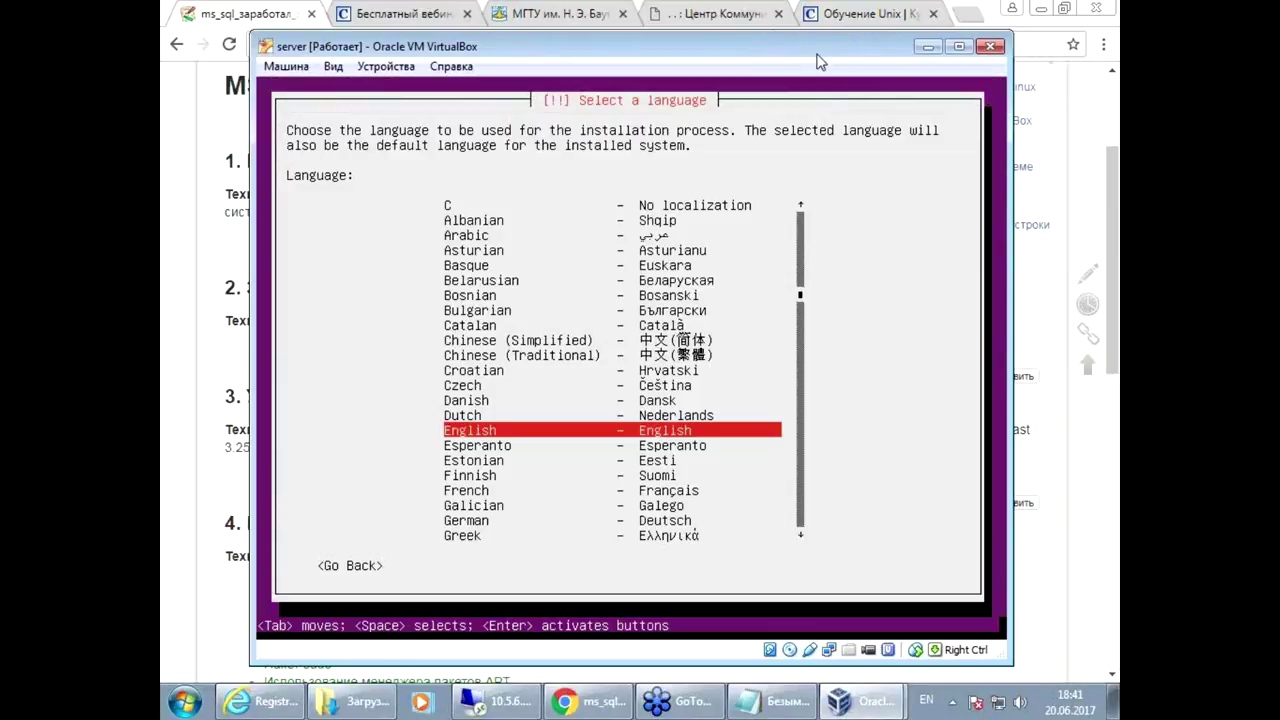
key(Return)
key(Return)
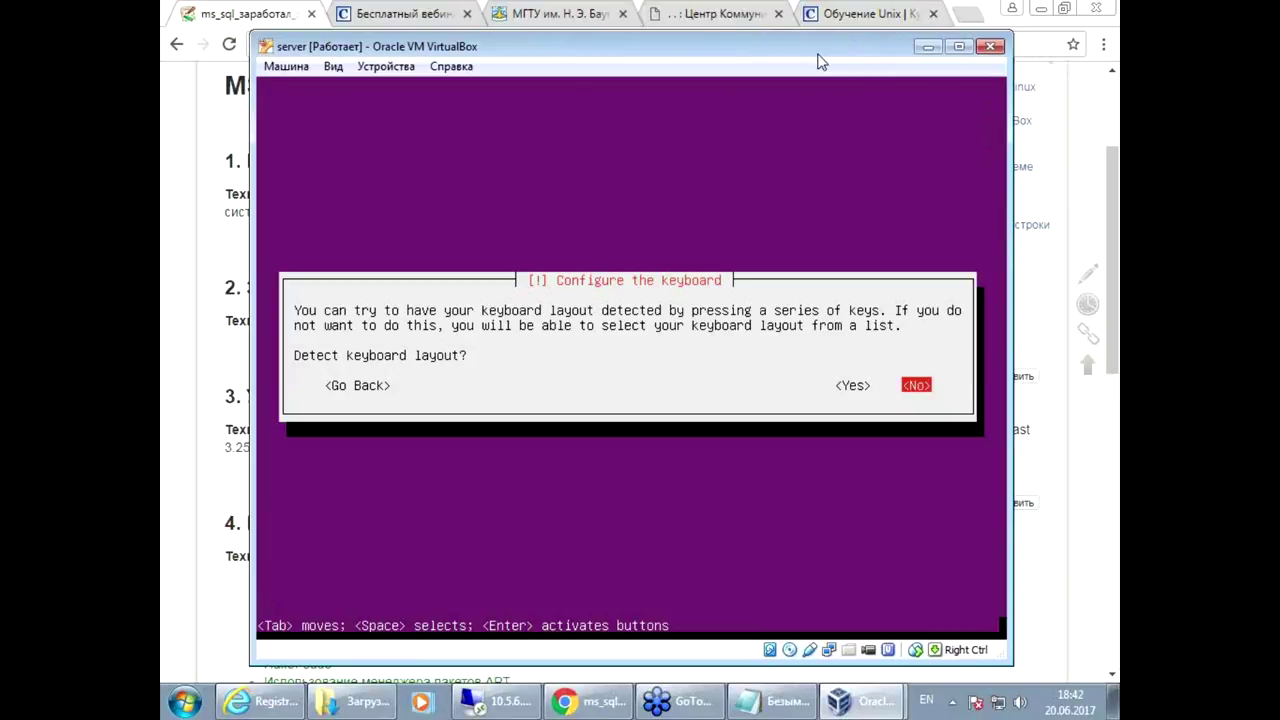
key(Return)
key(Return)
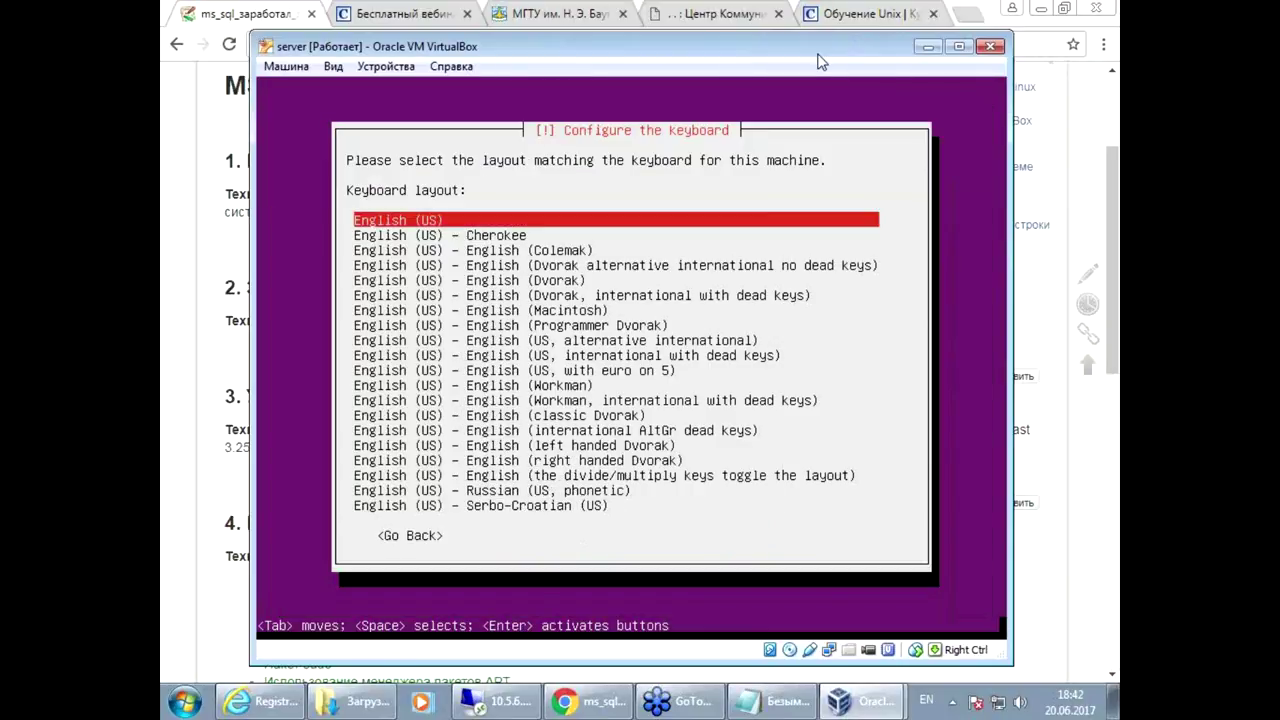
key(Return)
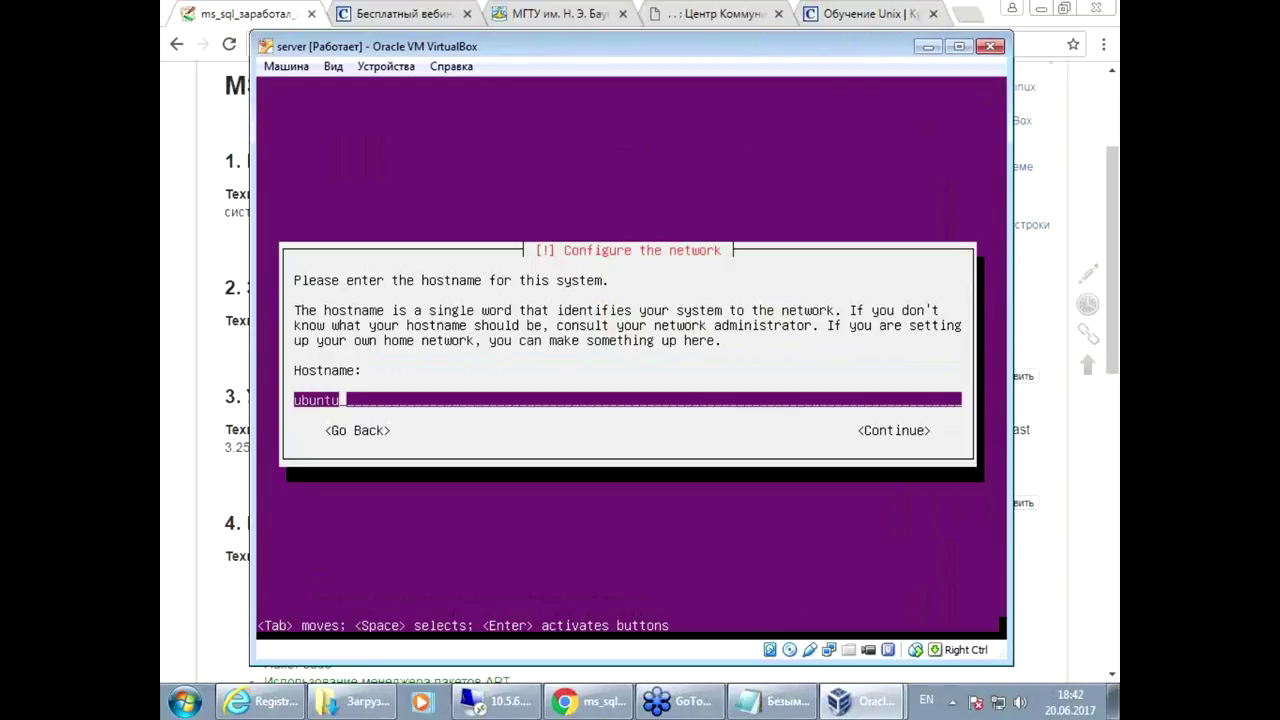
Step: Keep hostname ubuntu, enter the new user's full name and accept the suggested username
key(BackSpace)
key(BackSpace)
key(BackSpace)
key(BackSpace)
key(BackSpace)
text(buntu)
key(Return)
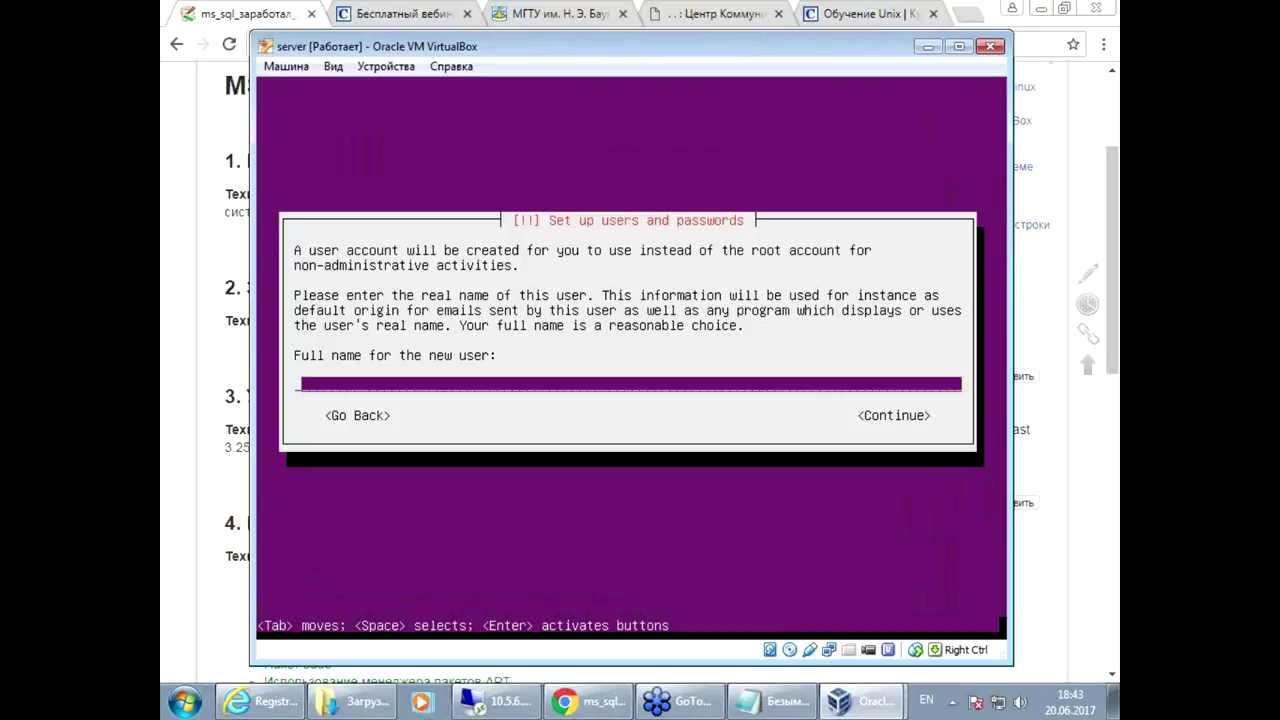
text(student)
key(Return)
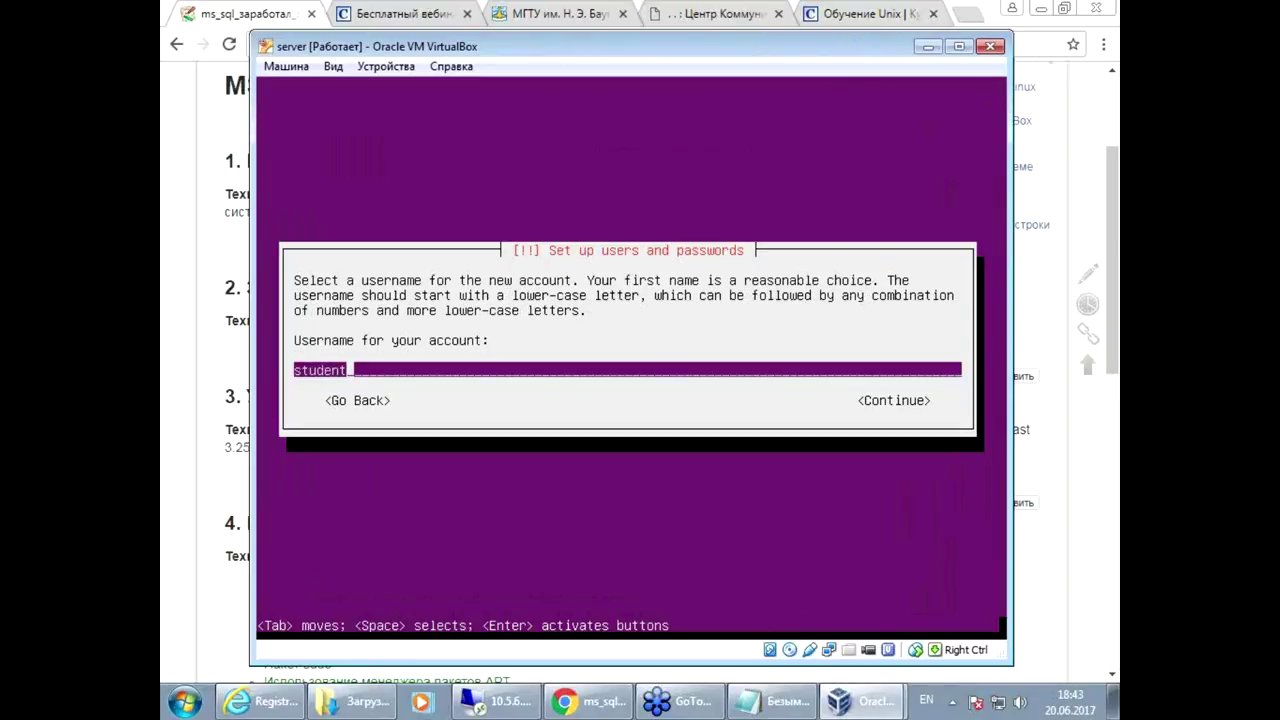
key(Return)
Step: Enter and confirm the user's password, and decline home directory encryption
text(student1)
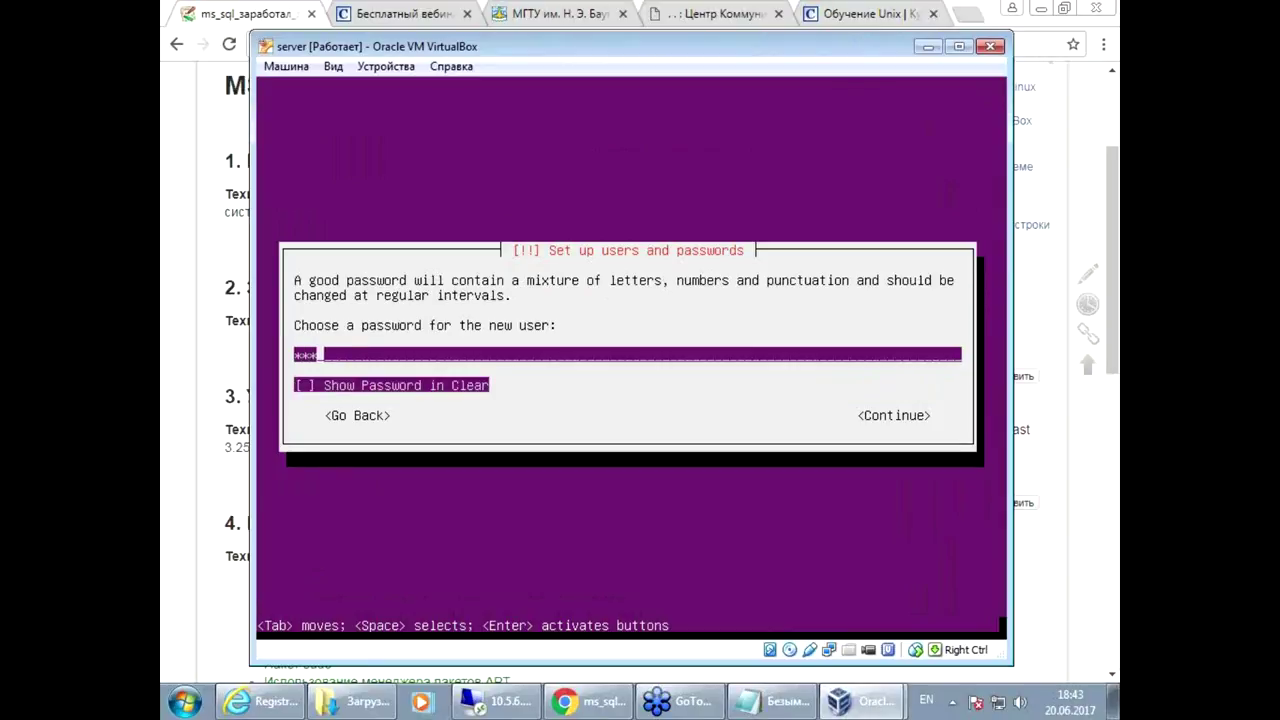
key(Return)
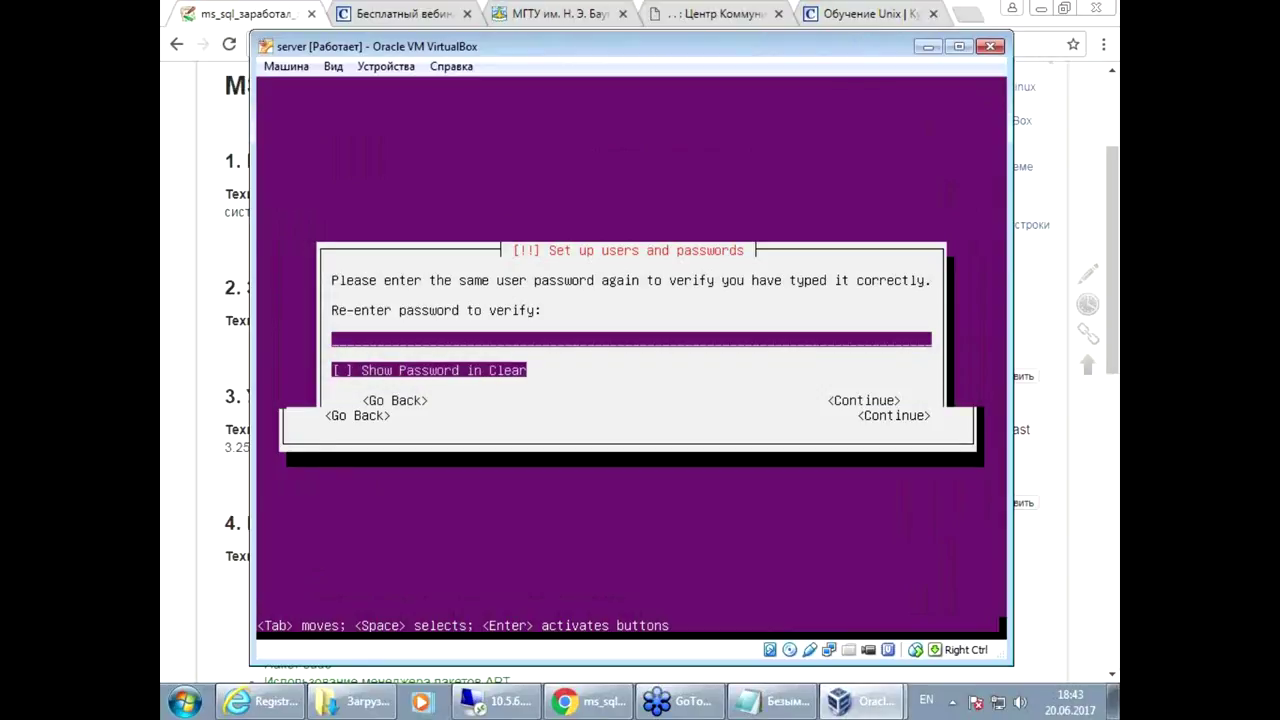
text(student1)
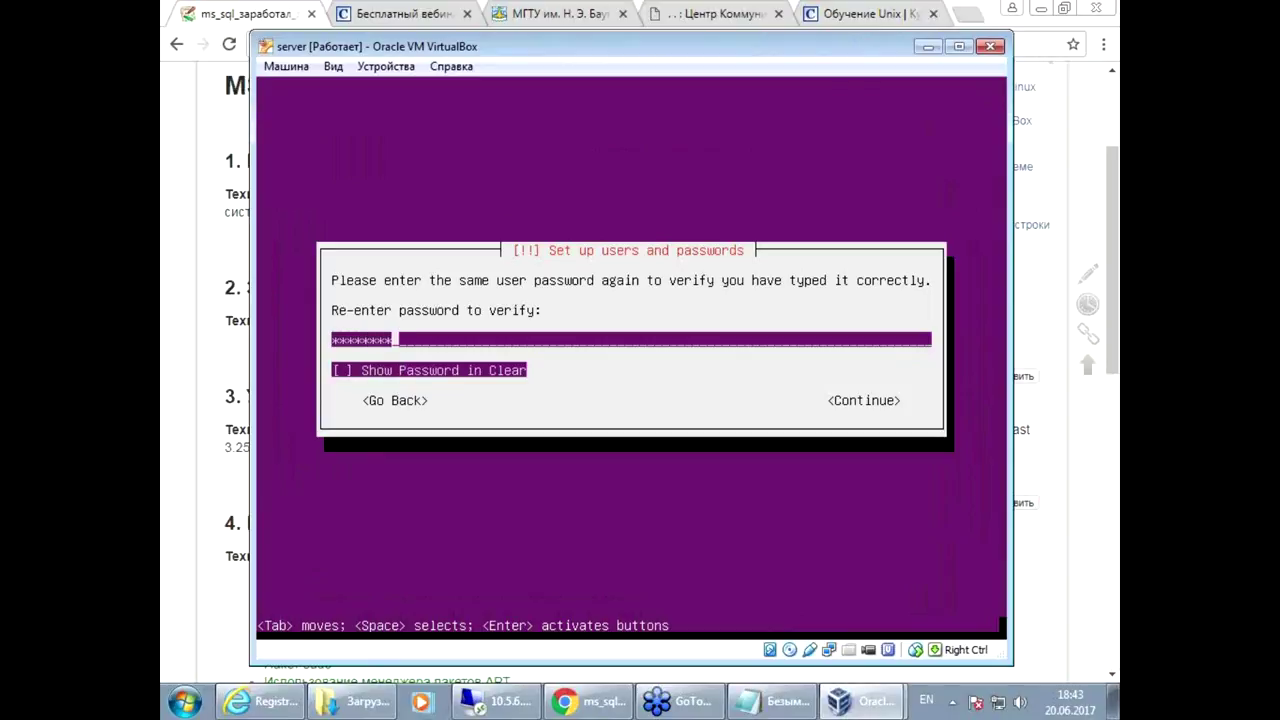
key(Return)
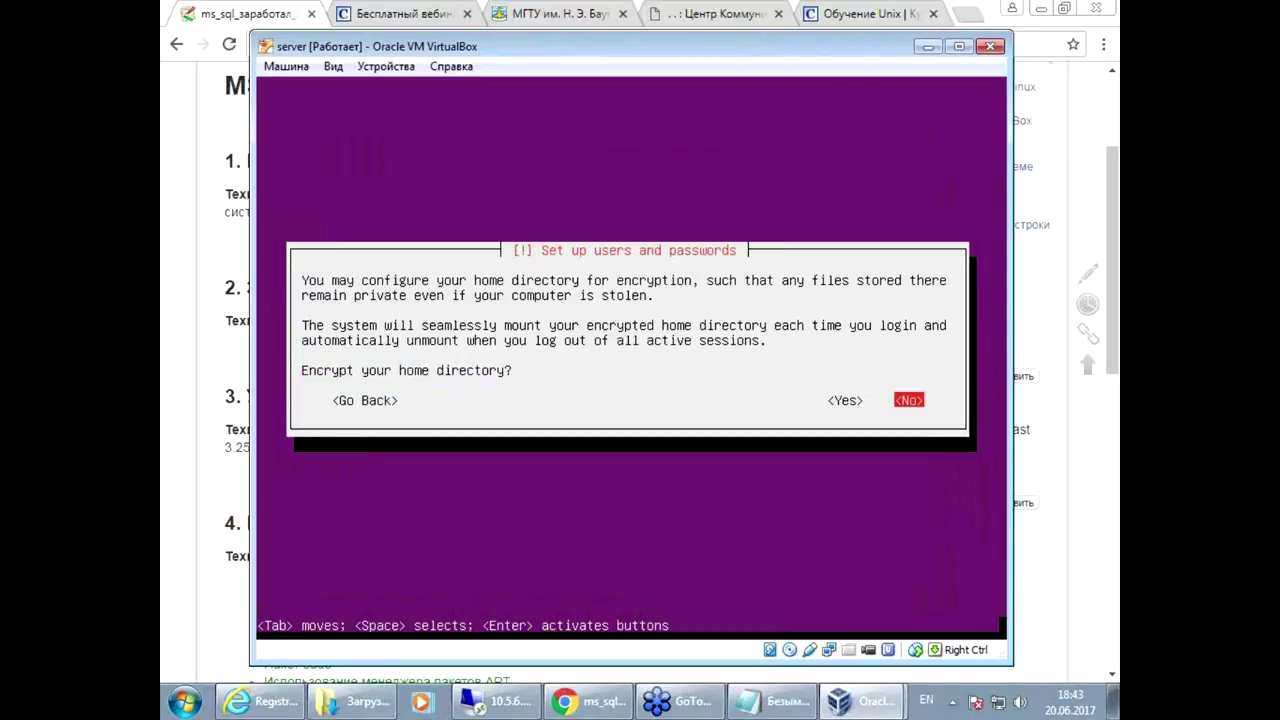
key(Return)
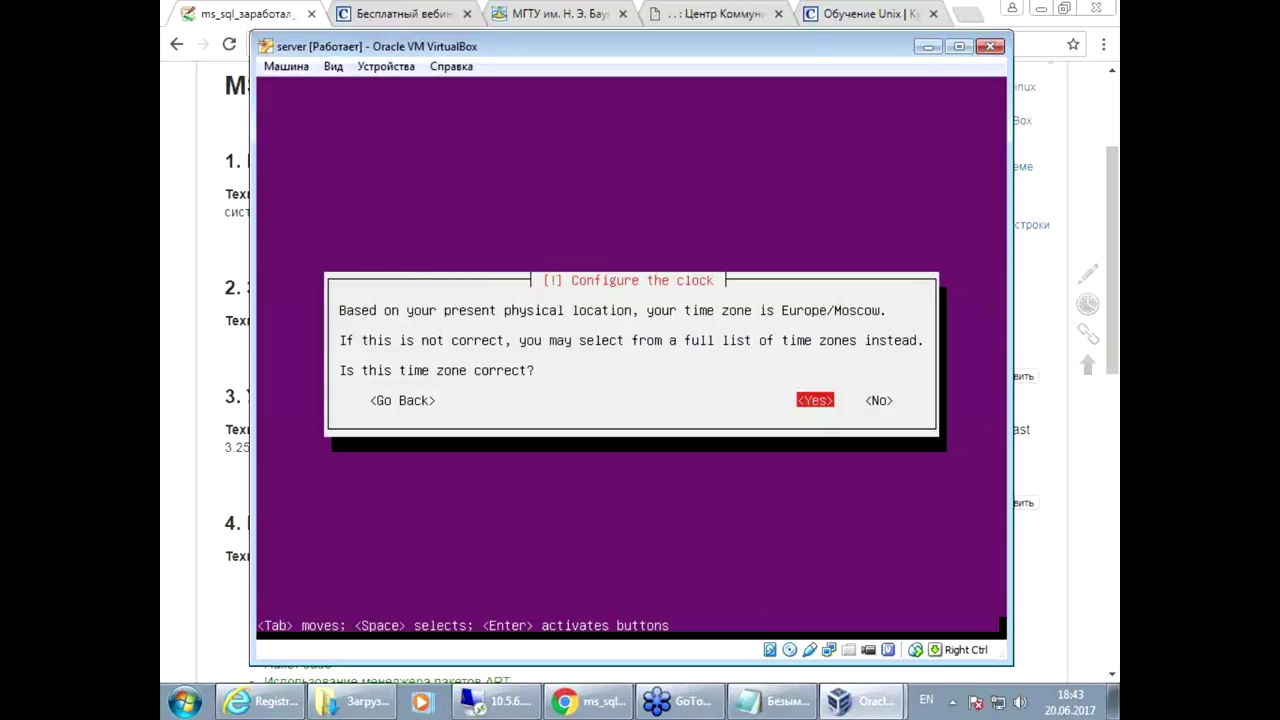
Step: Accept Europe/Moscow time zone and partition the whole disk with guided LVM, using 8.1 GB
key(Return)
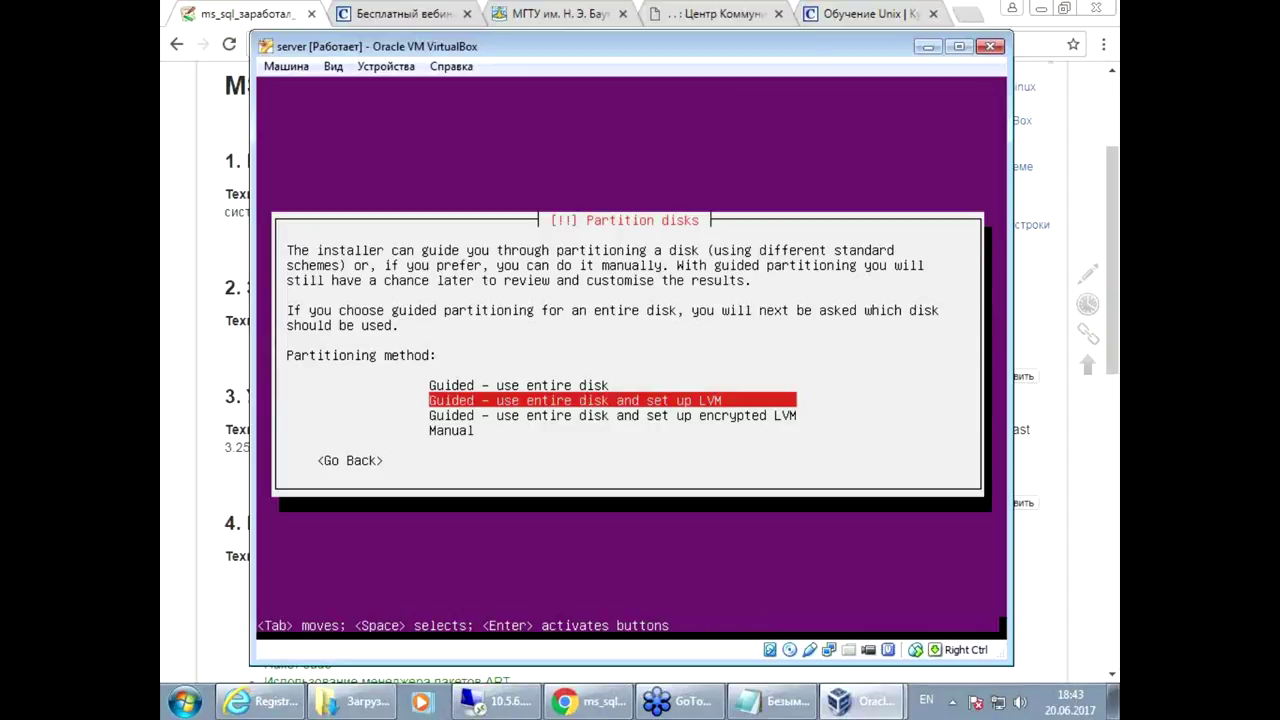
key(Return)
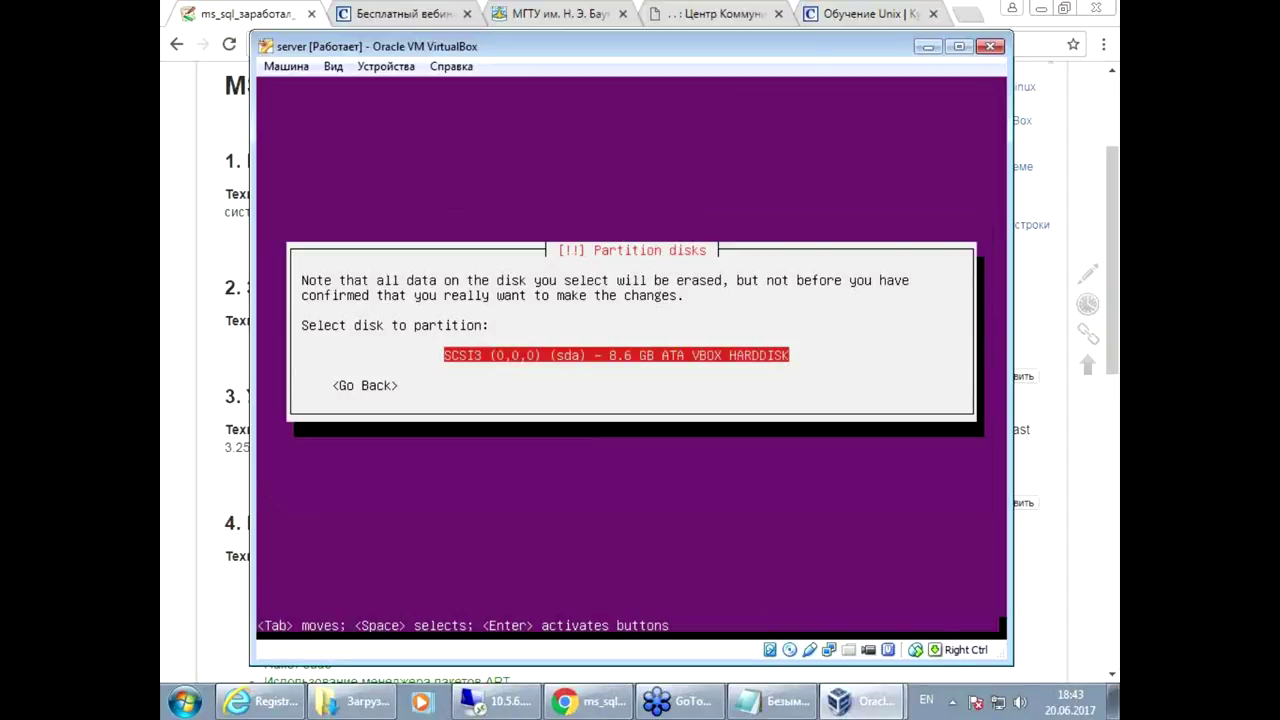
key(Return)
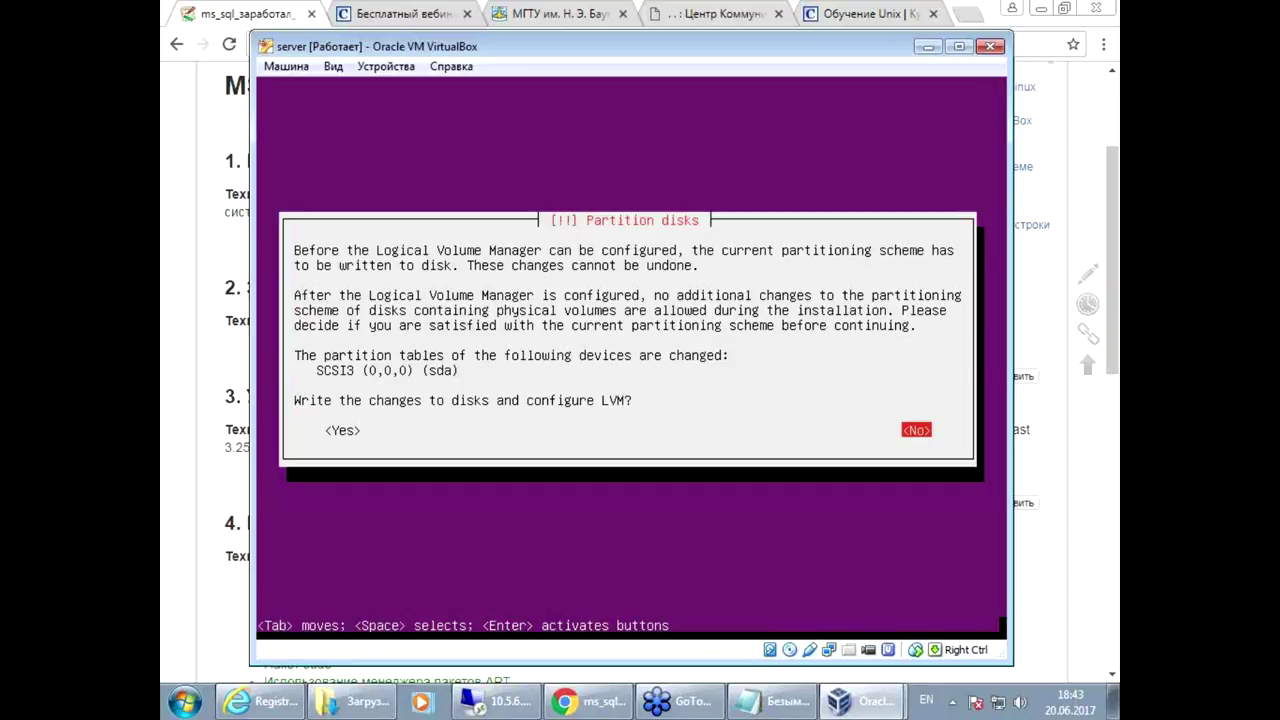
key(Tab)
key(Return)
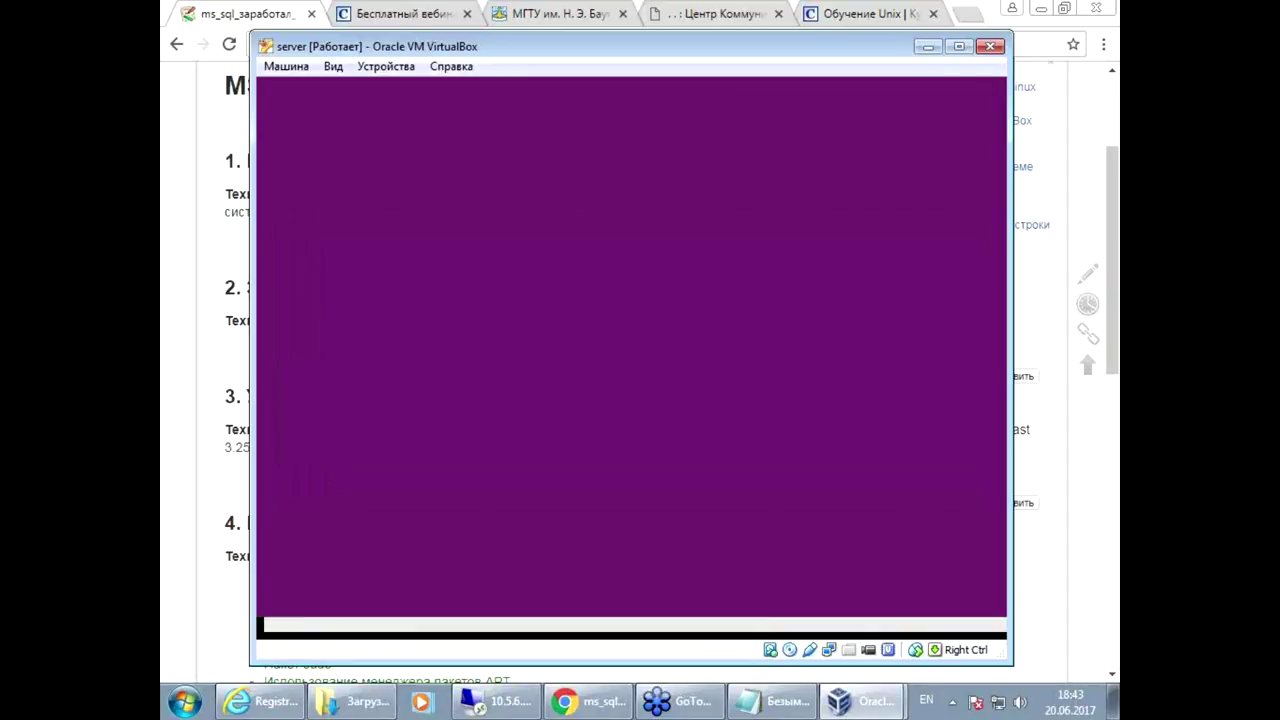
key(Return)
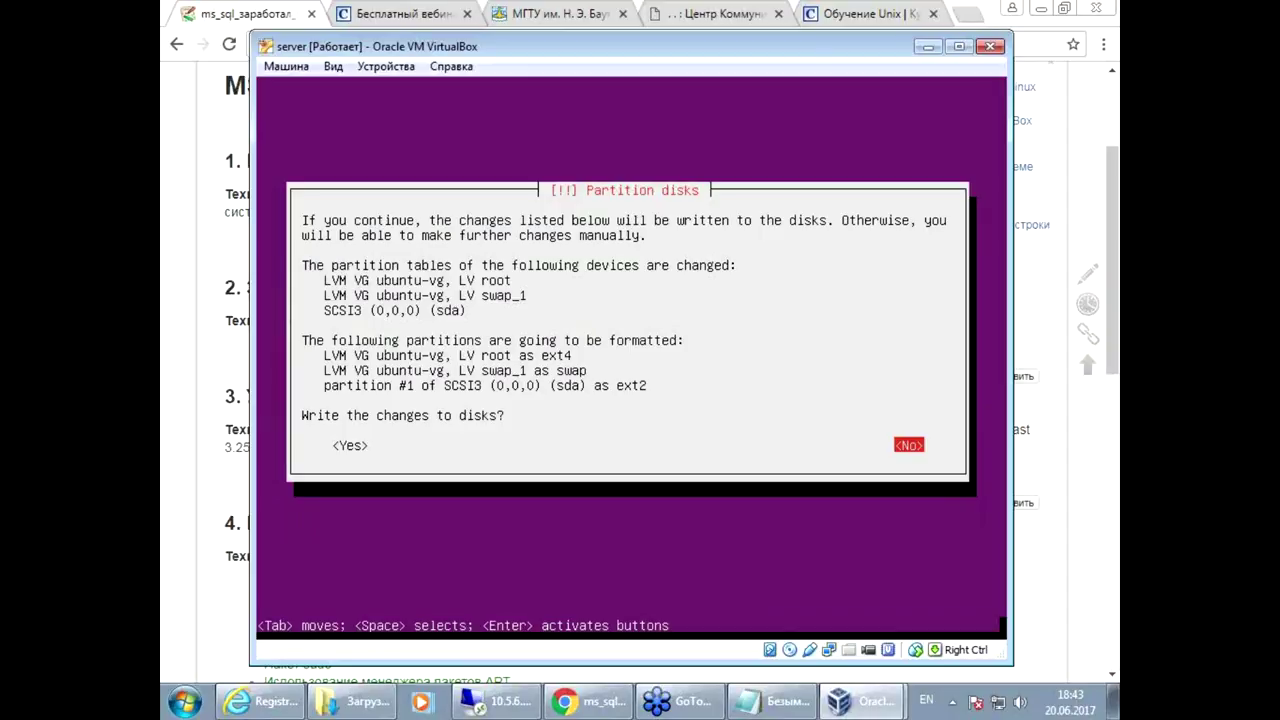
key(Tab)
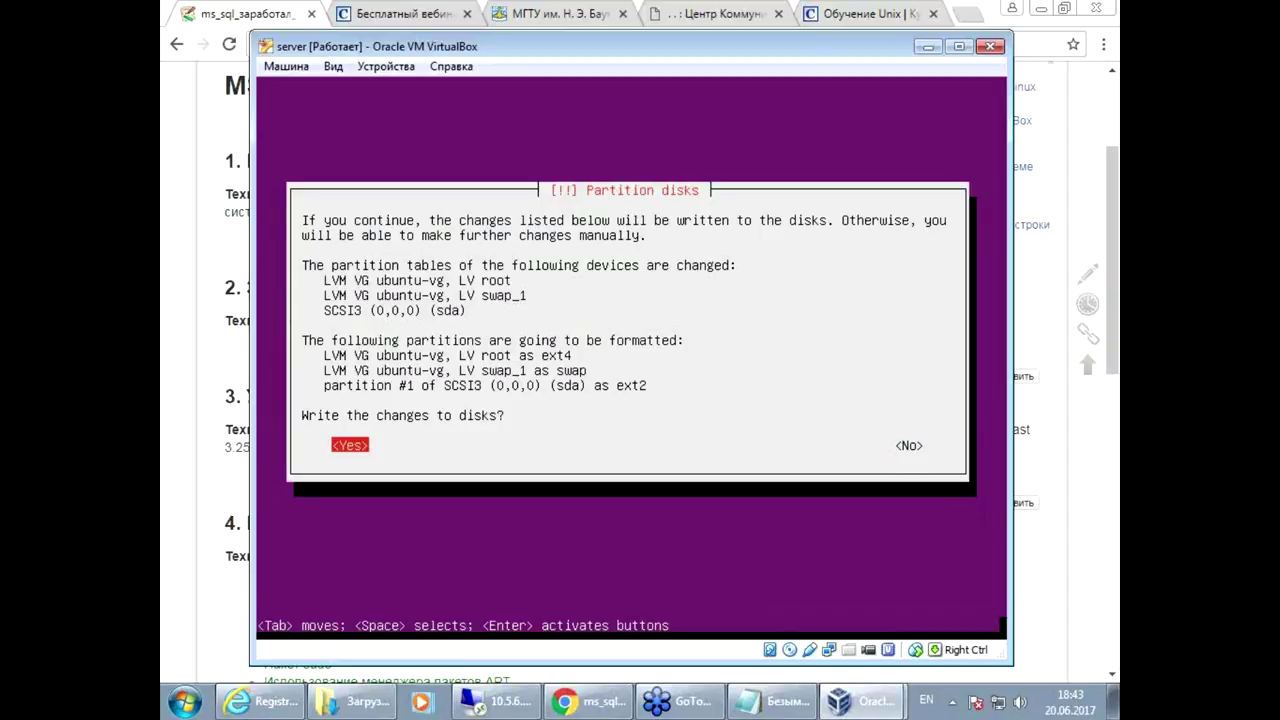
key(Return)
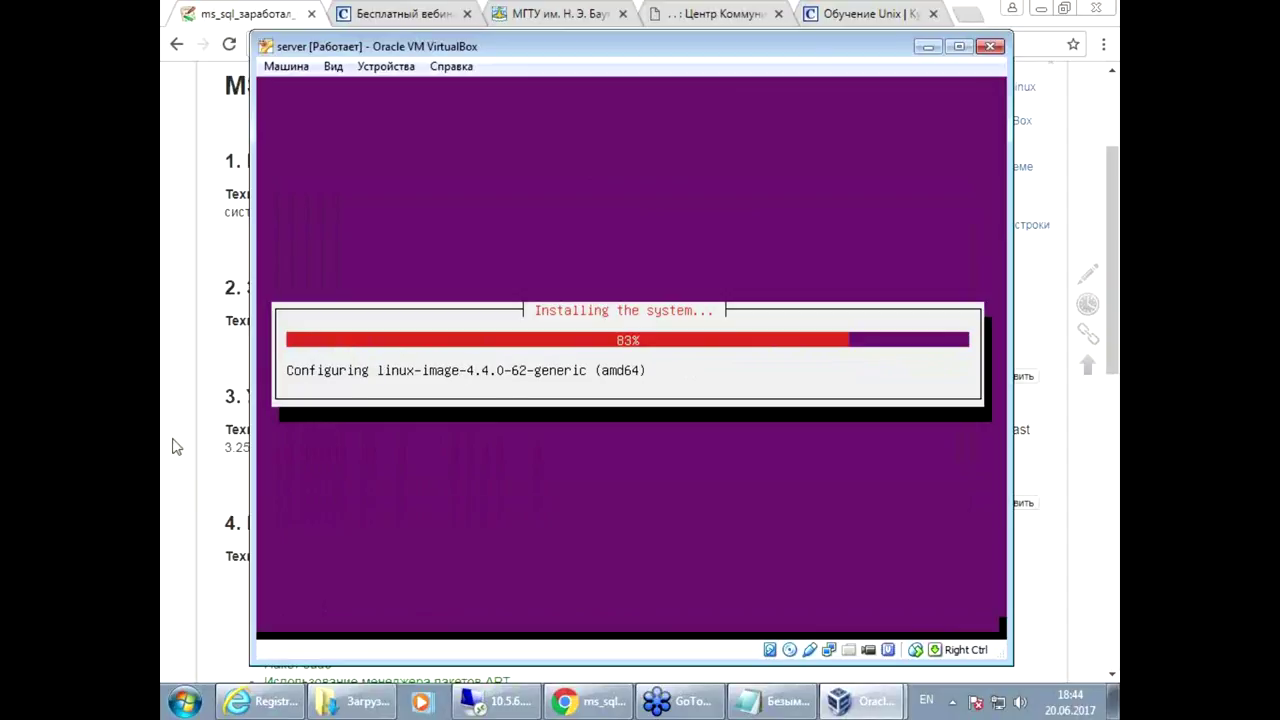
Step: Read the wiki's memory note and UNIX users section, then return to the running server VM
click(231, 382)
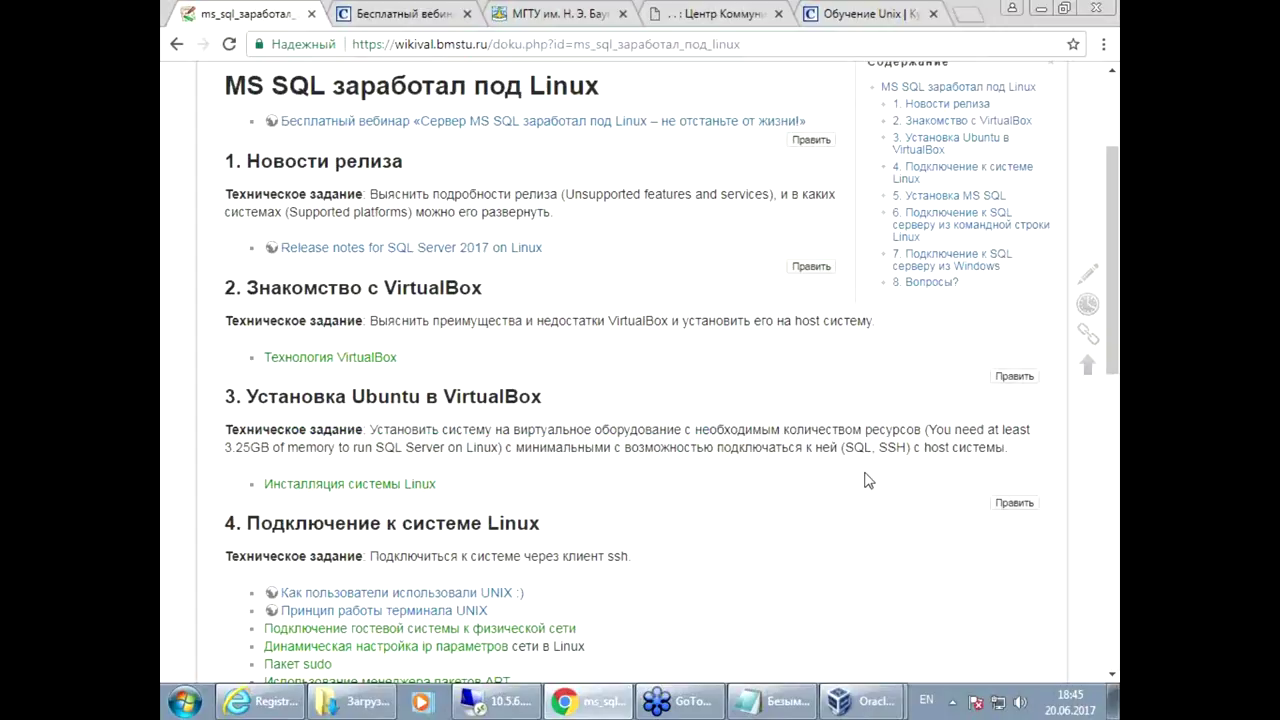
drag(928, 430, 1003, 432)
click(708, 465)
scroll(695, 525, down, 2)
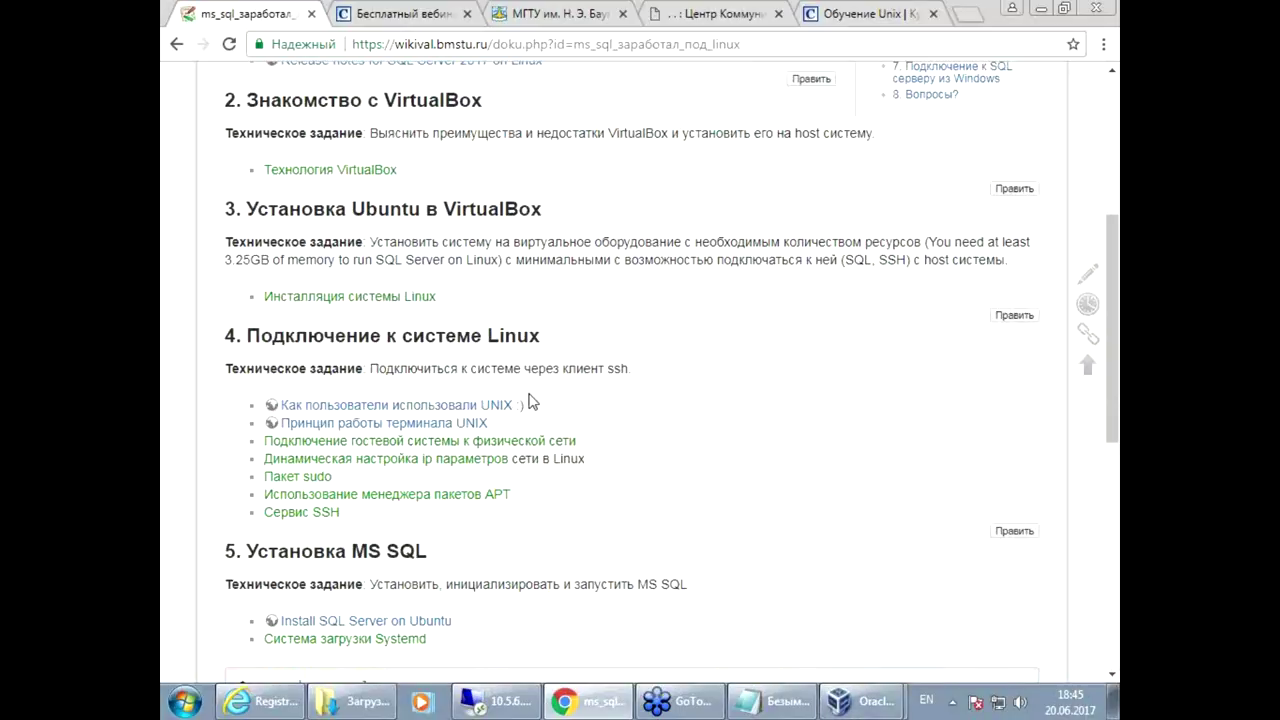
drag(549, 410, 280, 397)
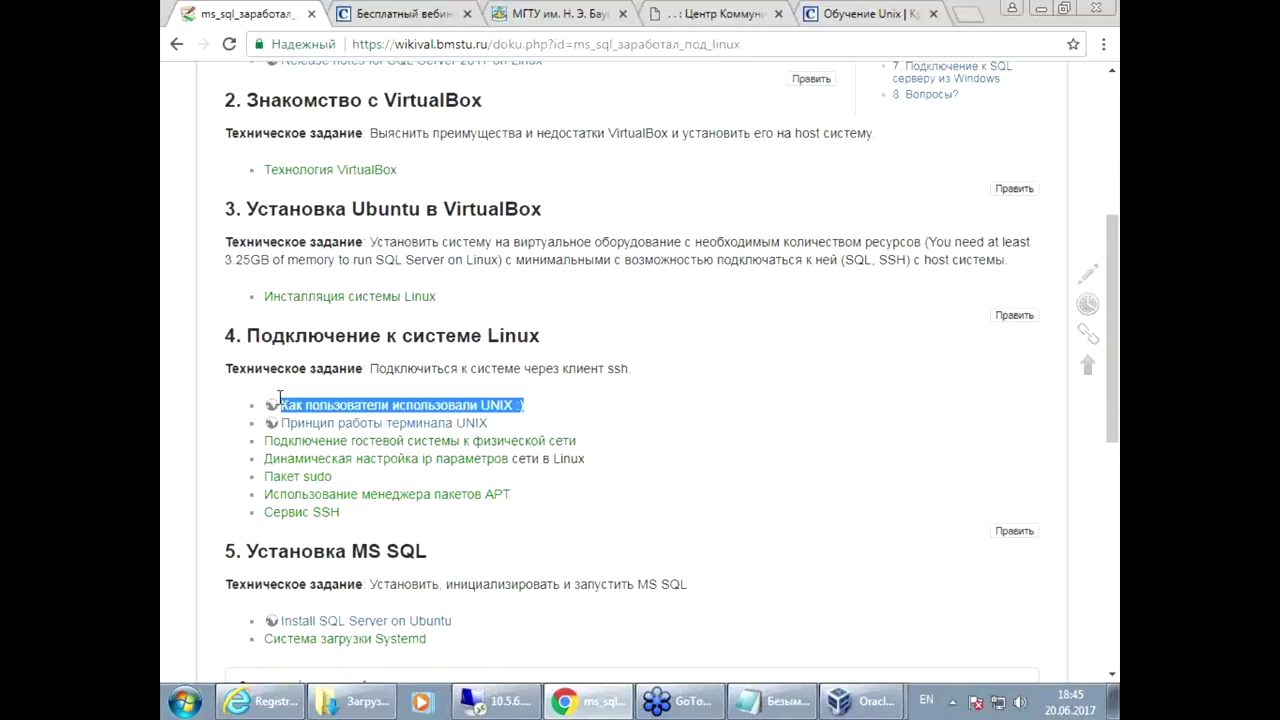
click(595, 415)
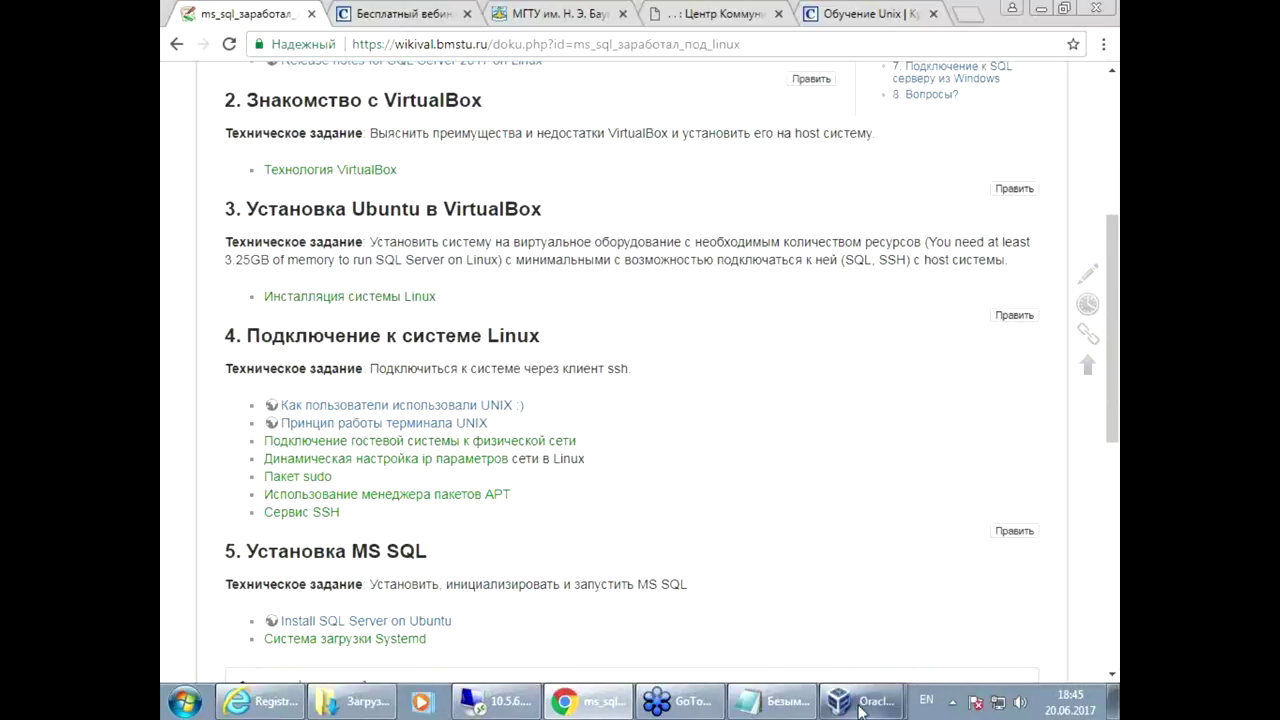
mouse_move(862, 710)
click(833, 664)
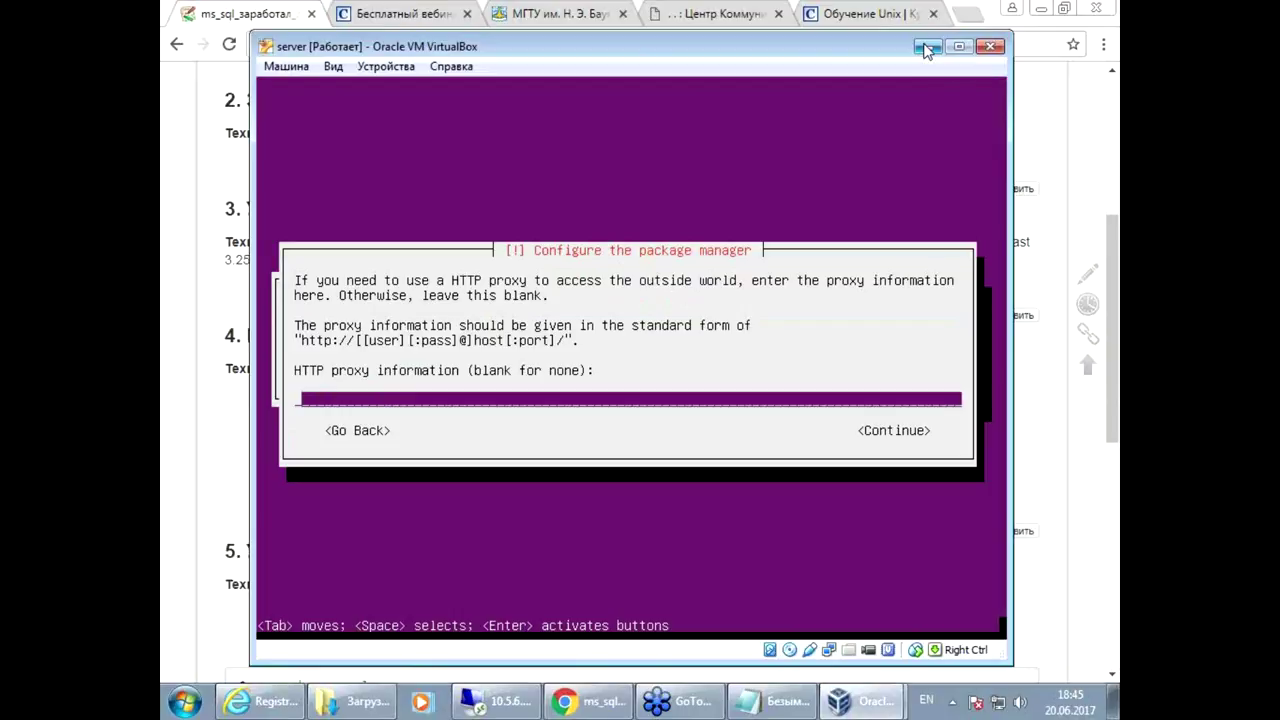
Step: Continue past the empty HTTP proxy field and let 'Configuring apt' finish
key(Return)
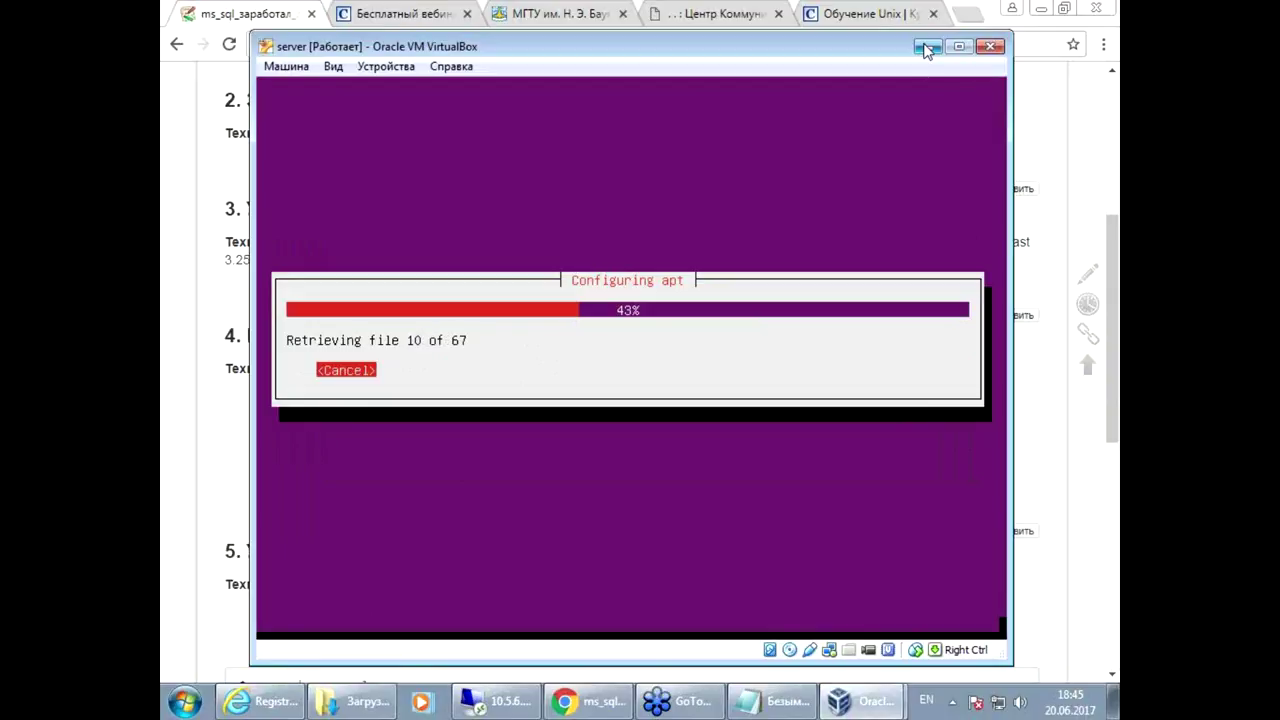
drag(693, 46, 991, 48)
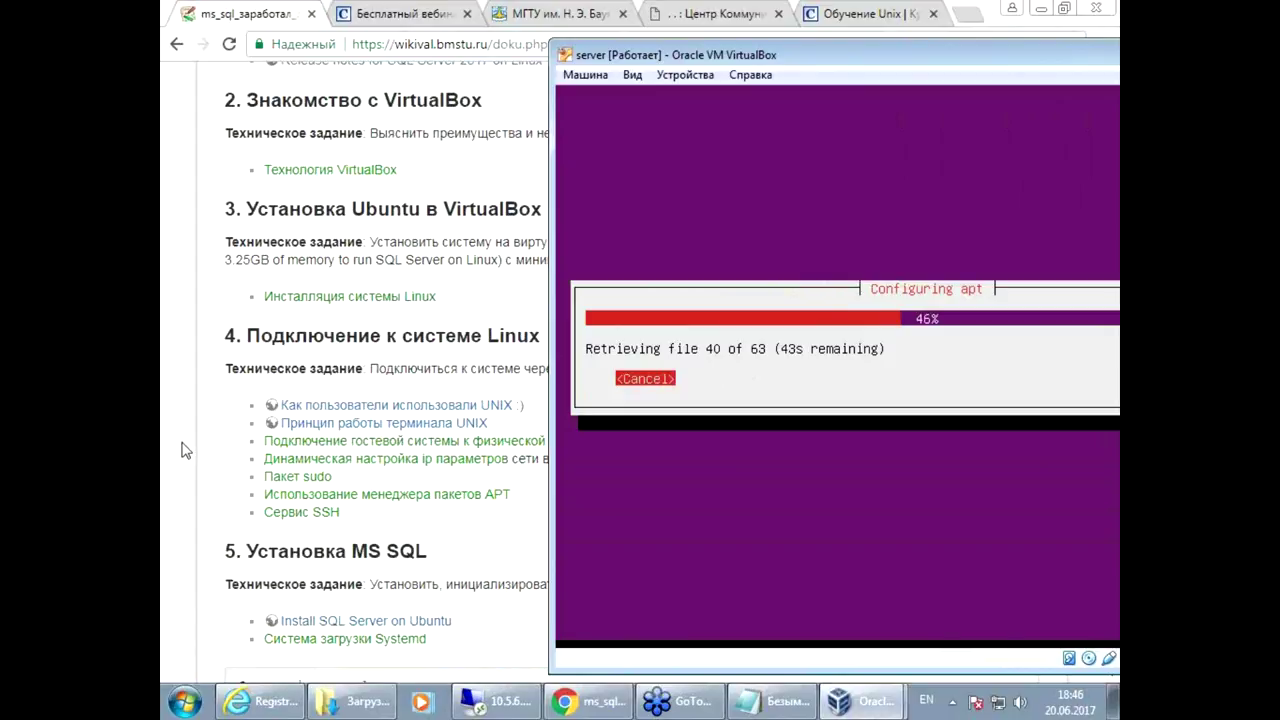
drag(949, 54, 691, 40)
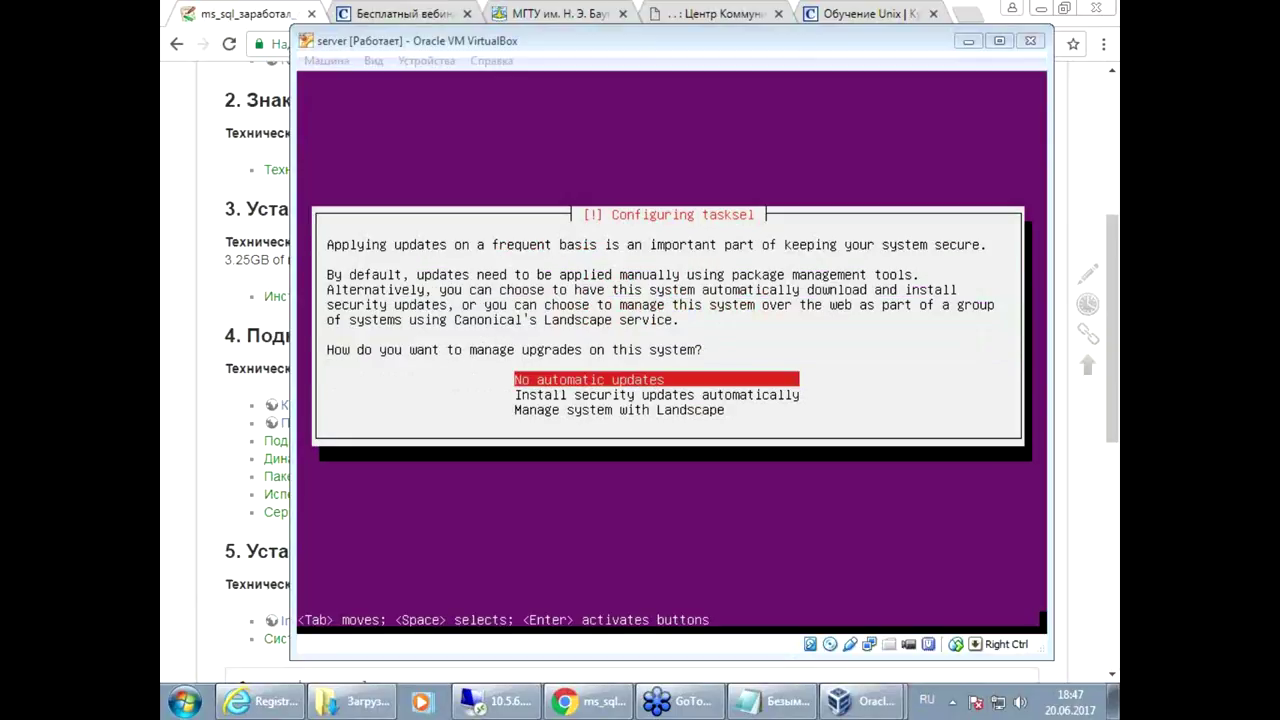
Step: Pick 'No automatic updates', accept the default software selection, then return to the Chrome course page
click(512, 43)
key(Return)
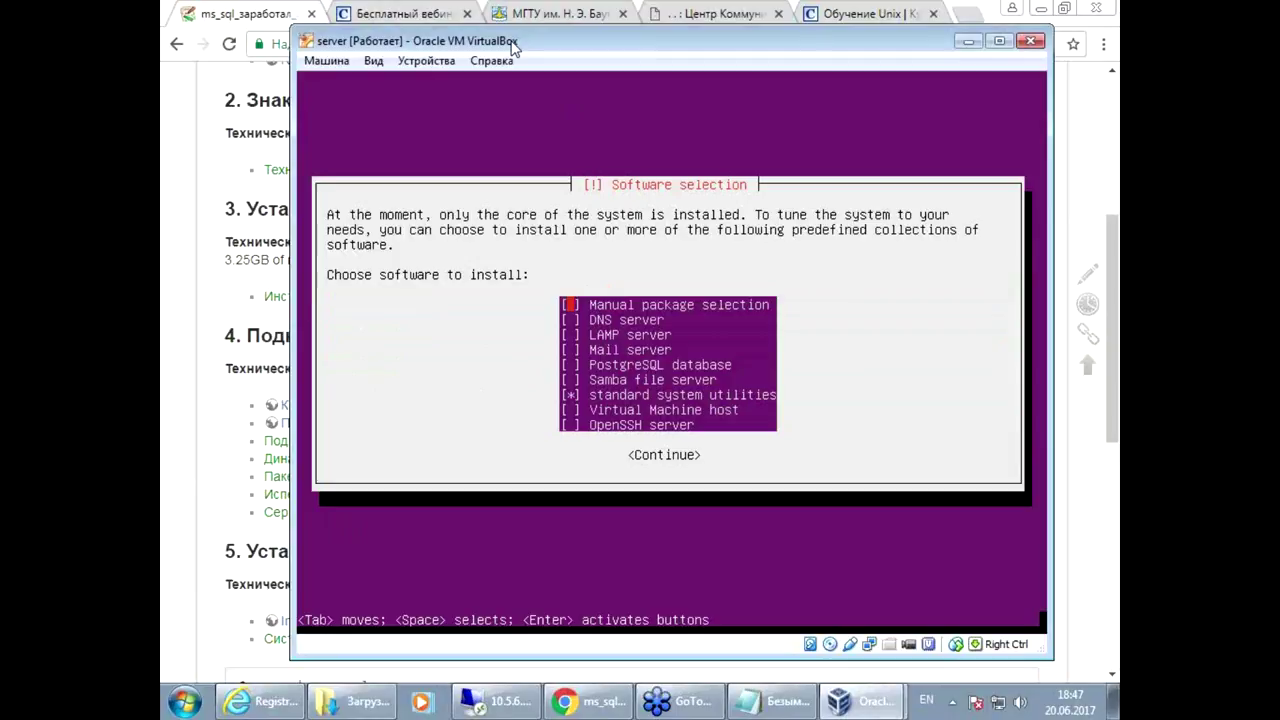
key(Return)
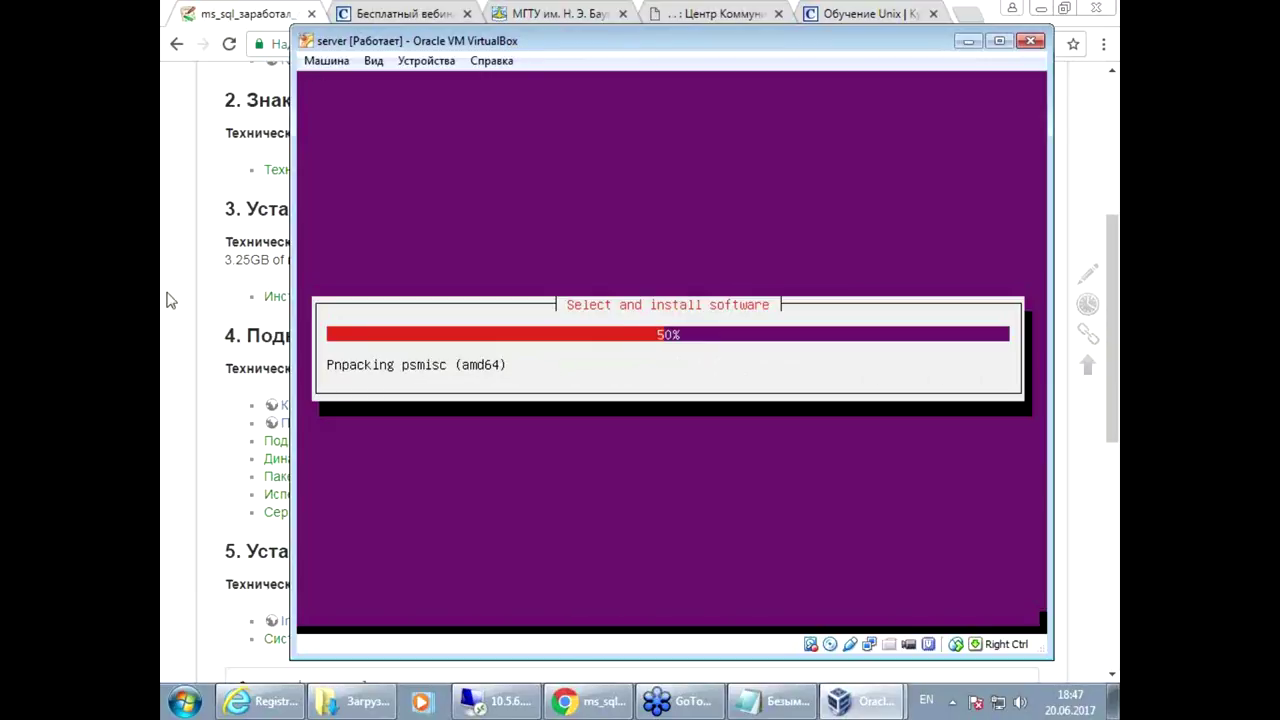
click(196, 495)
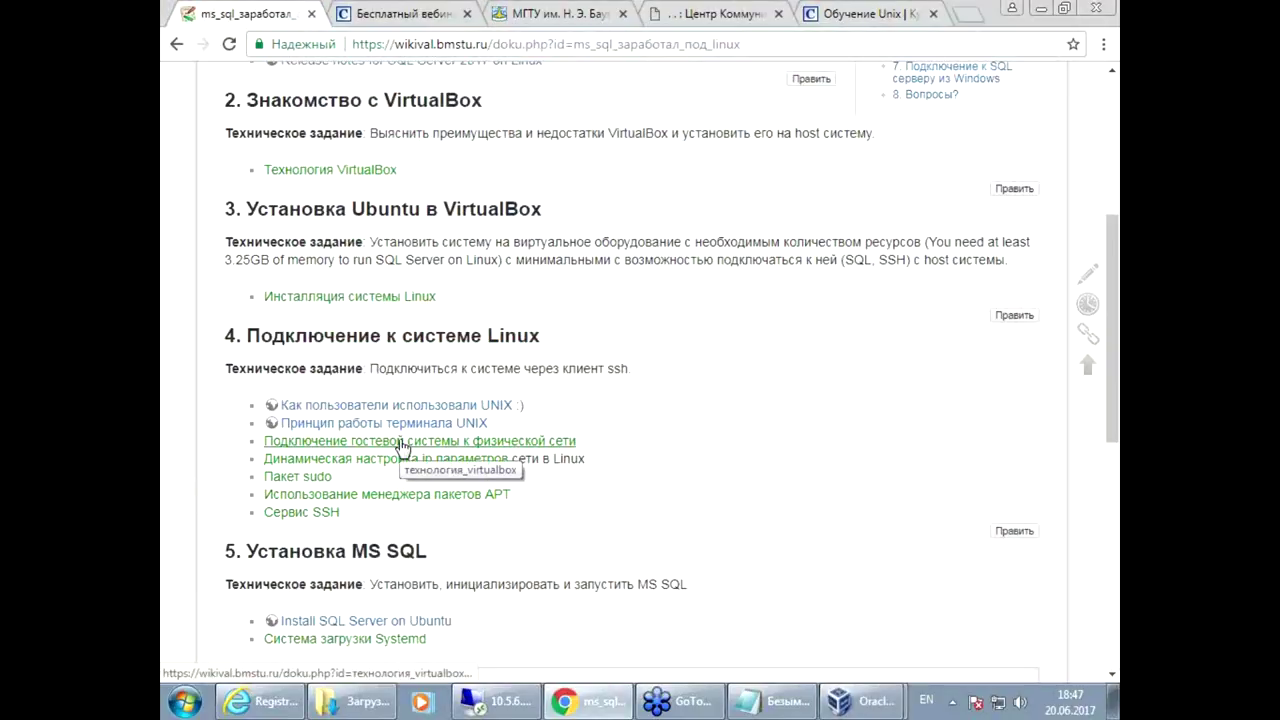
Step: Bring the 'Oracle VM VirtualBox Менеджер' window forward from the taskbar
mouse_move(868, 711)
click(822, 620)
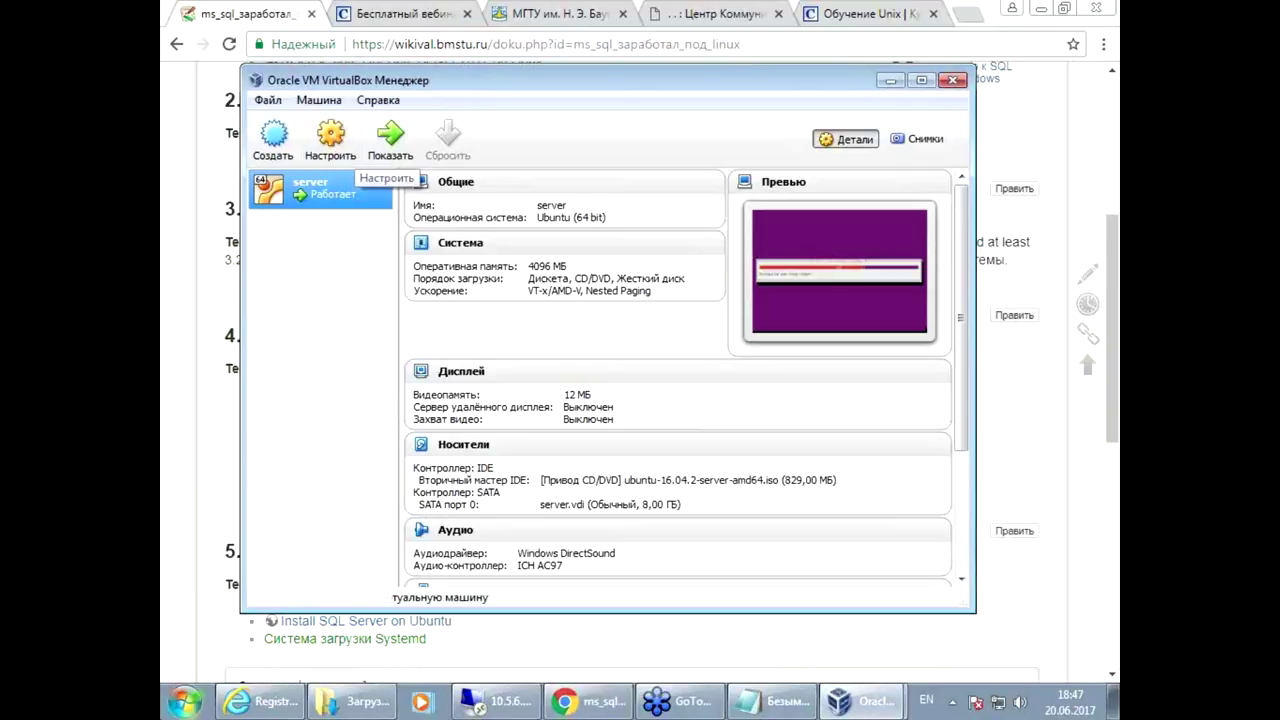
Step: Launch a Command Prompt by searching 'cmd' from the Start menu, fixing the keyboard layout to English
drag(459, 87, 437, 67)
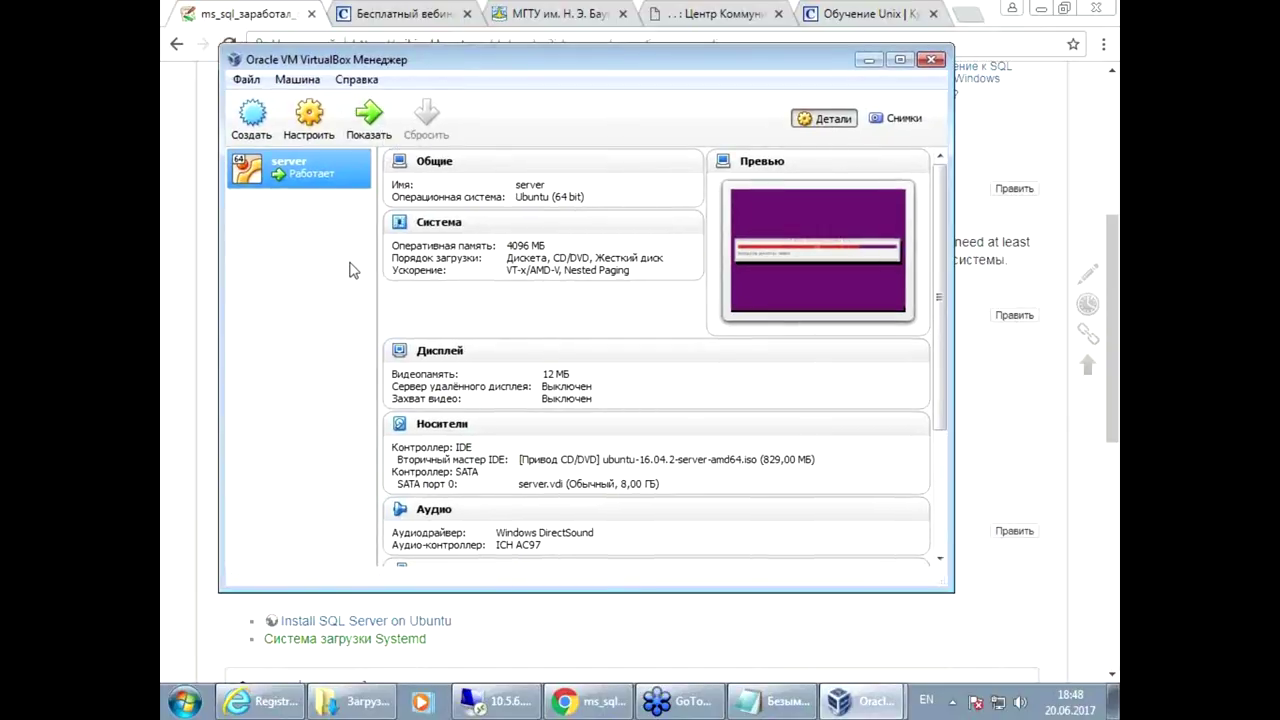
click(185, 701)
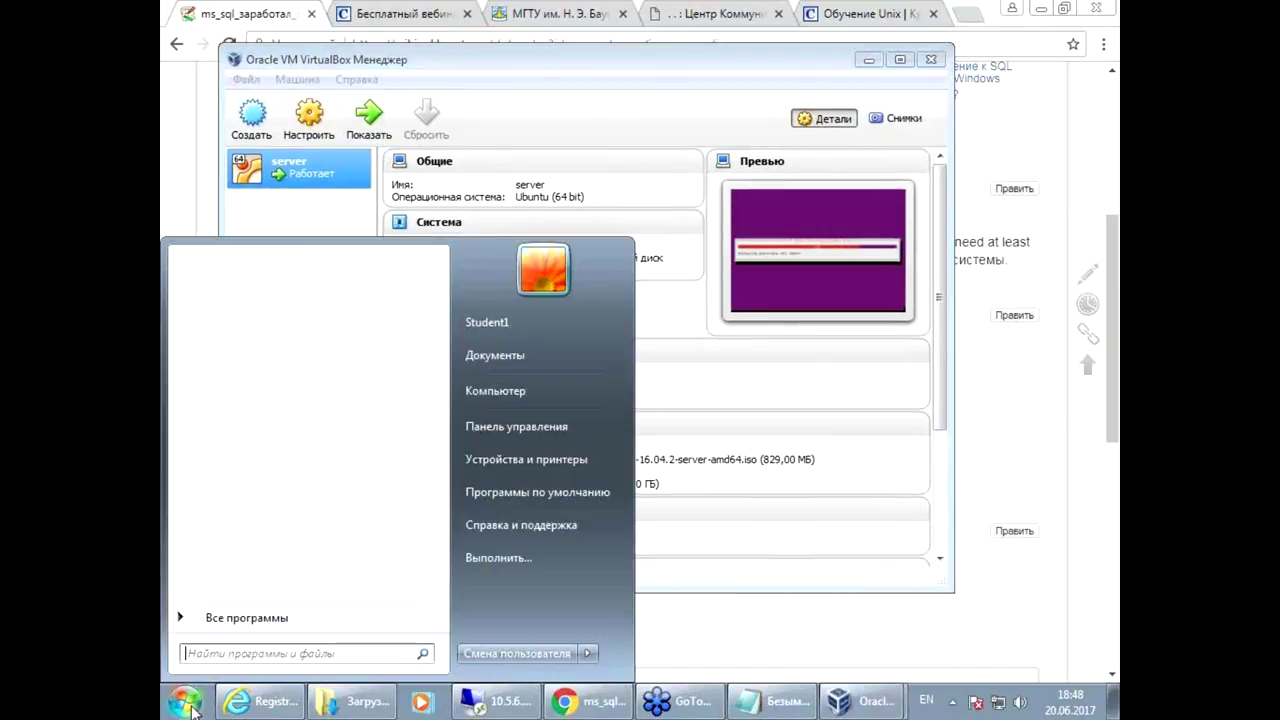
text(сьв)
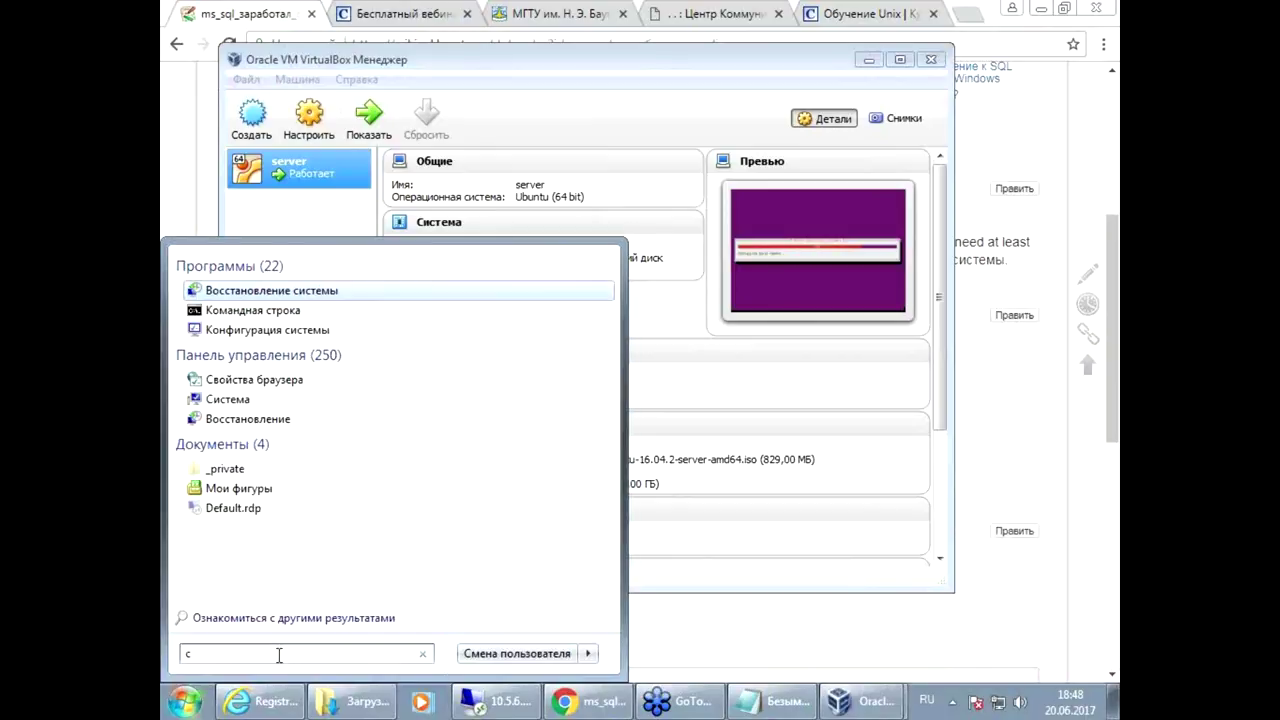
key(BackSpace)
key(BackSpace)
key(BackSpace)
key(alt+shift)
text(cmd)
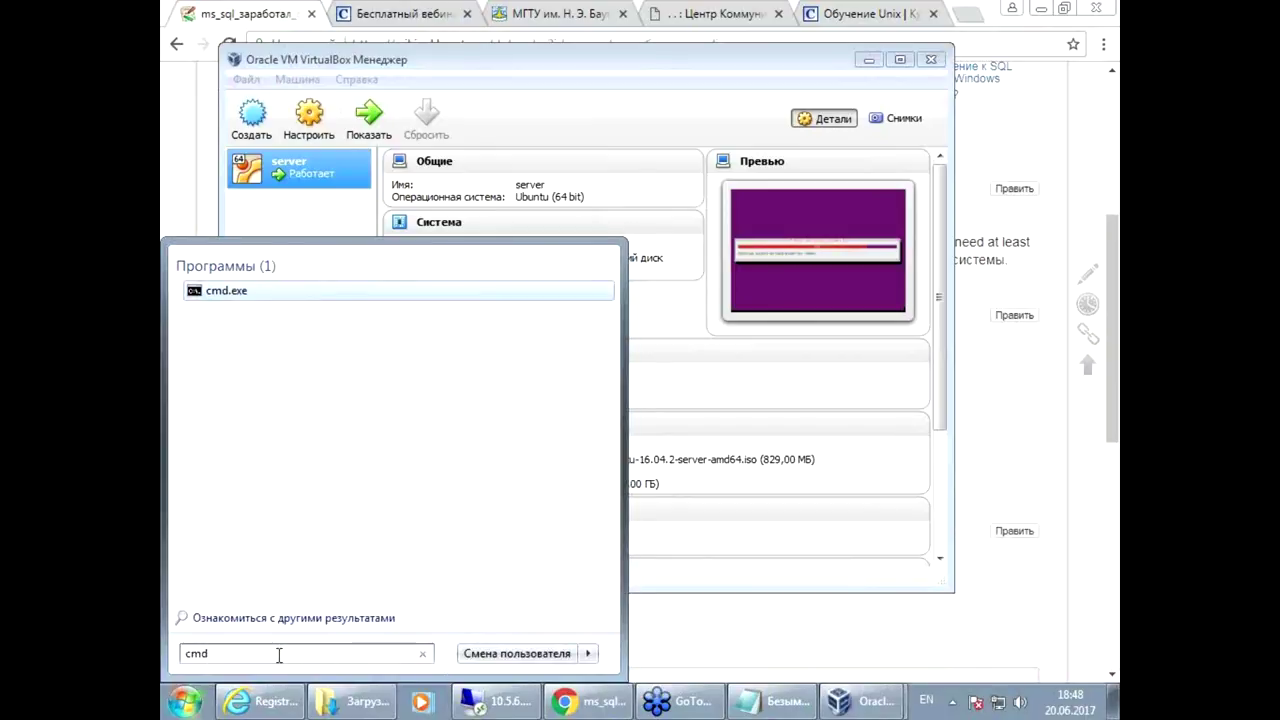
key(Return)
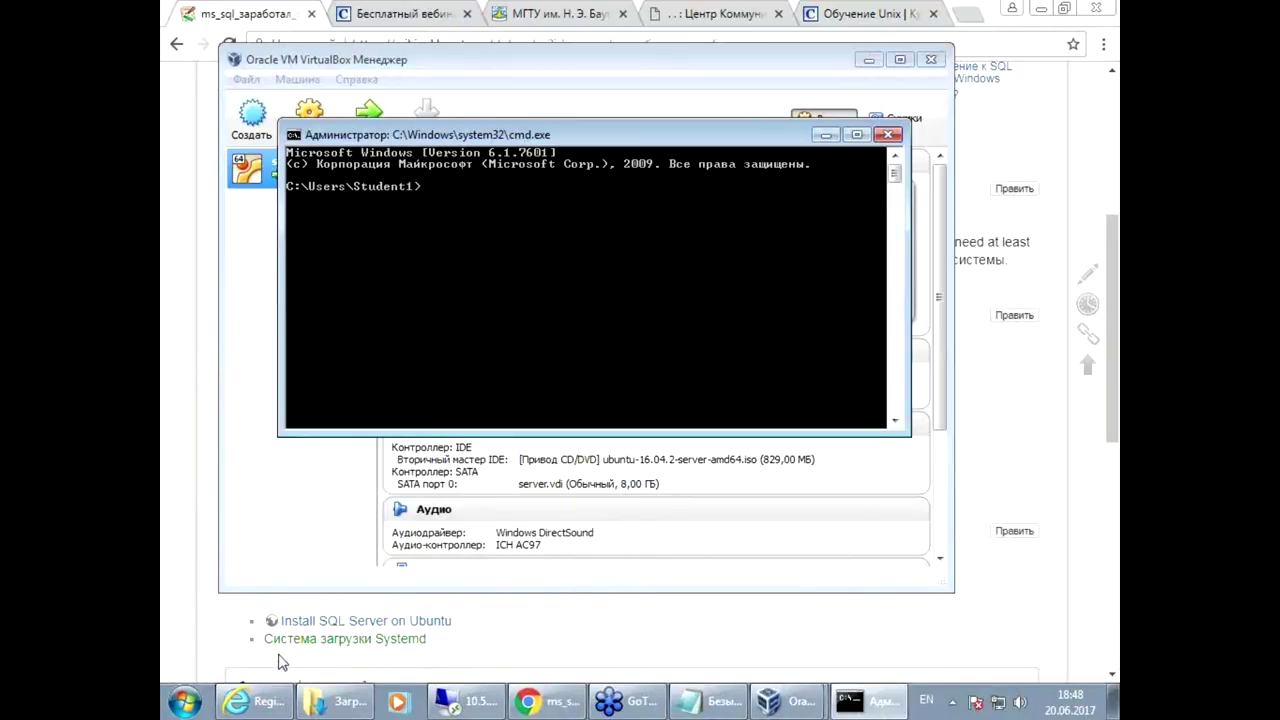
Step: Run ipconfig in an enlarged console to list the host adapters at 10.5.7.150 and 192.168.56.1
drag(556, 136, 524, 105)
drag(876, 402, 1008, 530)
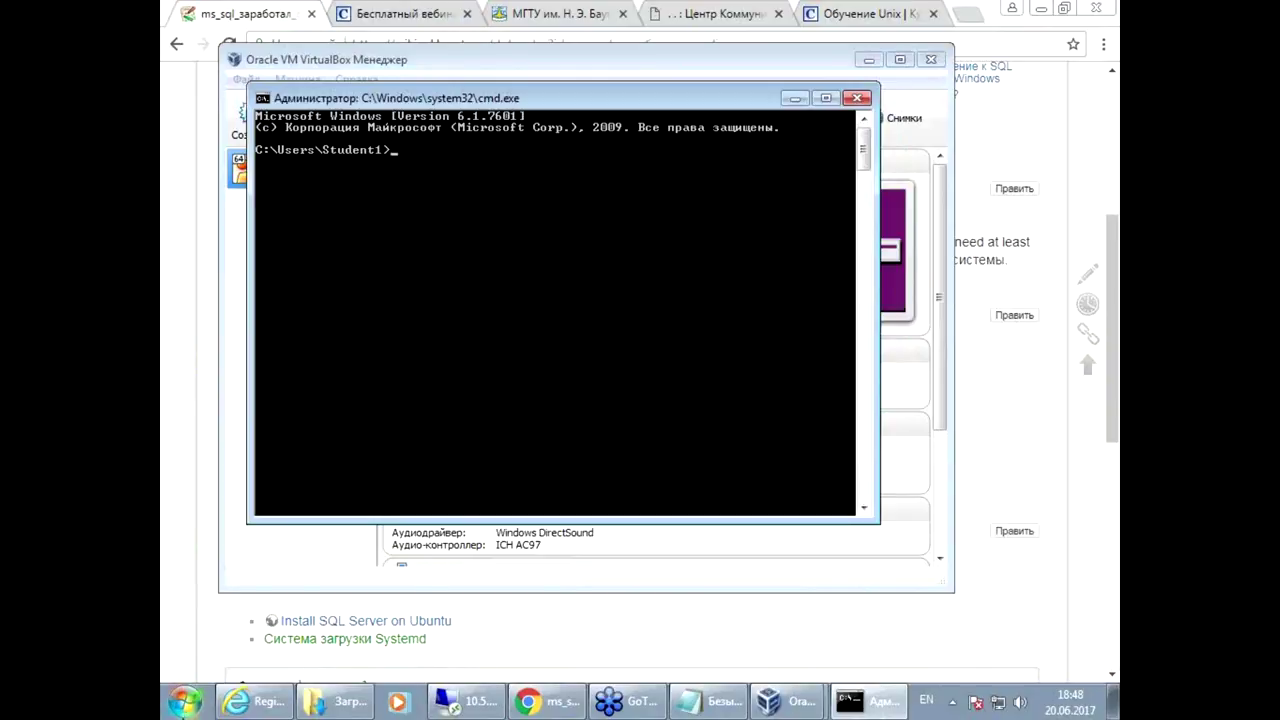
text(ipconfig)
key(Return)
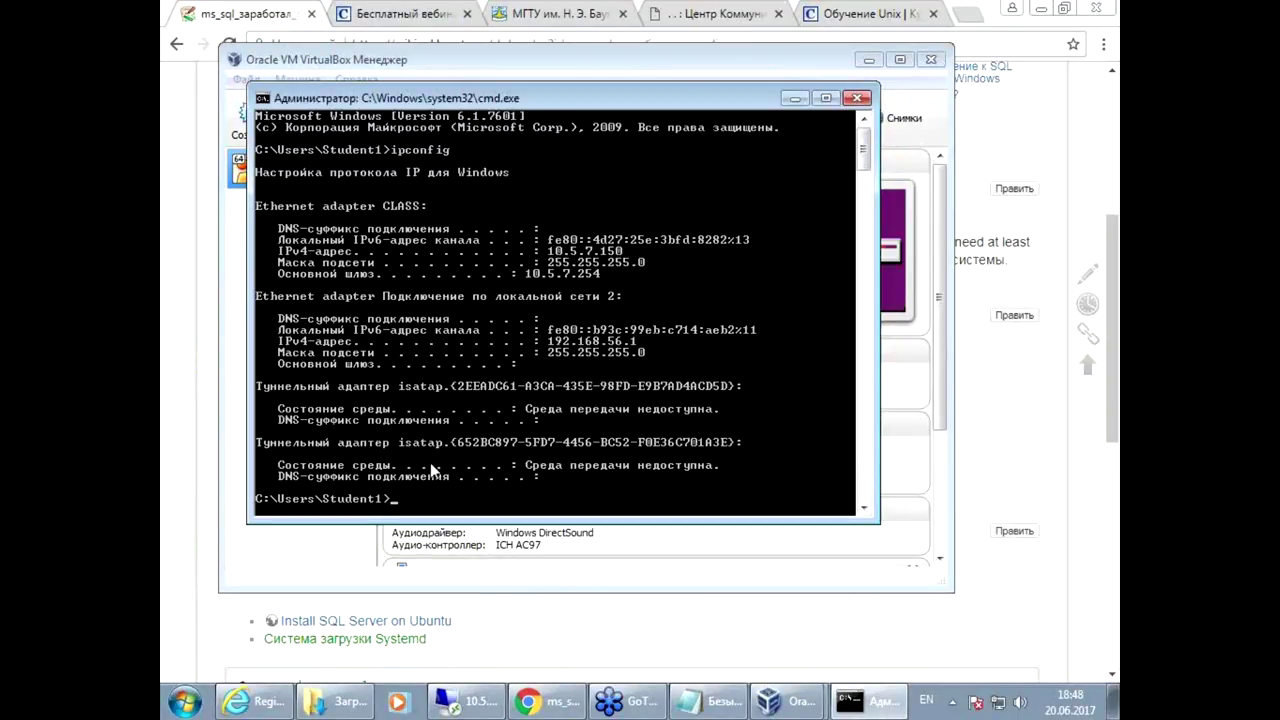
click(775, 705)
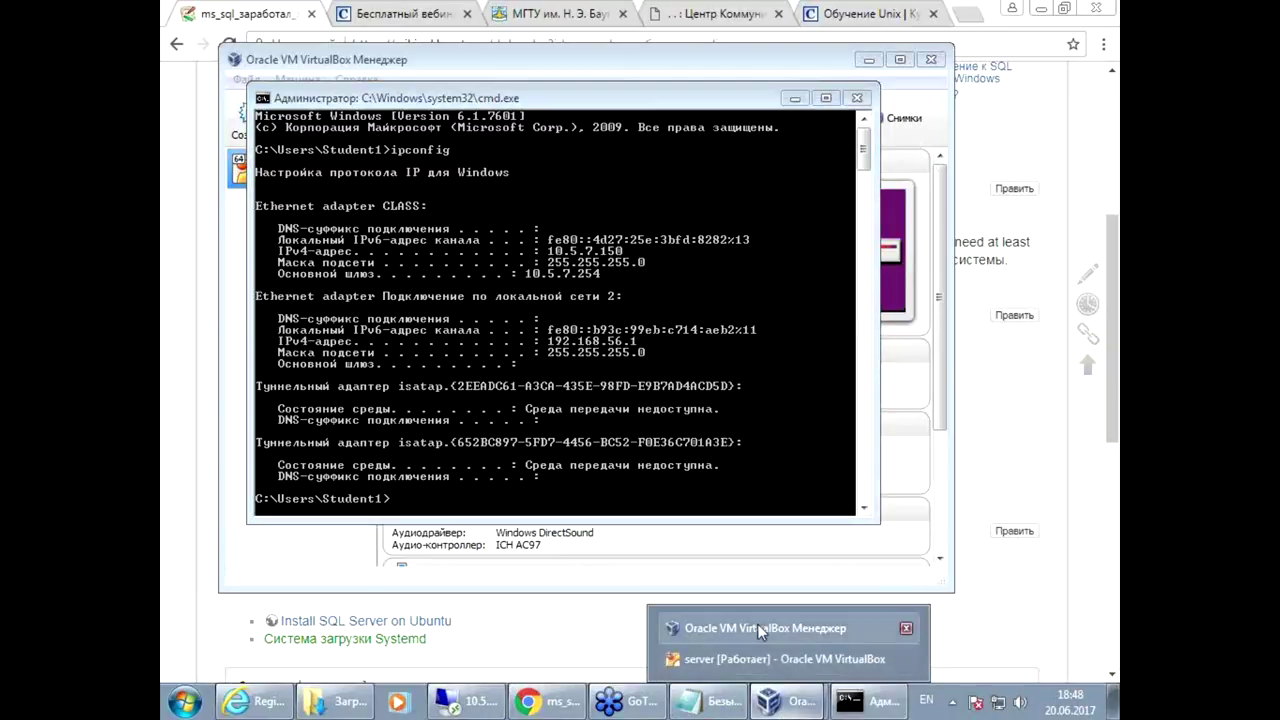
Step: Switch to the VirtualBox Manager, then to the running 'server [Работает]' VM window
click(757, 628)
click(785, 703)
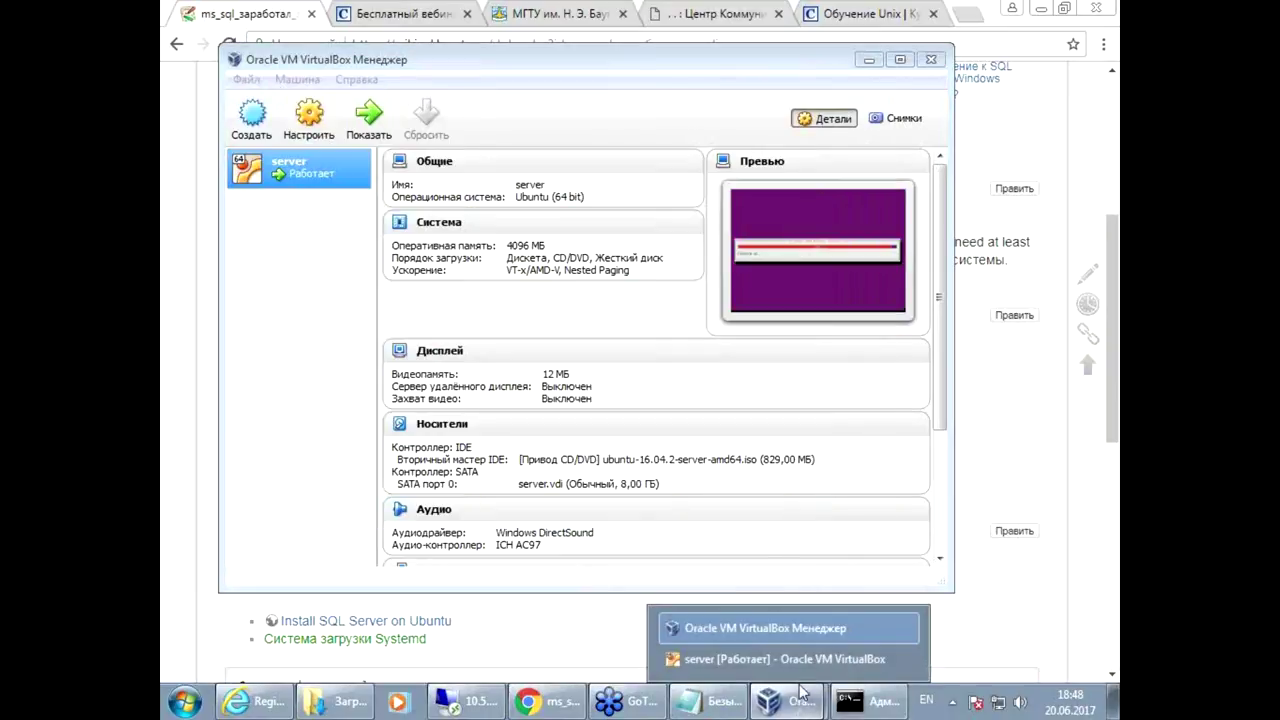
click(808, 660)
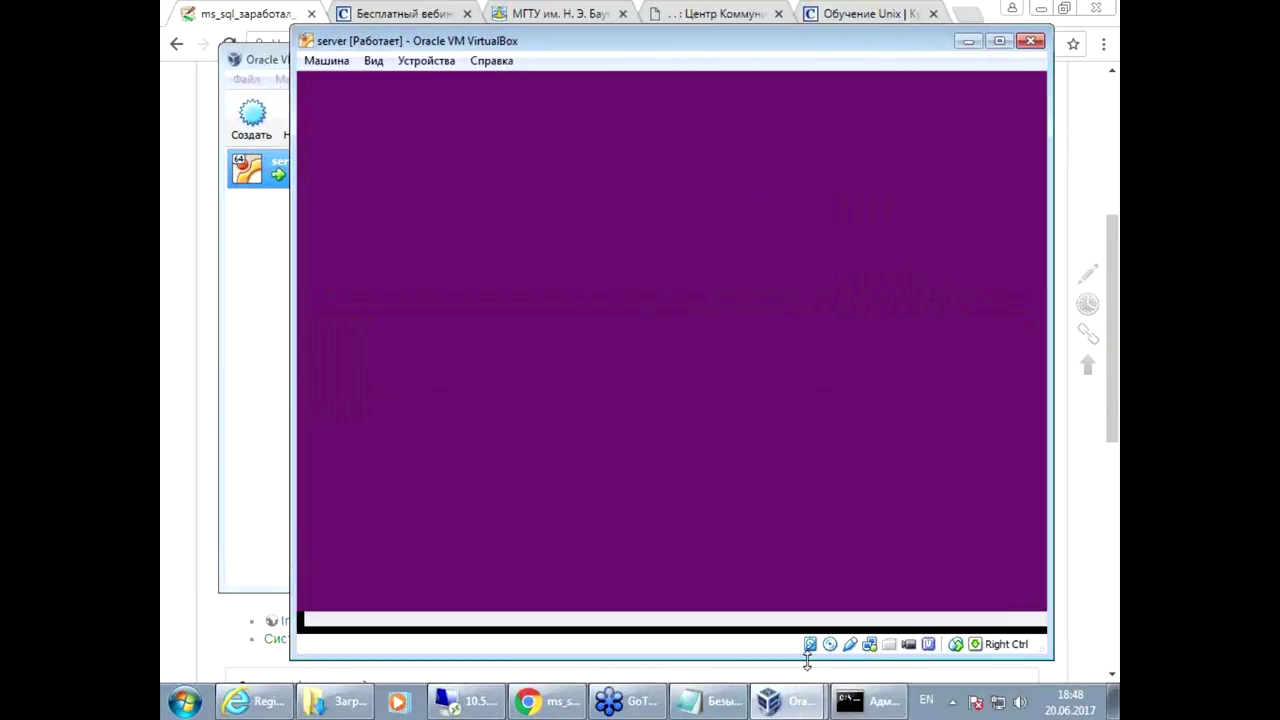
Step: Nudge the 'server' VM window left and place the VirtualBox Manager in front of it
click(790, 700)
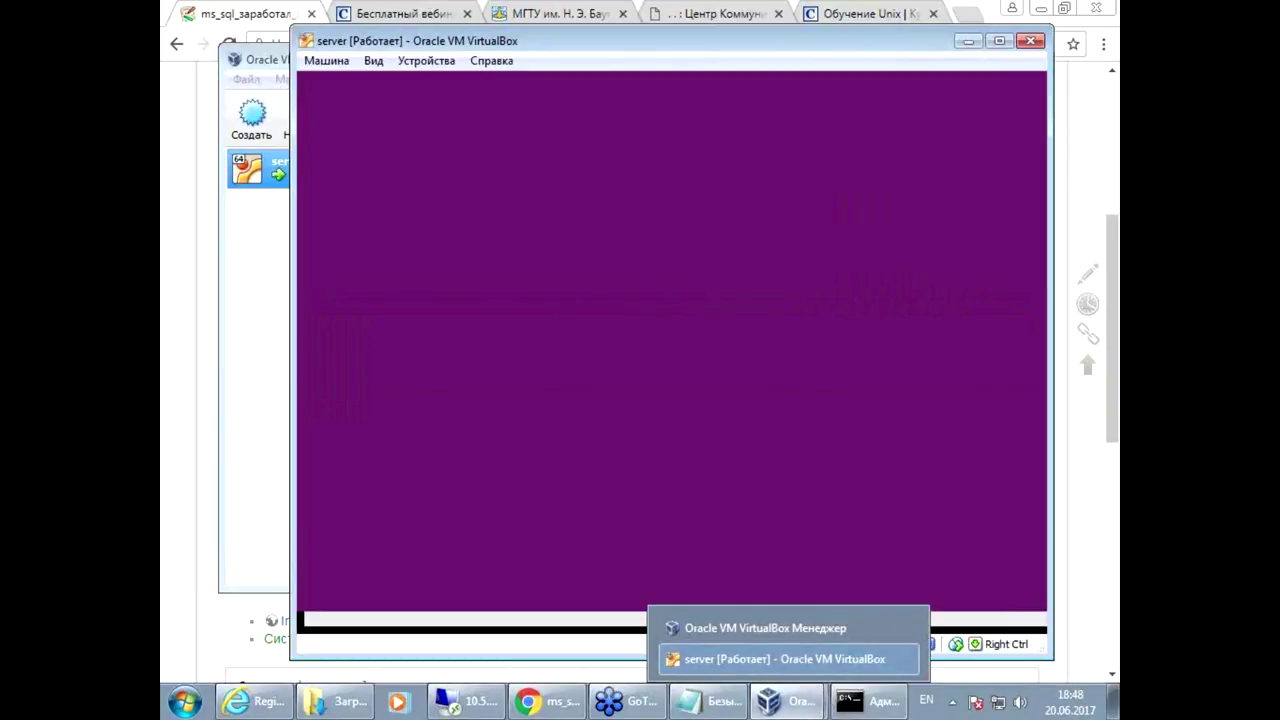
click(785, 659)
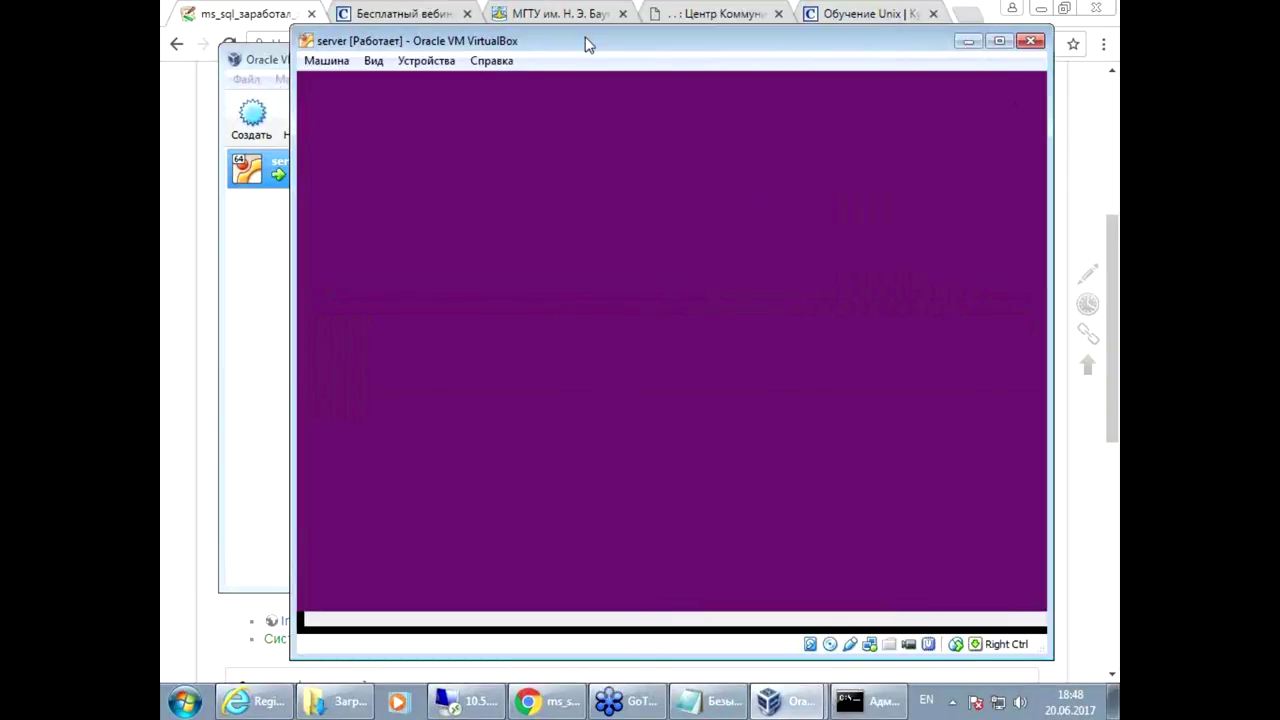
drag(588, 45, 577, 46)
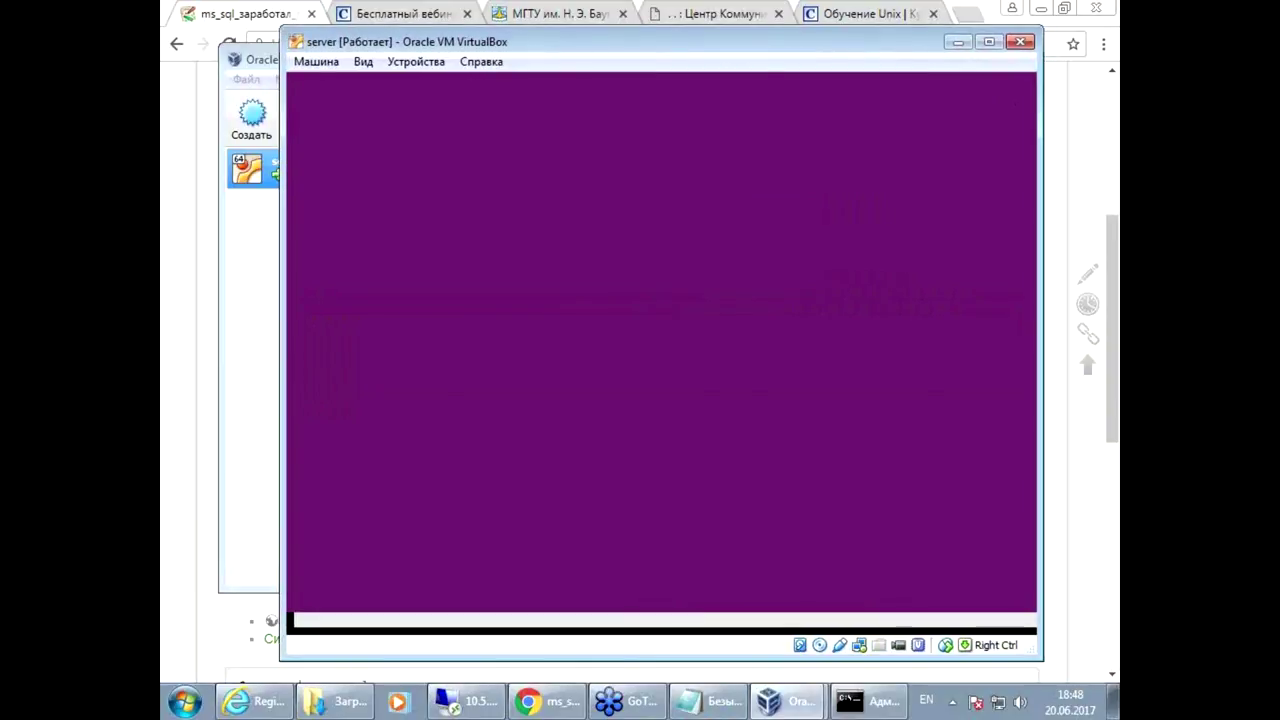
click(235, 221)
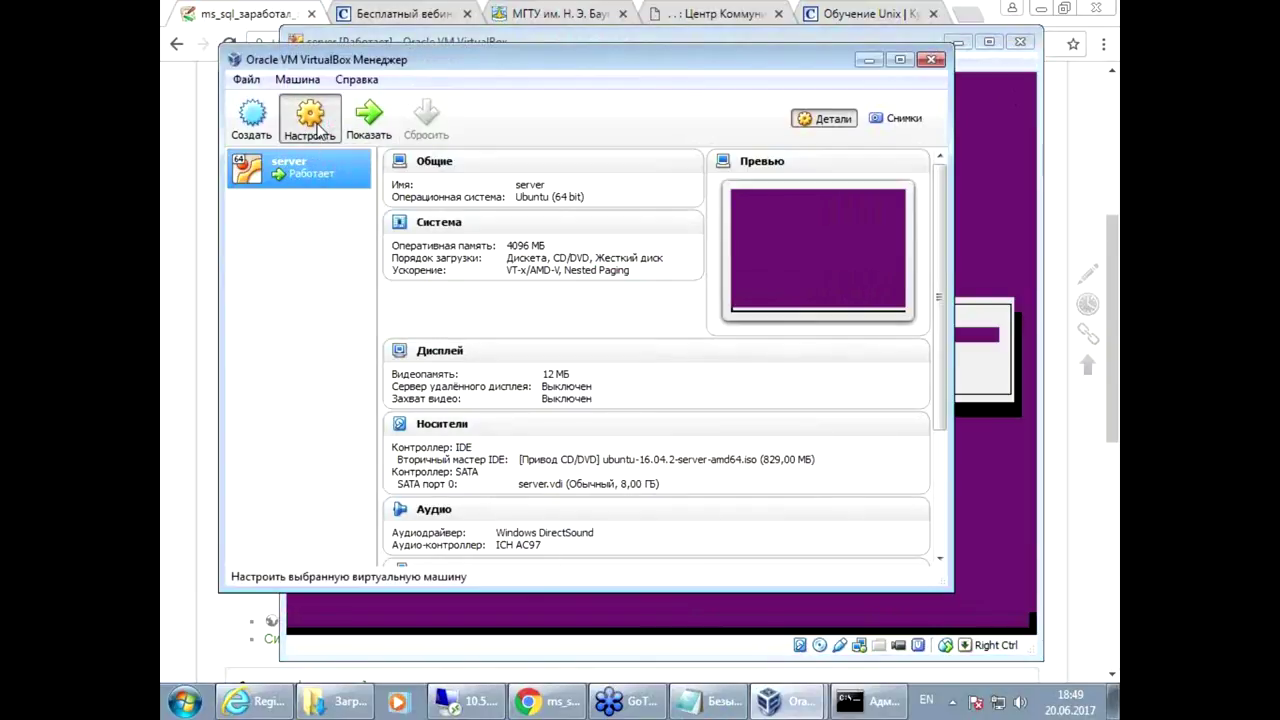
click(312, 120)
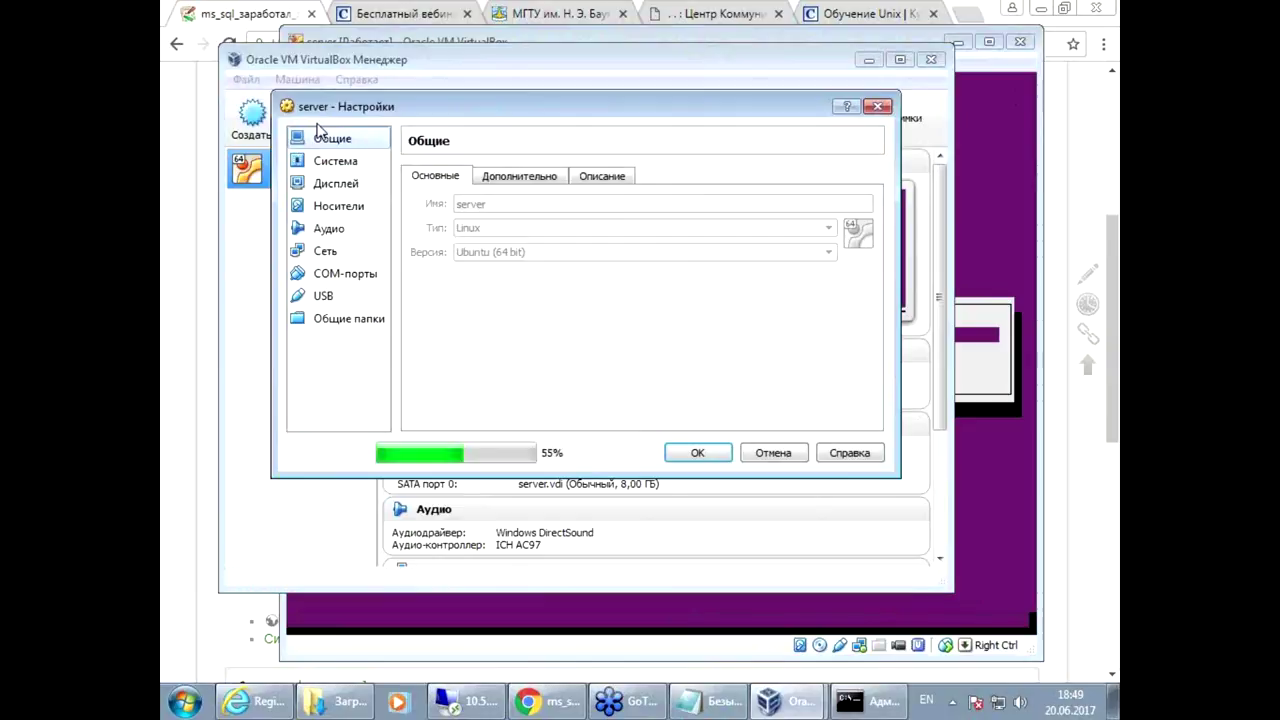
click(326, 252)
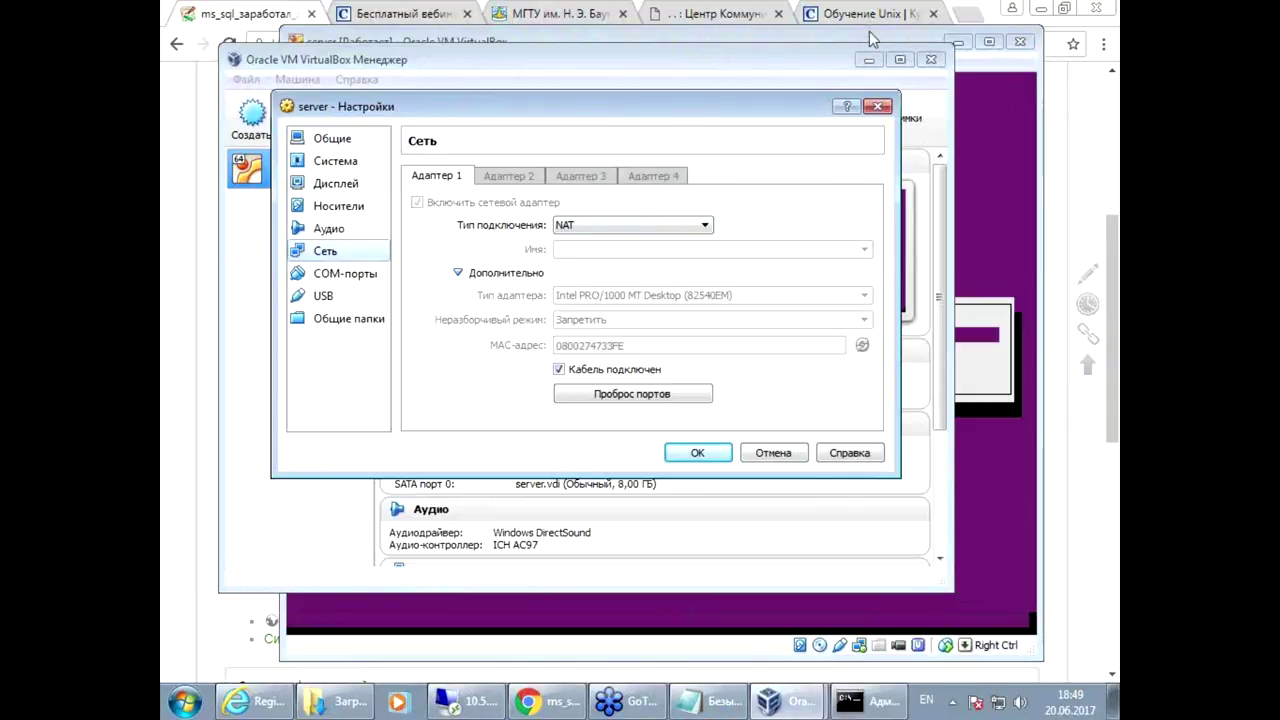
click(773, 452)
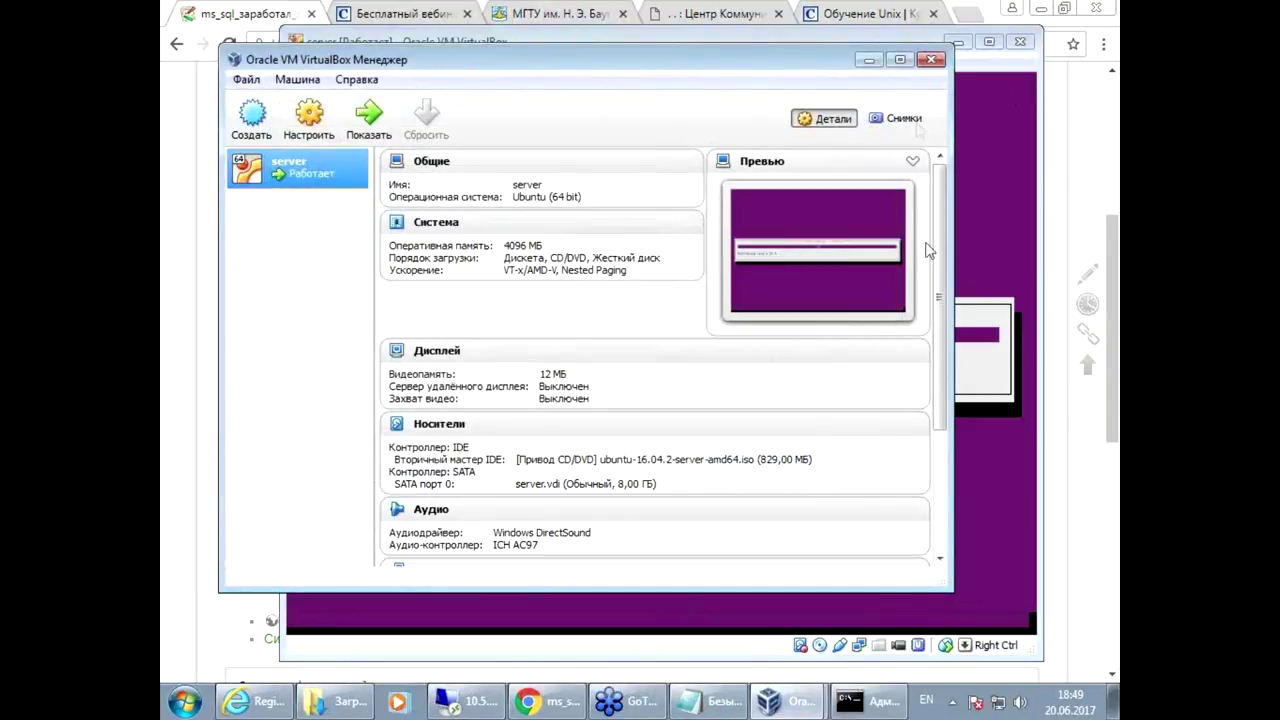
Step: Answer <Yes> to installing the GRUB boot loader to the master boot record
click(880, 40)
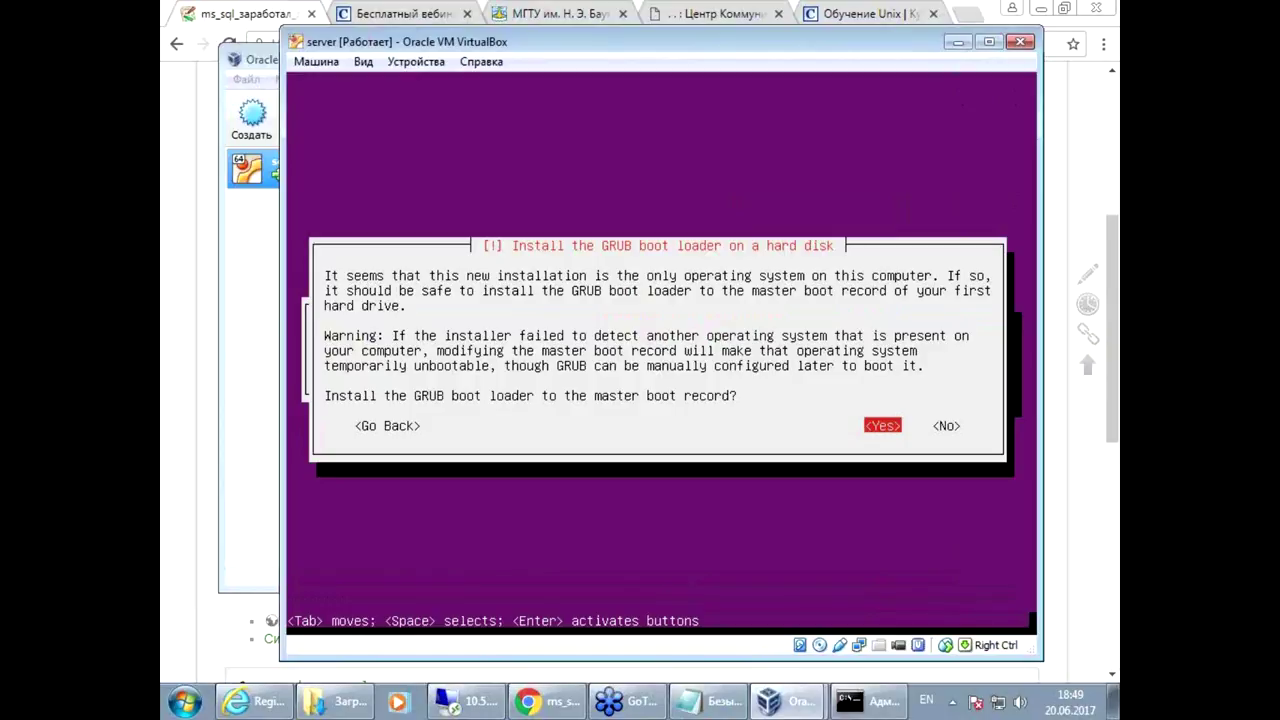
key(Return)
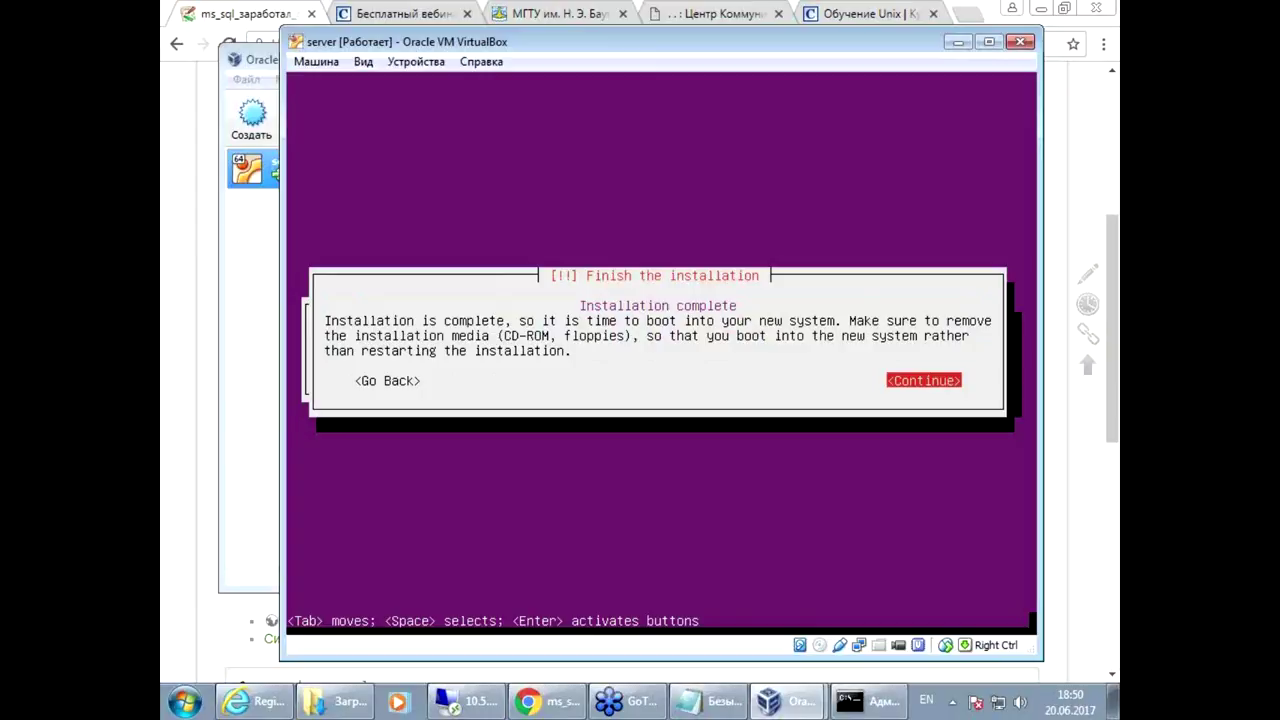
Step: Acknowledge 'Installation complete' and continue to boot the new Ubuntu system
key(Return)
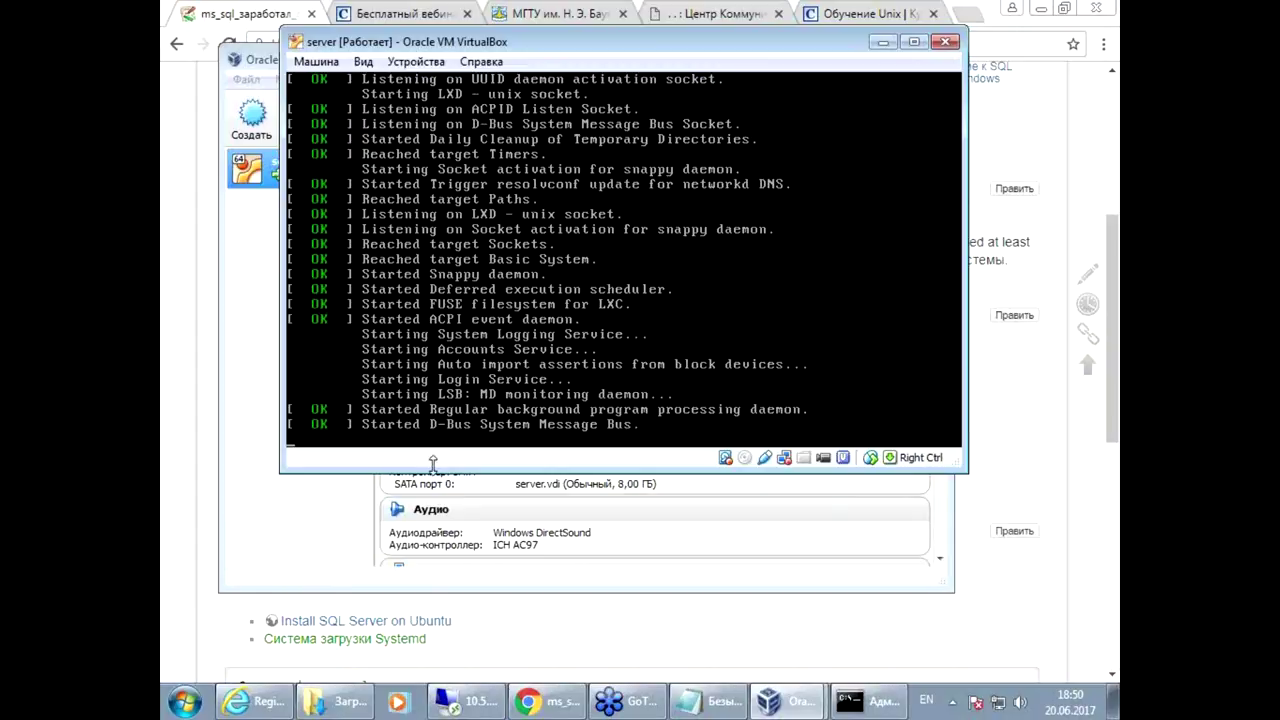
Step: In the server VM's Сеть settings, set Adapter 1 to Сетевой мост on Intel 82579V and confirm with OK
click(322, 526)
click(318, 122)
click(325, 252)
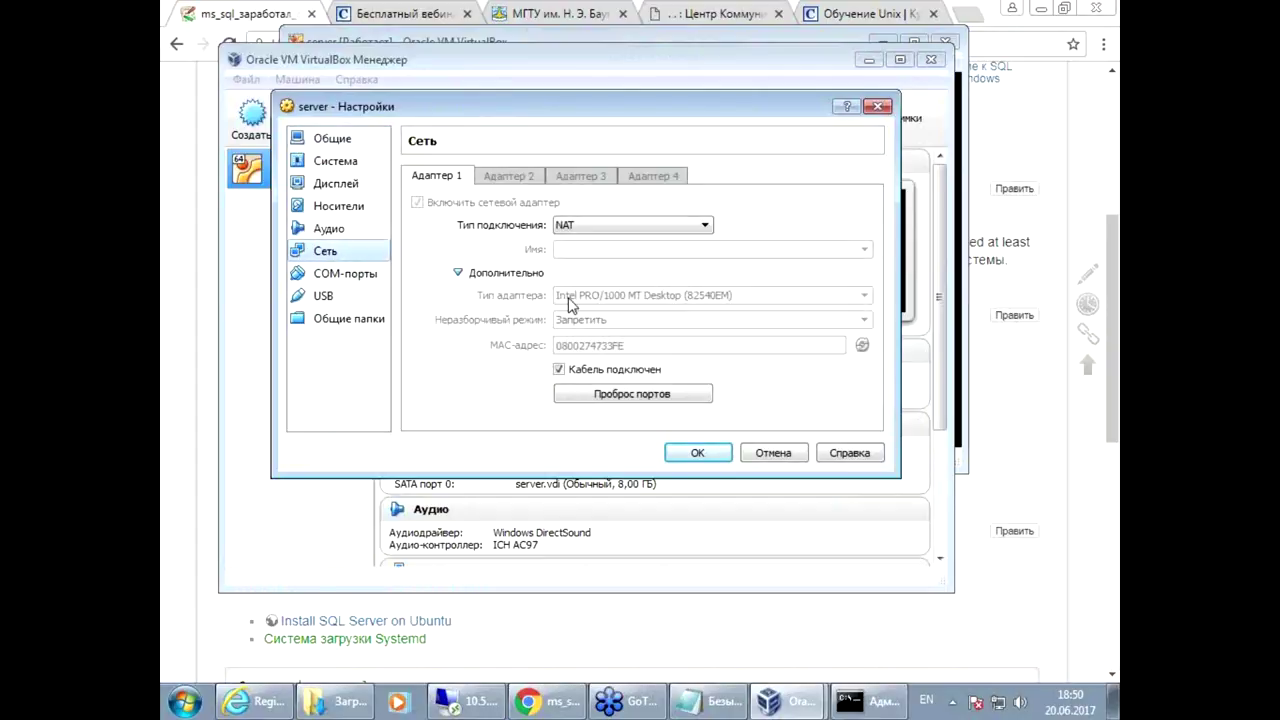
click(663, 225)
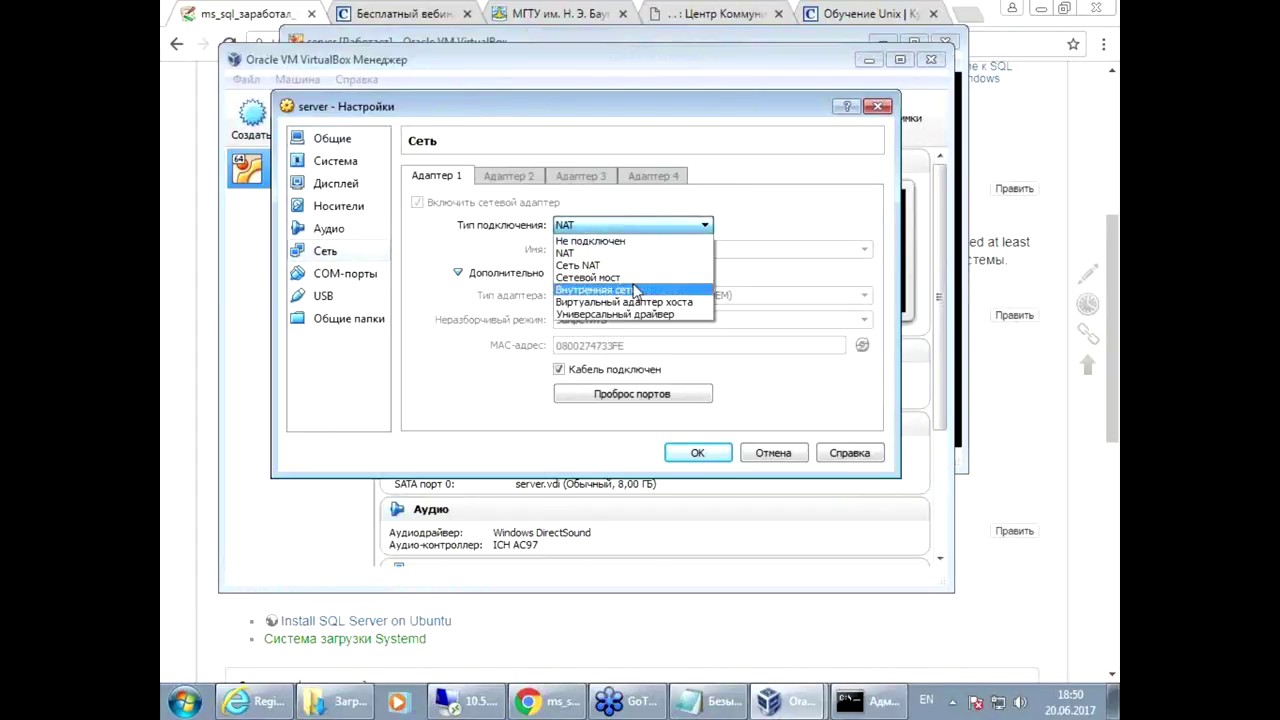
click(592, 277)
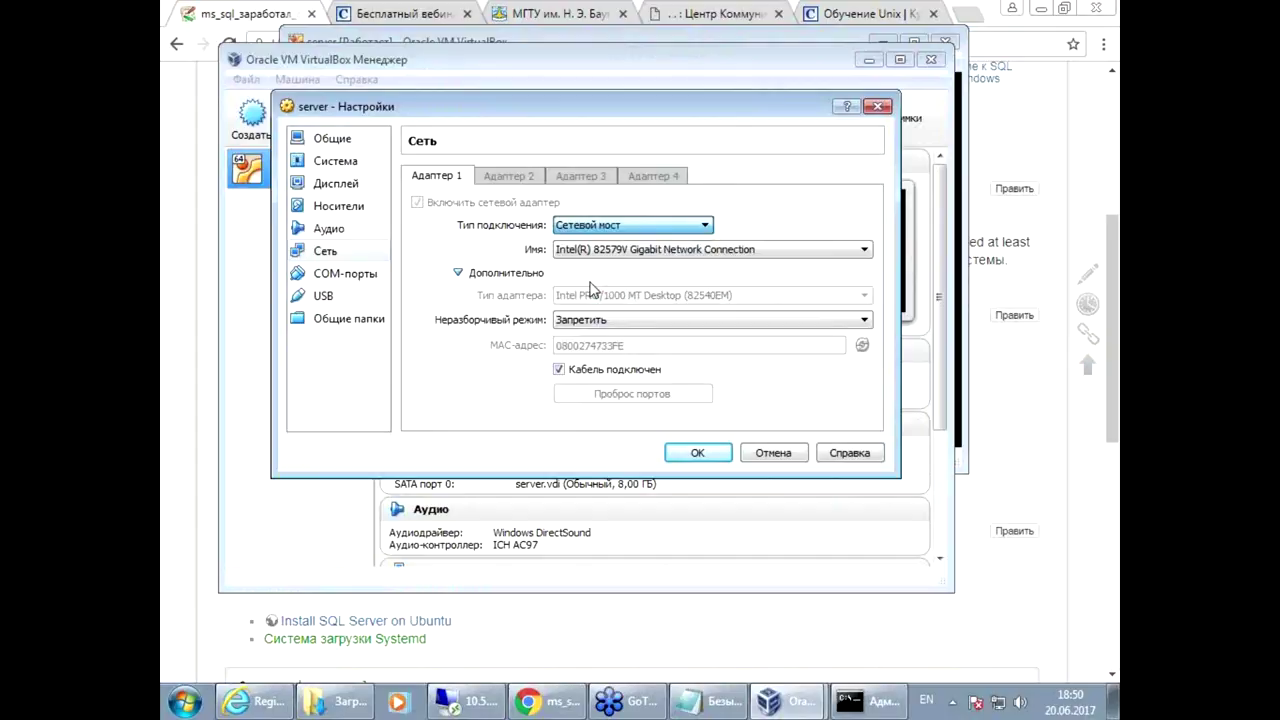
click(645, 250)
click(648, 258)
click(646, 256)
click(646, 258)
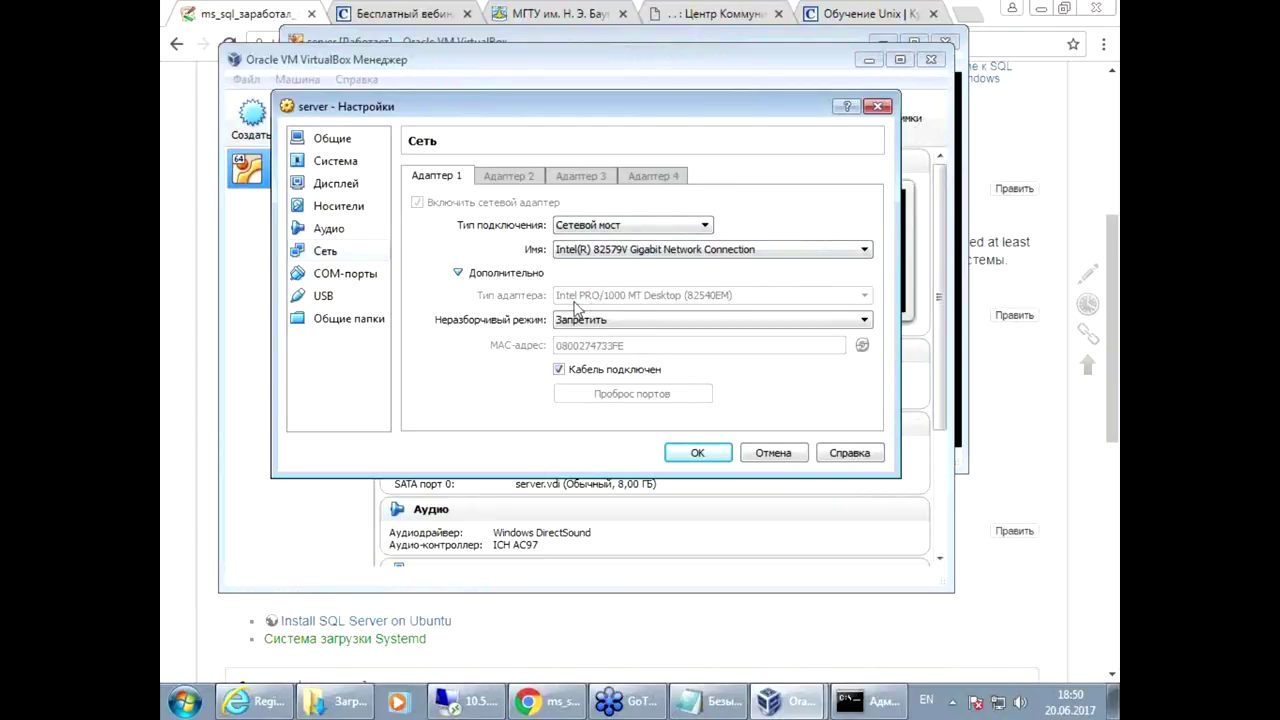
click(697, 455)
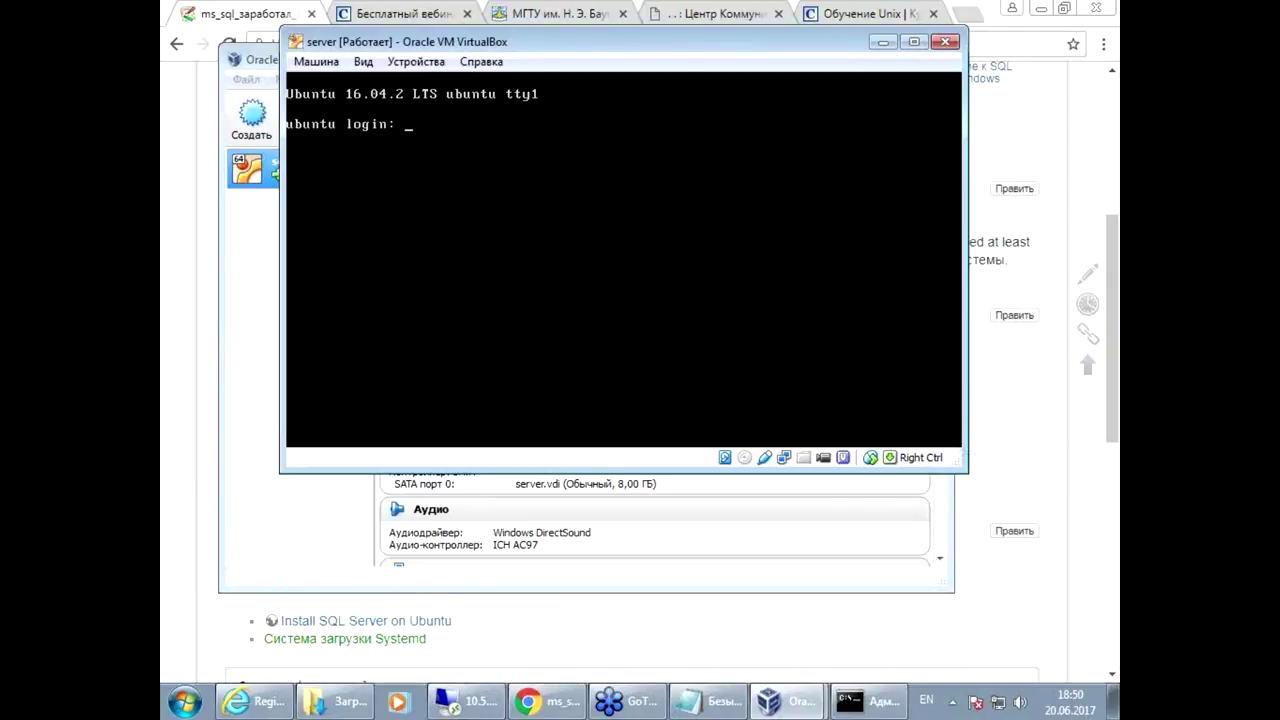
Step: Log in to the Ubuntu server console as student, then return to the course wiki in Chrome
text(student)
key(Return)
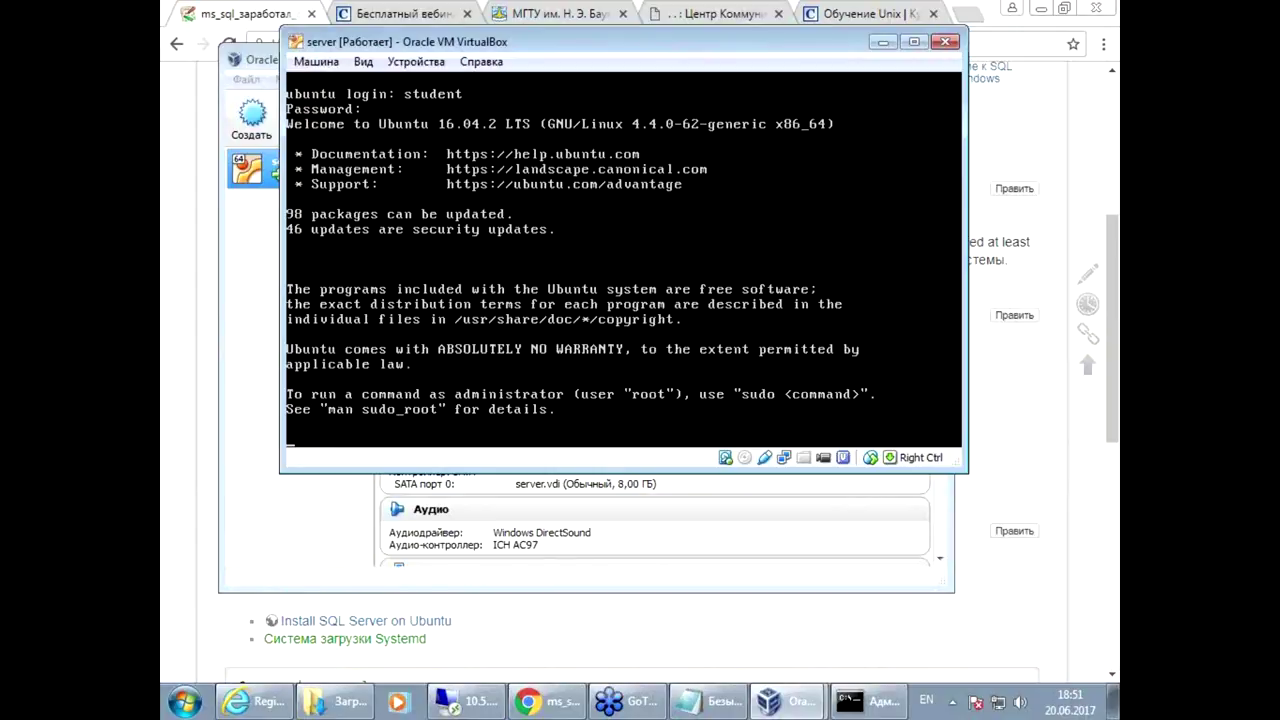
key(Return)
key(Return)
key(Return)
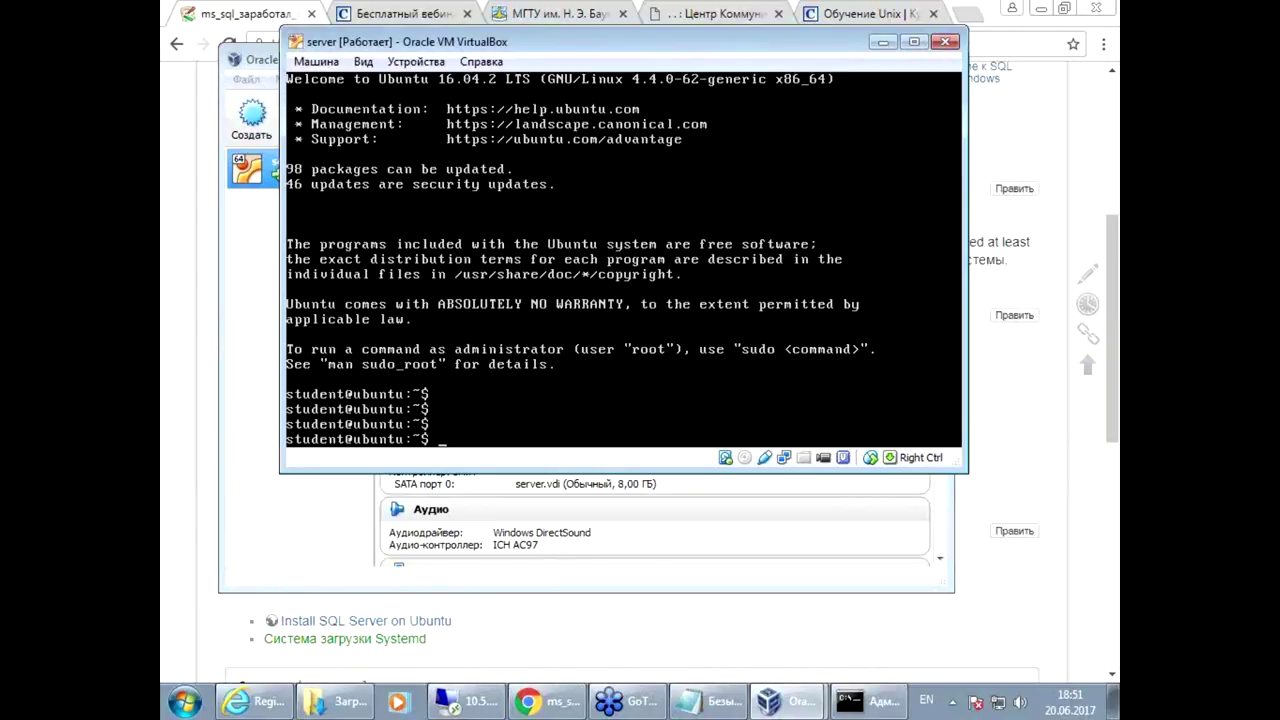
click(170, 236)
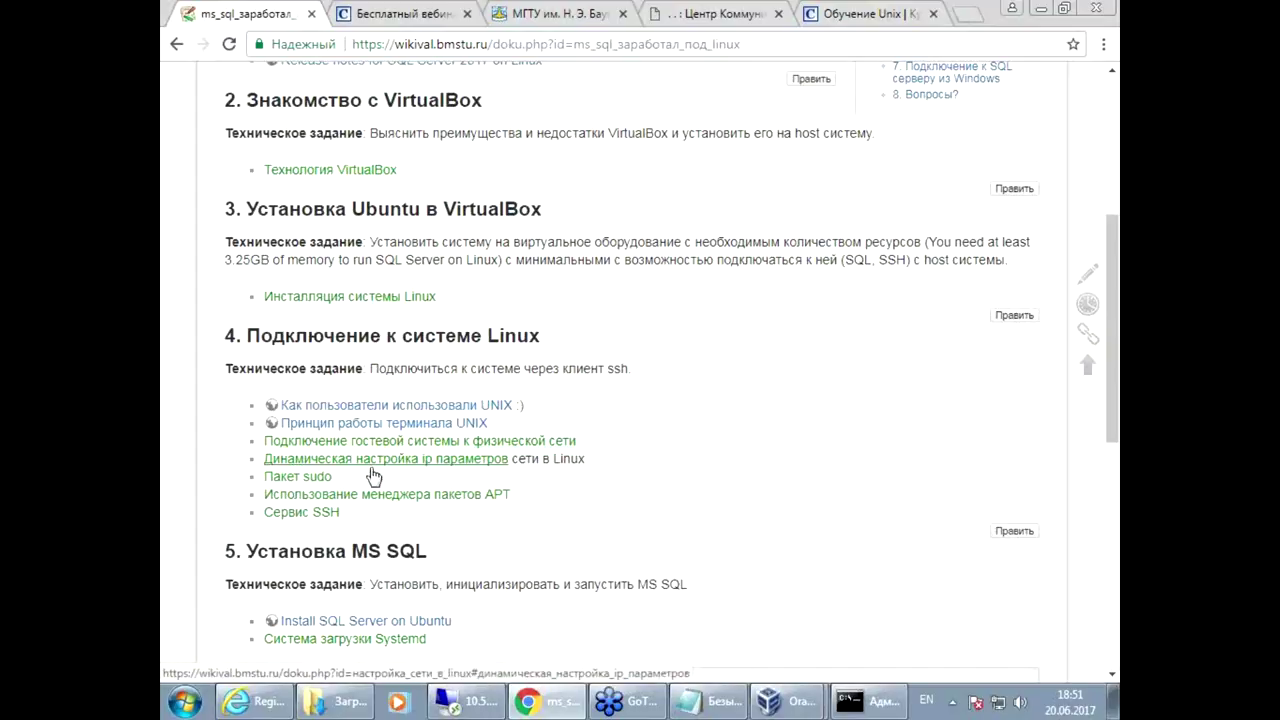
Step: Open the Linux network guide's dynamic IP section in a new tab and select the 'ip a' command
drag(600, 441, 413, 442)
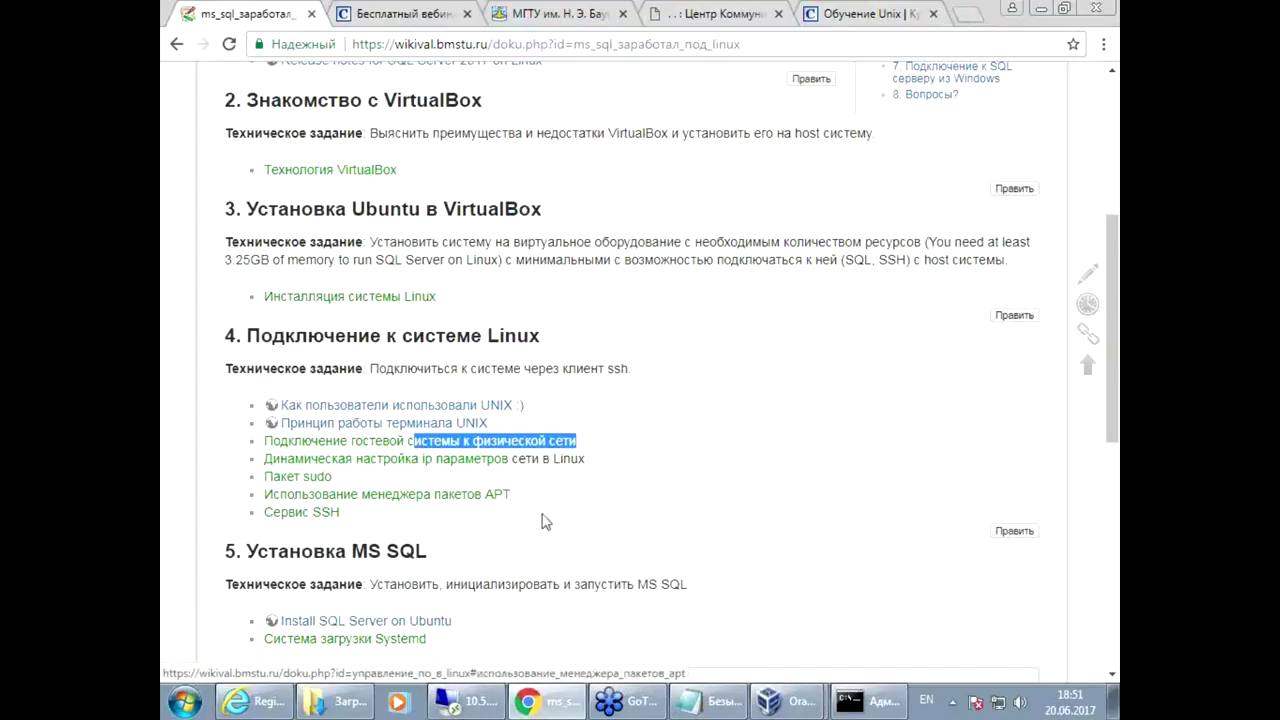
right_click(375, 468)
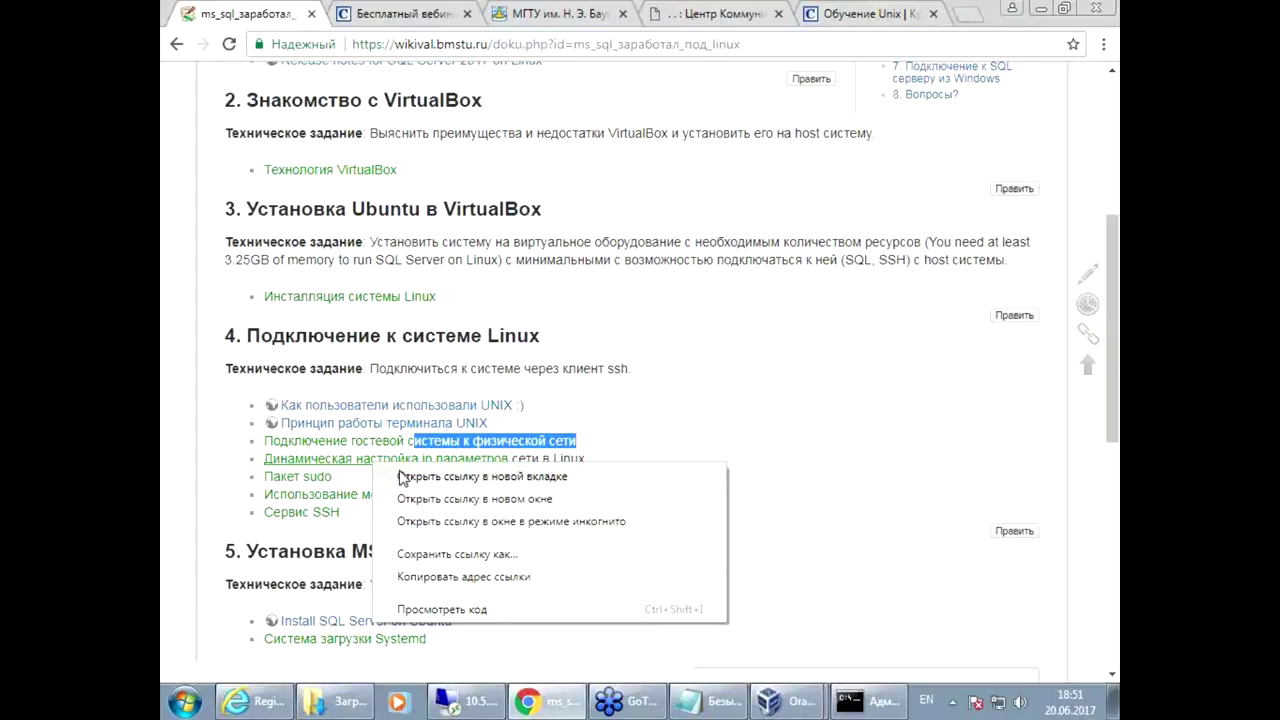
click(385, 480)
key(ctrl+Tab)
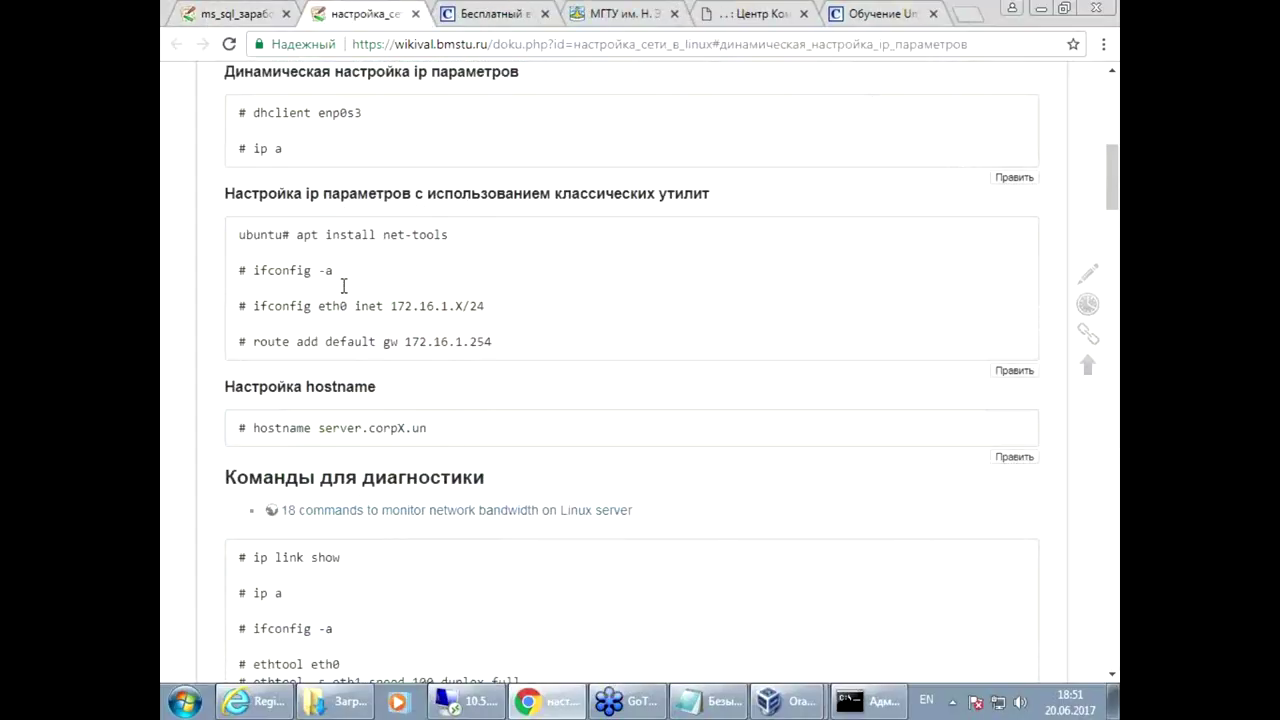
drag(254, 148, 288, 150)
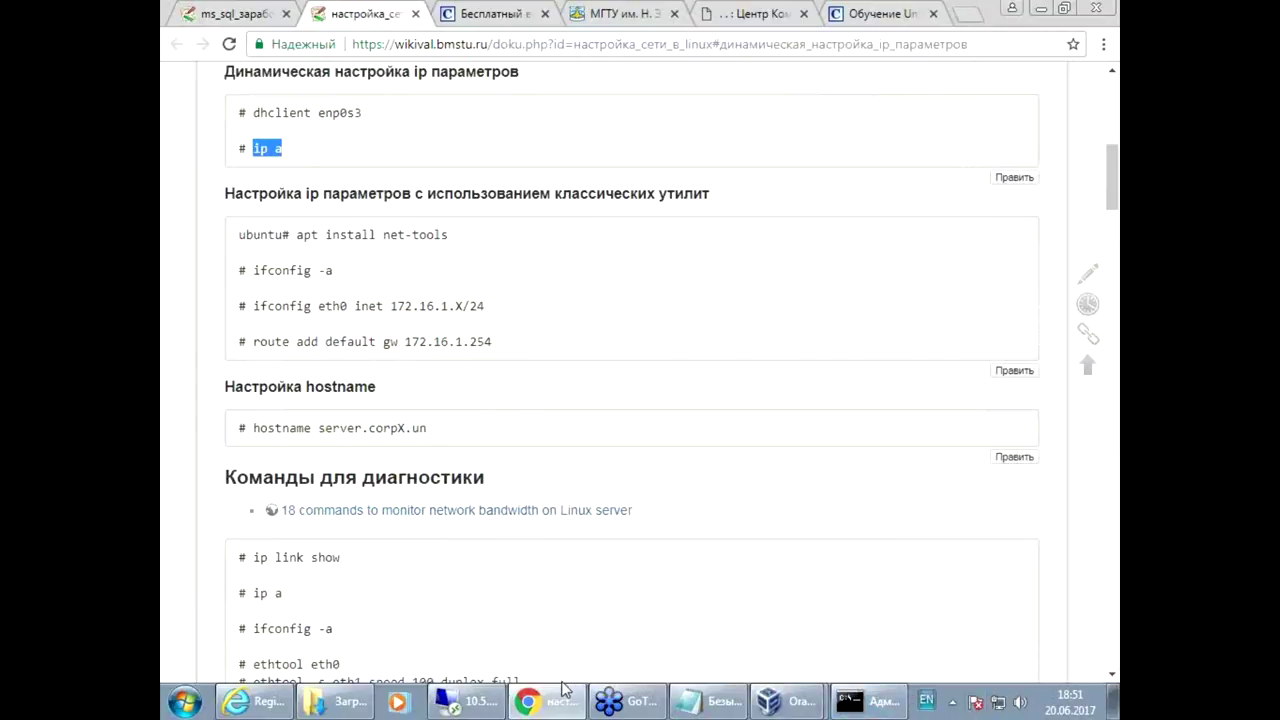
click(769, 706)
Step: Run ip a (enp0s3 at 10.0.2.15/24), then shut the server VM down with the shutdown signal
click(744, 655)
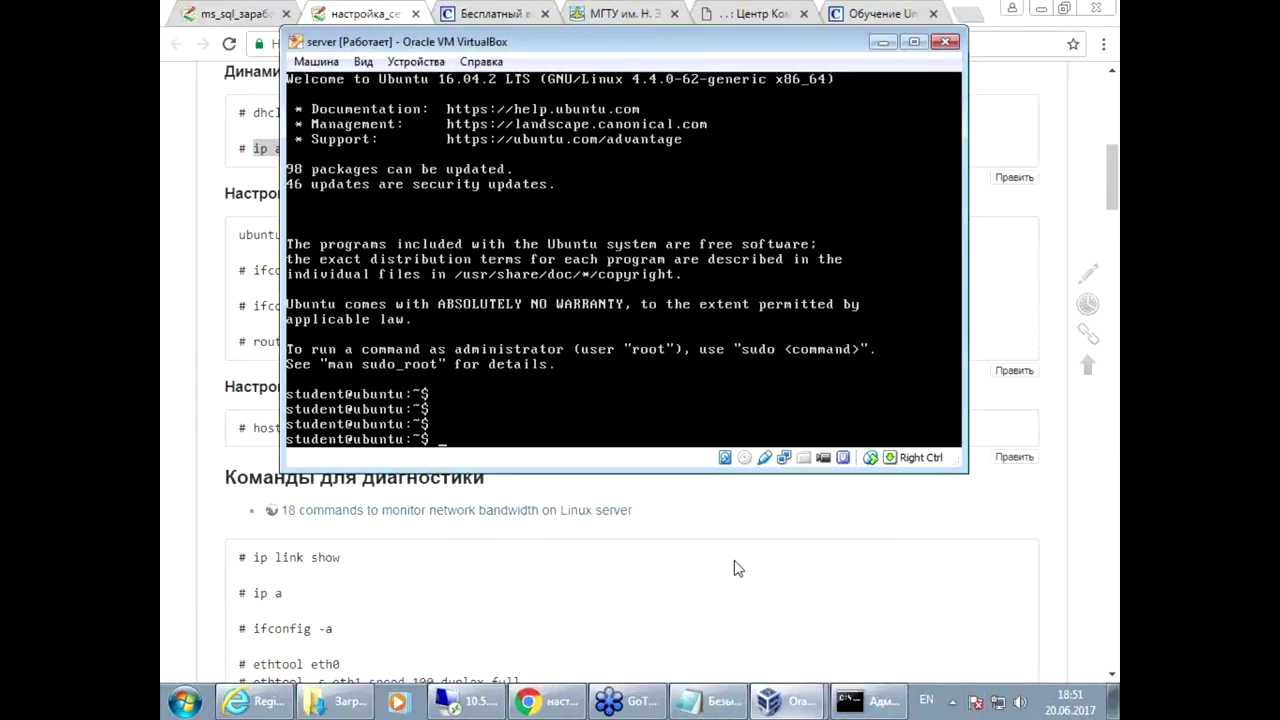
text(ip a)
key(Return)
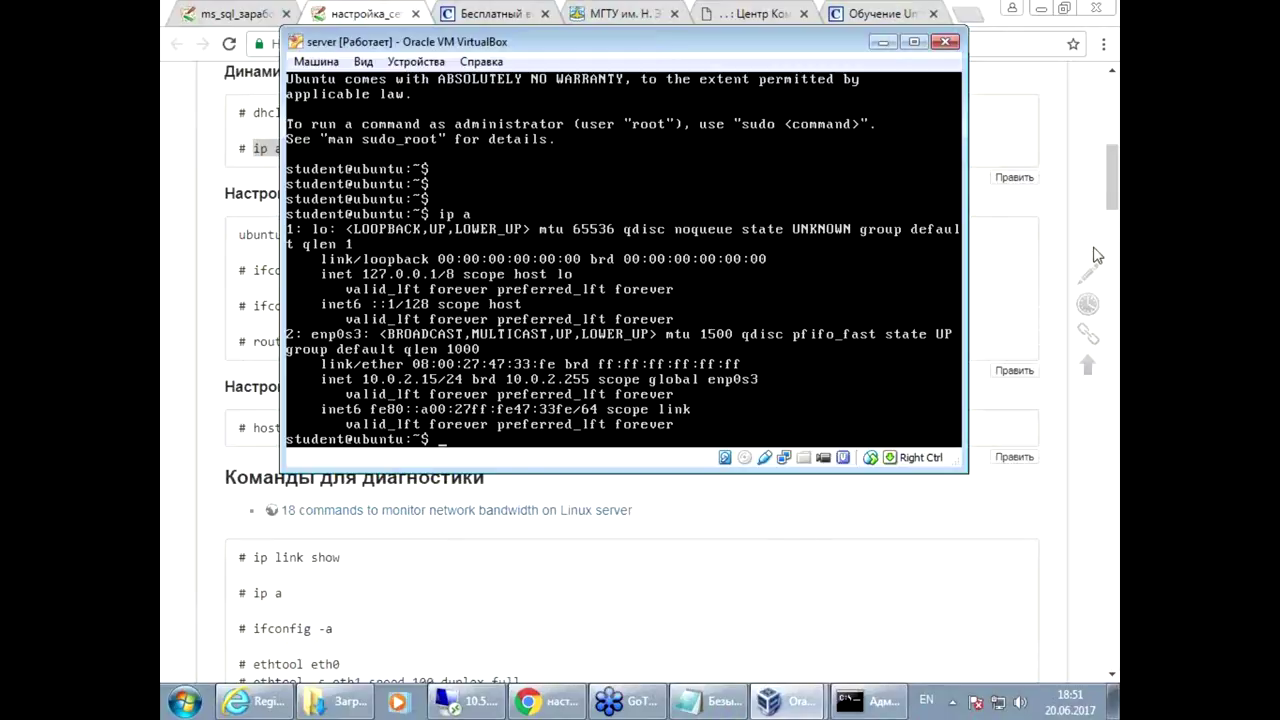
click(940, 43)
click(610, 248)
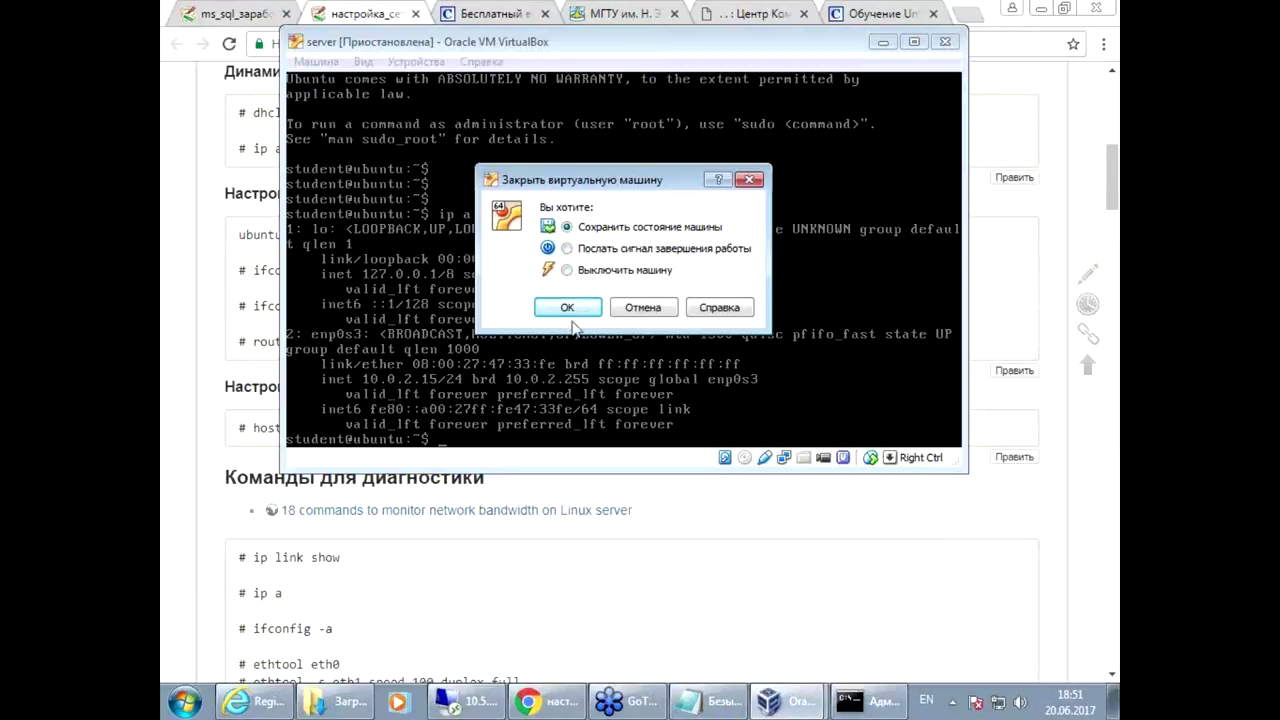
click(567, 309)
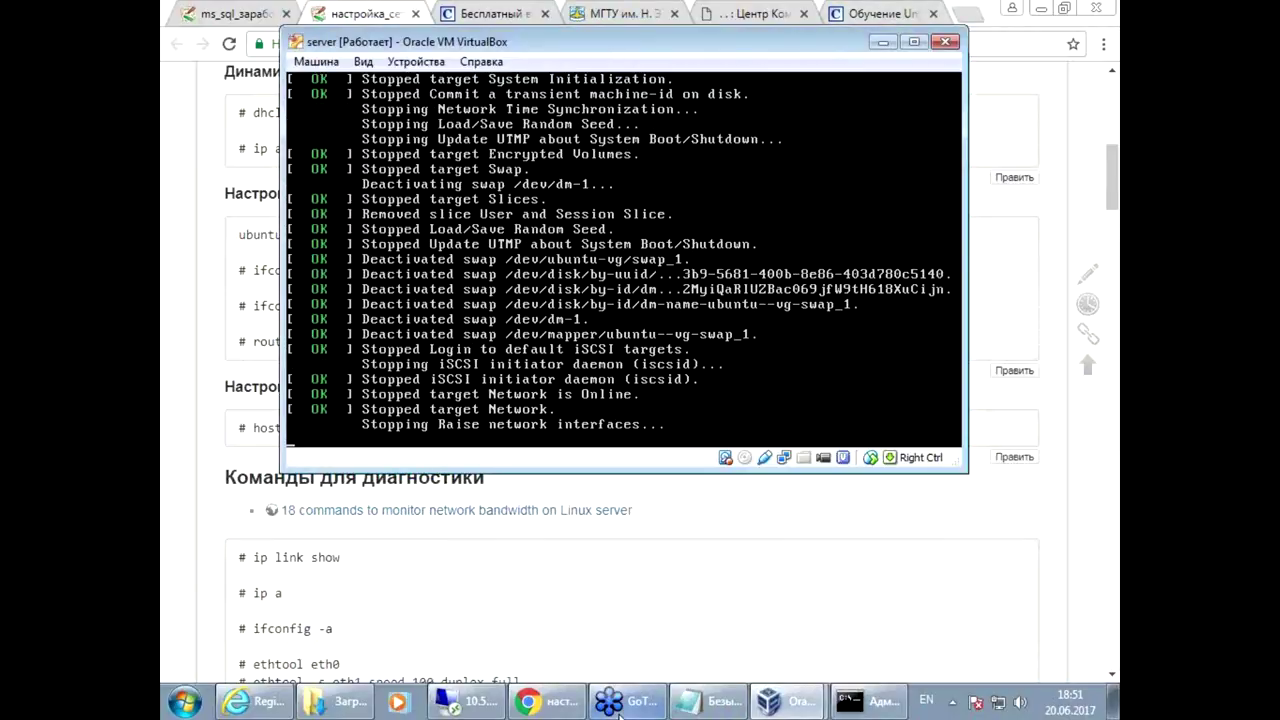
Step: Check the server VM's network adapter settings in the Manager and close them unchanged
mouse_move(770, 710)
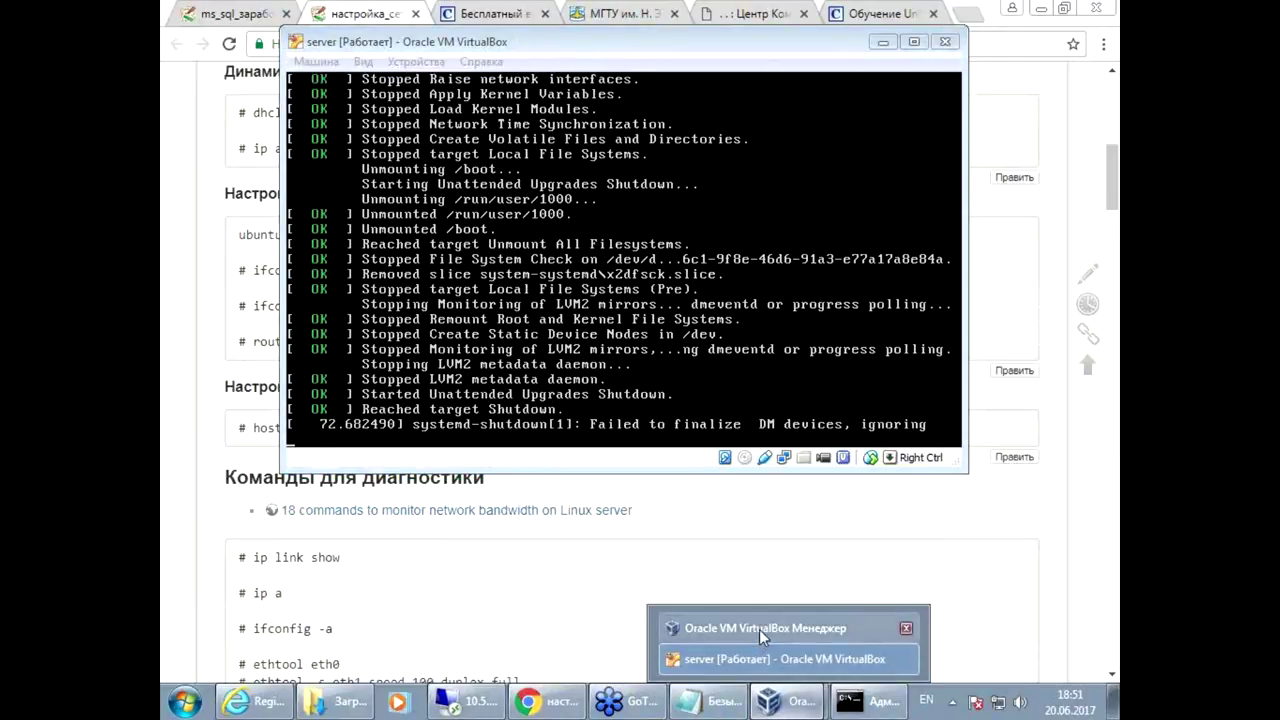
click(830, 628)
click(310, 140)
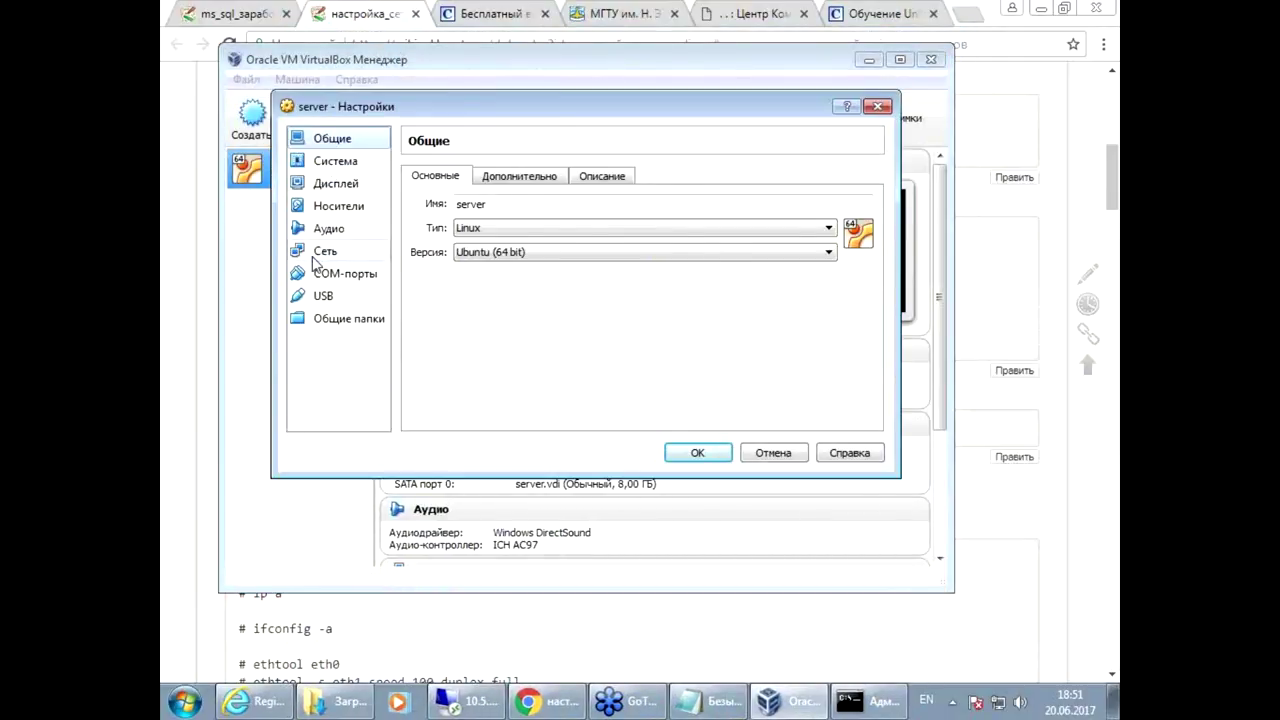
click(322, 251)
click(772, 453)
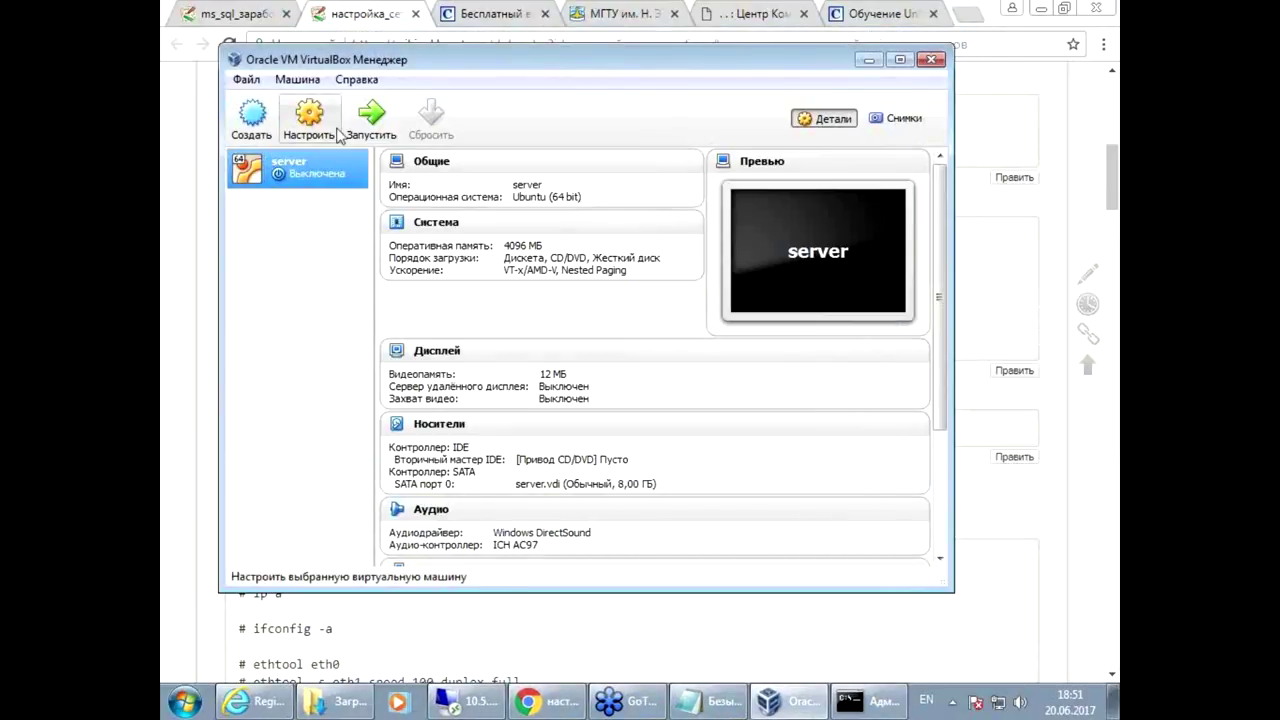
Step: Select the 'dhclient' command in the network guide's first code block
click(210, 274)
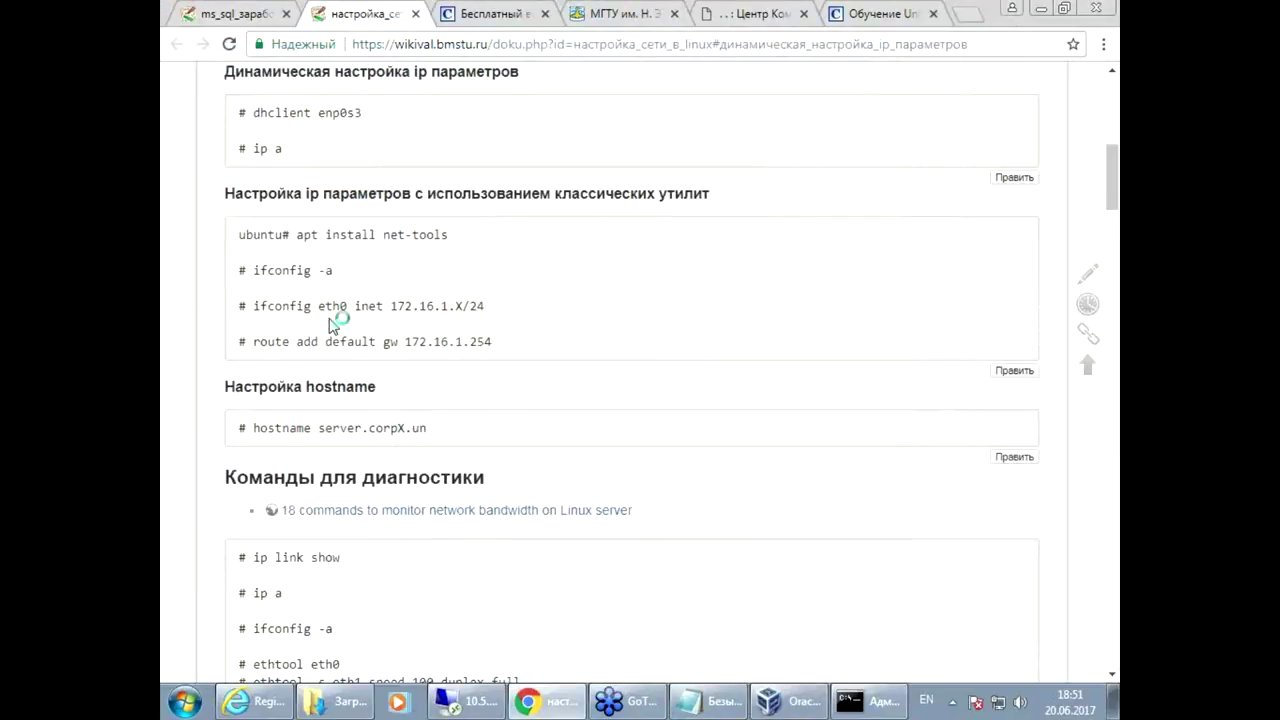
drag(254, 118, 312, 118)
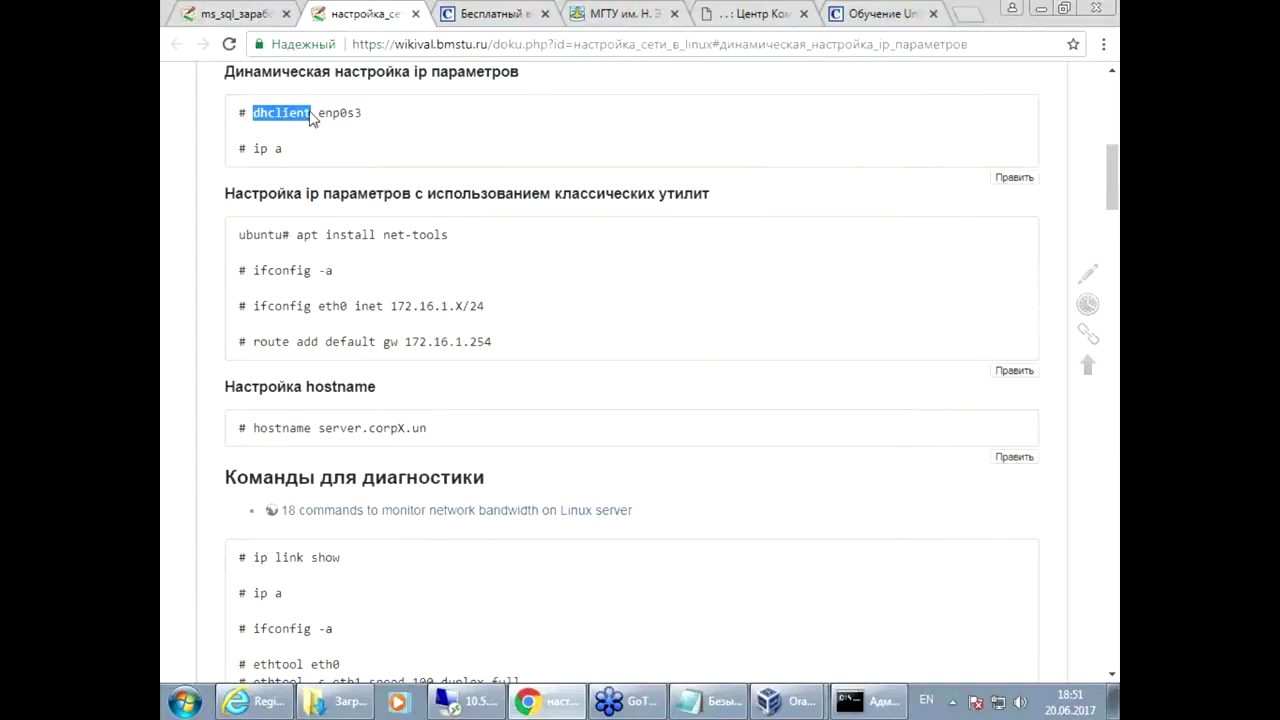
click(790, 702)
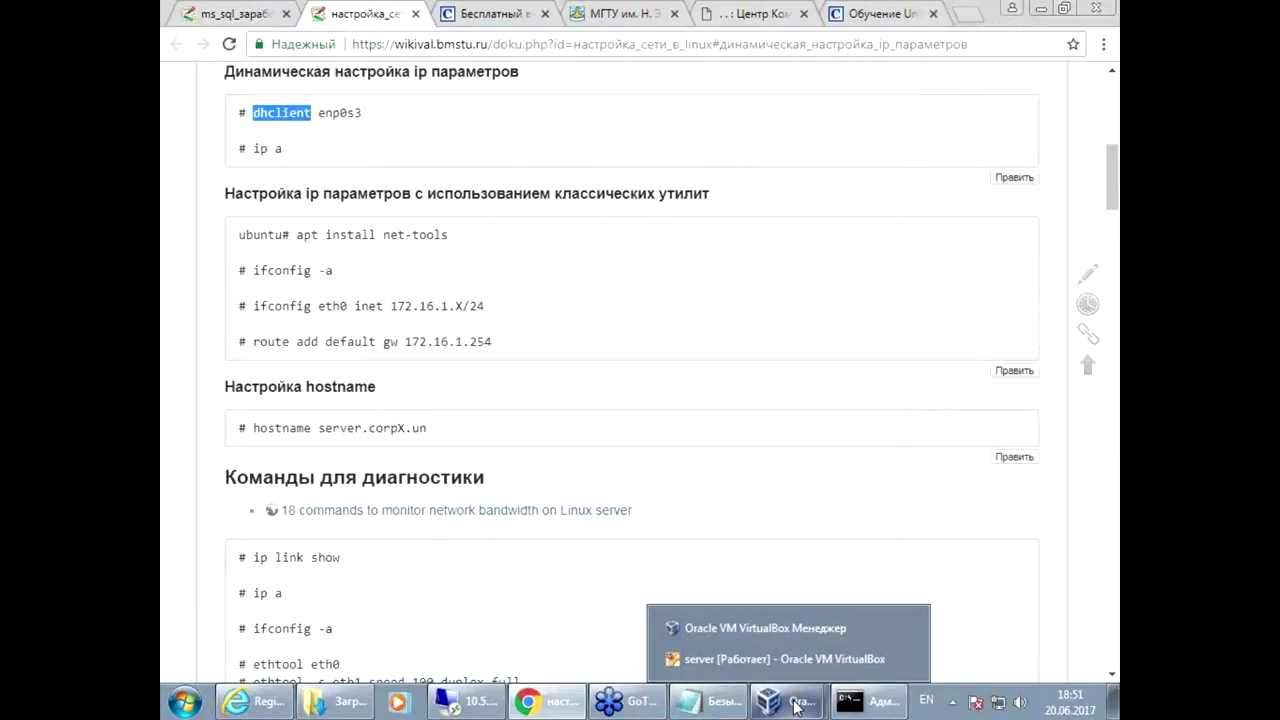
Step: Log in to the restarted server as student and confirm ip a shows enp0s3 at 10.5.7.72/24
click(751, 655)
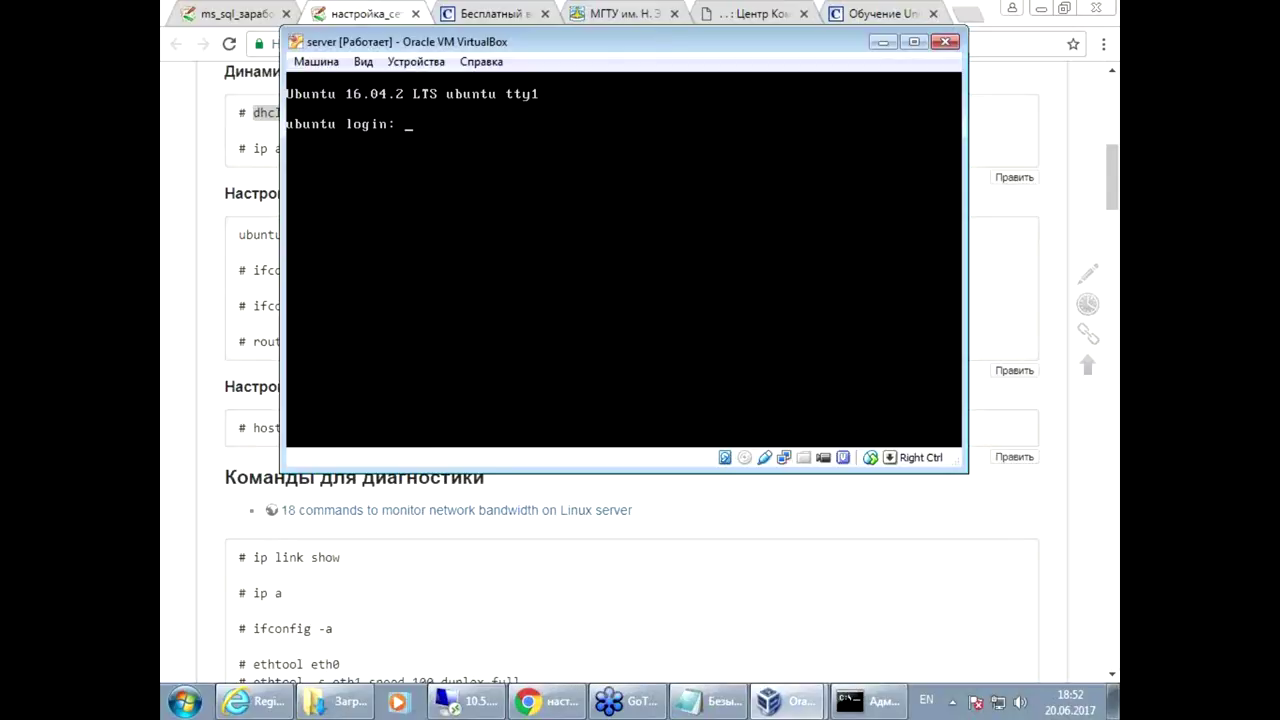
text(student)
key(Return)
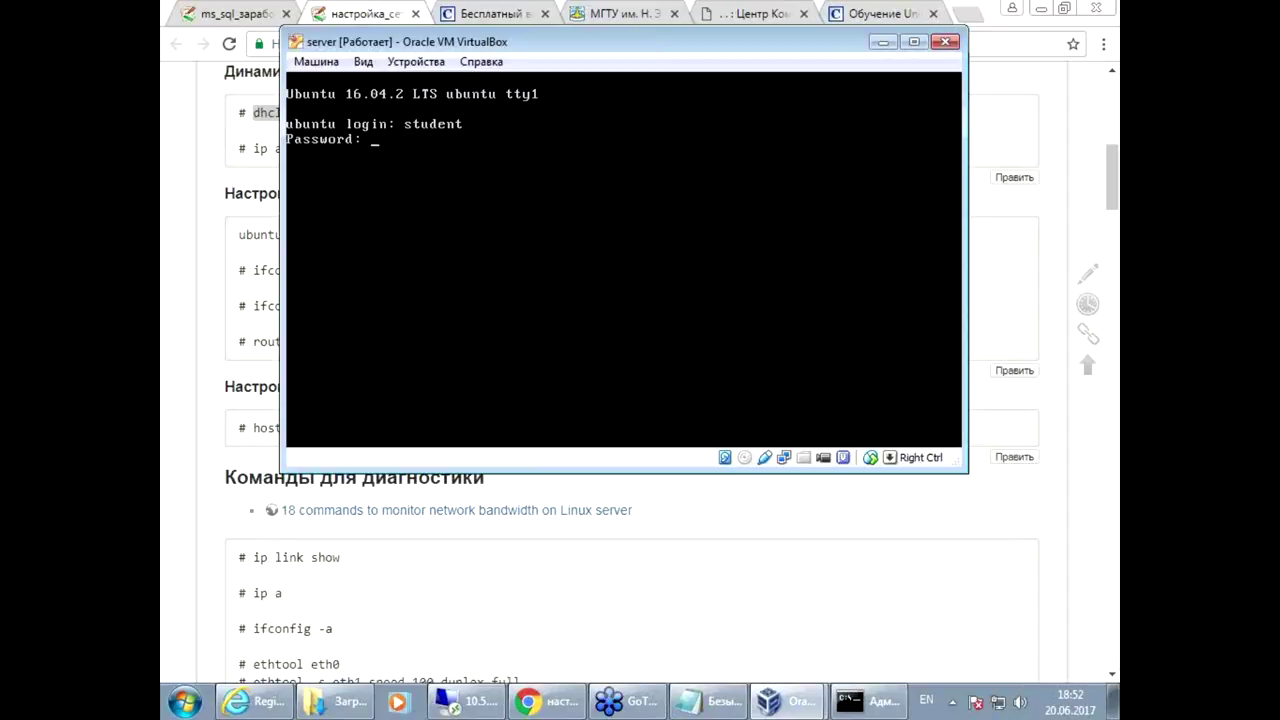
key(Return)
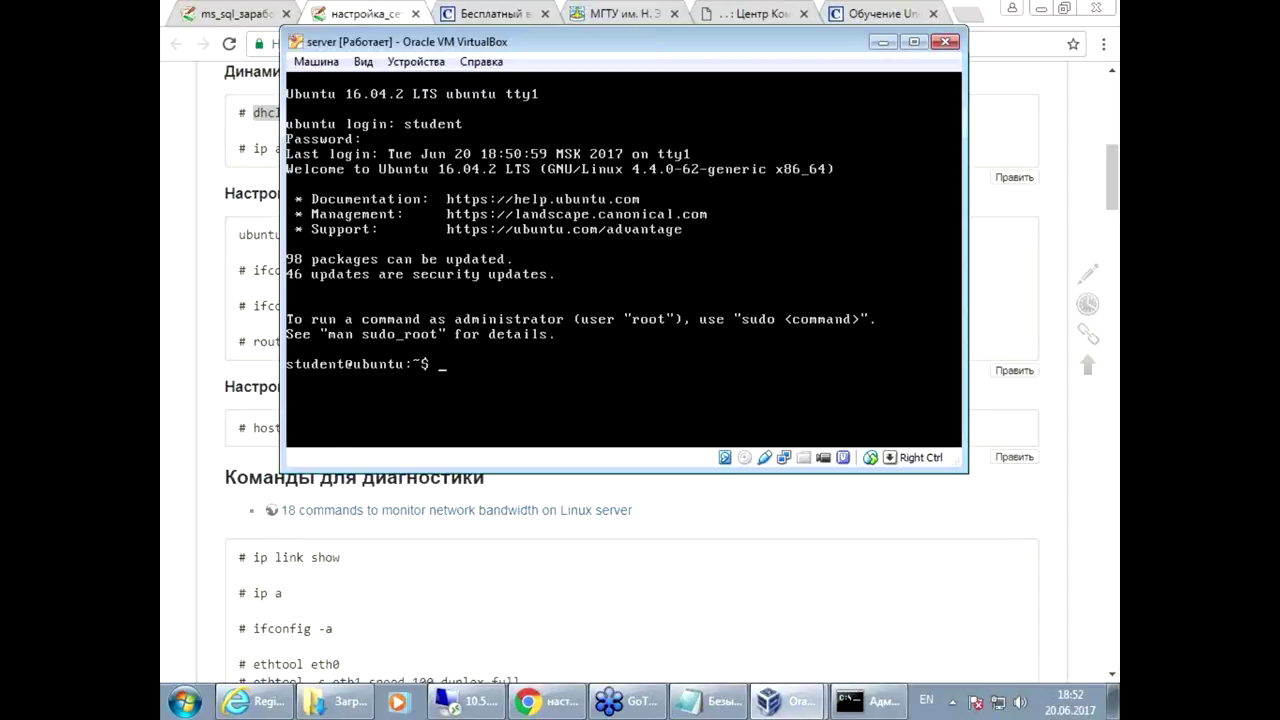
key(Return)
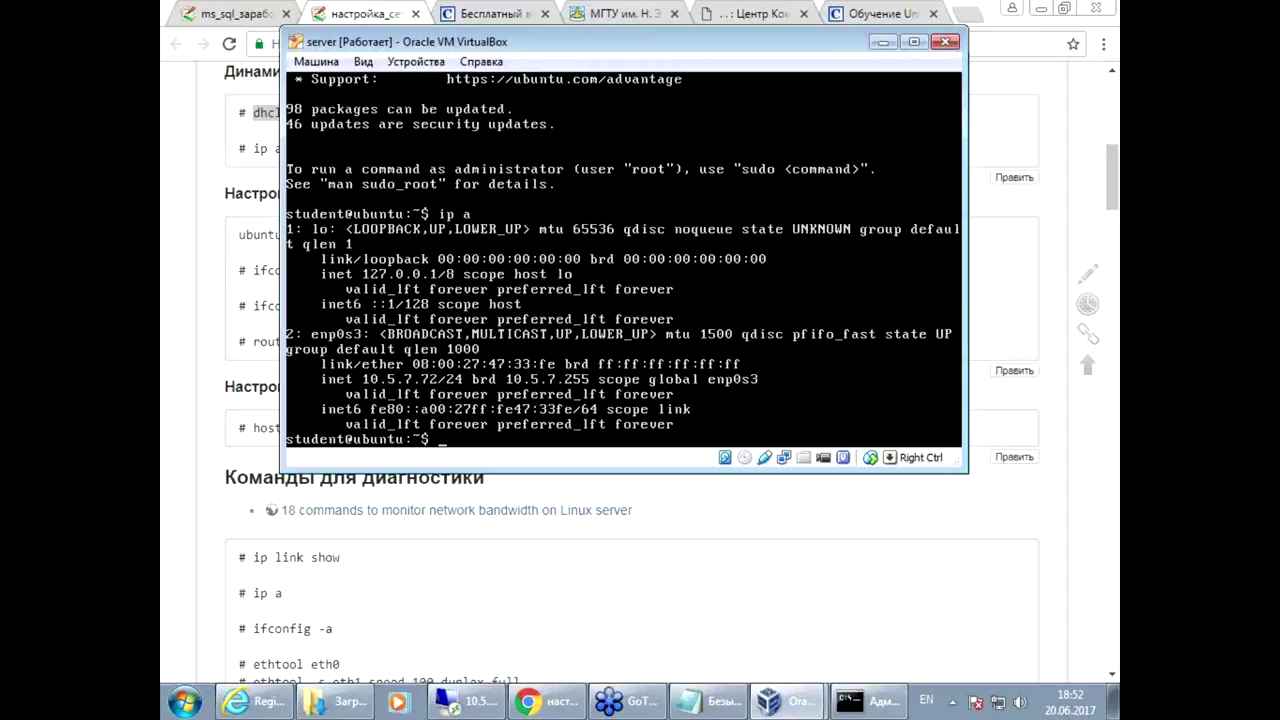
click(573, 617)
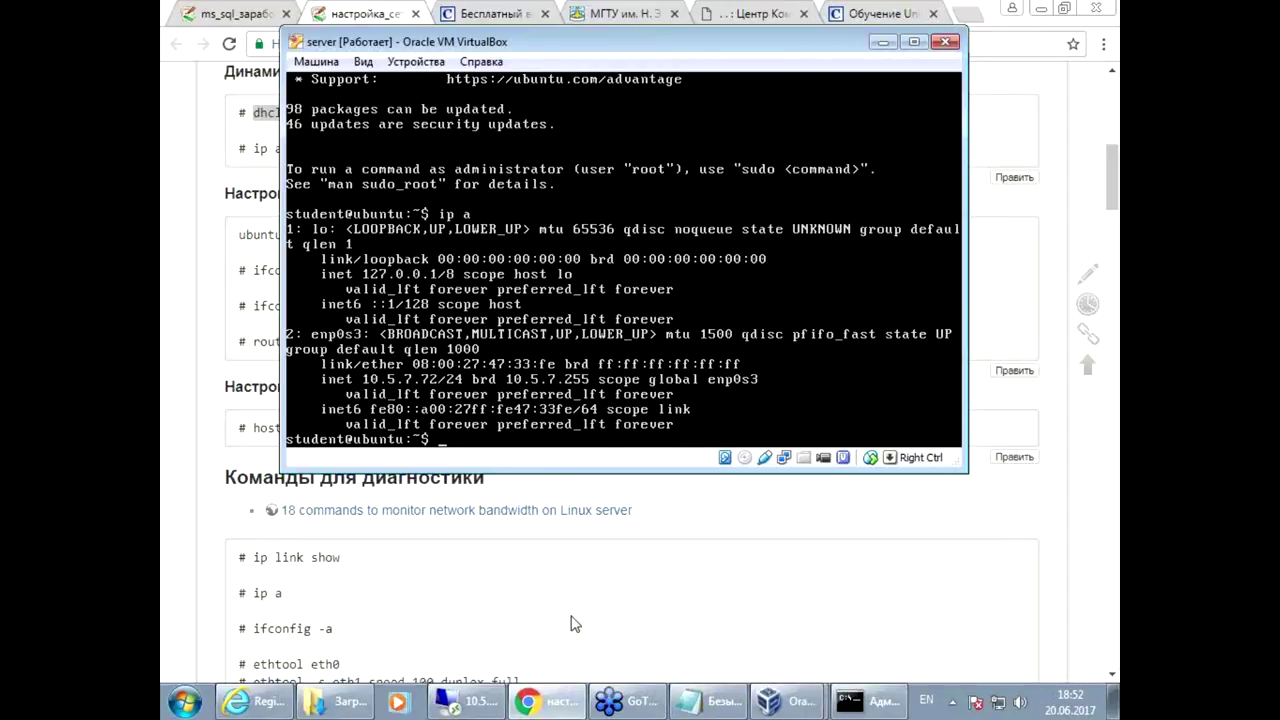
click(204, 10)
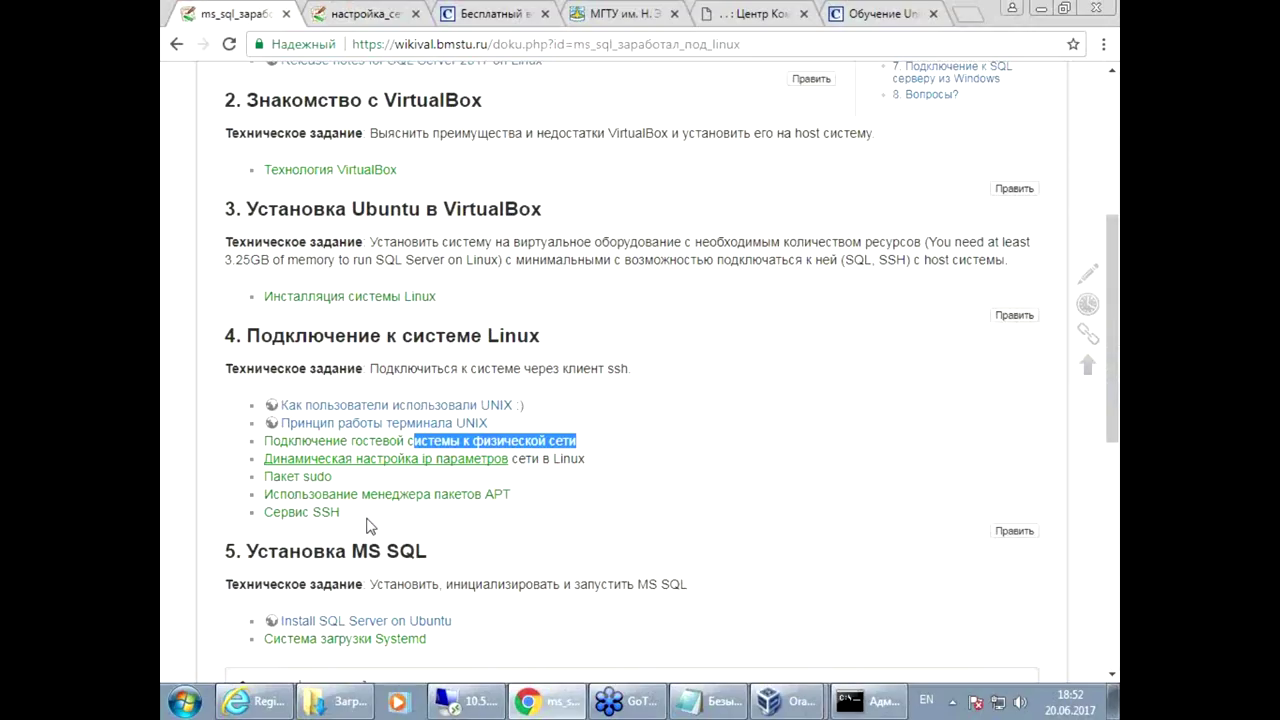
Step: Mark the sudo, APT and SSH topics in the wiki's section 4 with red annotations, then clear them
click(660, 530)
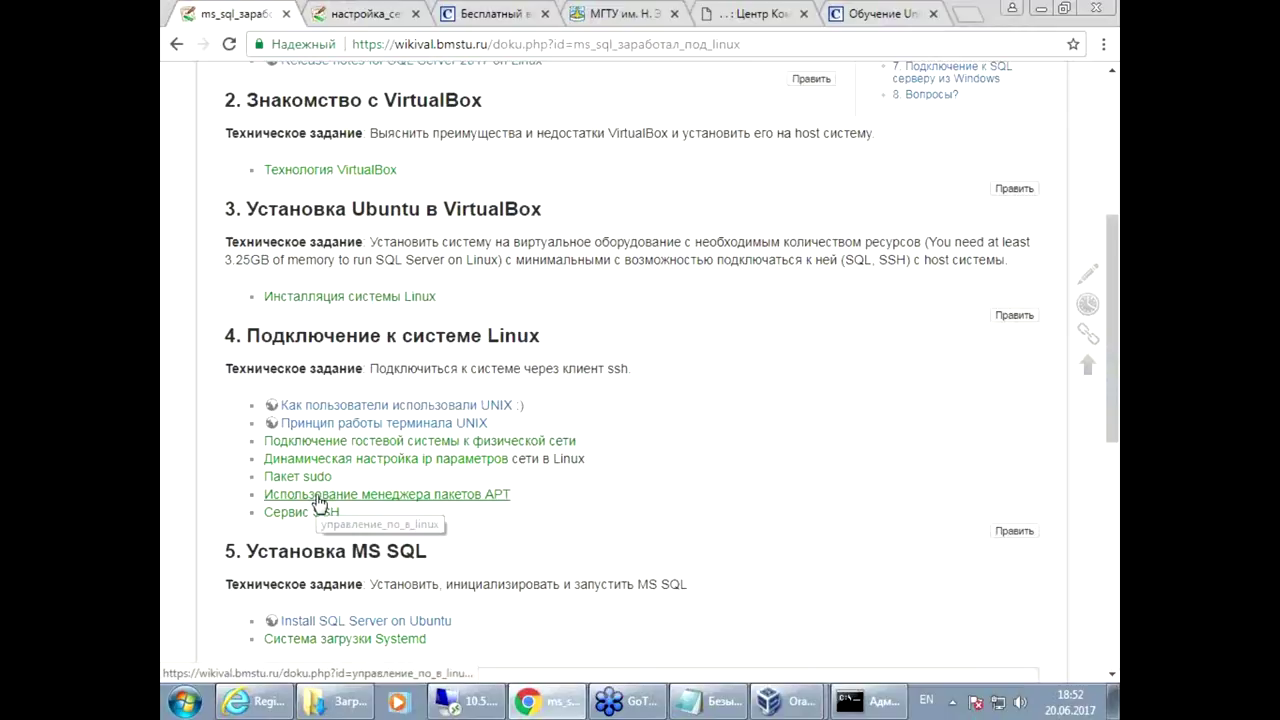
mouse_move(245, 478)
mouse_down()
mouse_move(312, 531)
mouse_move(552, 510)
mouse_move(490, 474)
mouse_move(172, 472)
mouse_move(216, 494)
mouse_move(252, 489)
mouse_up()
drag(190, 533, 238, 515)
key(Escape)
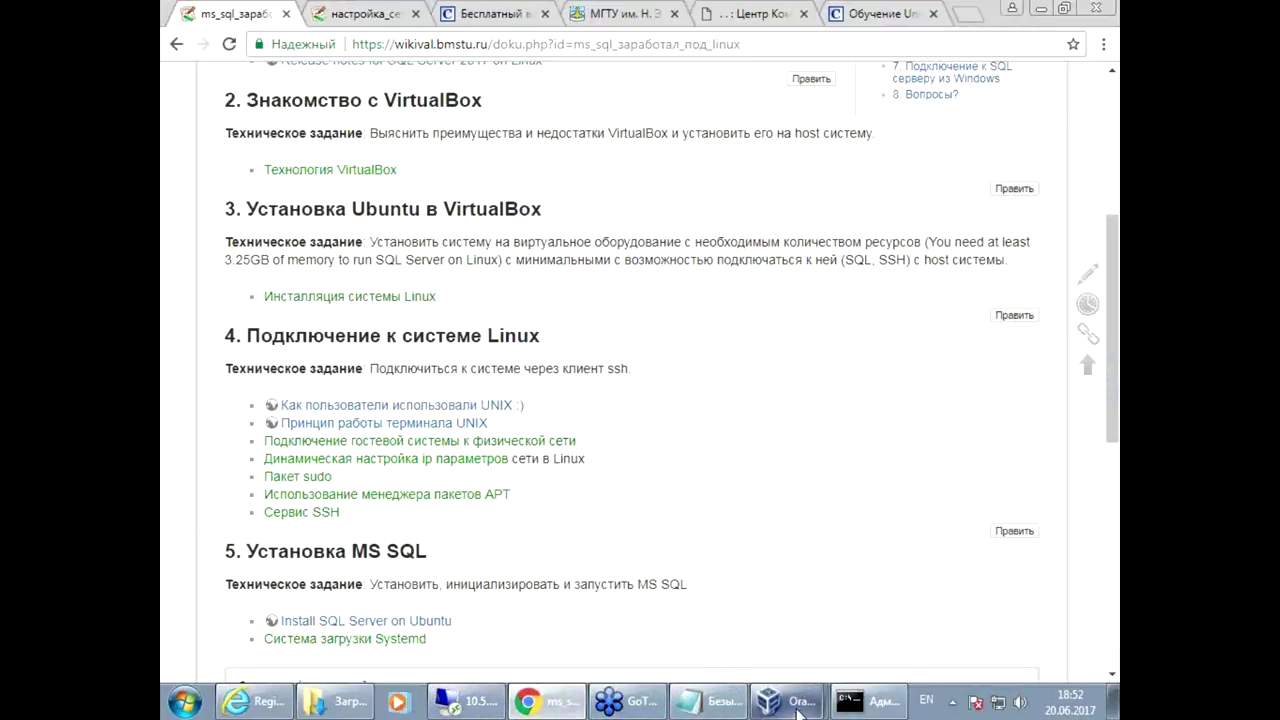
click(785, 706)
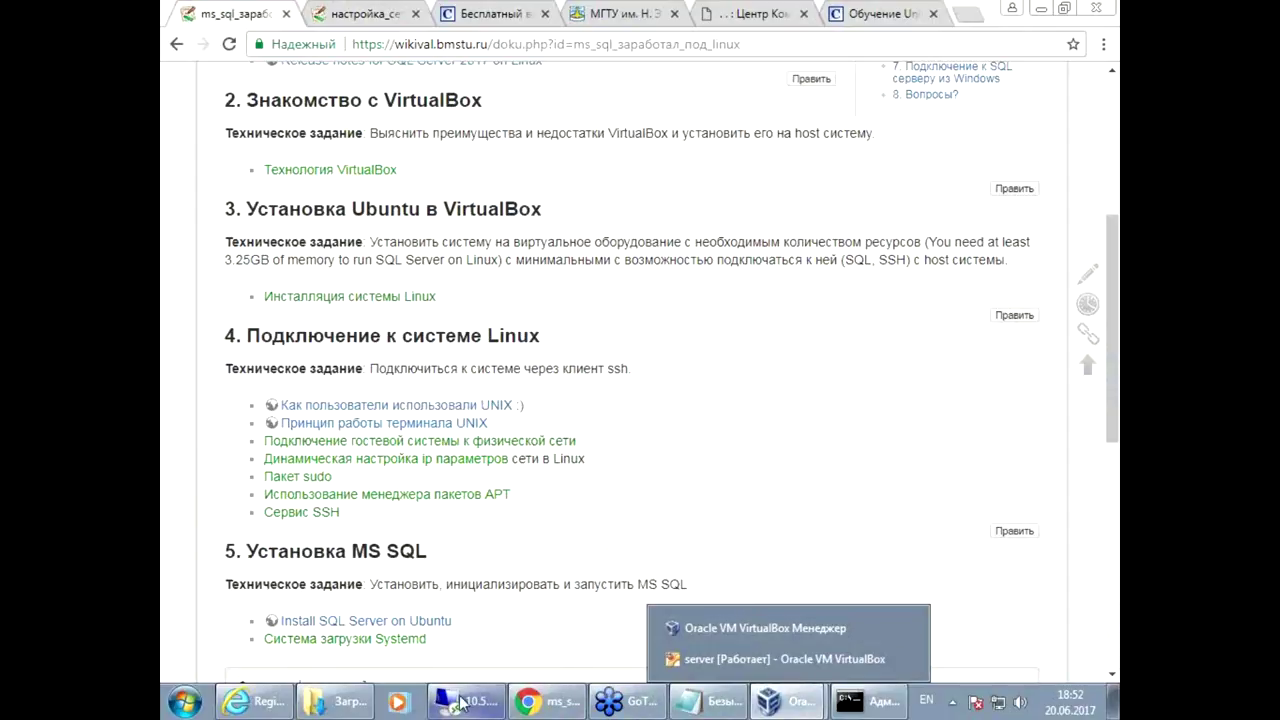
Step: Clear the VM terminal and run sudo apt update to refresh the package lists
click(890, 659)
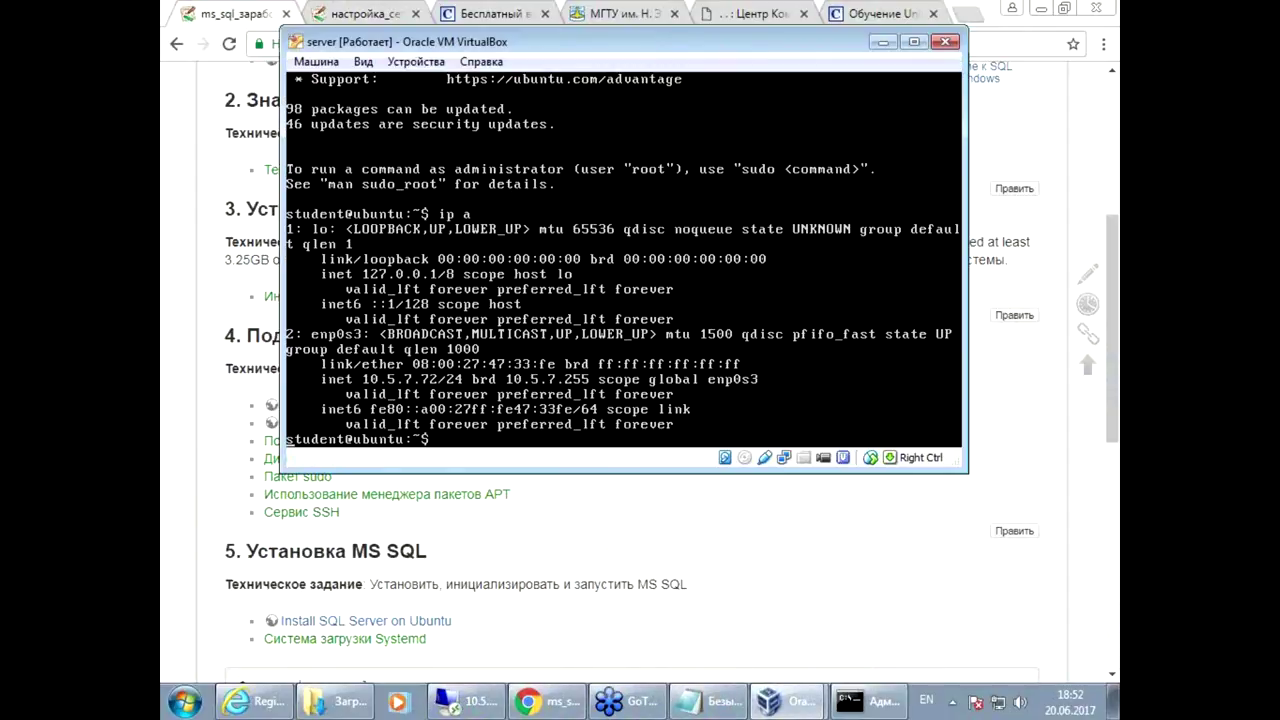
text(sudo)
key(ctrl+l)
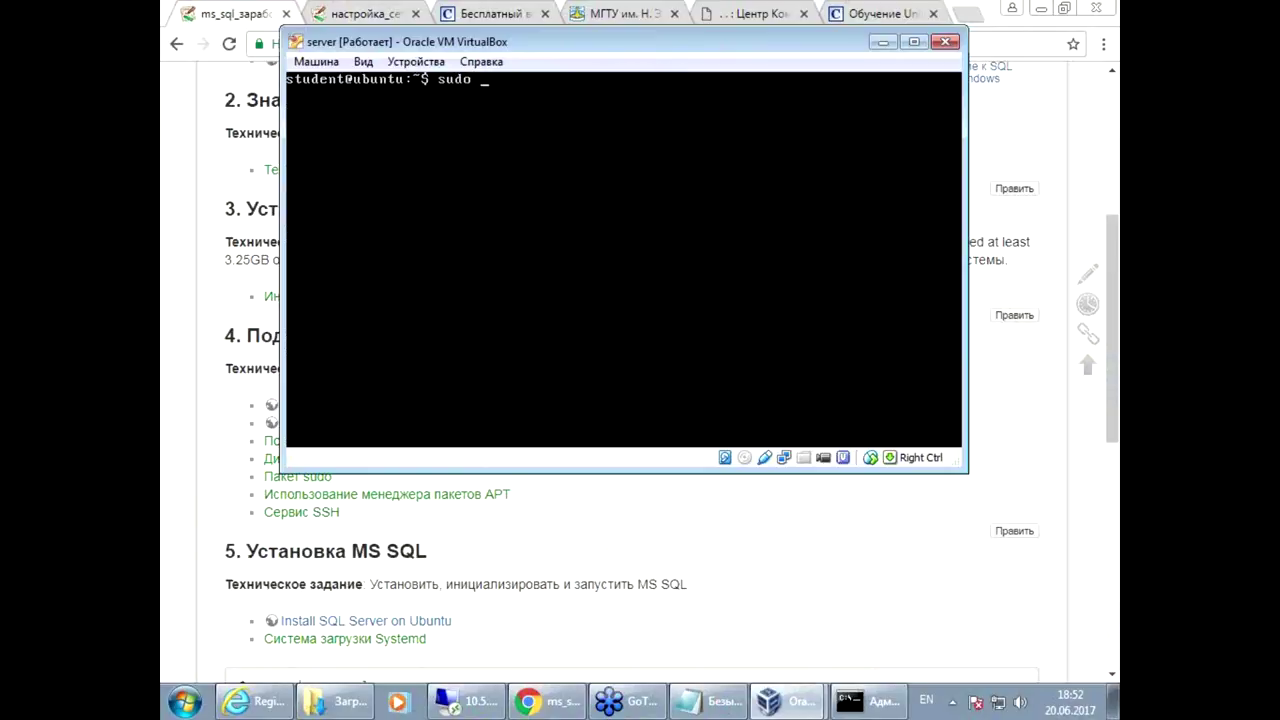
text(apt updat)
key(Return)
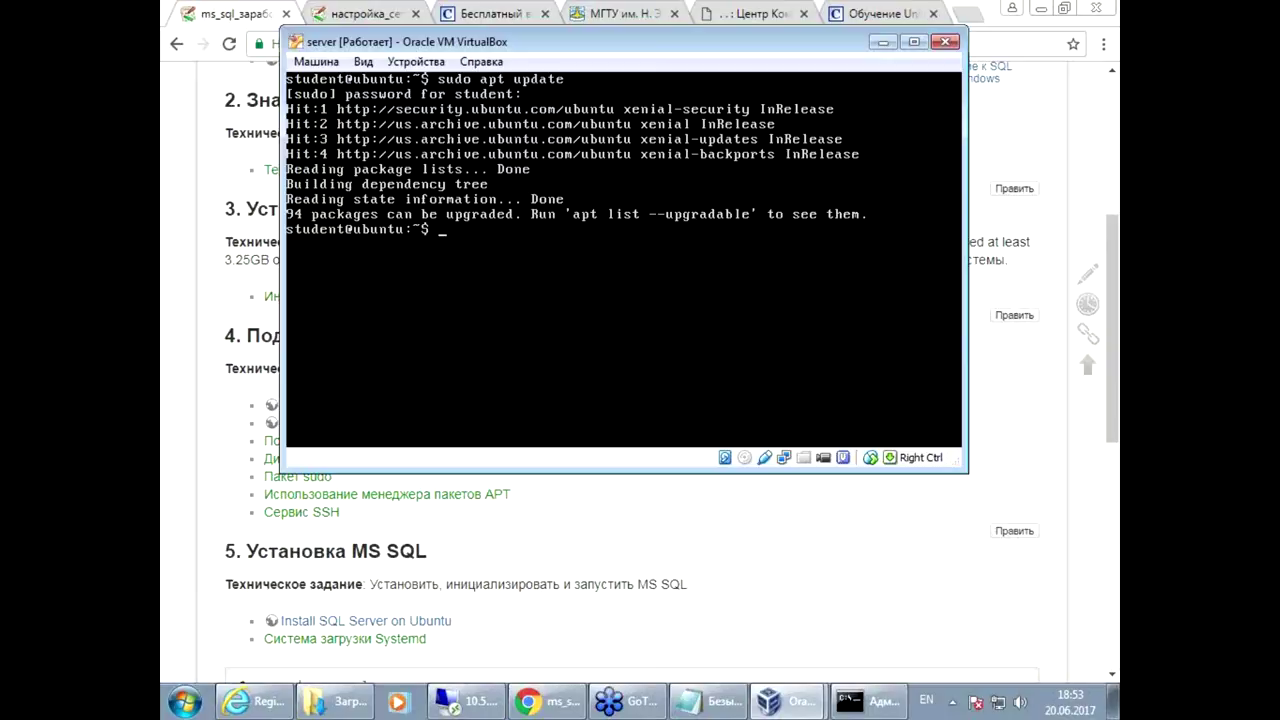
key(Return)
Step: Install the ssh package with sudo apt install ssh, correcting the typo and answering y
key(Return)
key(Up)
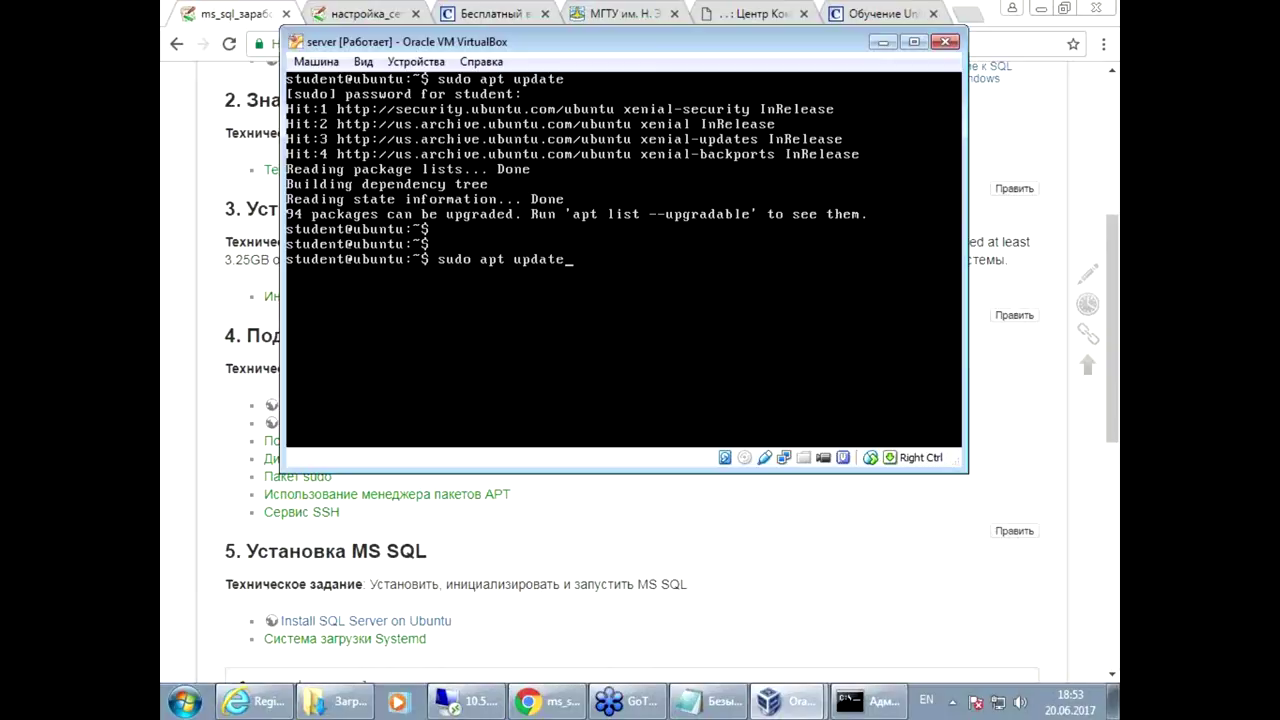
key(BackSpace)
key(BackSpace)
key(BackSpace)
key(BackSpace)
key(BackSpace)
text(install sss)
key(Return)
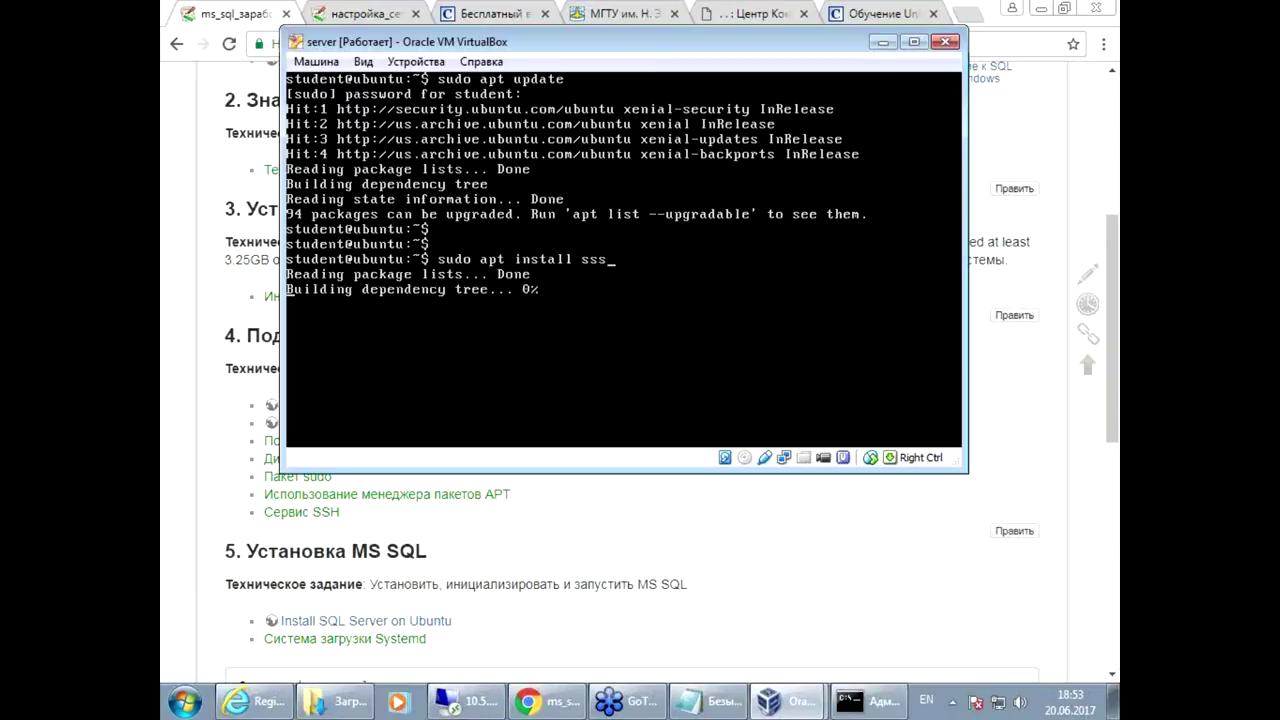
key(Up)
key(BackSpace)
text(h)
key(Return)
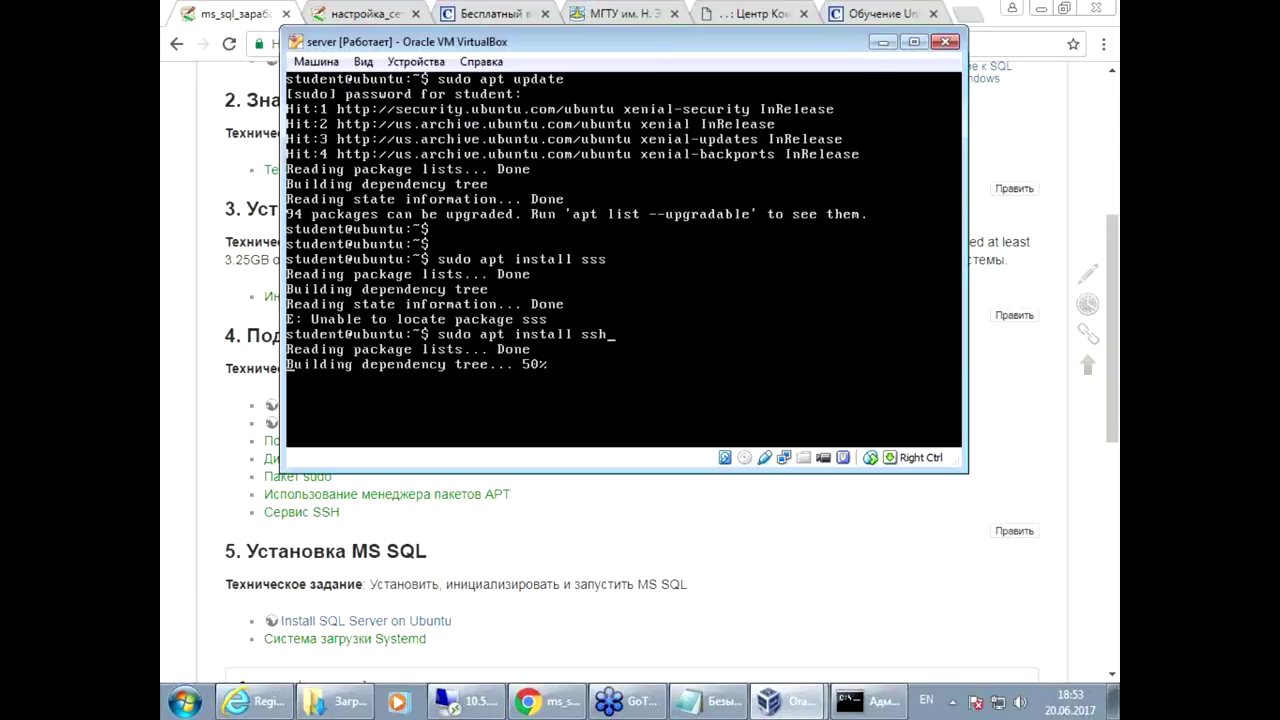
text(y)
key(Return)
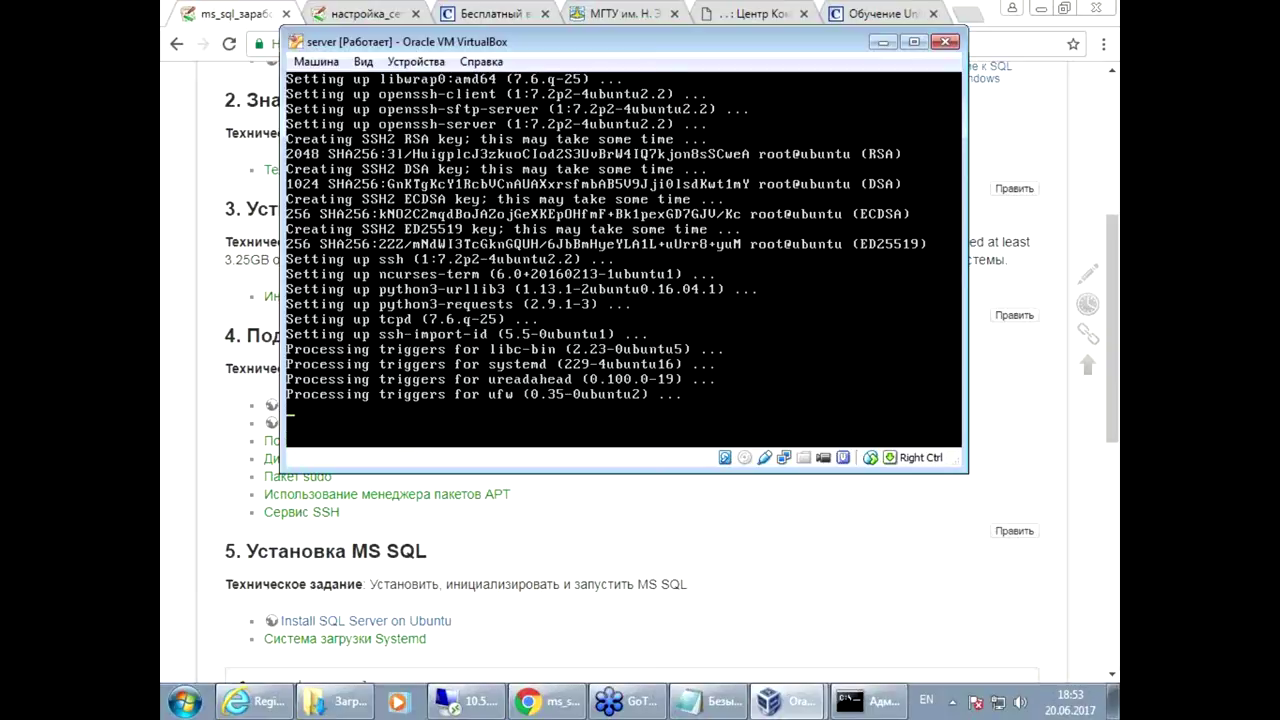
key(Return)
key(Return)
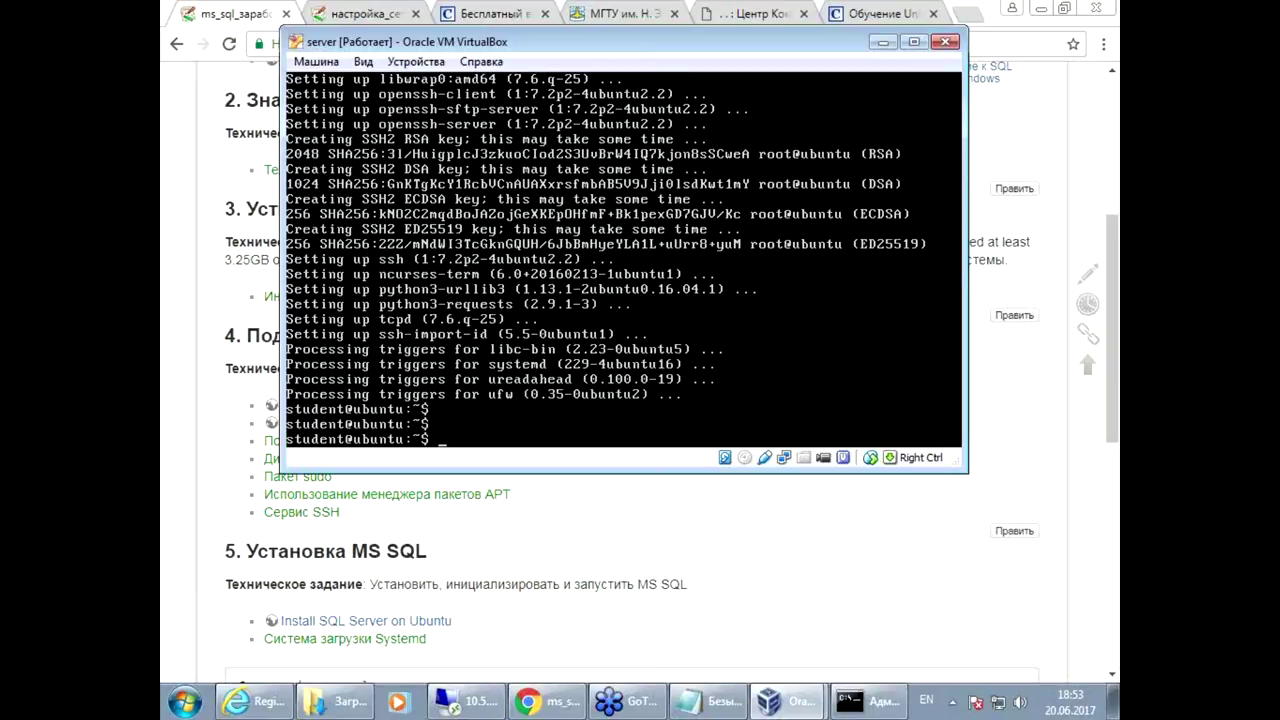
Step: Run sudo lsof -P -i and confirm sshd is listening on TCP port 22
text(sudo)
text(lsof -P -i)
key(Return)
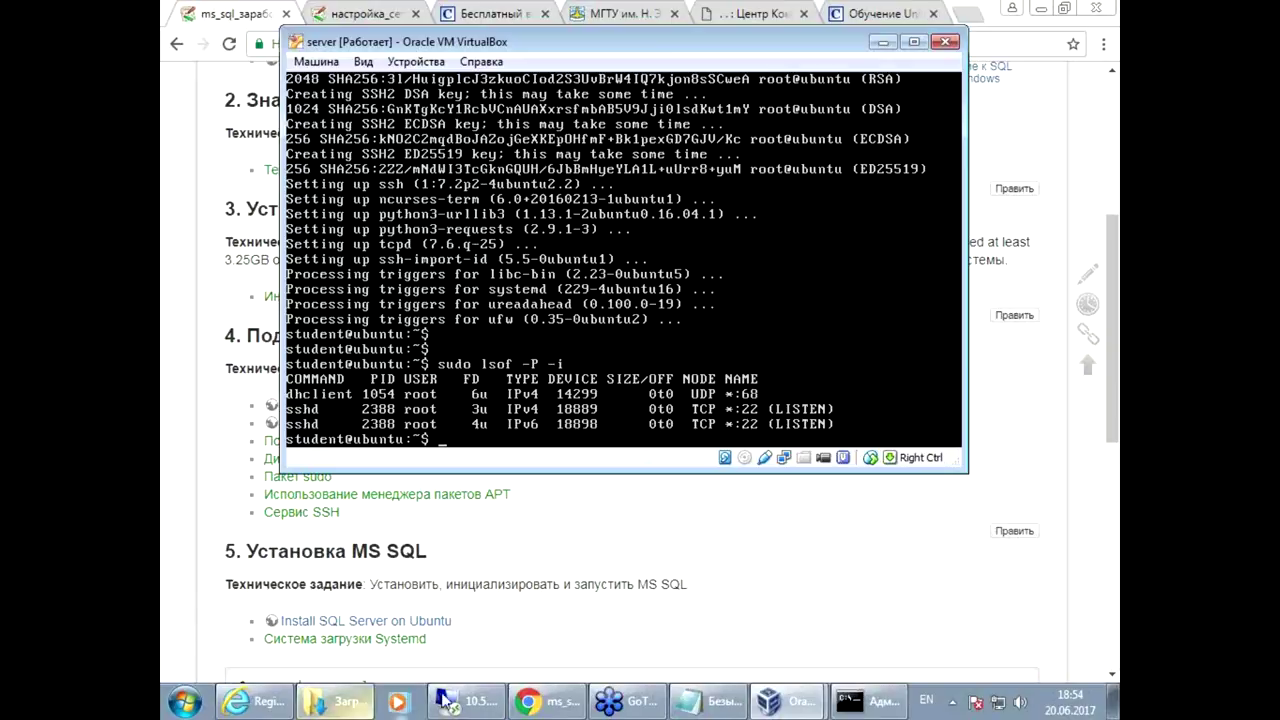
Step: Launch PuTTY from the desktop and begin entering host 10.5.7., checking the address via ip a
click(641, 537)
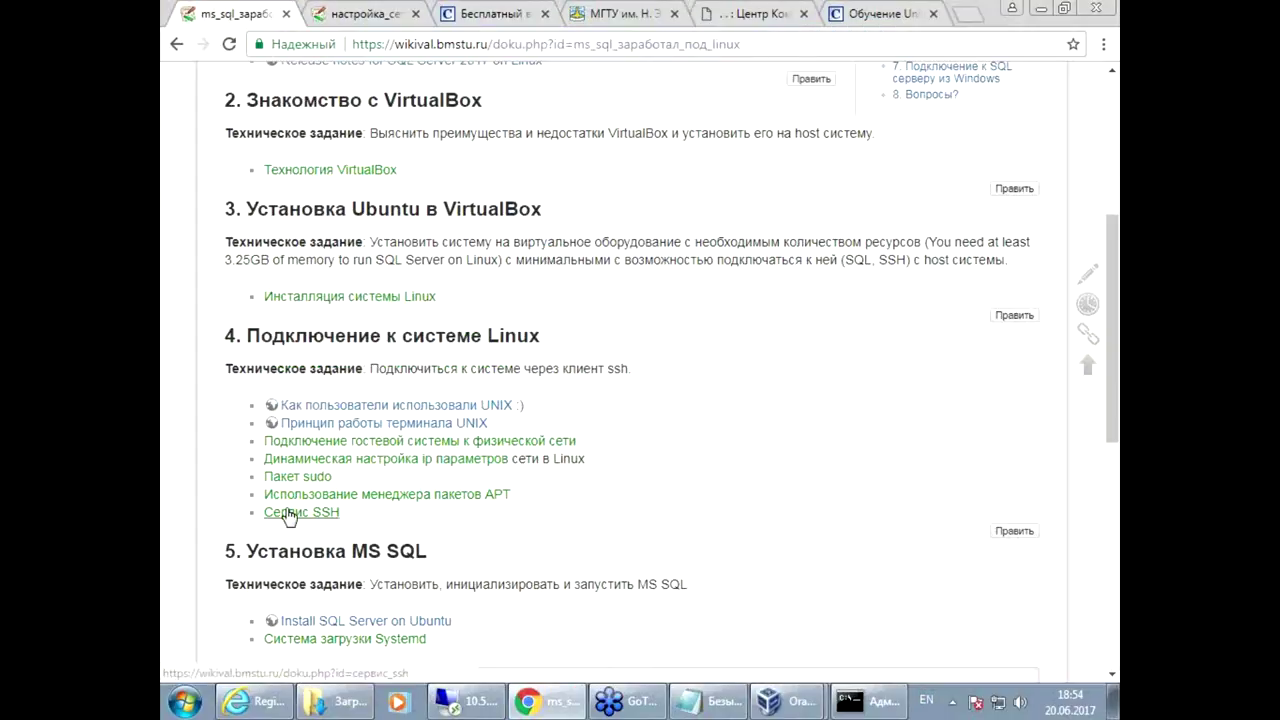
click(1113, 702)
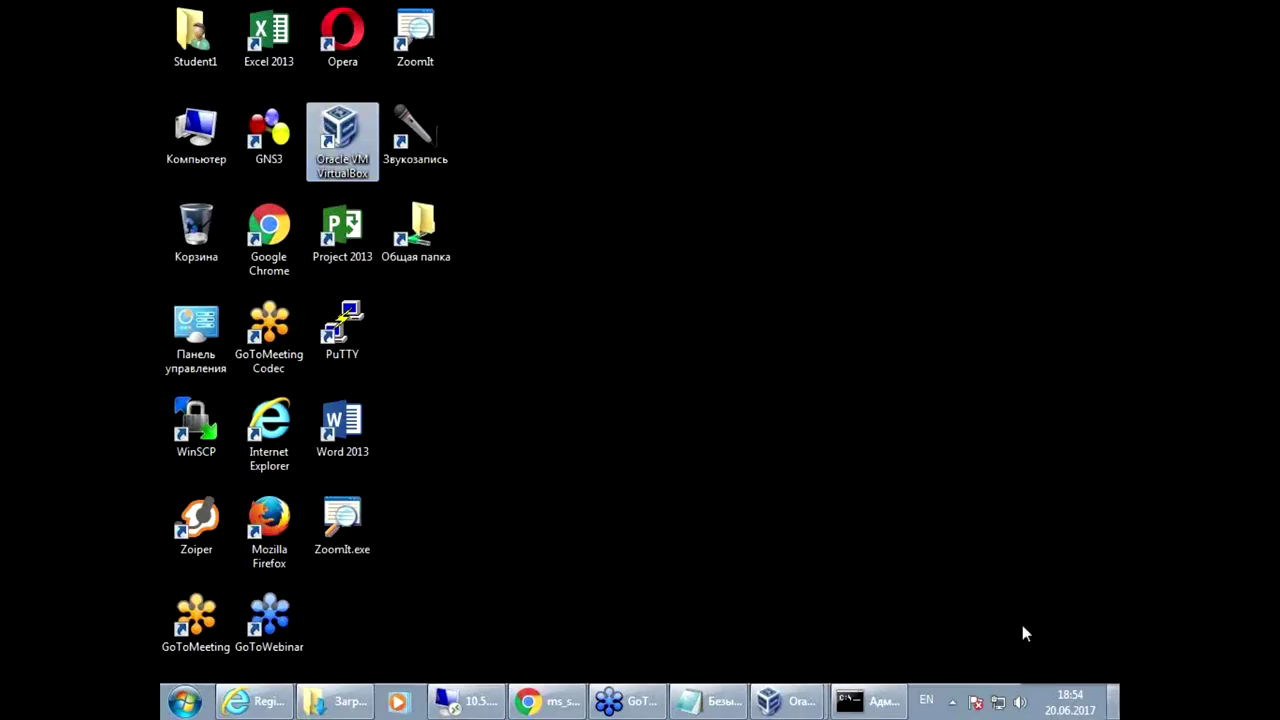
double_click(350, 333)
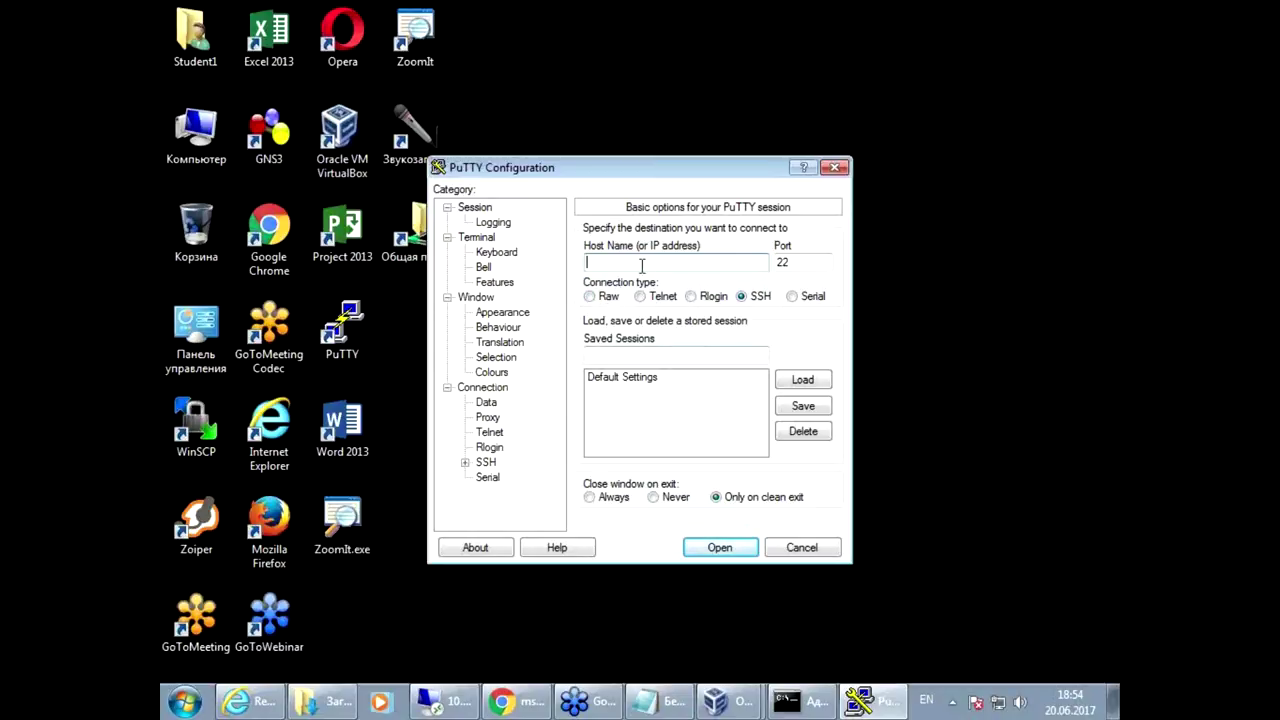
text(10.5.7.)
click(714, 701)
click(719, 658)
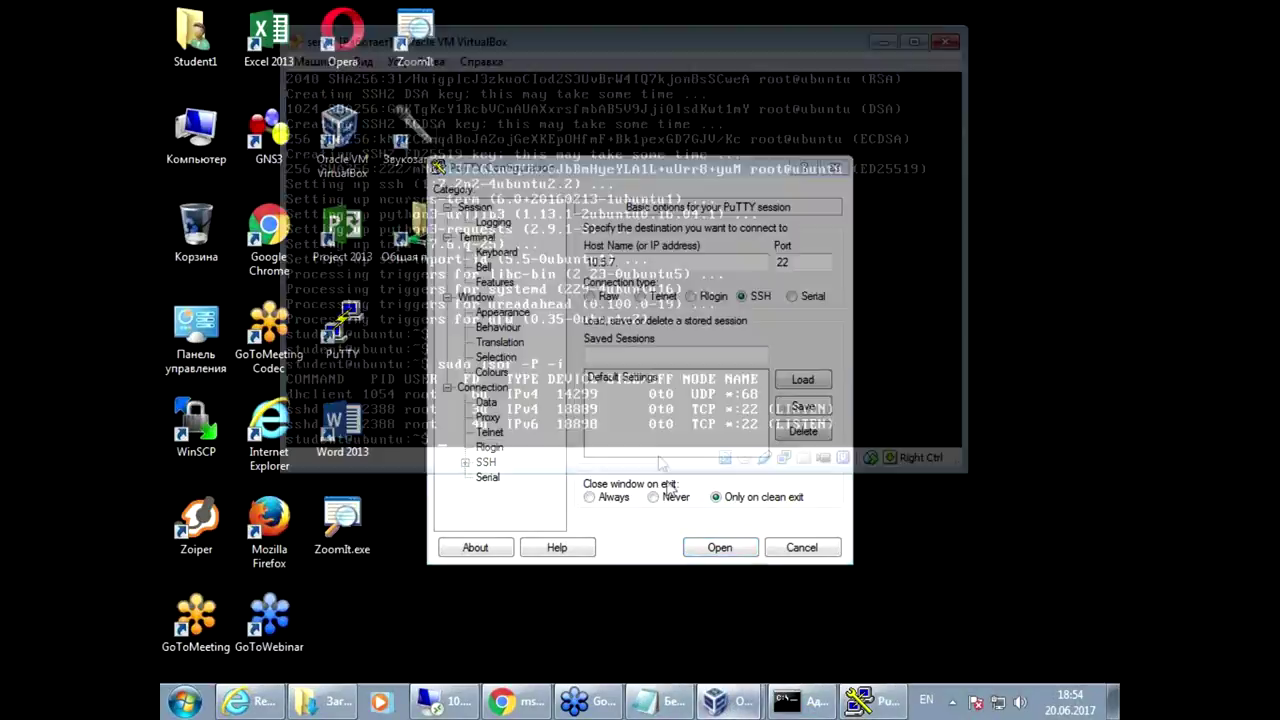
text(ip a)
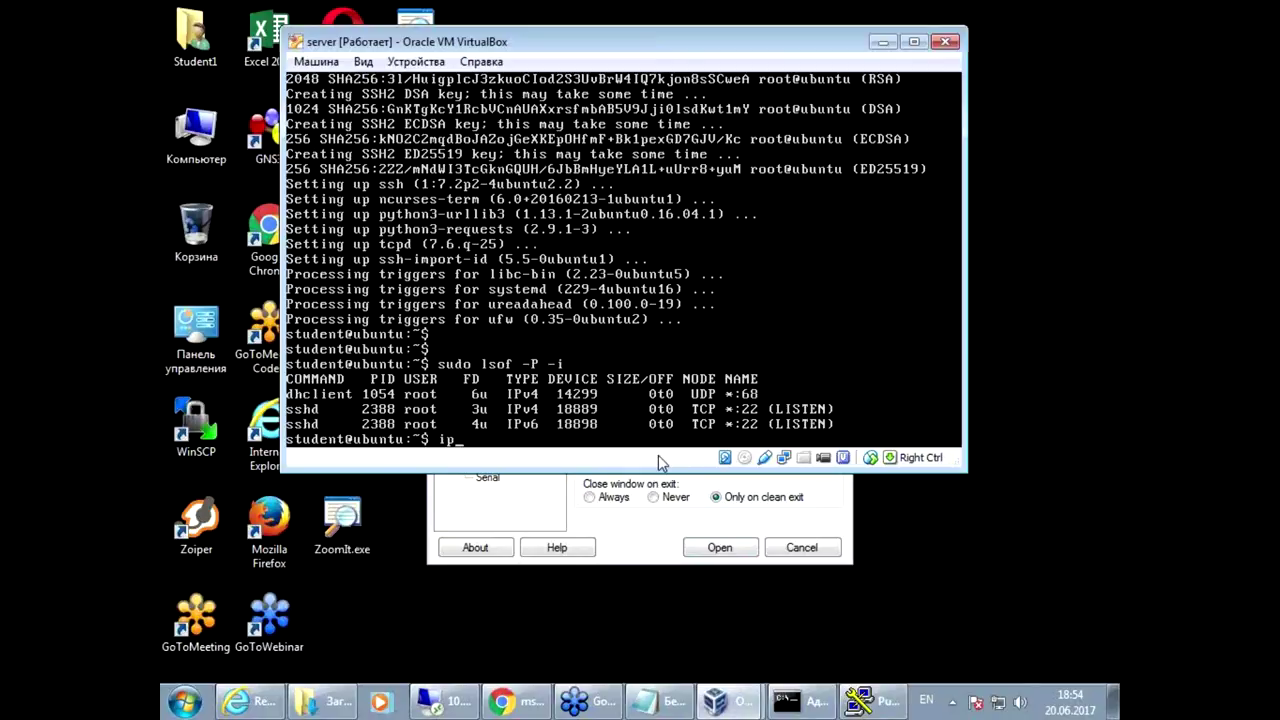
key(Return)
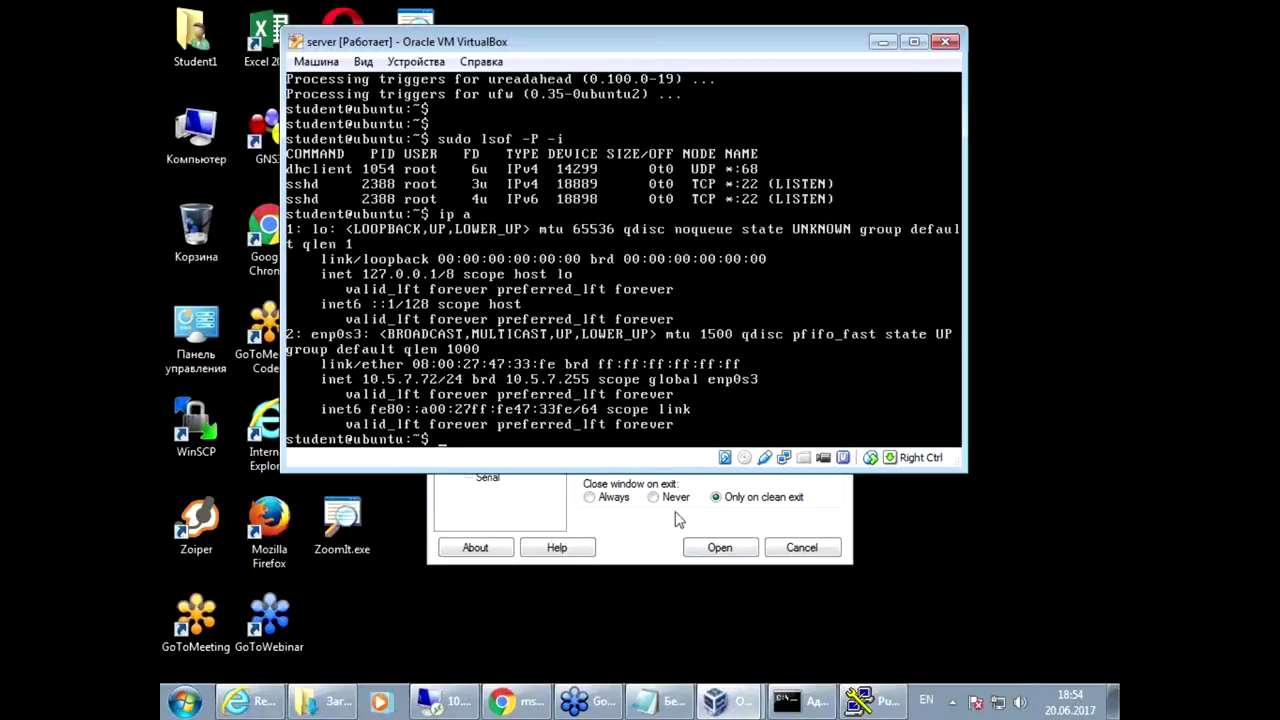
click(653, 542)
Step: Connect PuTTY to 10.5.7.72, accept the host key, and log in as student
text(.72)
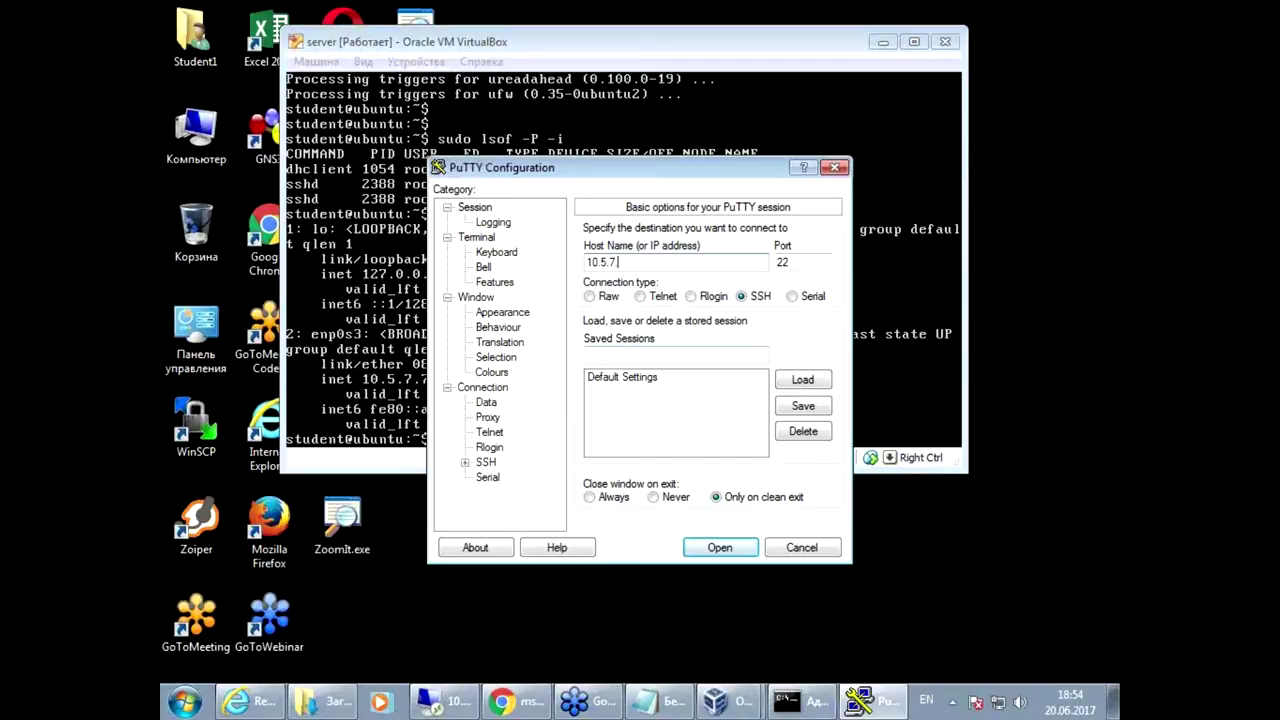
click(713, 549)
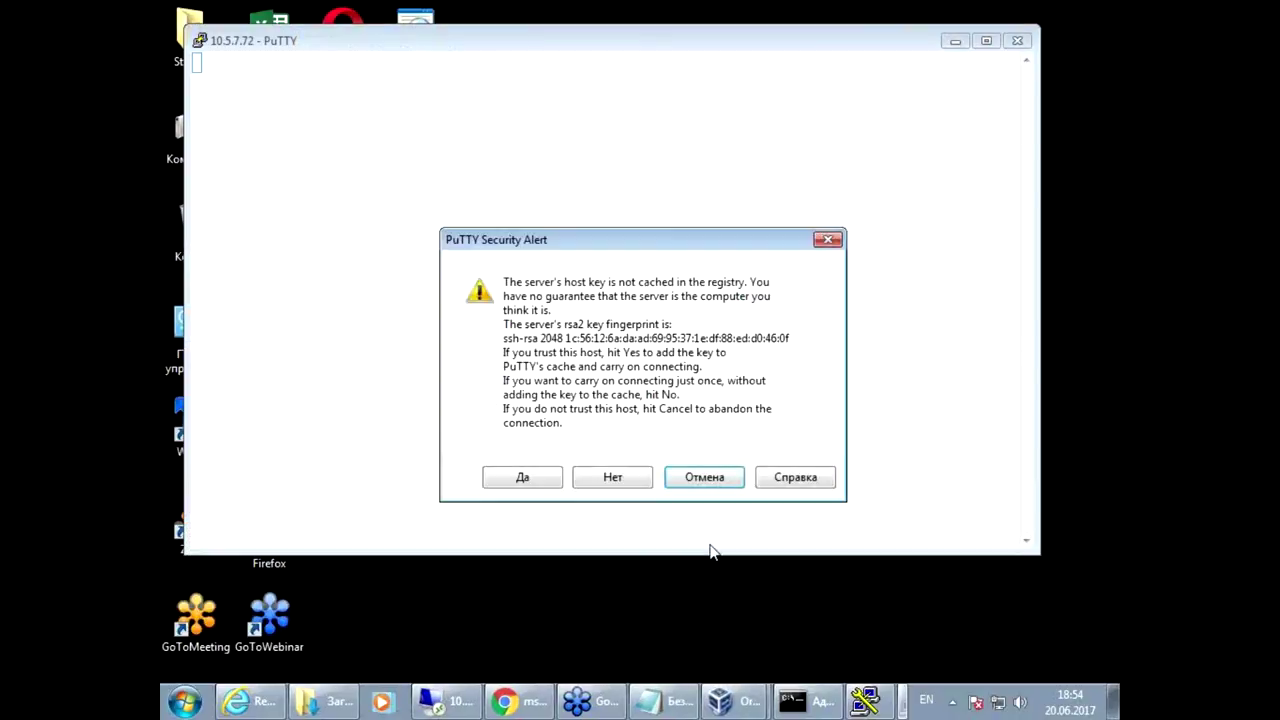
click(520, 480)
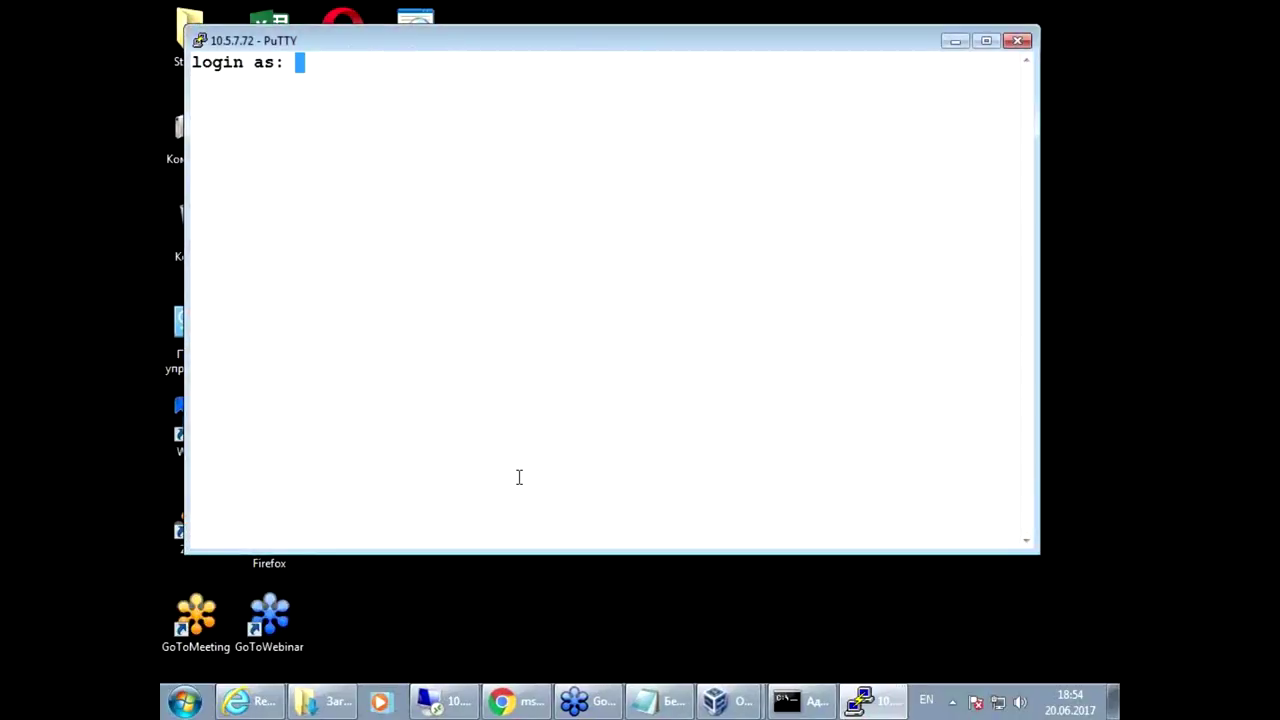
text(student)
key(Return)
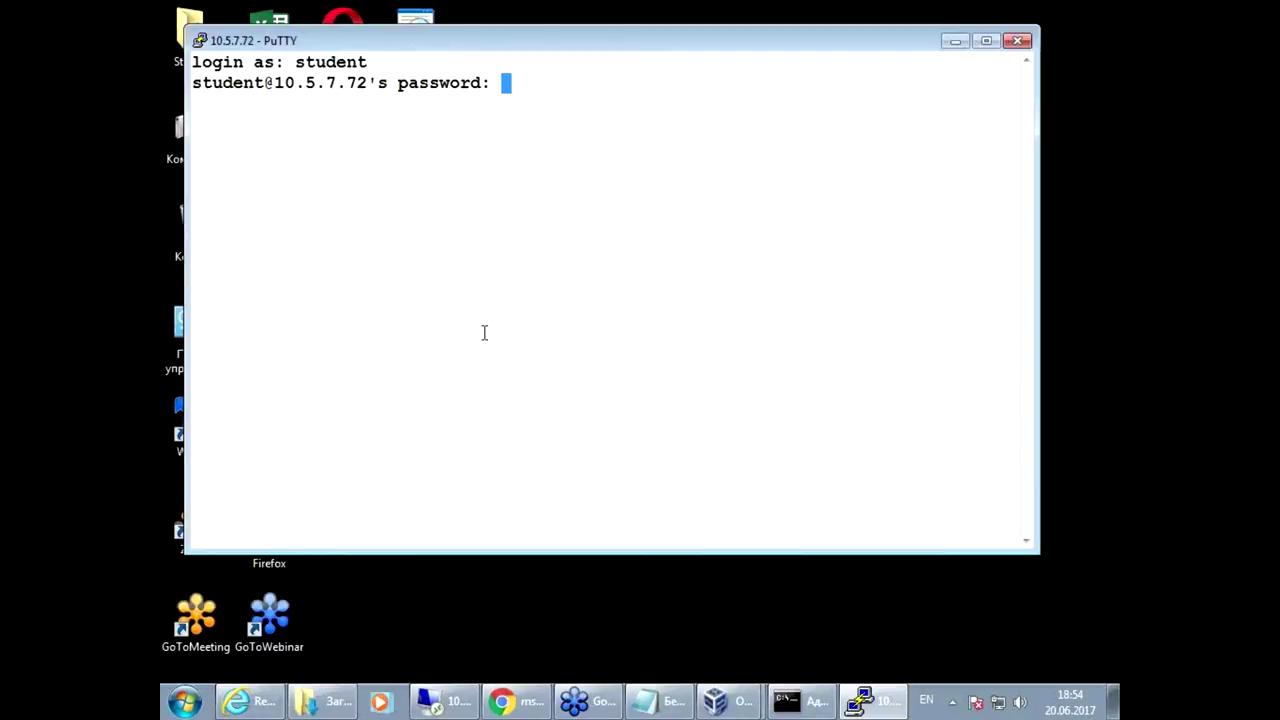
key(Return)
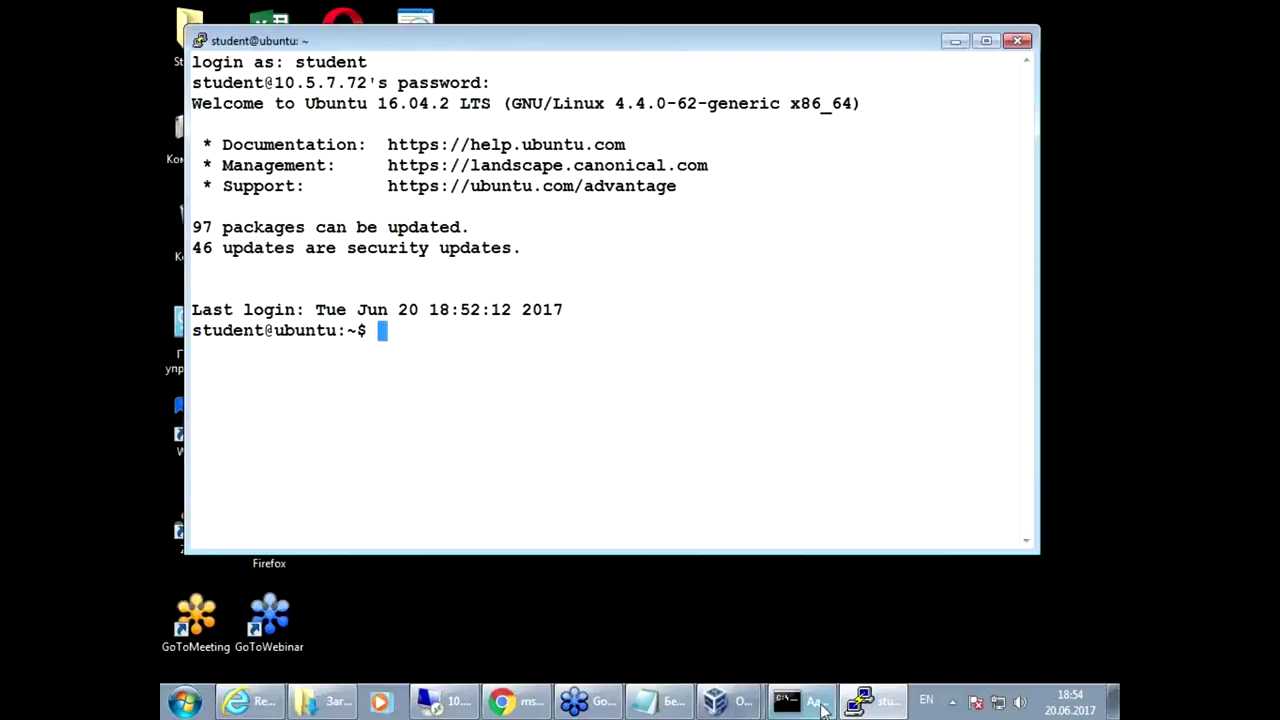
Step: Log out of the VM console session with Ctrl+D and minimize the VM window
click(714, 700)
click(703, 662)
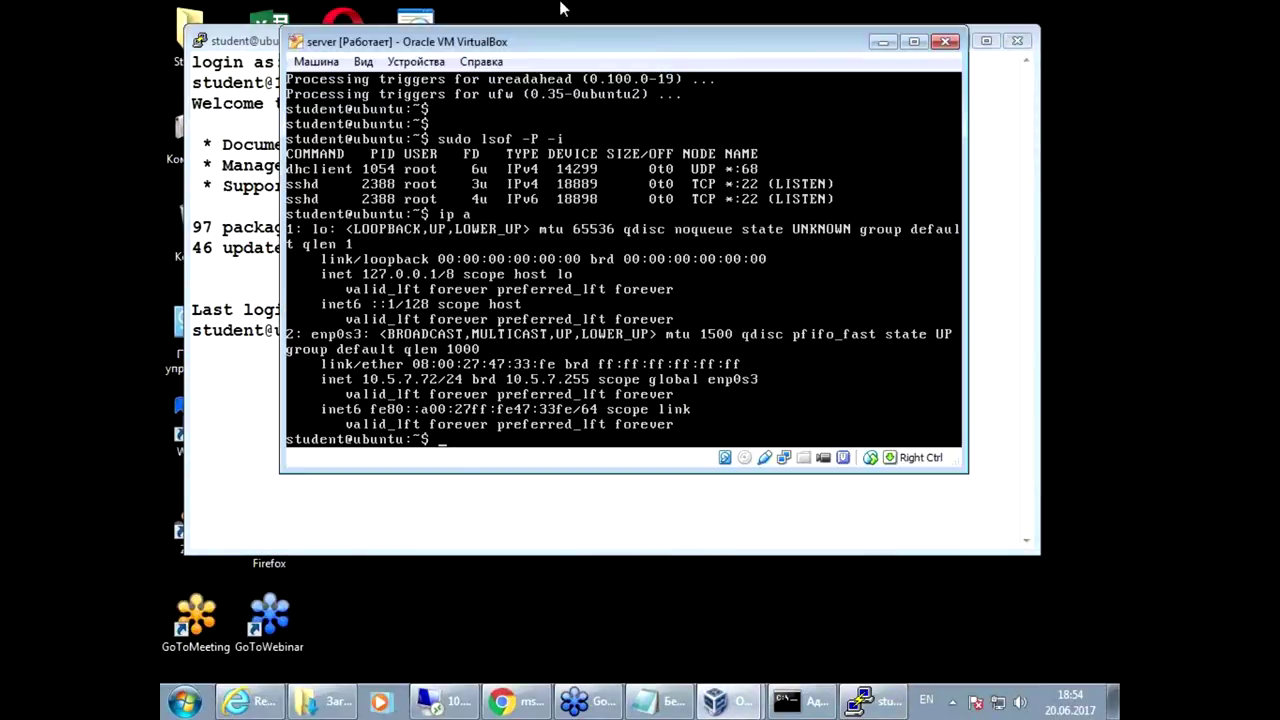
drag(507, 42, 508, 198)
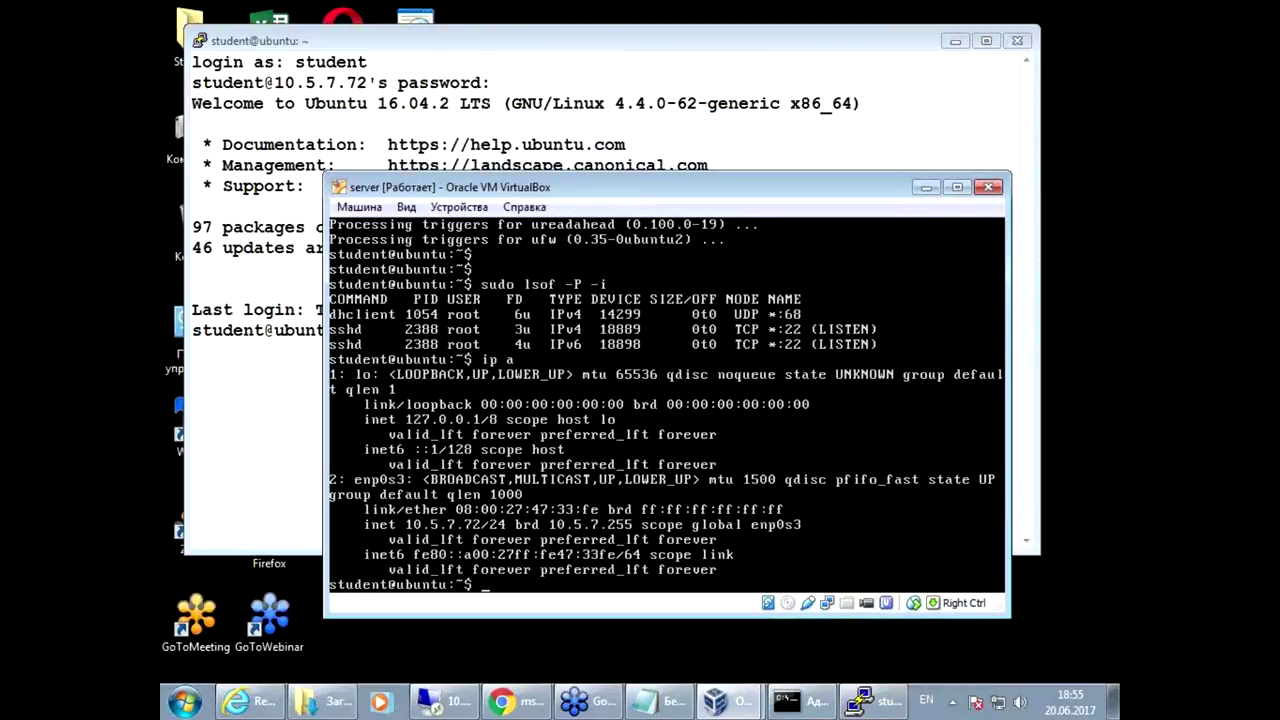
key(ctrl+d)
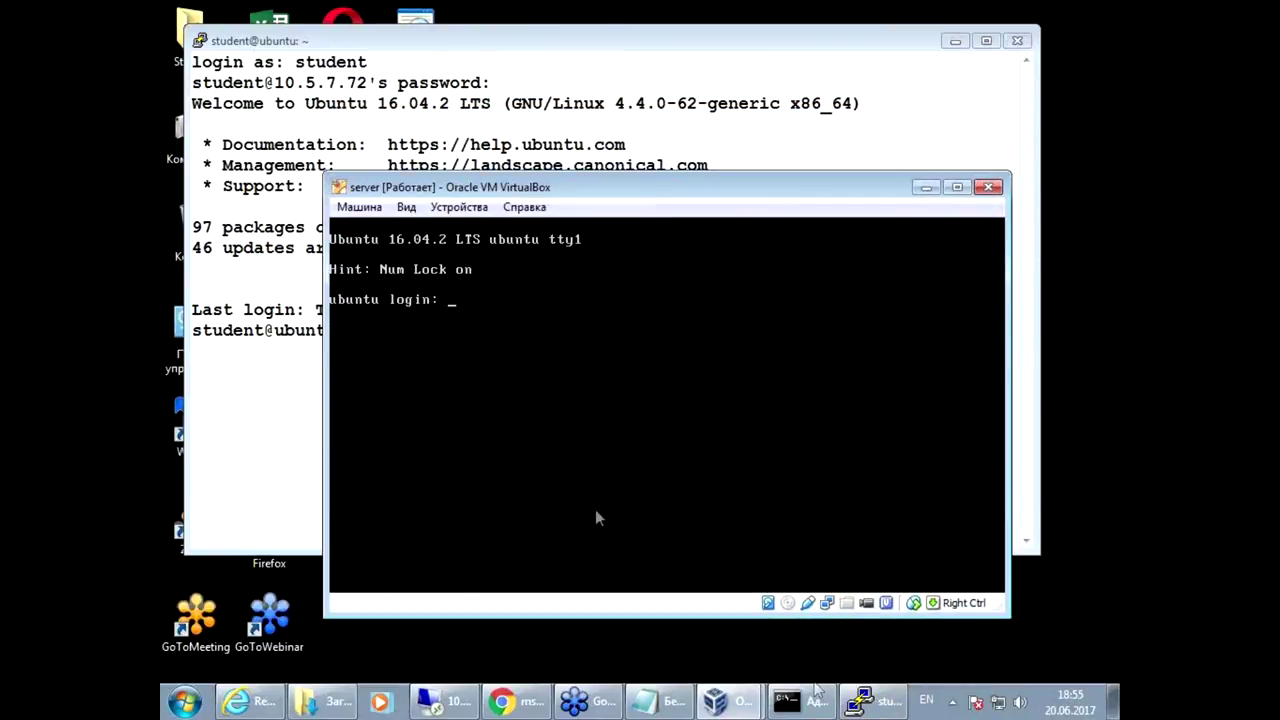
drag(820, 188, 827, 186)
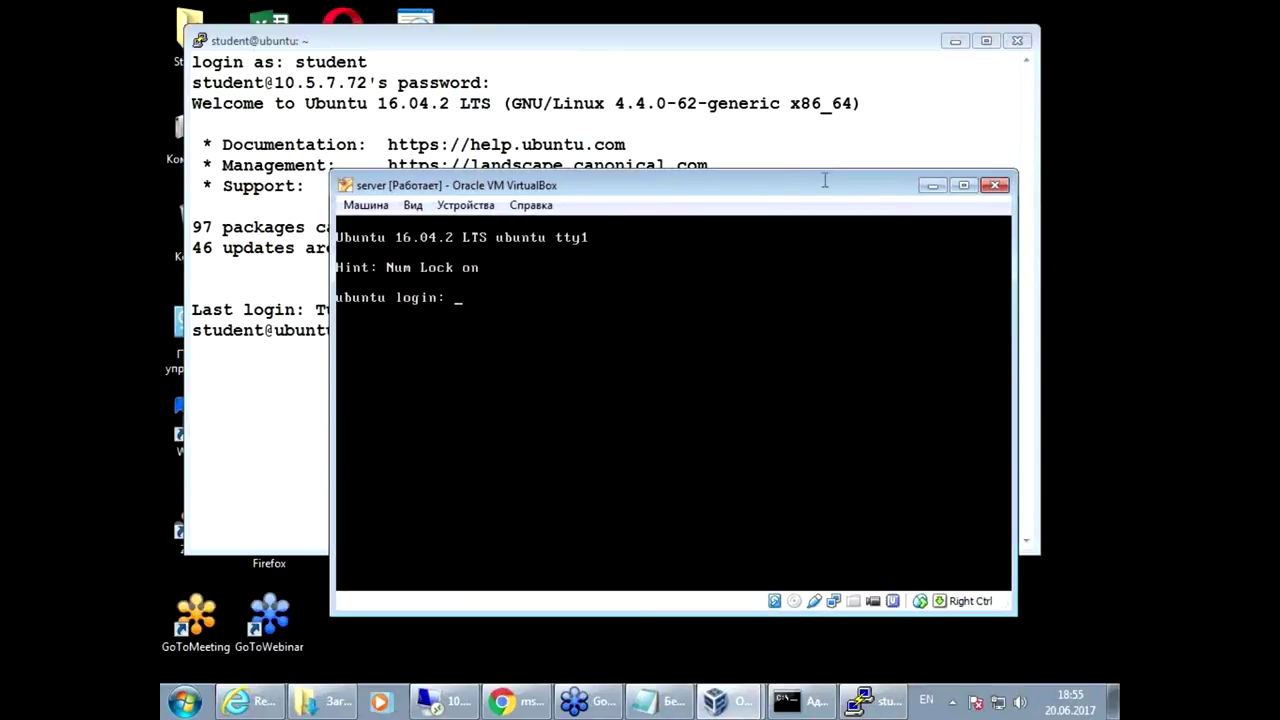
click(931, 186)
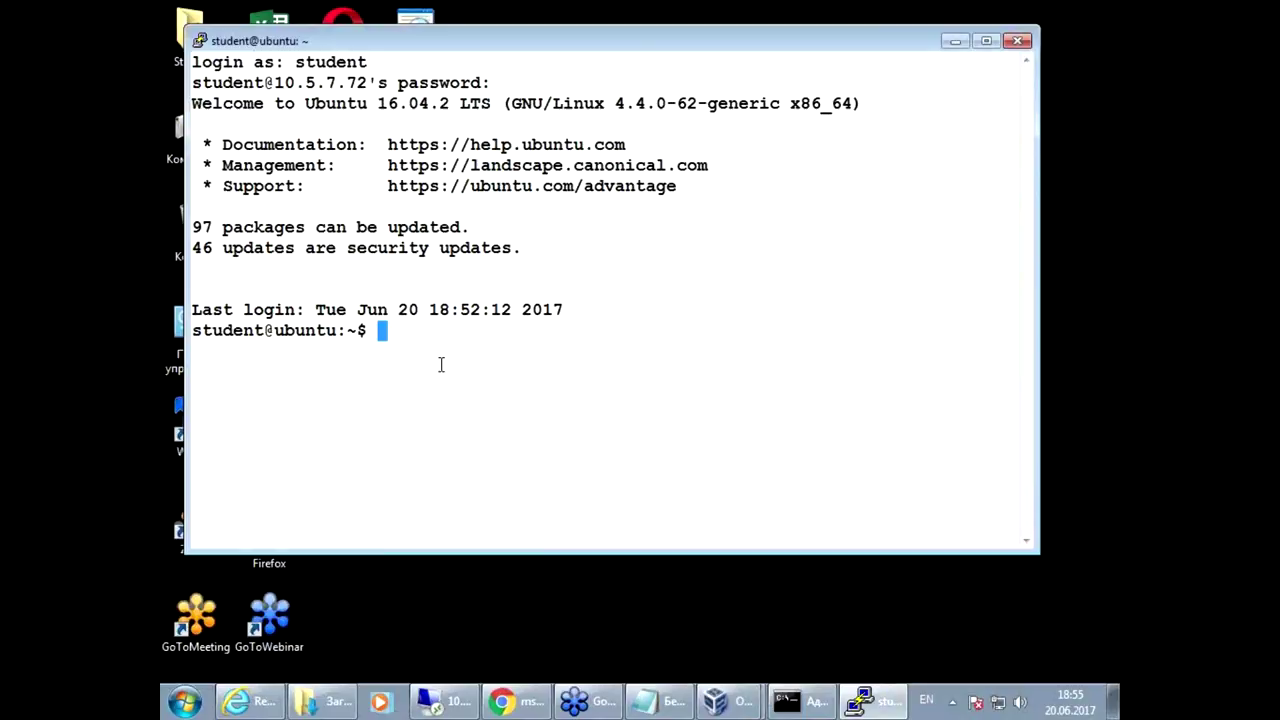
Step: Open the Install SQL Server on Ubuntu guide from the course page in a new tab
click(515, 704)
scroll(812, 518, down, 1)
scroll(812, 518, down, 2)
right_click(406, 436)
click(432, 447)
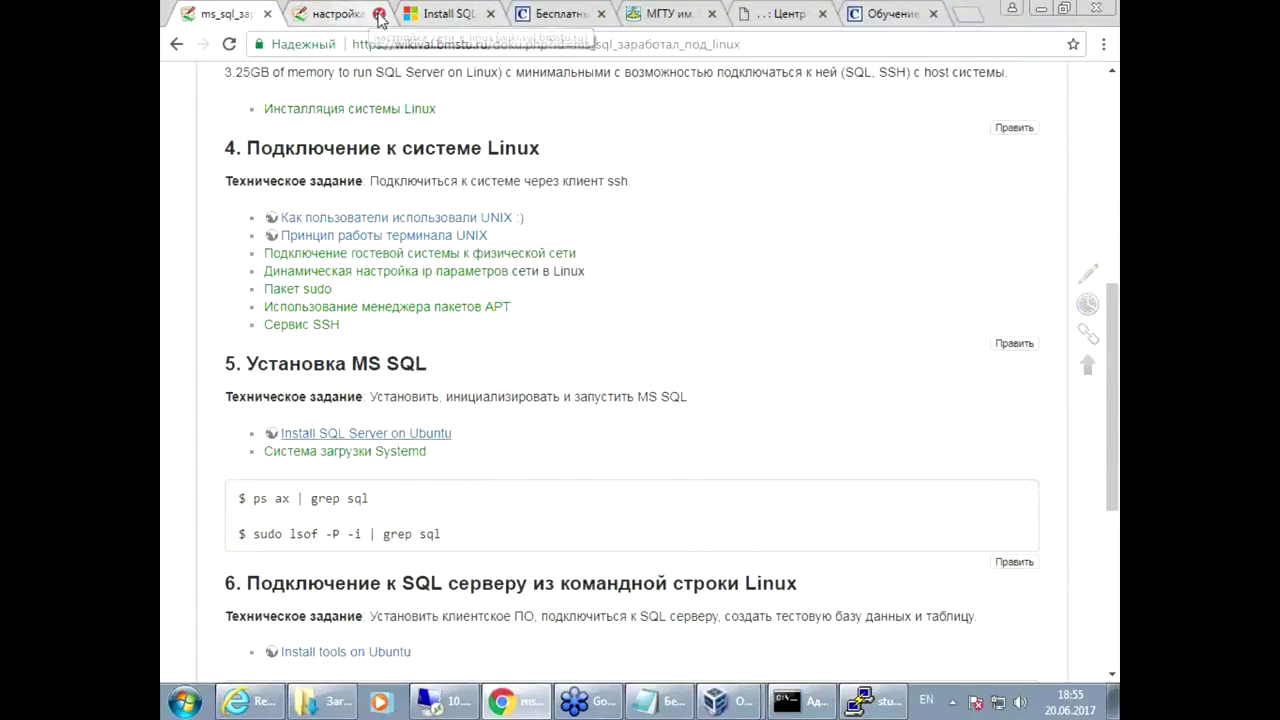
middle_click(340, 20)
click(340, 16)
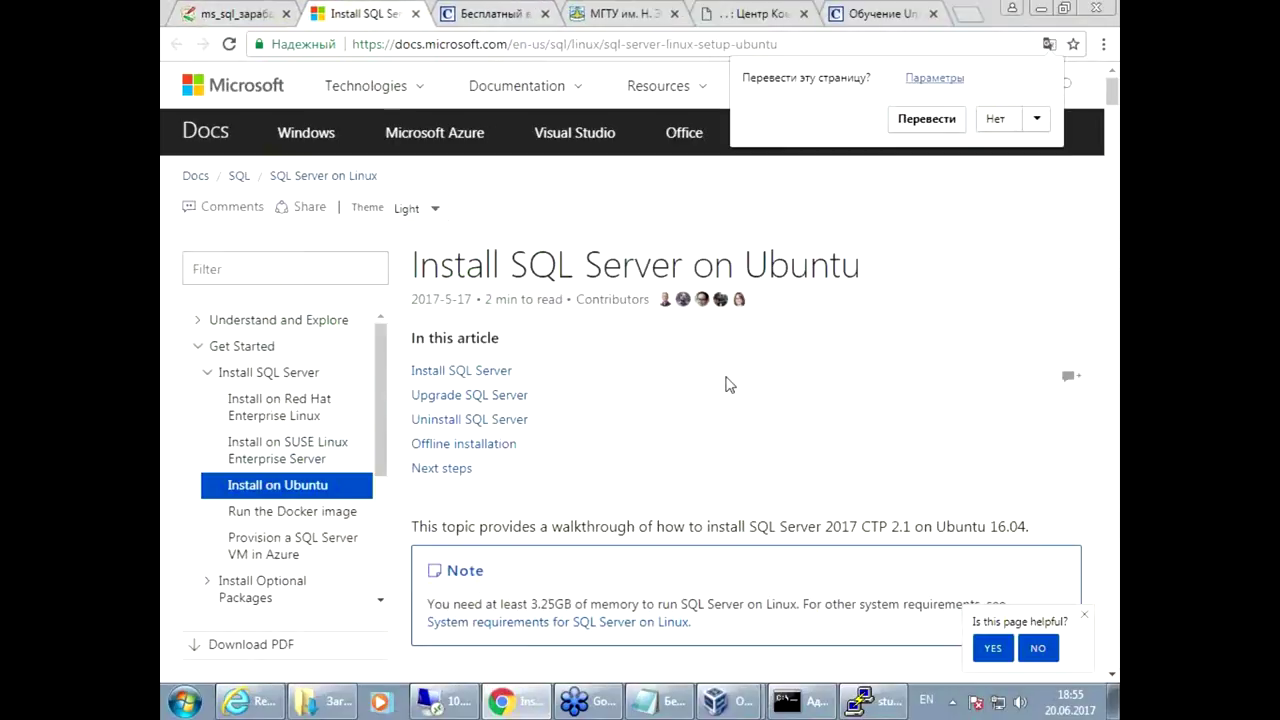
Step: Highlight the repository registration command and its URL on the install page
scroll(727, 385, down, 5)
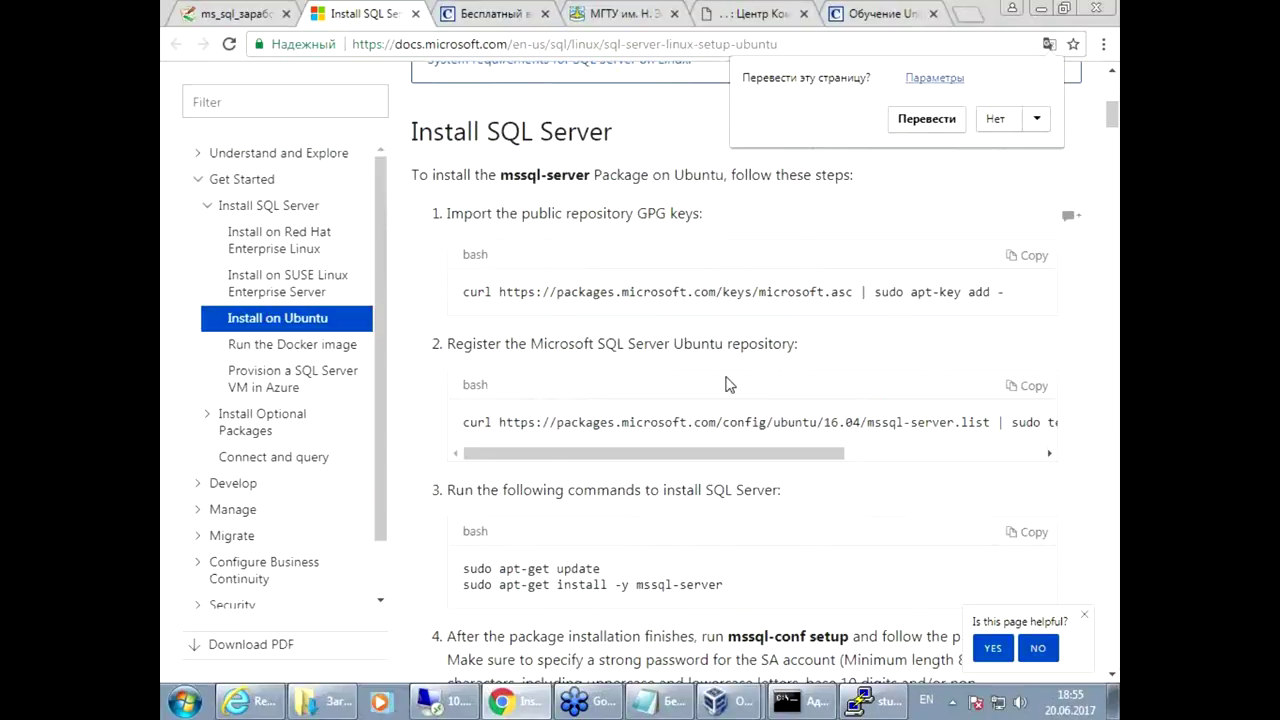
key(ctrl+F2)
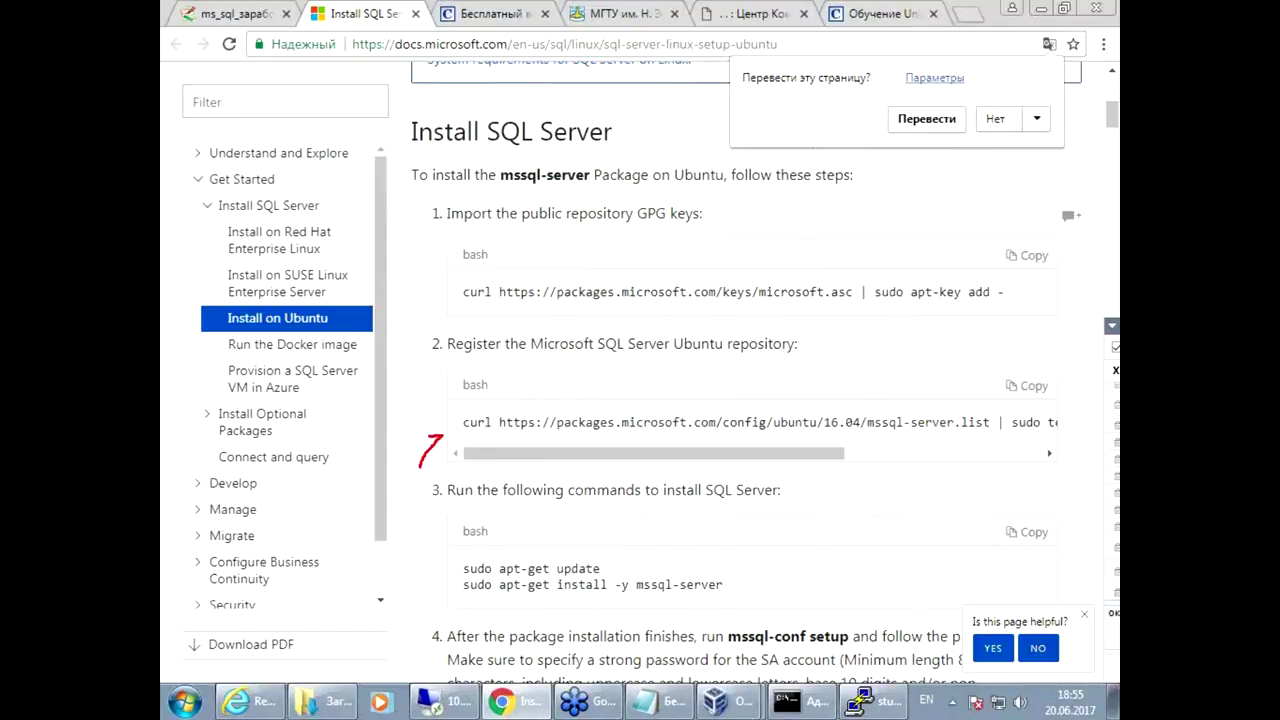
key(ctrl+F2)
mouse_move(789, 457)
mouse_down()
mouse_move(893, 470)
mouse_move(870, 441)
mouse_move(789, 455)
mouse_up()
key(ctrl+F2)
key(ctrl+F2)
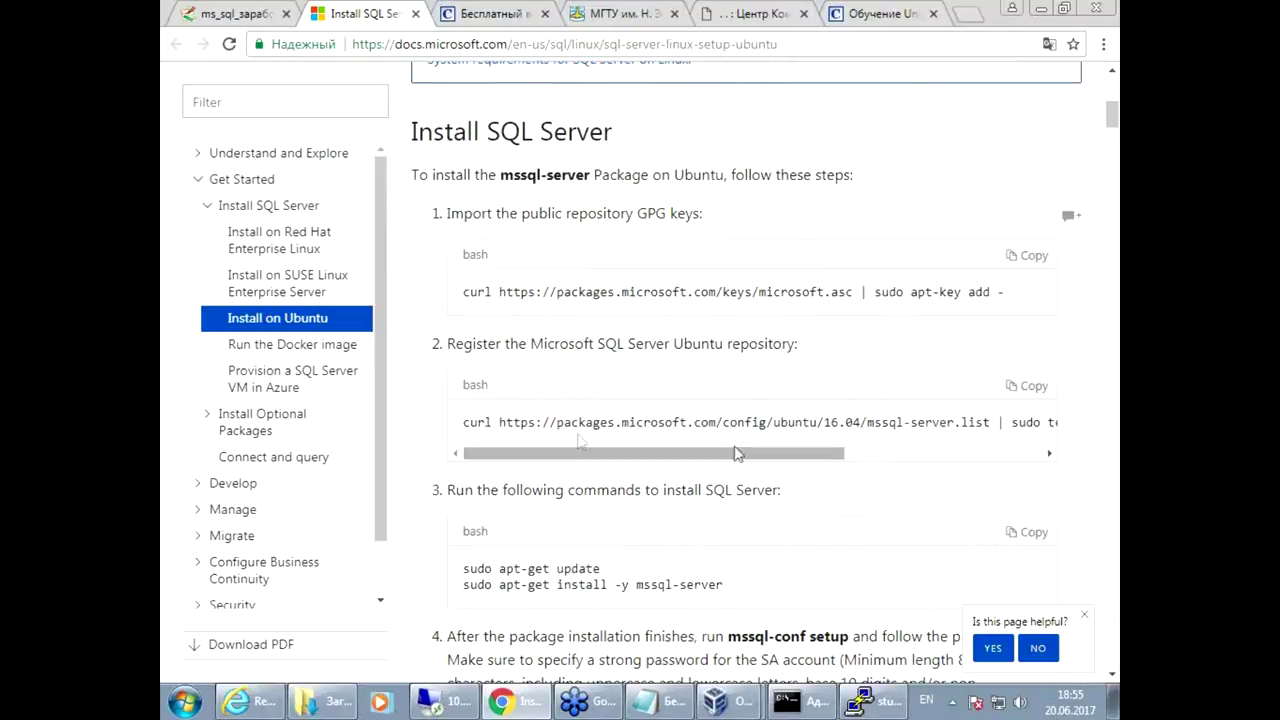
drag(503, 420, 652, 424)
drag(728, 457, 988, 465)
Step: Copy the GPG key import command from the first bash block
click(1004, 420)
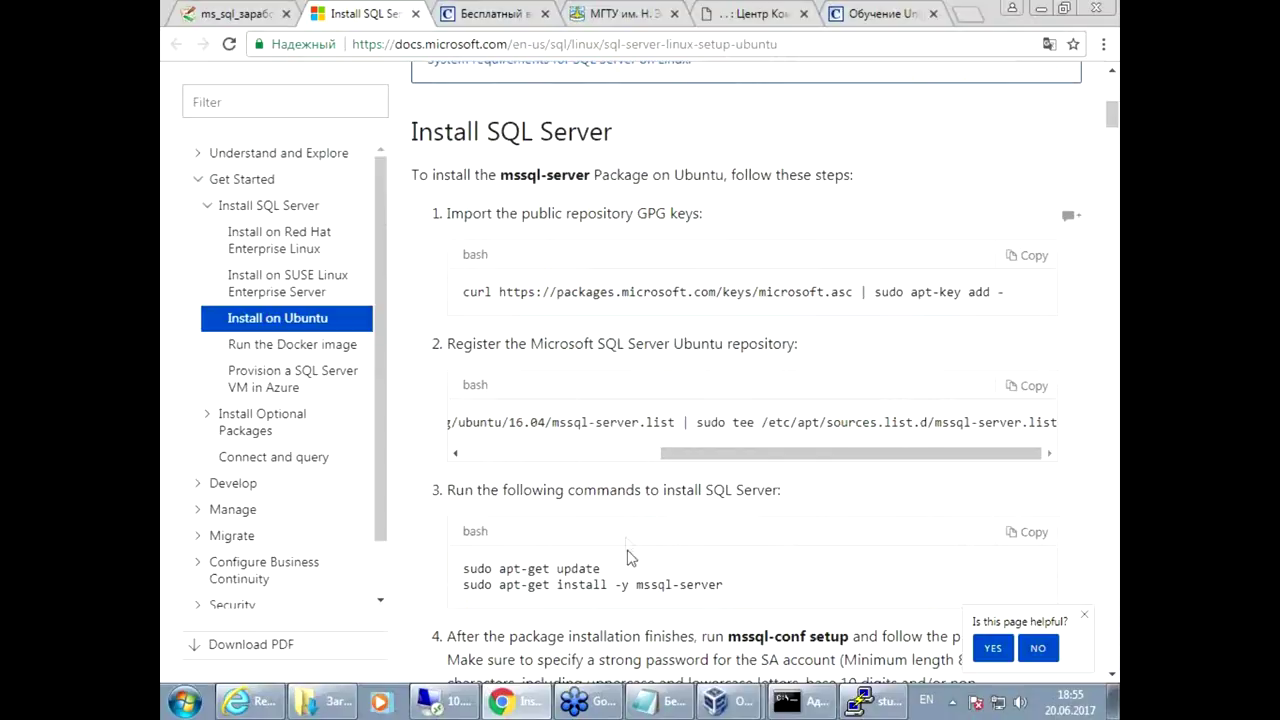
drag(464, 292, 990, 292)
drag(745, 460, 588, 460)
drag(492, 422, 545, 452)
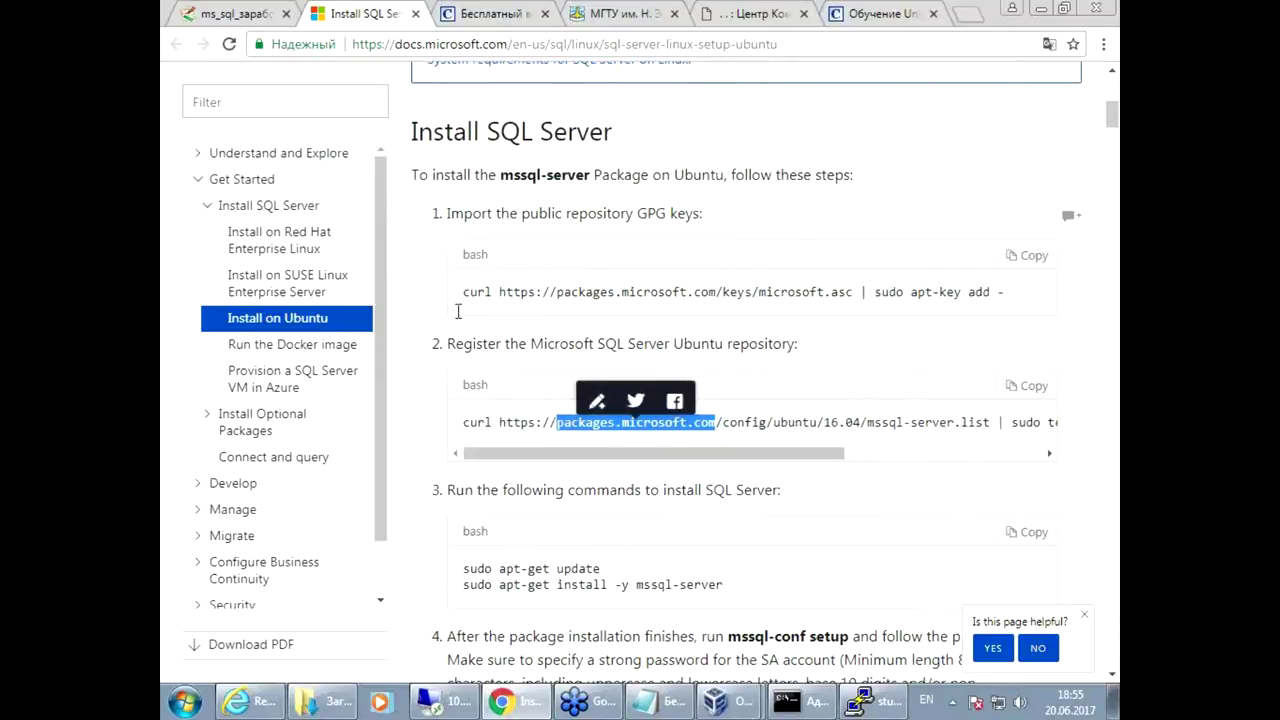
click(965, 217)
click(1035, 256)
Step: Run 'sudo curl … microsoft.asc | sudo apt-key add -' in PuTTY and enter the sudo password
click(872, 701)
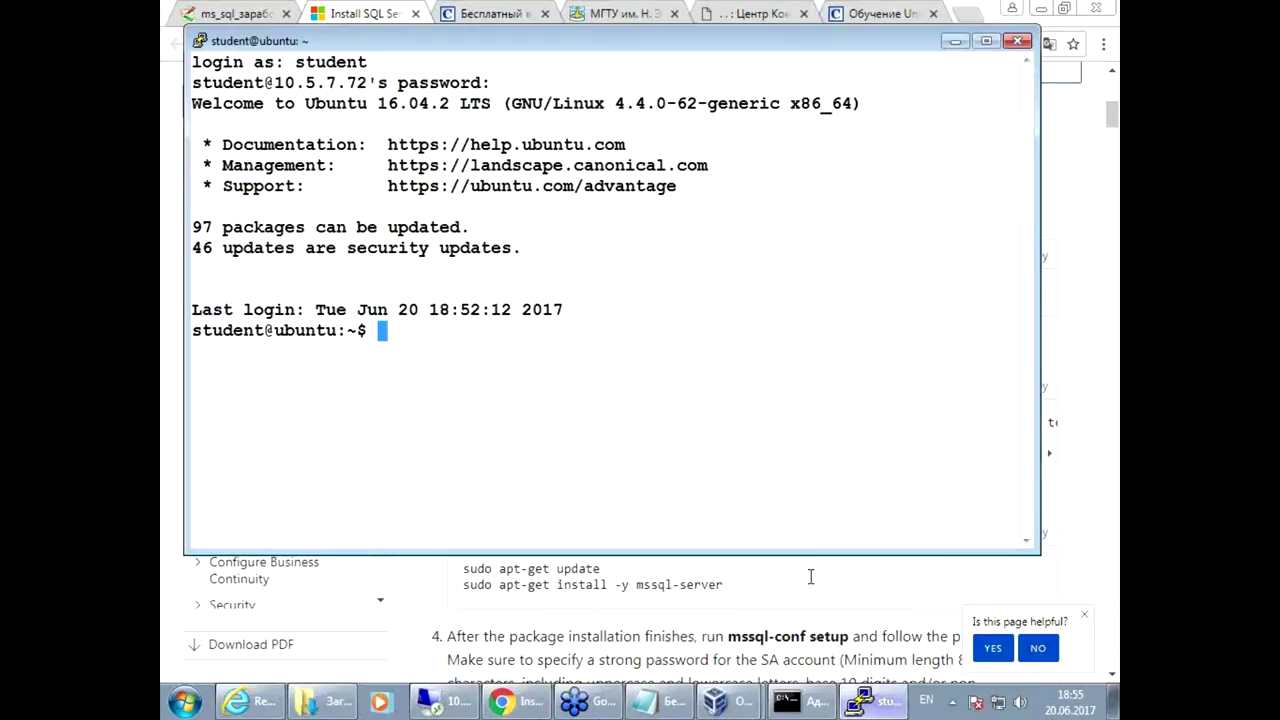
text(sudo)
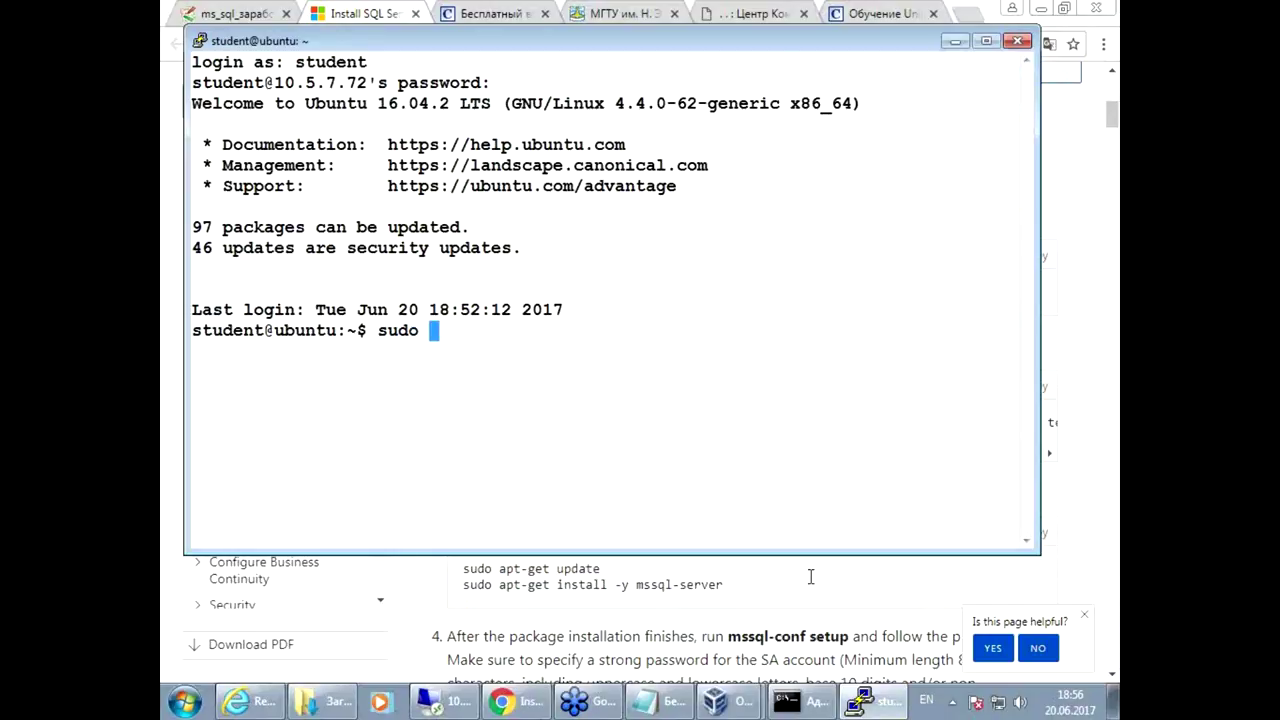
right_click(716, 410)
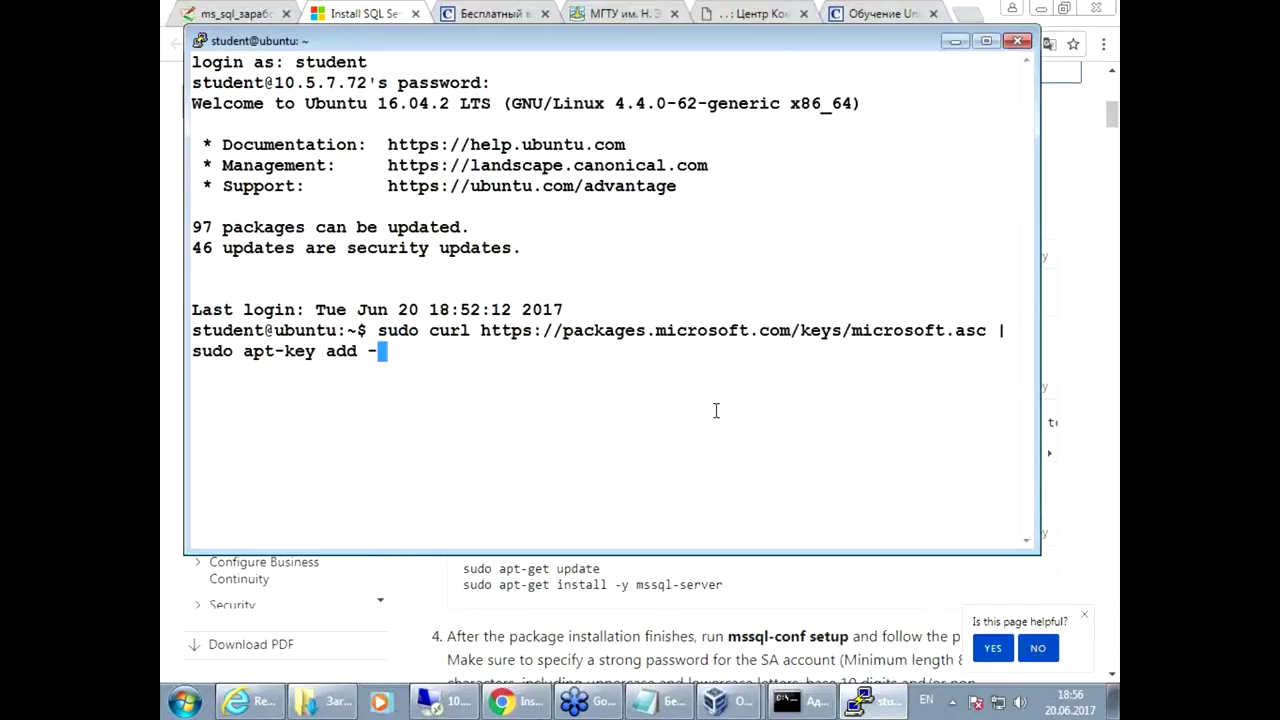
key(Return)
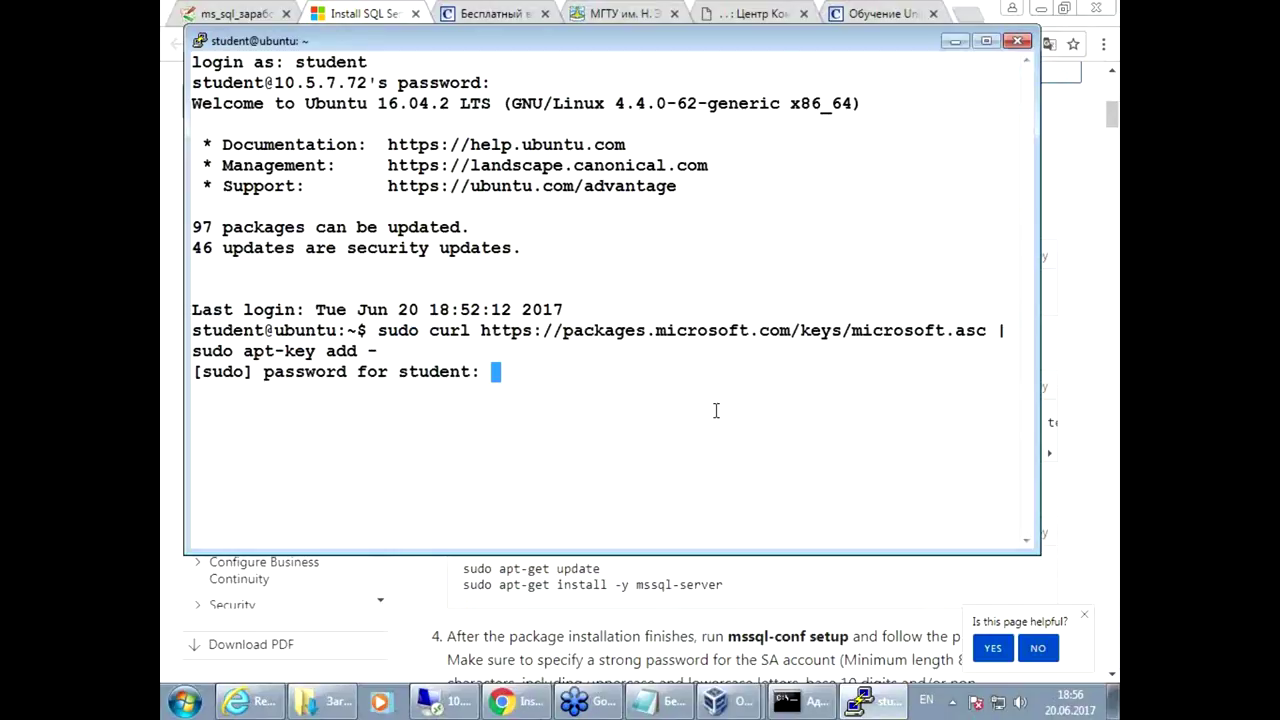
key(Return)
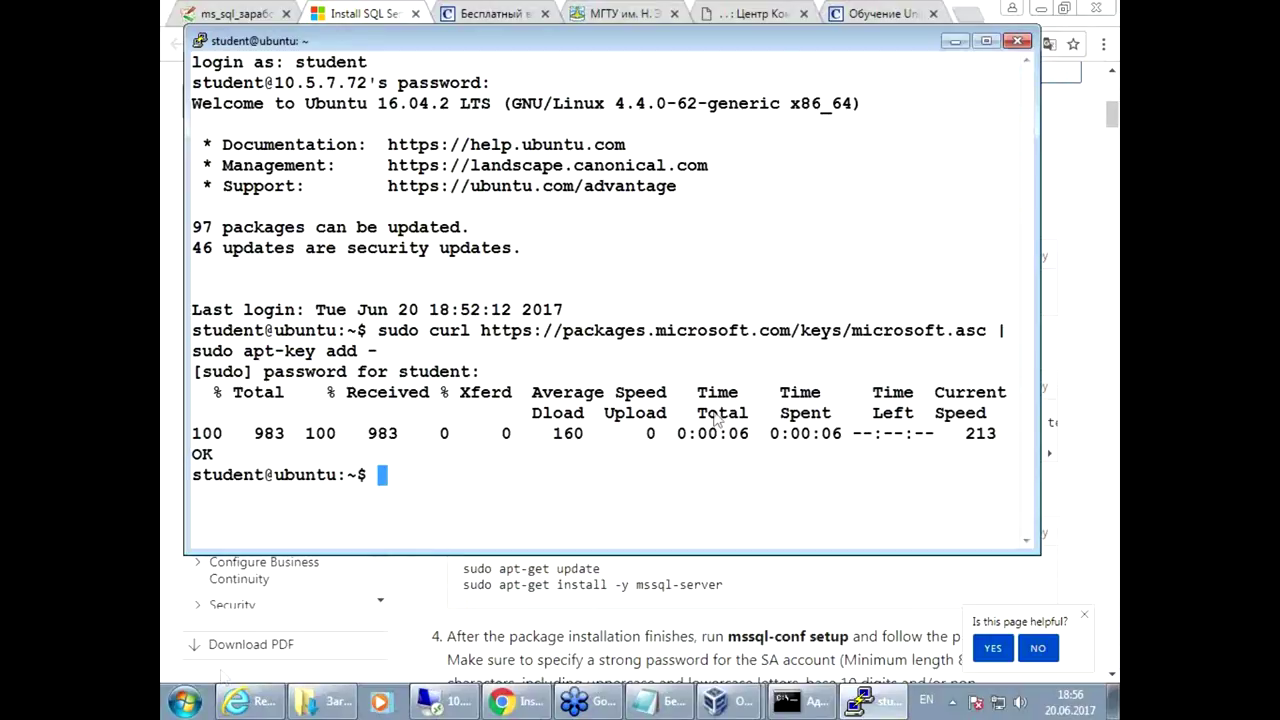
Step: Paste and run the repository registration command in PuTTY, creating mssql-server.list
click(408, 593)
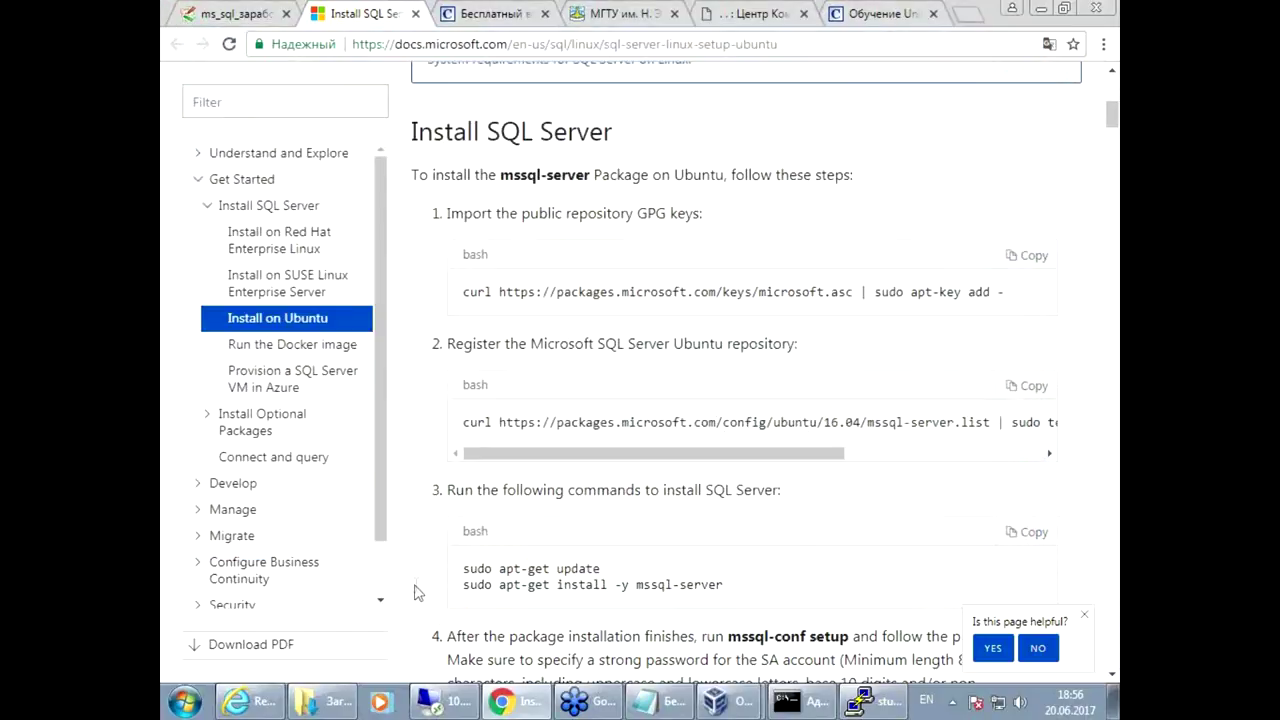
double_click(854, 293)
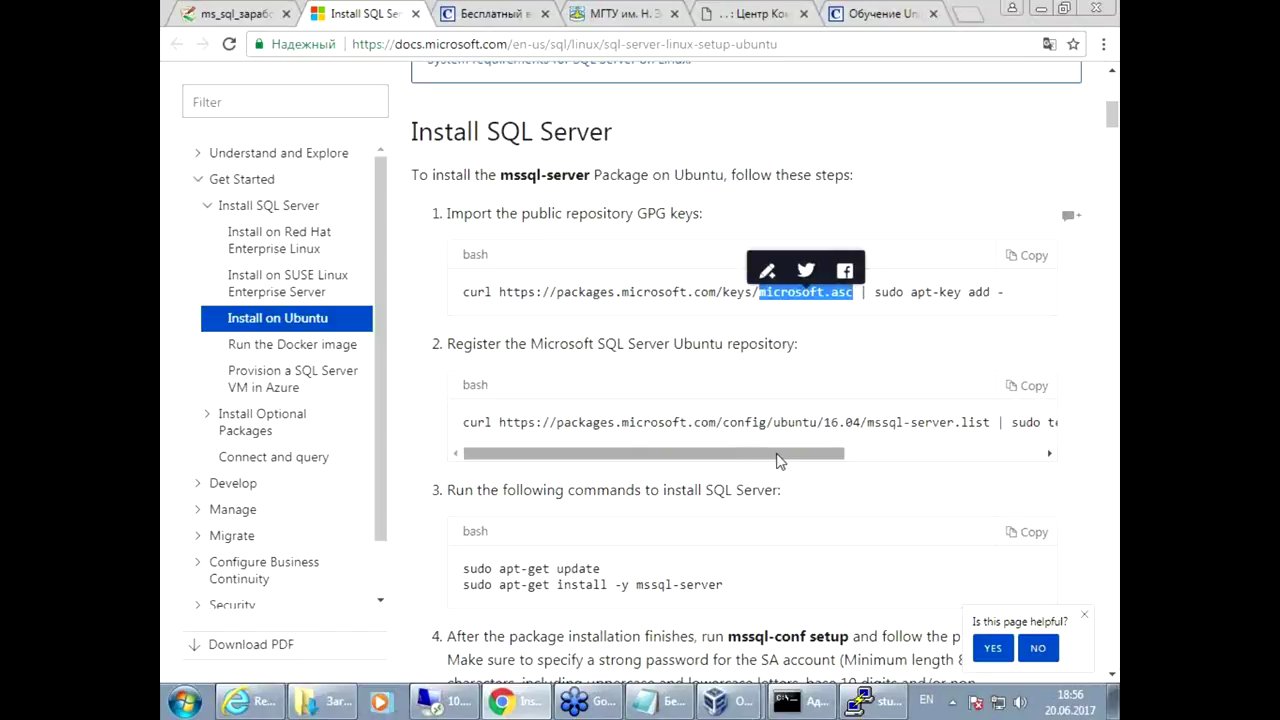
click(1034, 388)
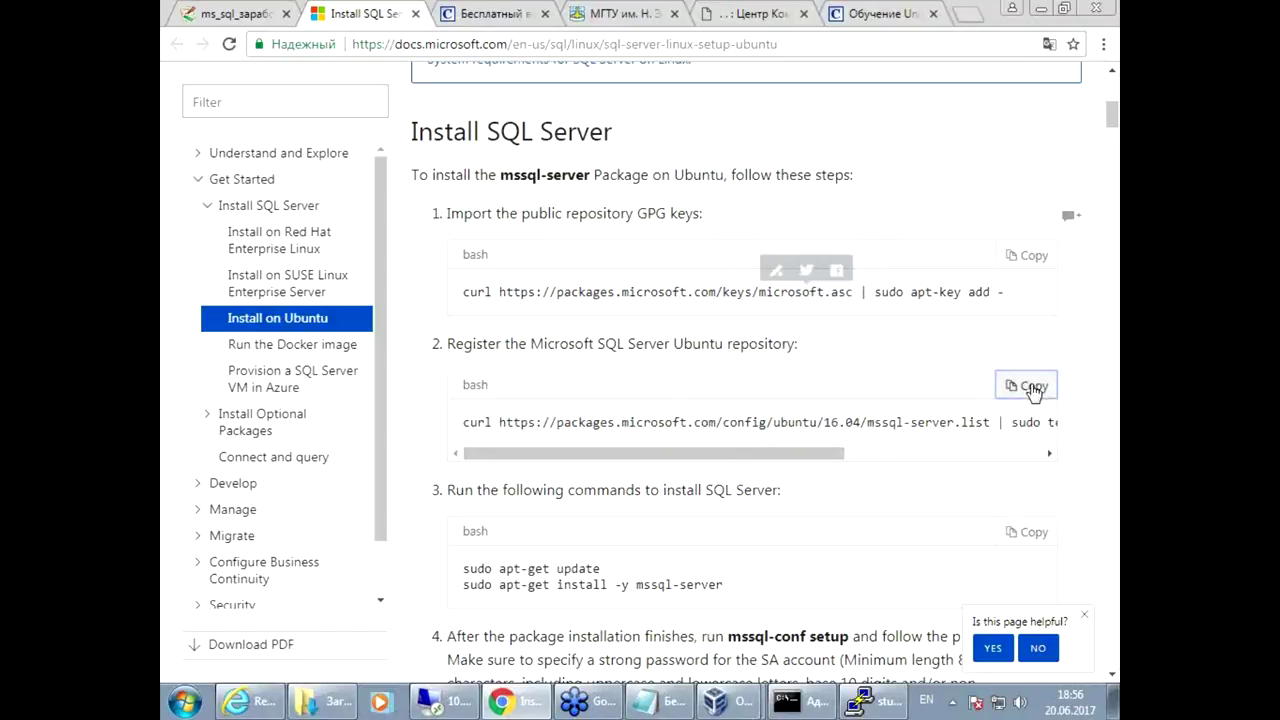
key(alt+Tab)
text(sudo)
right_click(743, 516)
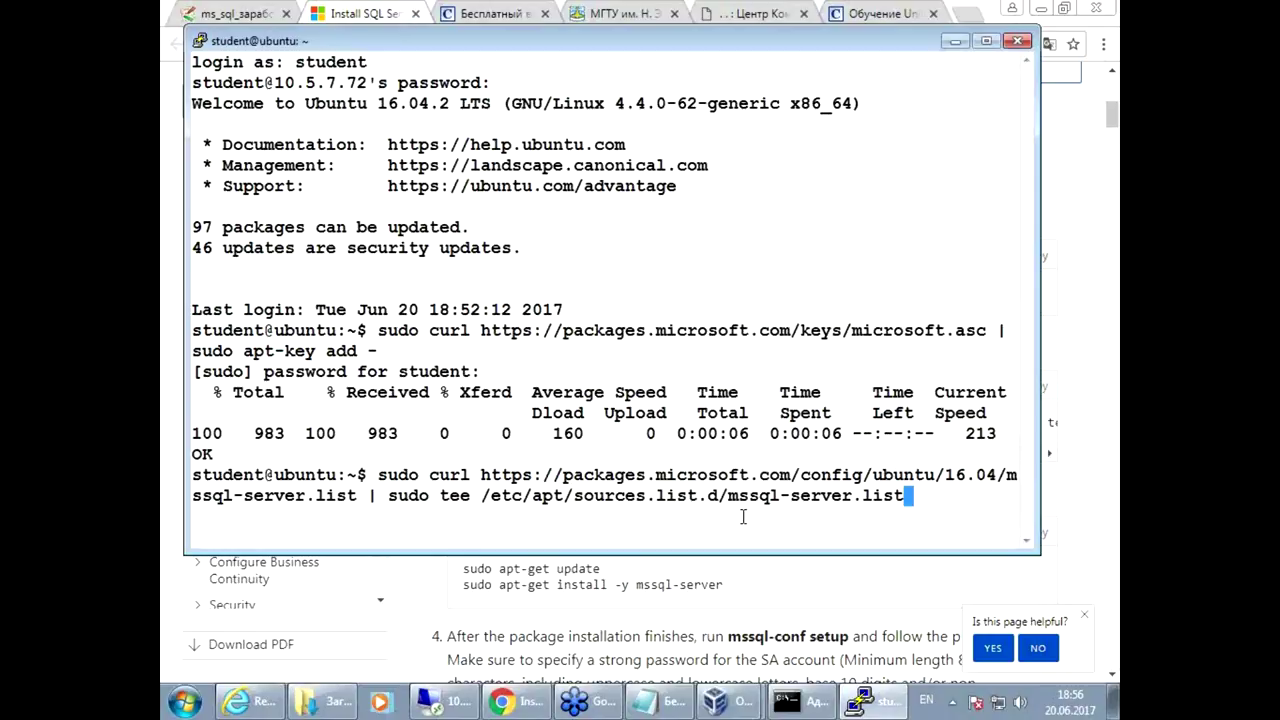
key(Left)
key(Left)
key(Left)
key(Left)
key(Left)
key(Left)
key(Left)
key(Left)
key(Left)
key(Left)
key(Left)
key(Left)
key(Left)
key(Left)
key(Left)
key(Left)
key(Left)
key(Left)
key(Left)
key(Left)
key(Left)
key(Left)
key(Left)
key(Left)
key(Left)
key(Left)
key(Left)
key(Left)
key(Left)
key(Left)
key(Left)
key(Left)
key(Left)
key(Left)
key(Left)
key(Left)
key(Left)
key(Left)
key(Left)
key(Left)
key(Left)
key(Left)
key(Left)
key(Left)
key(Left)
key(Left)
key(Left)
key(Left)
key(Left)
key(Left)
key(Left)
key(Left)
key(Left)
key(Left)
key(Left)
key(Left)
key(Left)
key(Left)
key(Left)
key(Left)
key(Left)
key(Left)
key(Left)
key(Left)
key(Left)
key(Left)
key(Left)
key(Left)
key(Left)
key(Left)
key(Left)
key(BackSpace)
key(BackSpace)
key(BackSpace)
key(BackSpace)
key(BackSpace)
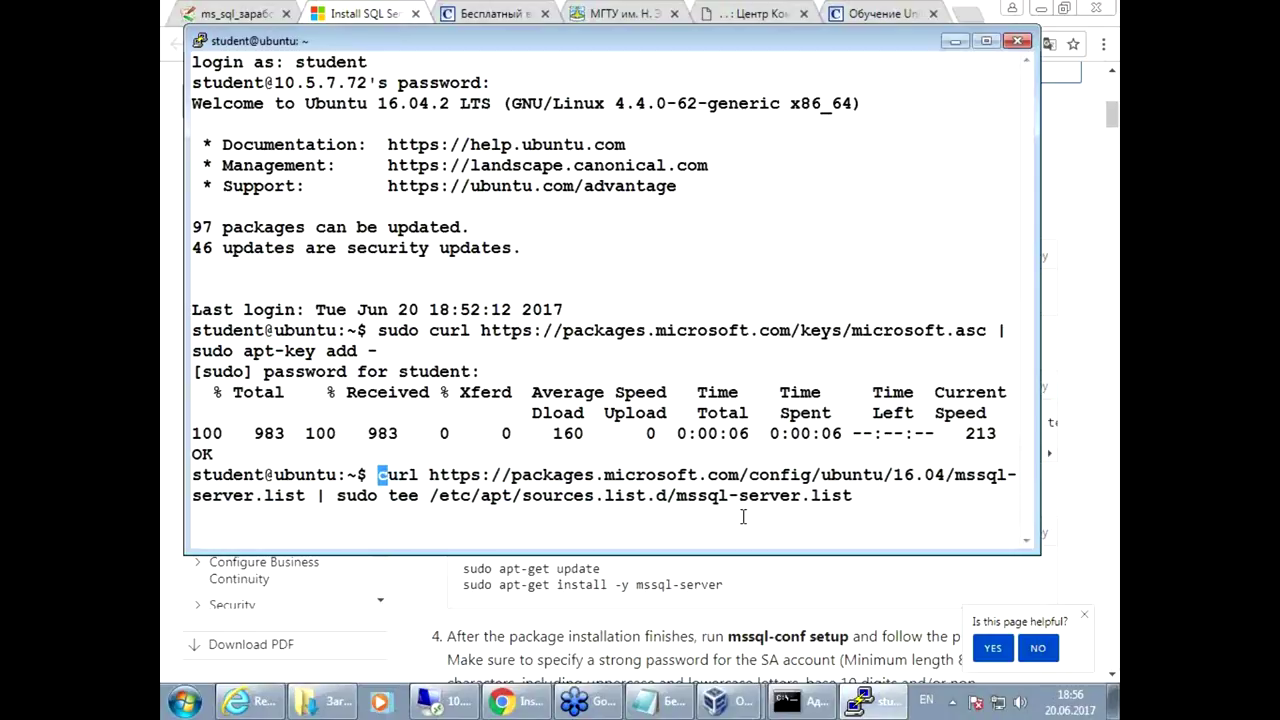
key(Return)
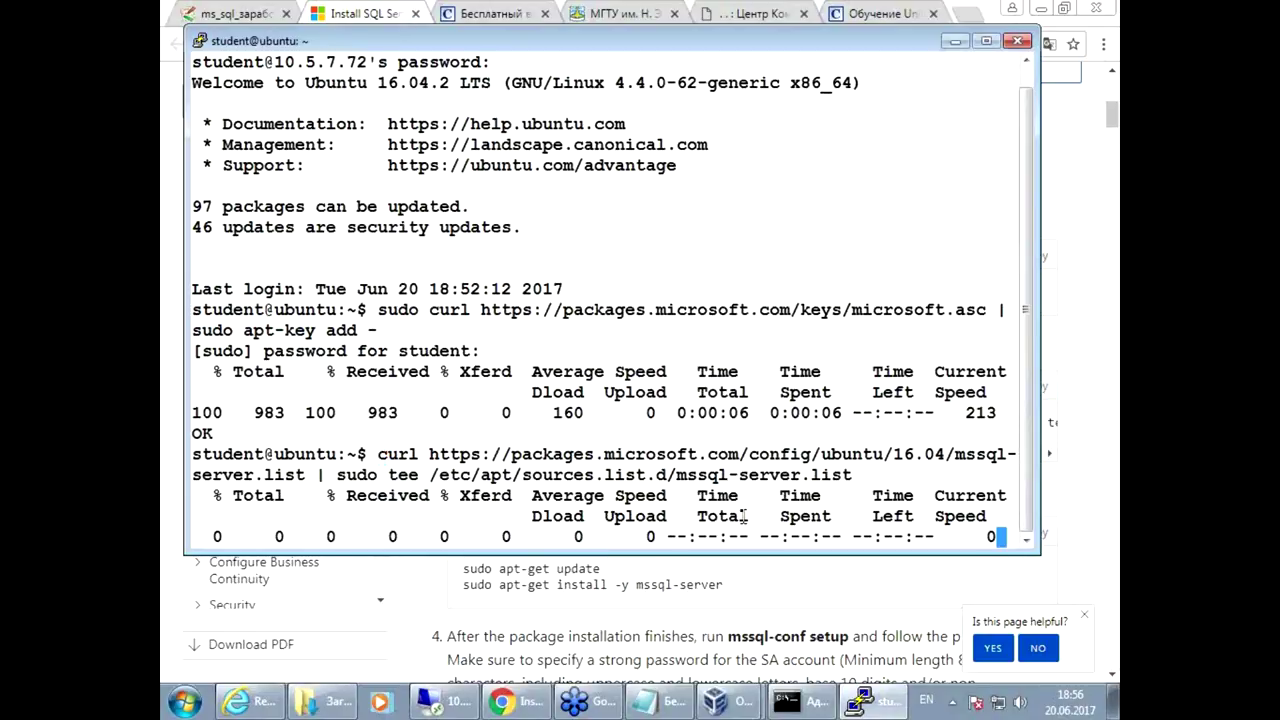
key(Return)
key(Return)
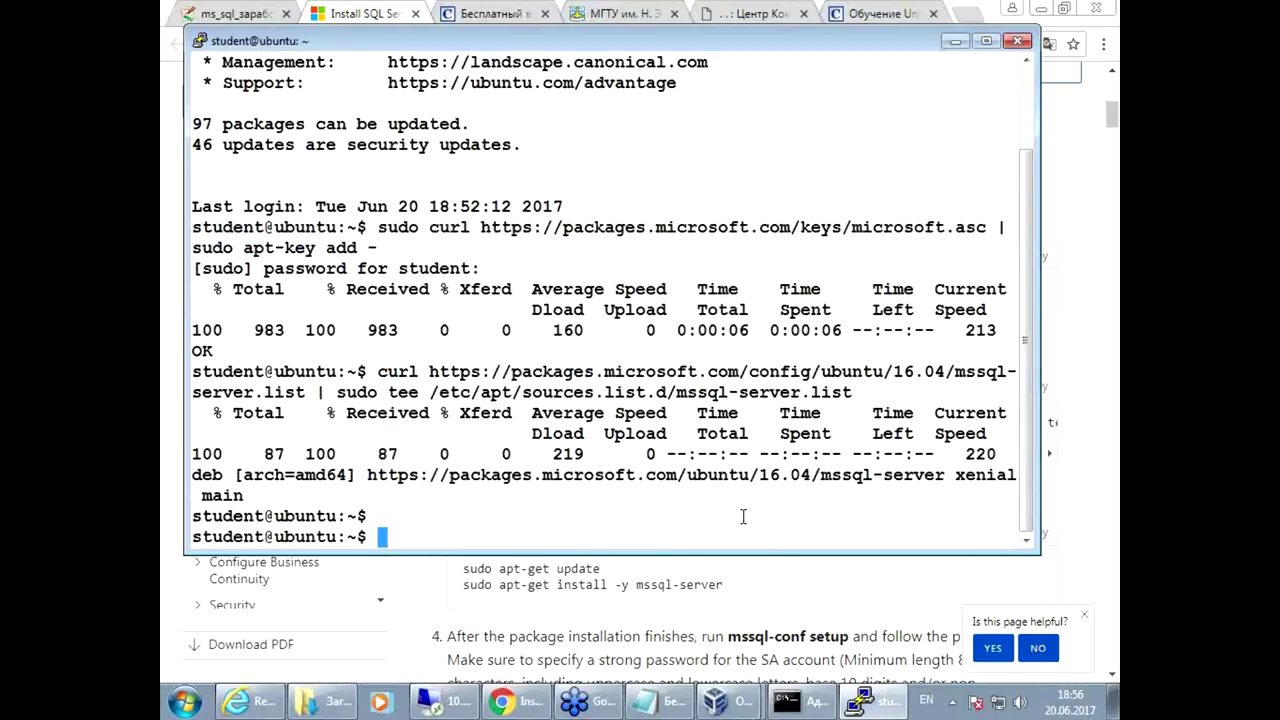
Step: Highlight the key download, repository host and sudo apt-key parts of the earlier commands
drag(432, 208, 987, 207)
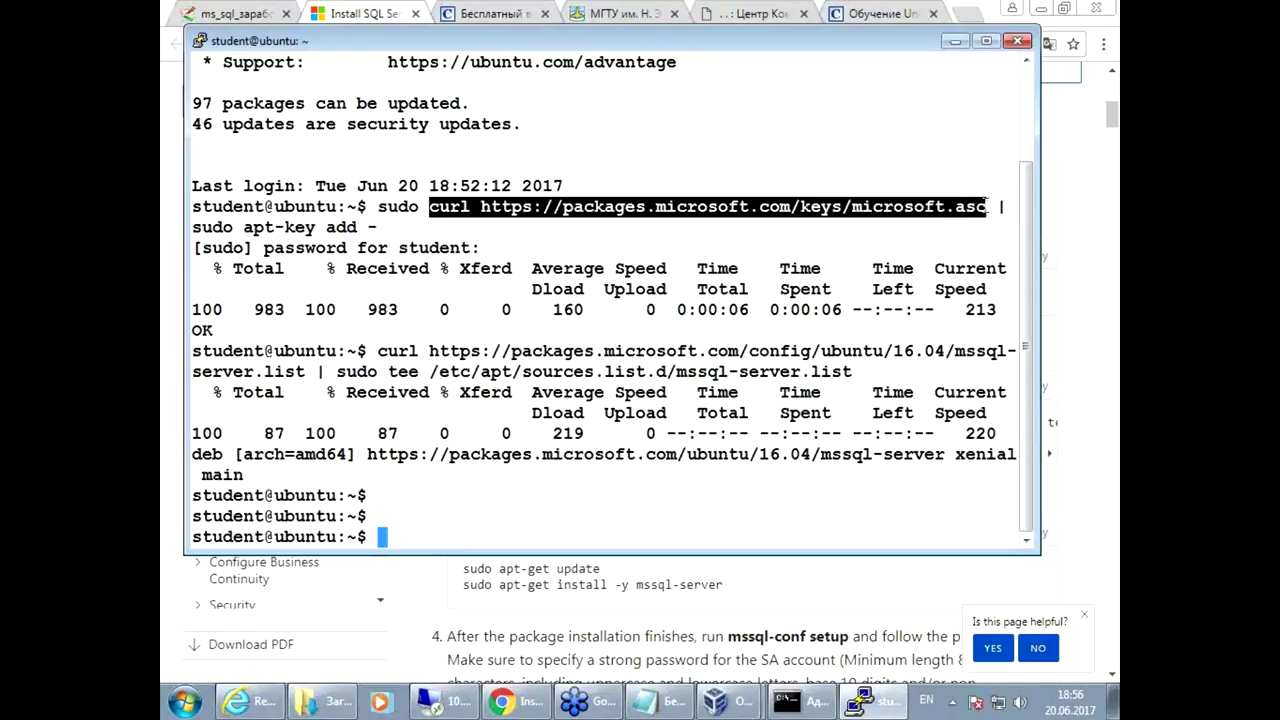
click(702, 216)
drag(564, 208, 790, 208)
click(251, 285)
drag(196, 228, 290, 226)
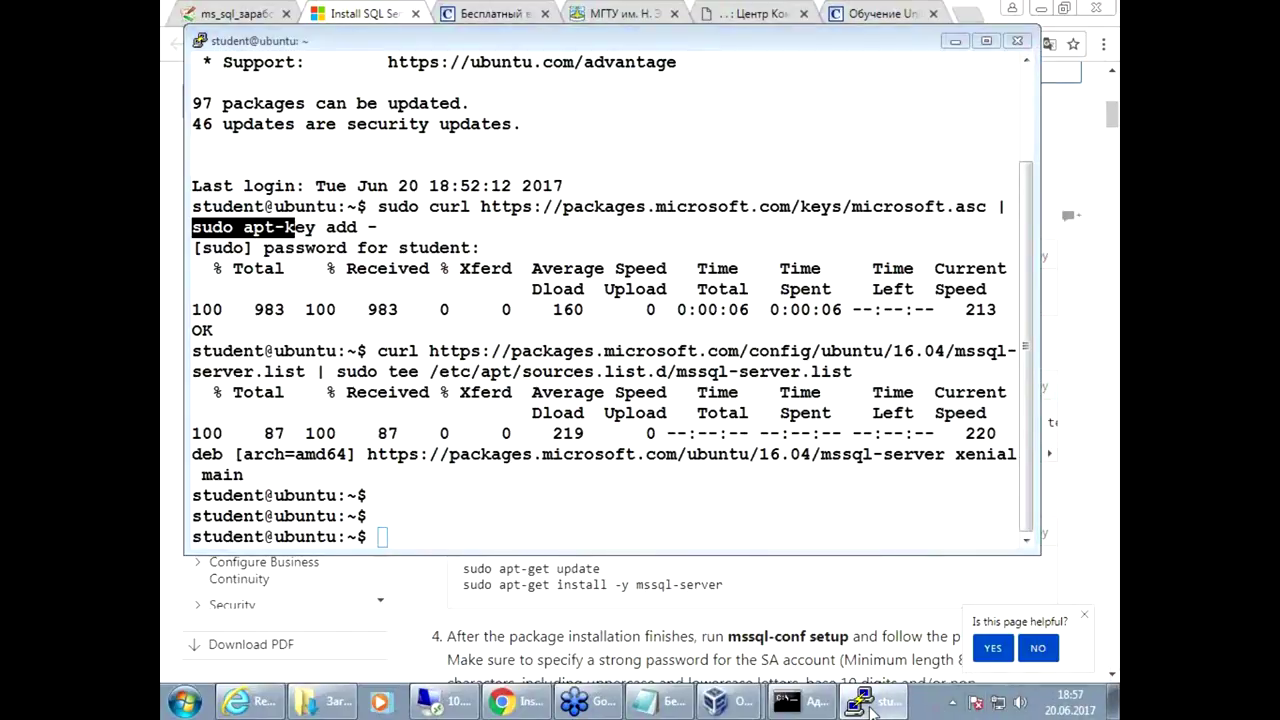
click(632, 352)
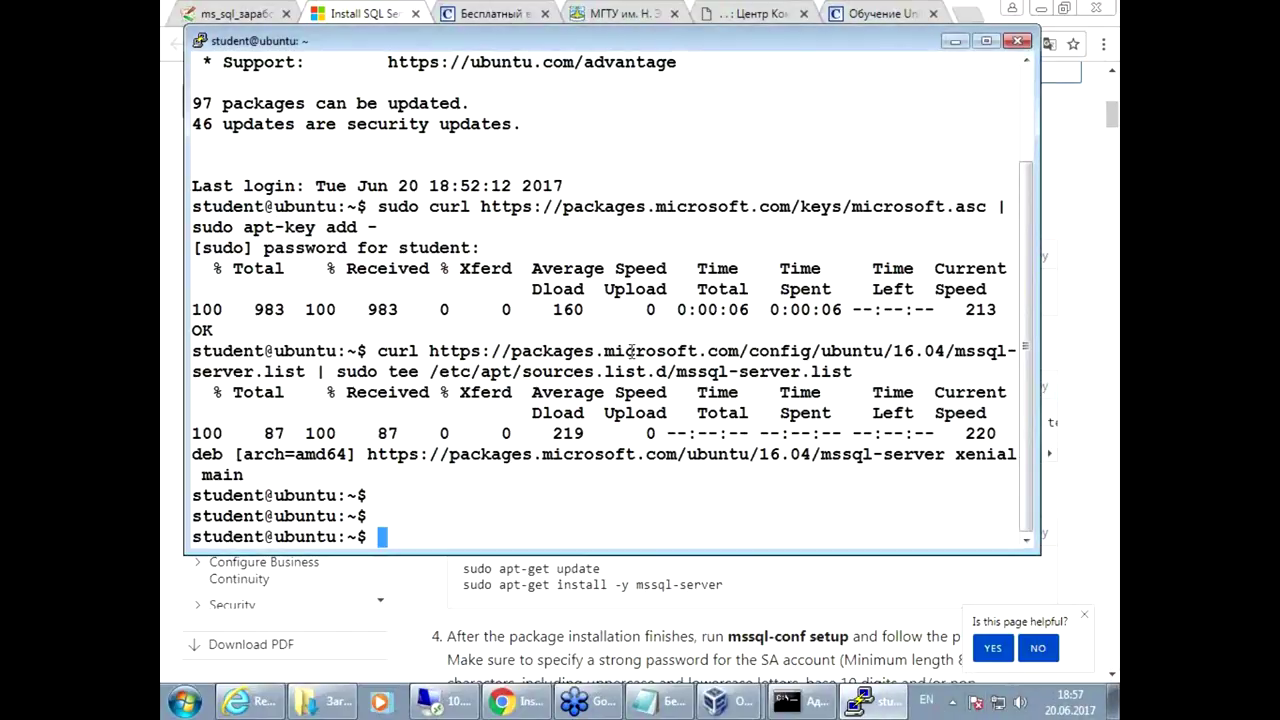
Step: Paste the repository registration command again, then cancel it with Ctrl+C
key(alt+Tab)
click(1045, 385)
key(alt+Tab)
right_click(687, 391)
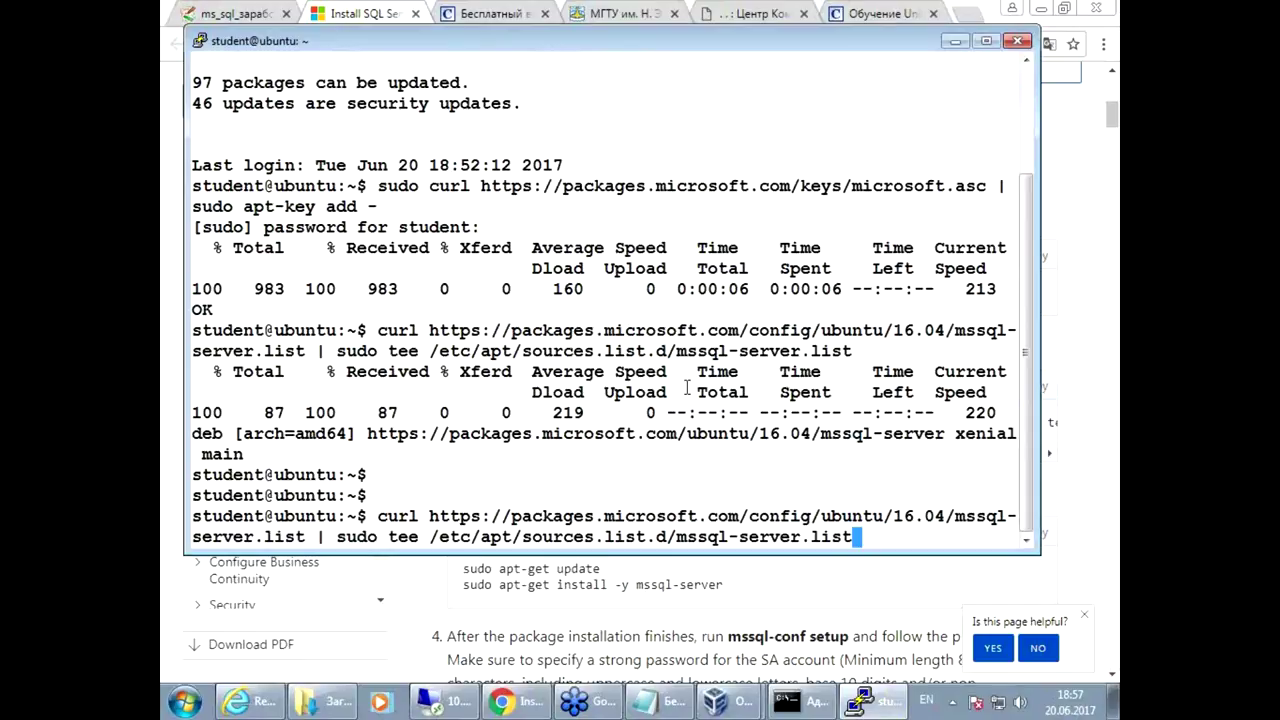
key(BackSpace)
key(BackSpace)
key(BackSpace)
key(BackSpace)
key(BackSpace)
key(BackSpace)
key(BackSpace)
key(BackSpace)
key(BackSpace)
key(BackSpace)
key(BackSpace)
key(BackSpace)
key(BackSpace)
key(BackSpace)
key(BackSpace)
key(BackSpace)
key(BackSpace)
key(BackSpace)
key(BackSpace)
key(BackSpace)
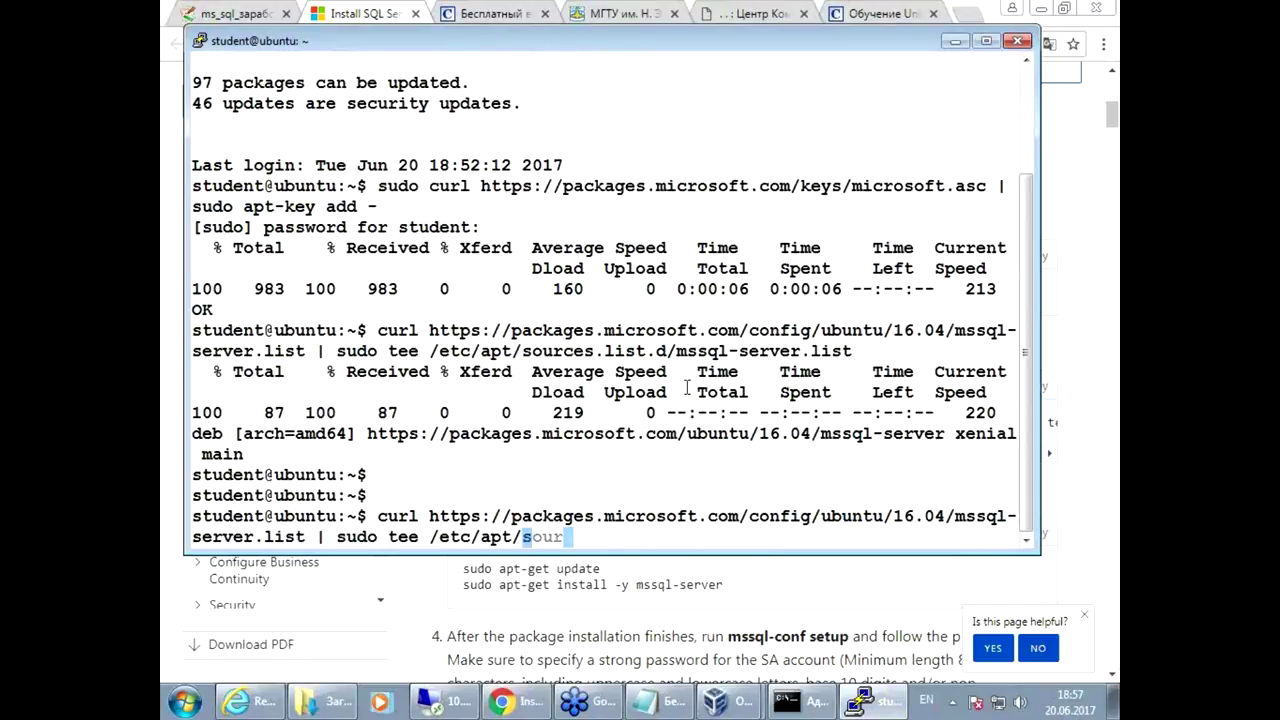
key(BackSpace)
key(BackSpace)
key(BackSpace)
key(BackSpace)
key(BackSpace)
key(BackSpace)
key(BackSpace)
key(BackSpace)
key(BackSpace)
key(BackSpace)
key(BackSpace)
key(BackSpace)
key(BackSpace)
key(BackSpace)
key(BackSpace)
key(BackSpace)
key(BackSpace)
key(BackSpace)
key(BackSpace)
key(BackSpace)
key(ctrl+c)
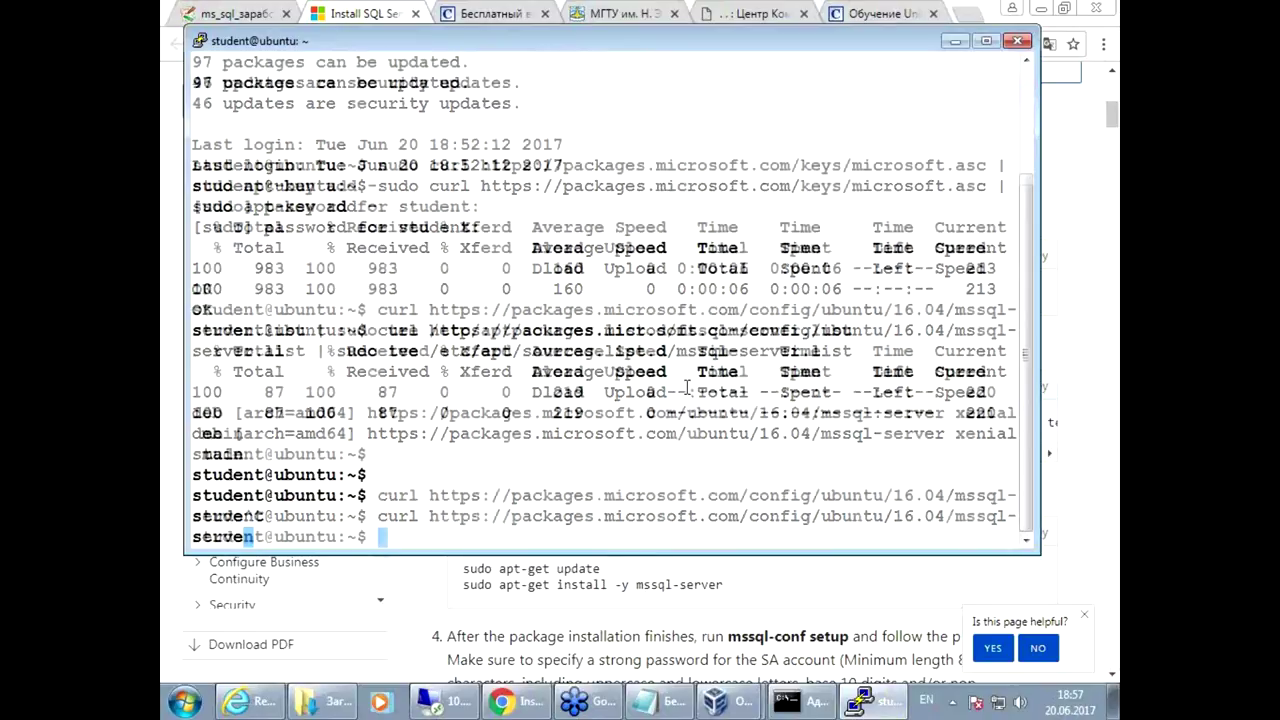
key(Return)
key(Return)
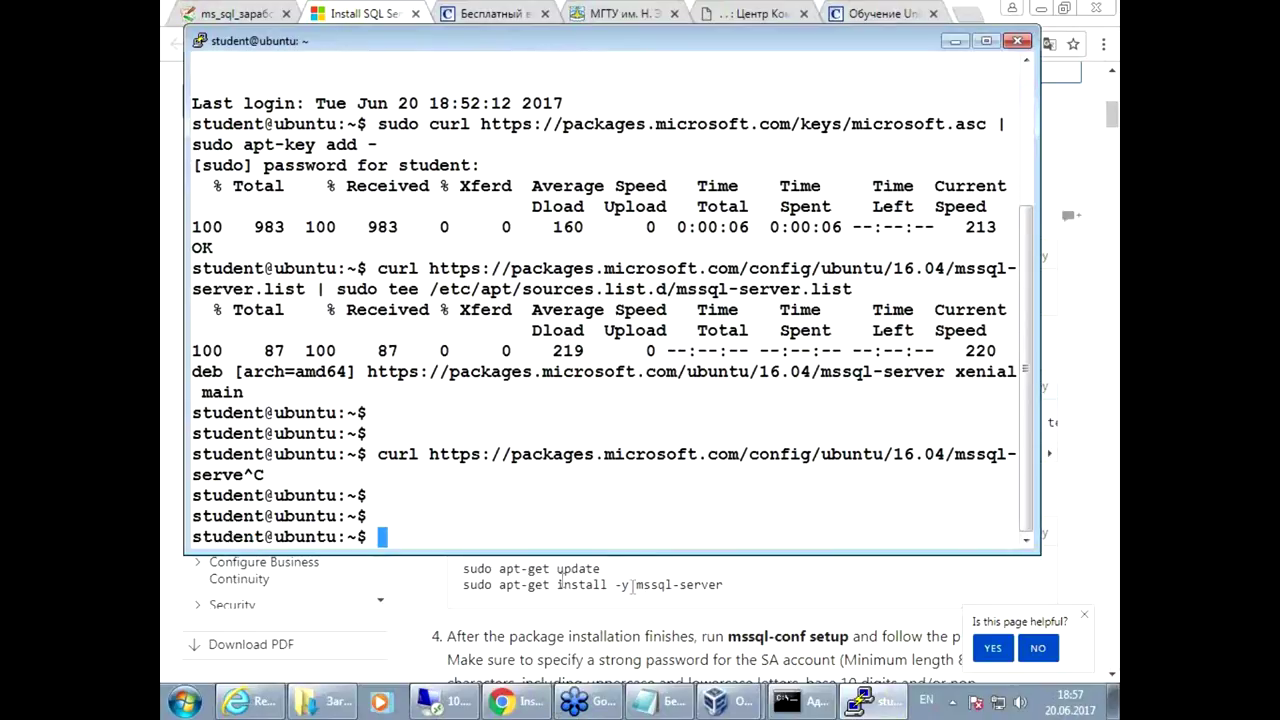
Step: Run 'sudo apt update' to refresh the package lists
text(apt)
key(Left)
key(Left)
key(Left)
key(Left)
text(sudo)
key(Right)
key(Right)
key(Right)
key(Right)
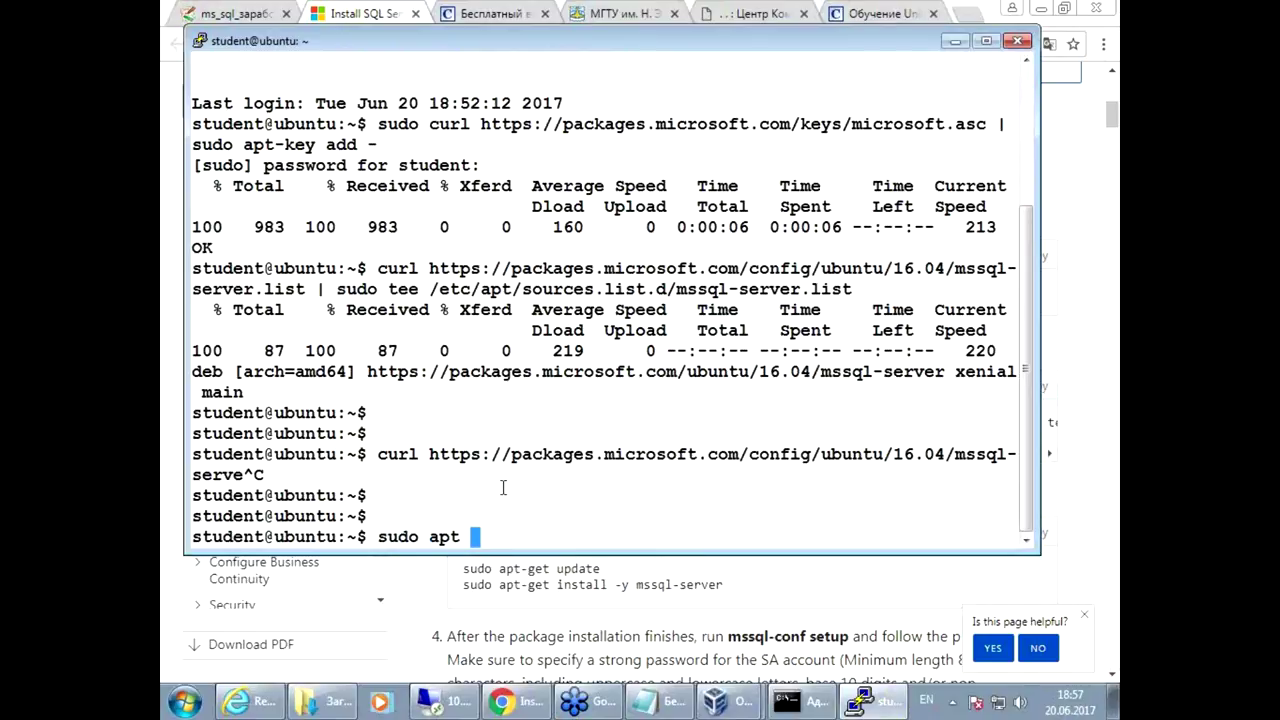
text(update)
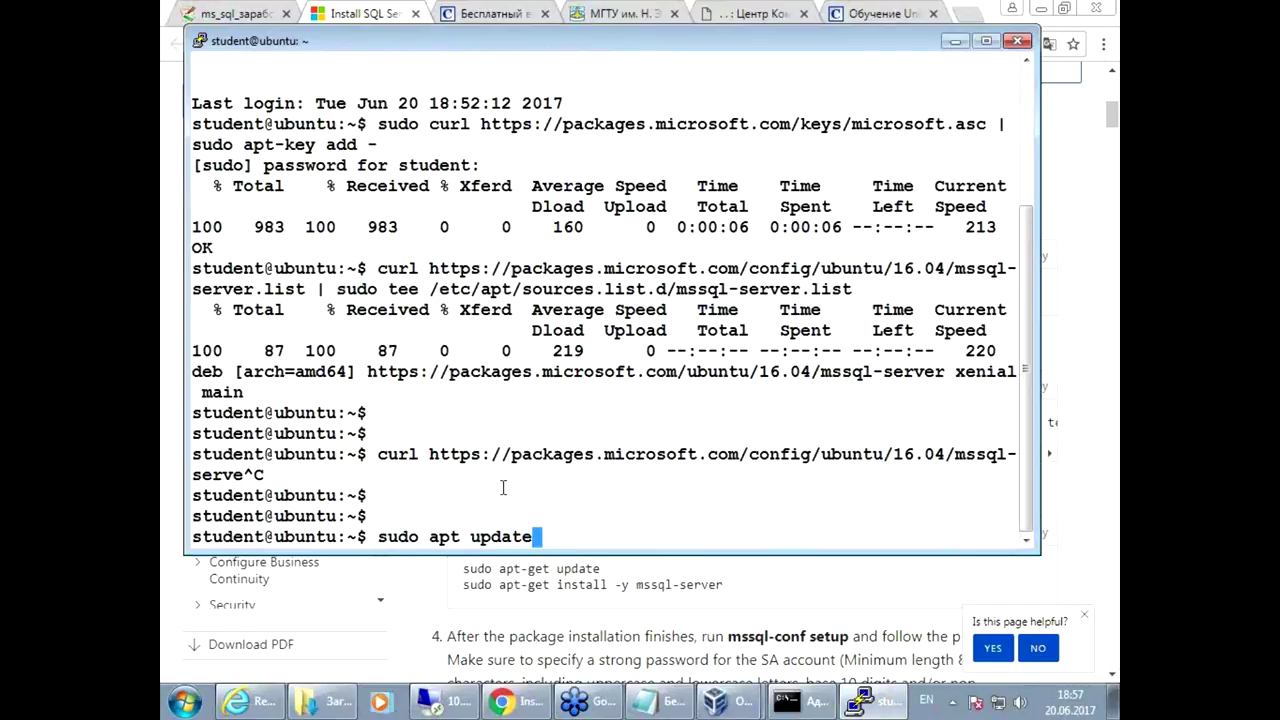
key(Return)
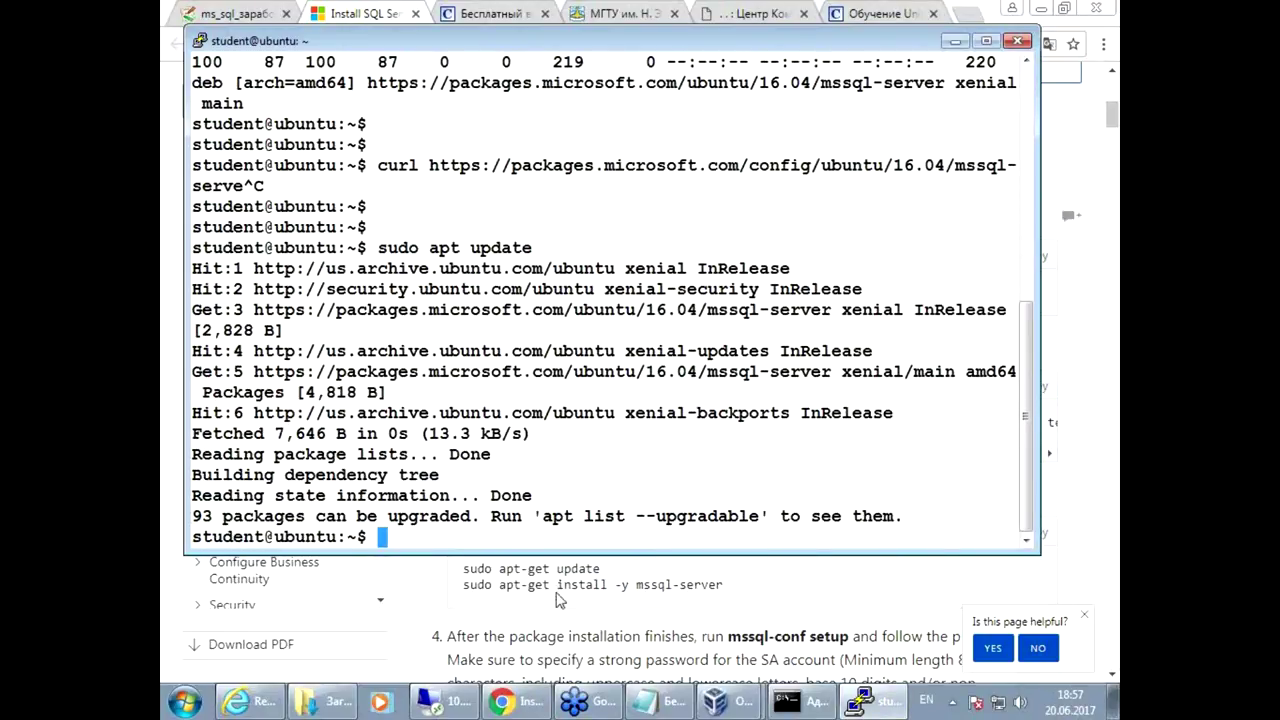
Step: Paste and run the mssql-server install command from the docs in PuTTY
click(506, 586)
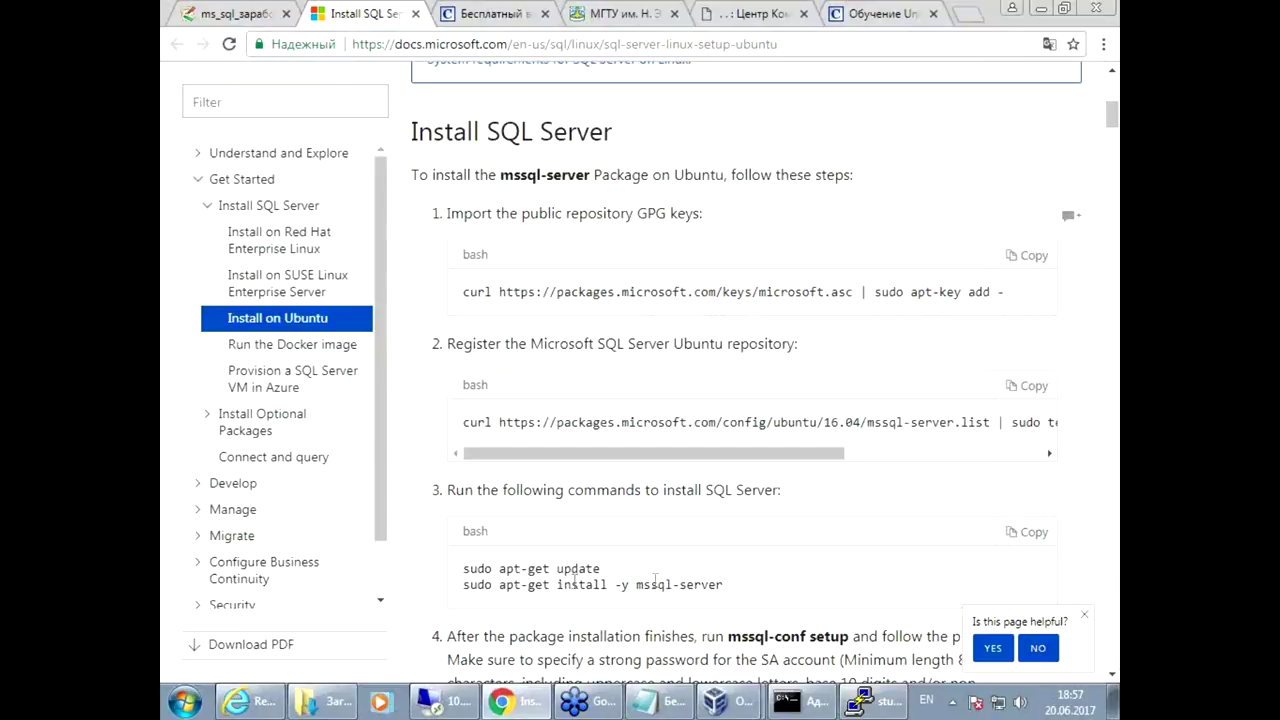
triple_click(719, 583)
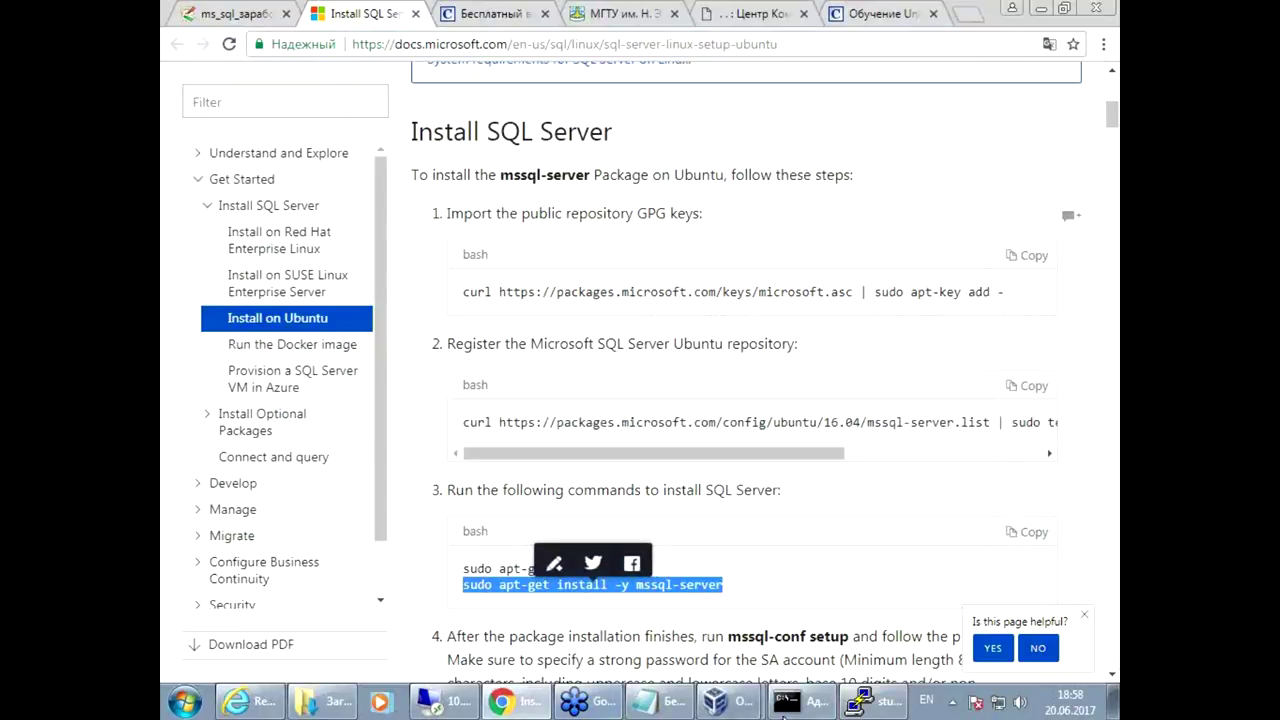
click(862, 701)
right_click(628, 435)
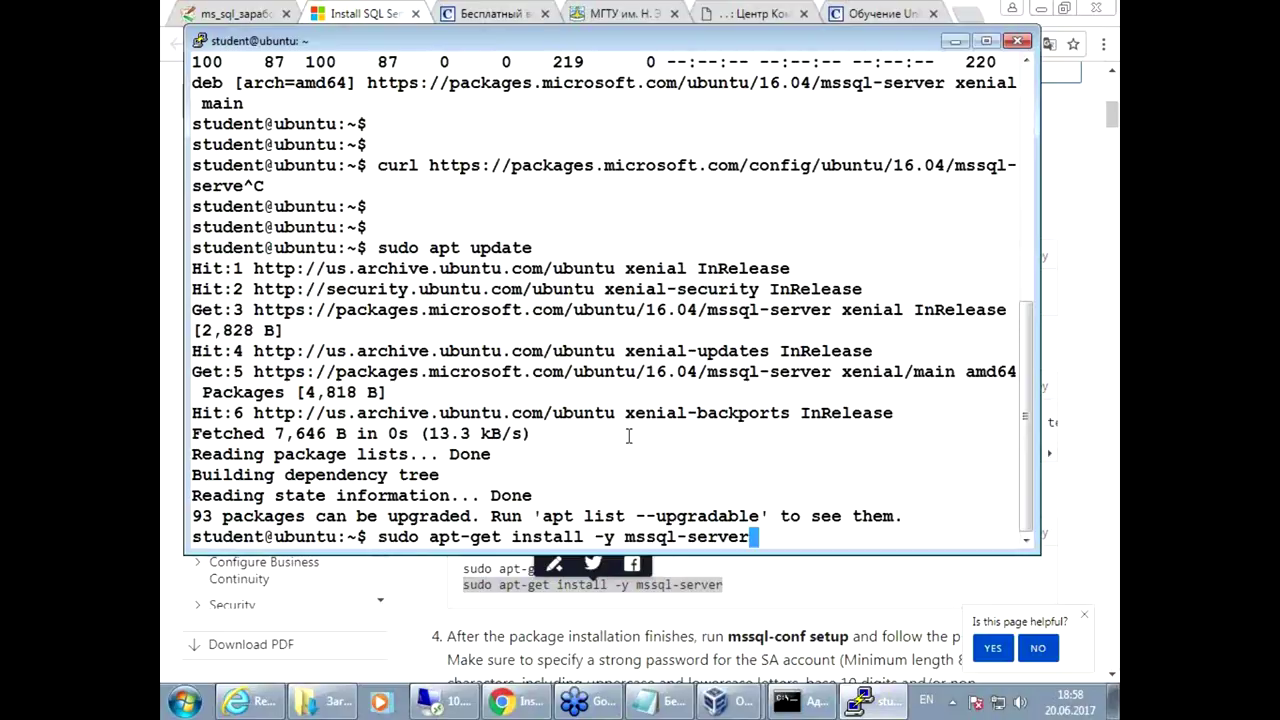
key(Return)
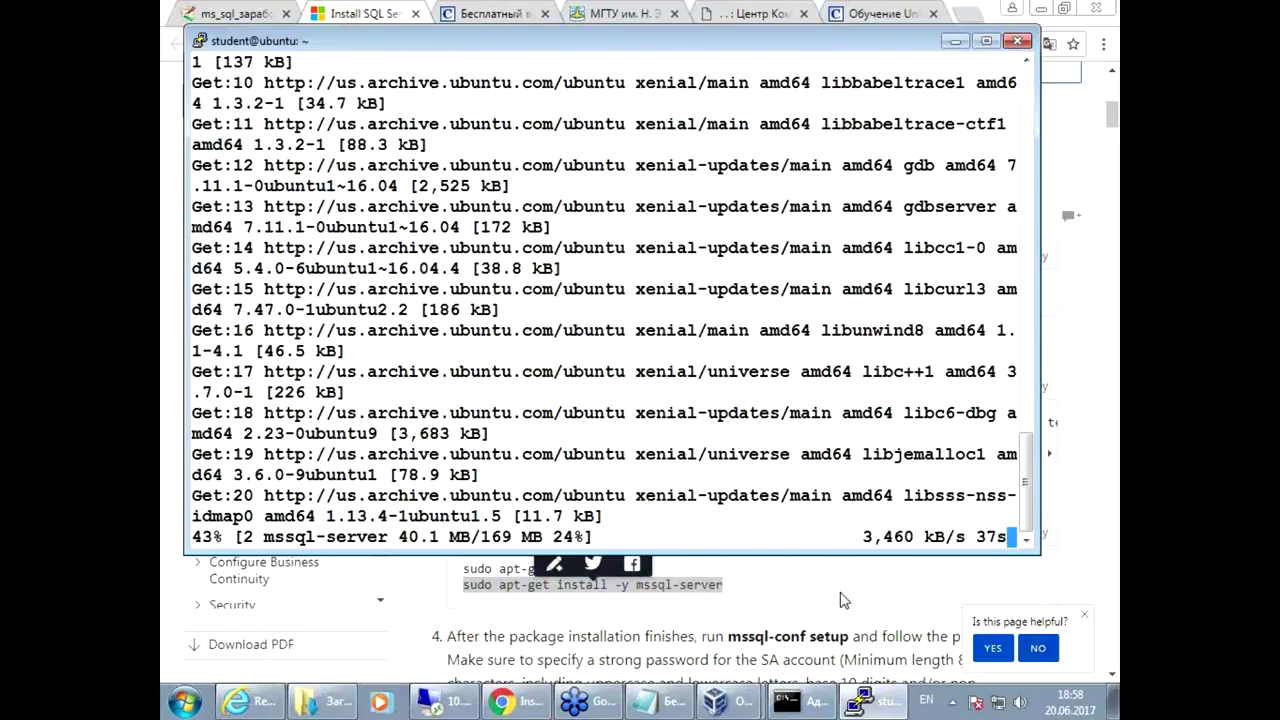
Step: Select the SQL process and network port check commands on the course wiki page
click(235, 13)
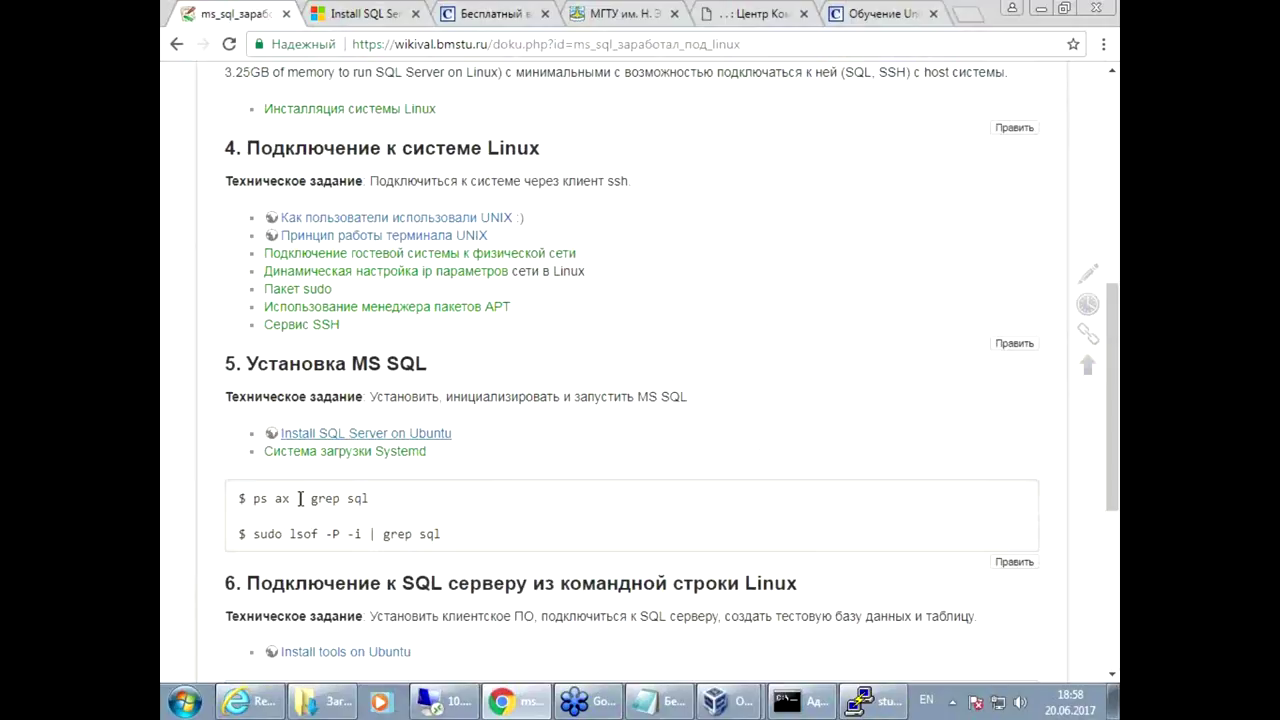
triple_click(365, 500)
drag(253, 535, 439, 536)
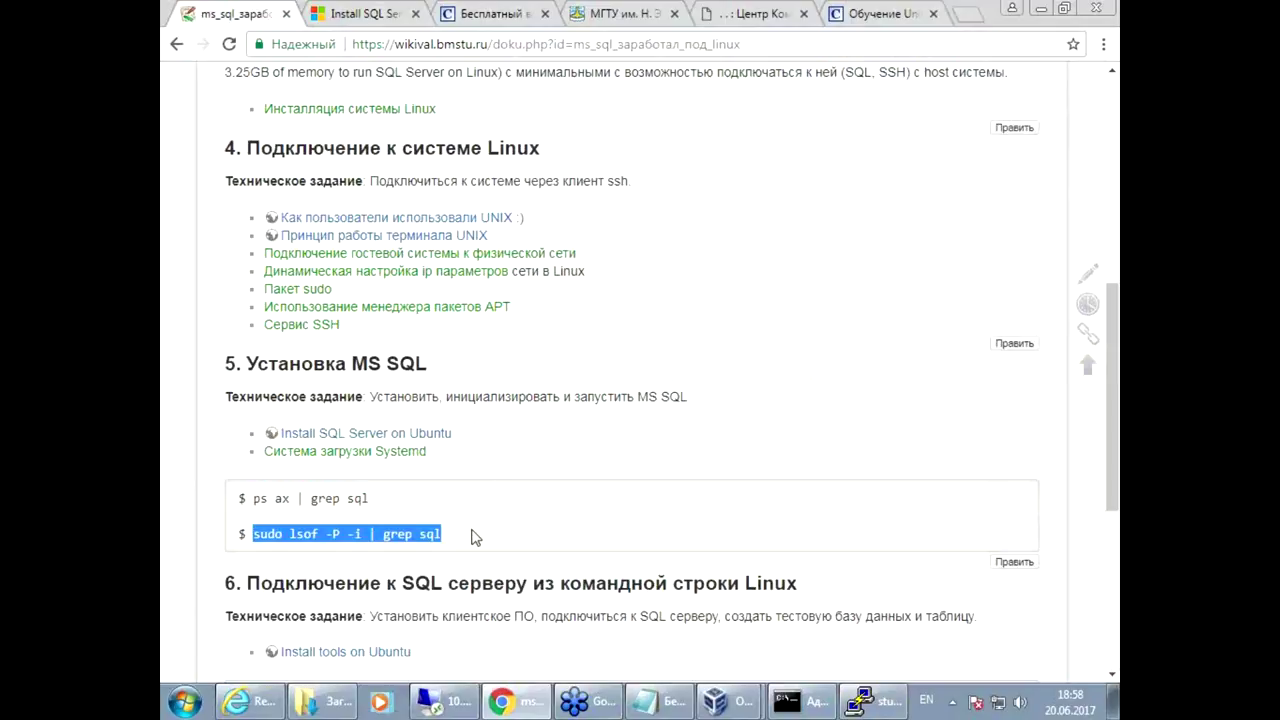
click(476, 536)
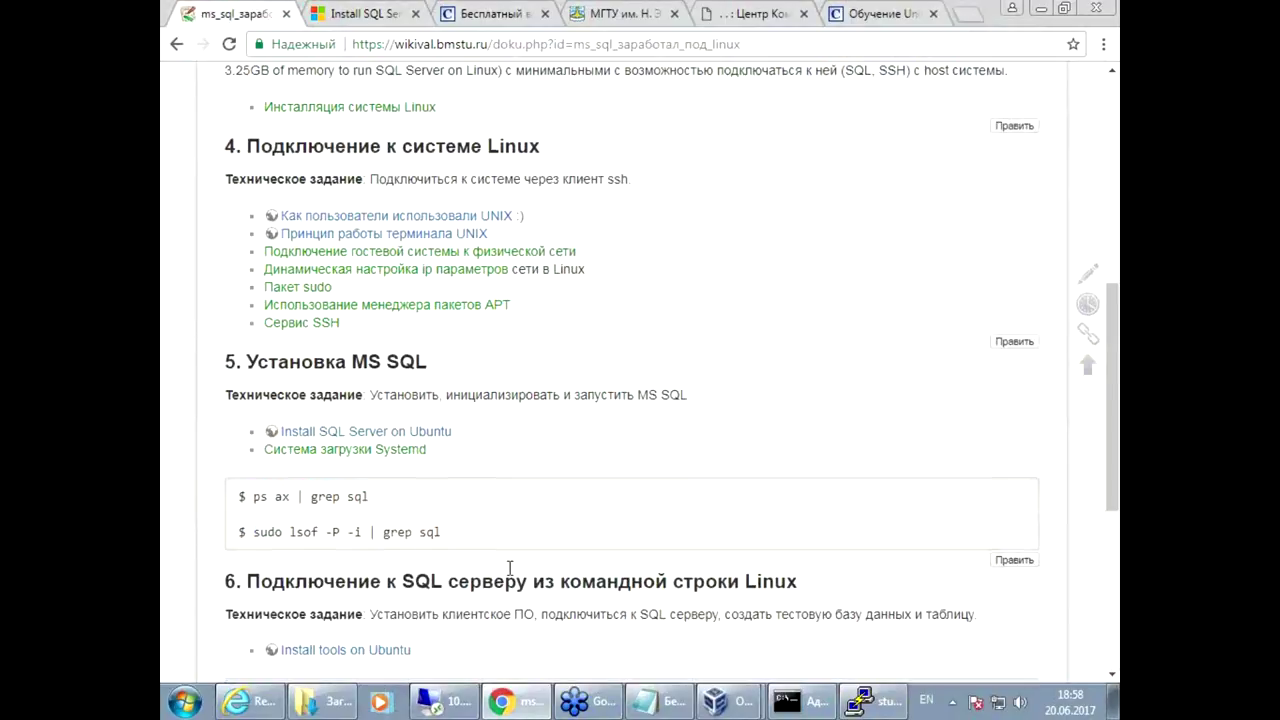
scroll(509, 567, down, 3)
Step: Return to PuTTY and wait for mssql-server 14.0.600.250-2 to finish installing
click(866, 702)
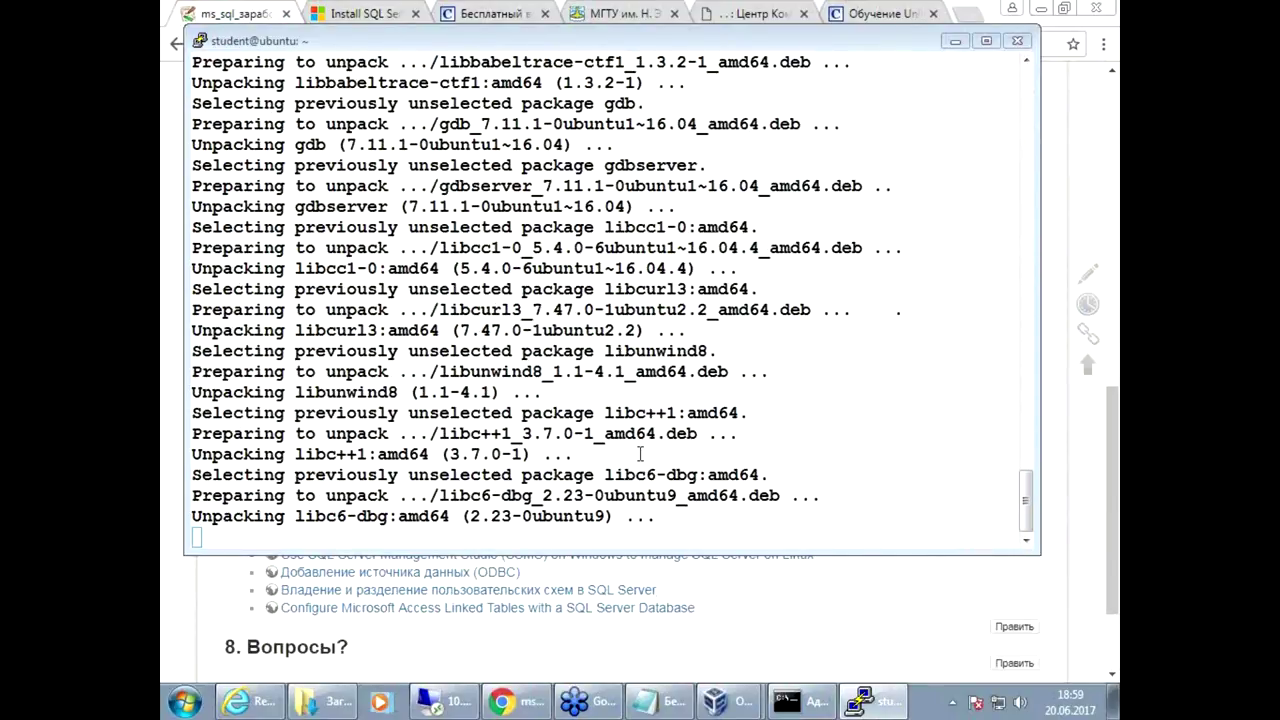
drag(790, 371, 819, 371)
click(694, 437)
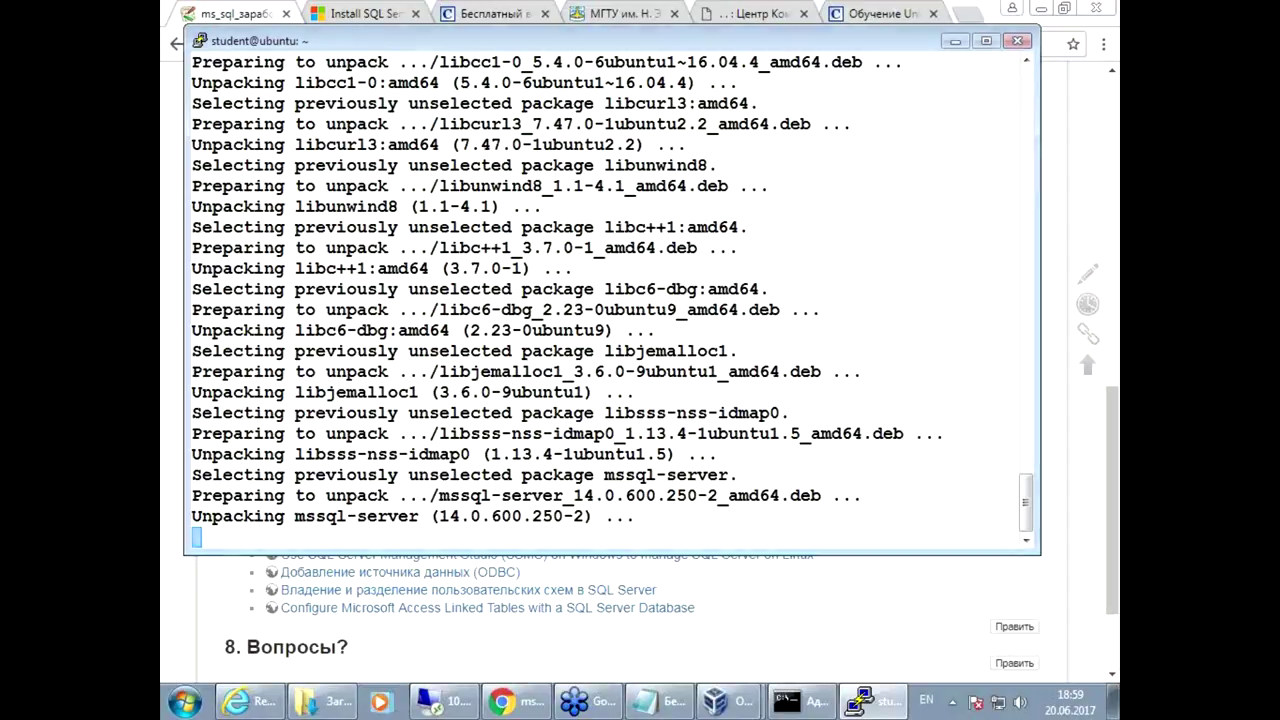
drag(654, 49, 655, 93)
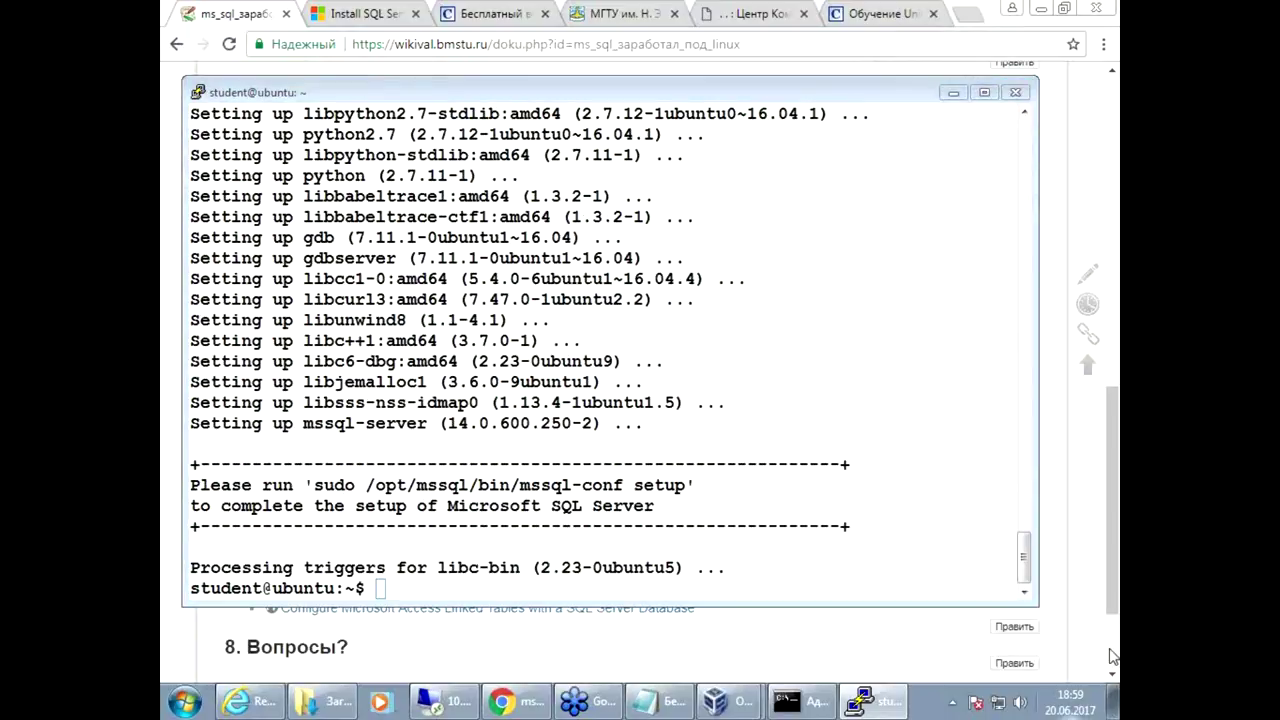
Step: Copy 'sudo /opt/mssql/bin/mssql-conf setup' from the install instructions page
mouse_move(873, 701)
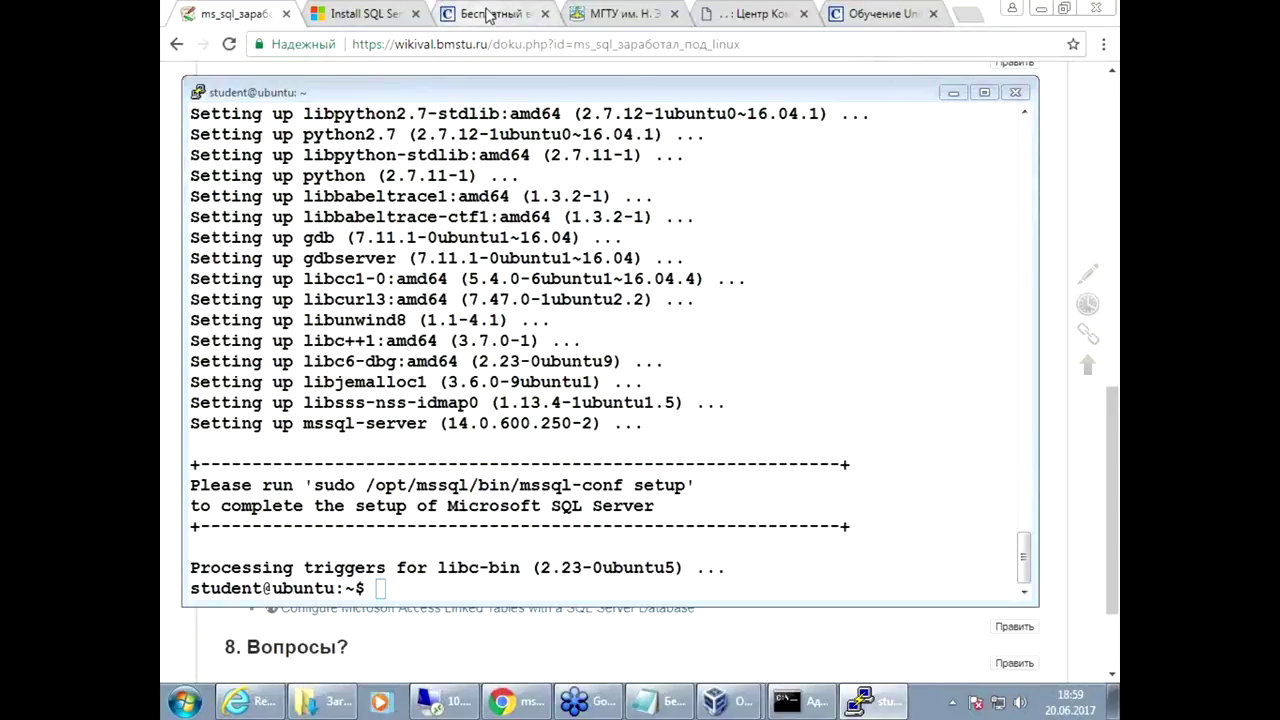
click(368, 13)
scroll(800, 570, down, 4)
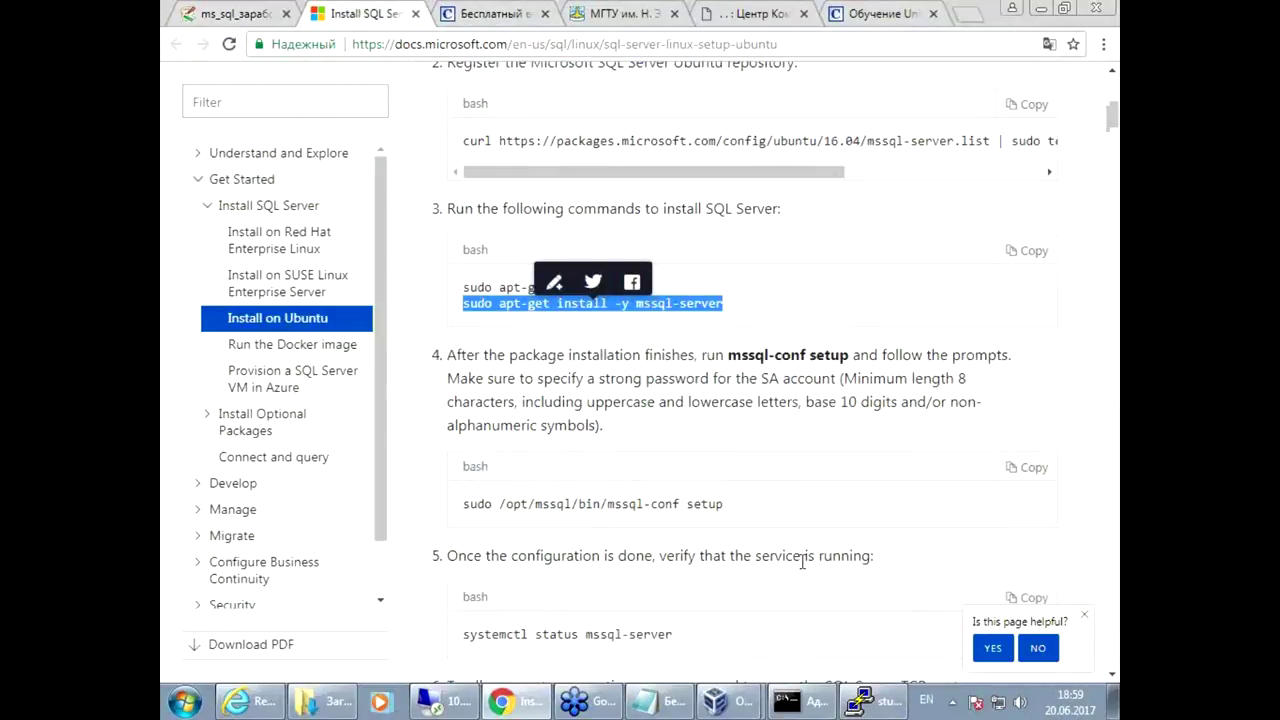
scroll(800, 570, down, 2)
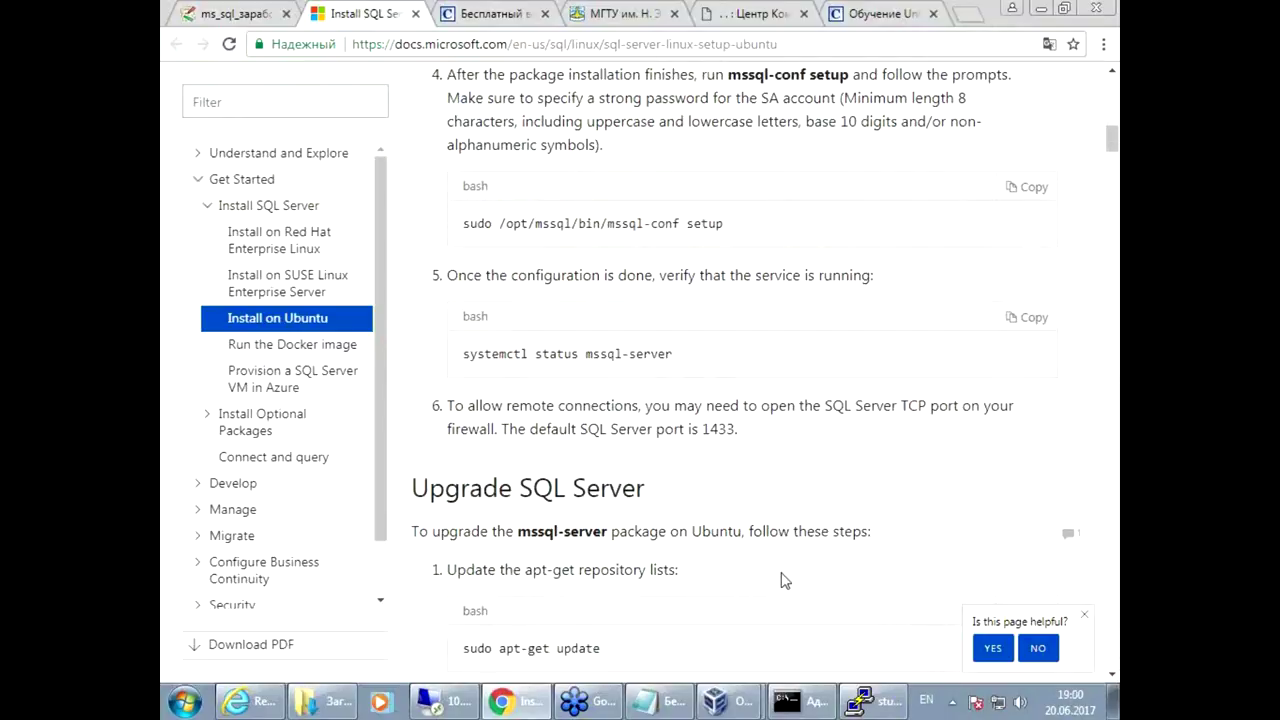
scroll(783, 580, up, 1)
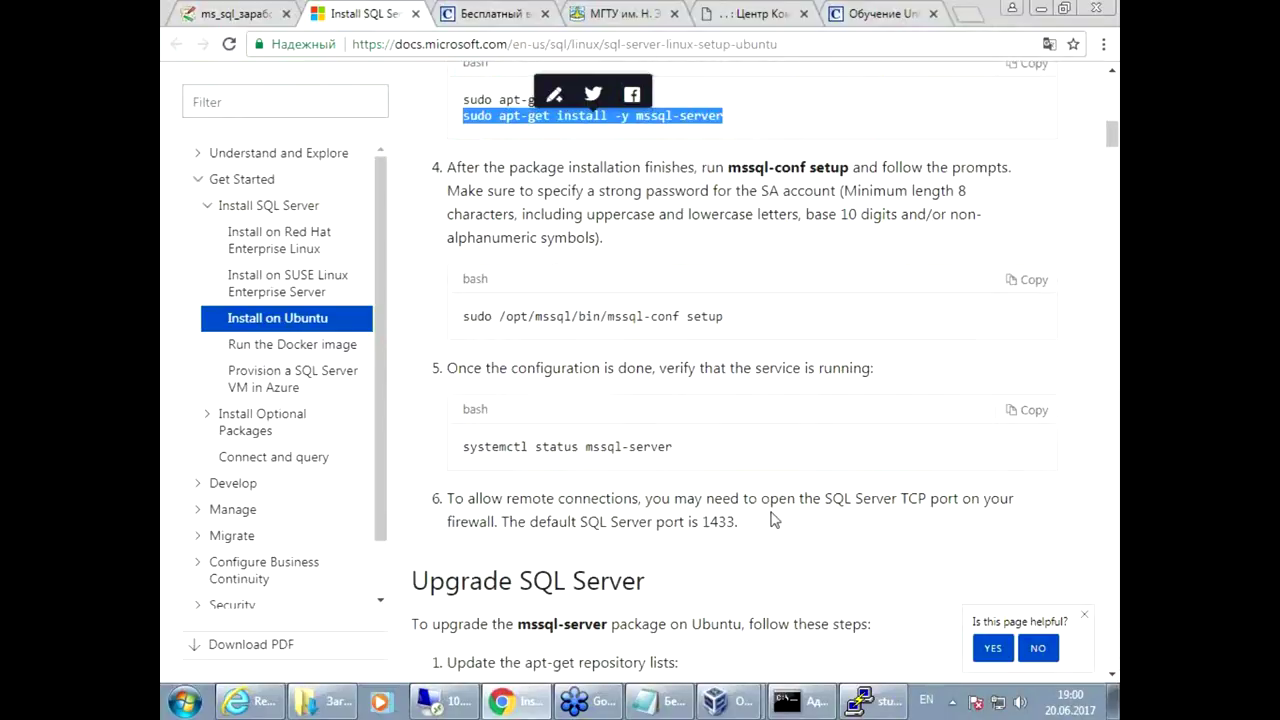
click(466, 318)
drag(466, 318, 729, 310)
click(1034, 281)
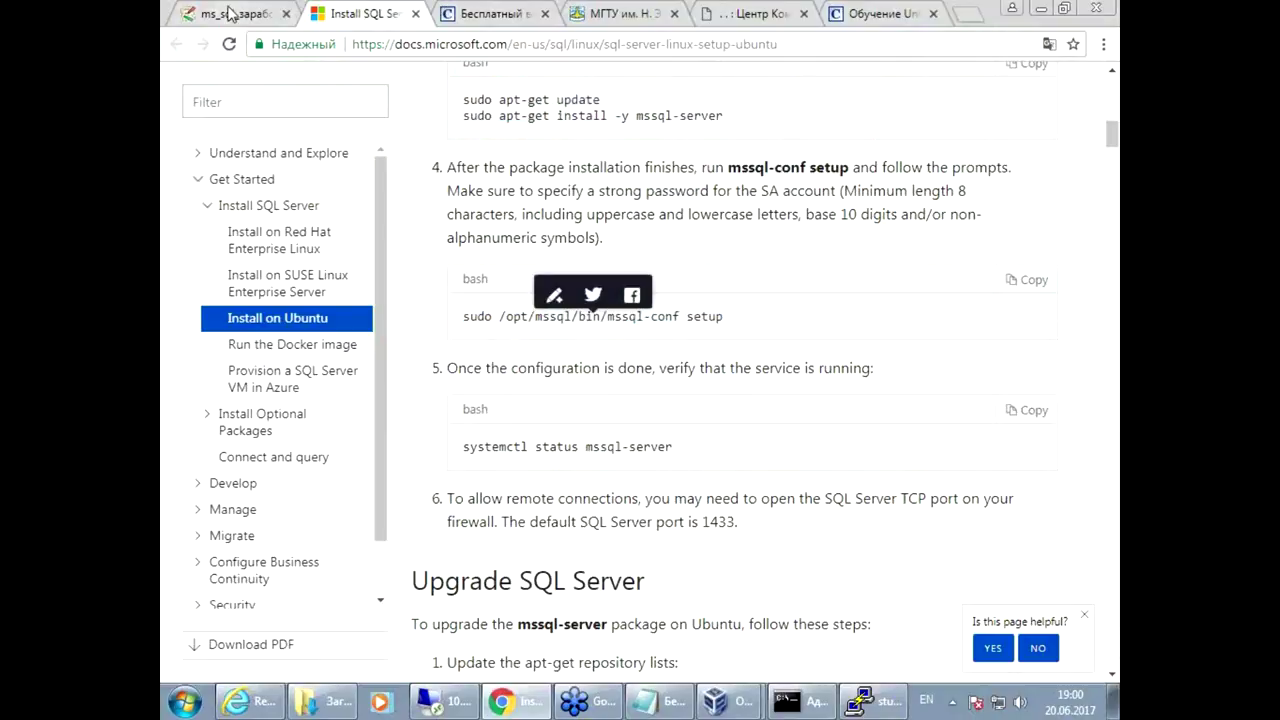
Step: Run mssql-conf setup in PuTTY, answer Yes, and set and confirm the SA password
click(857, 706)
right_click(549, 392)
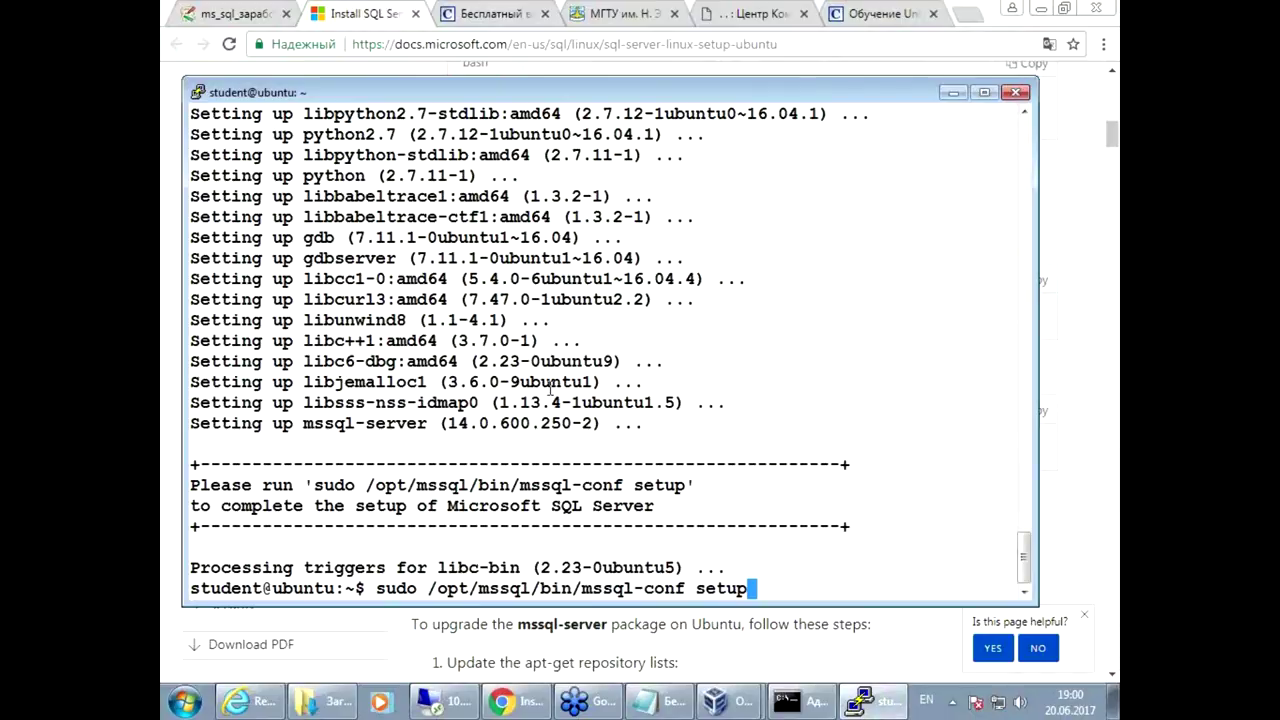
key(Return)
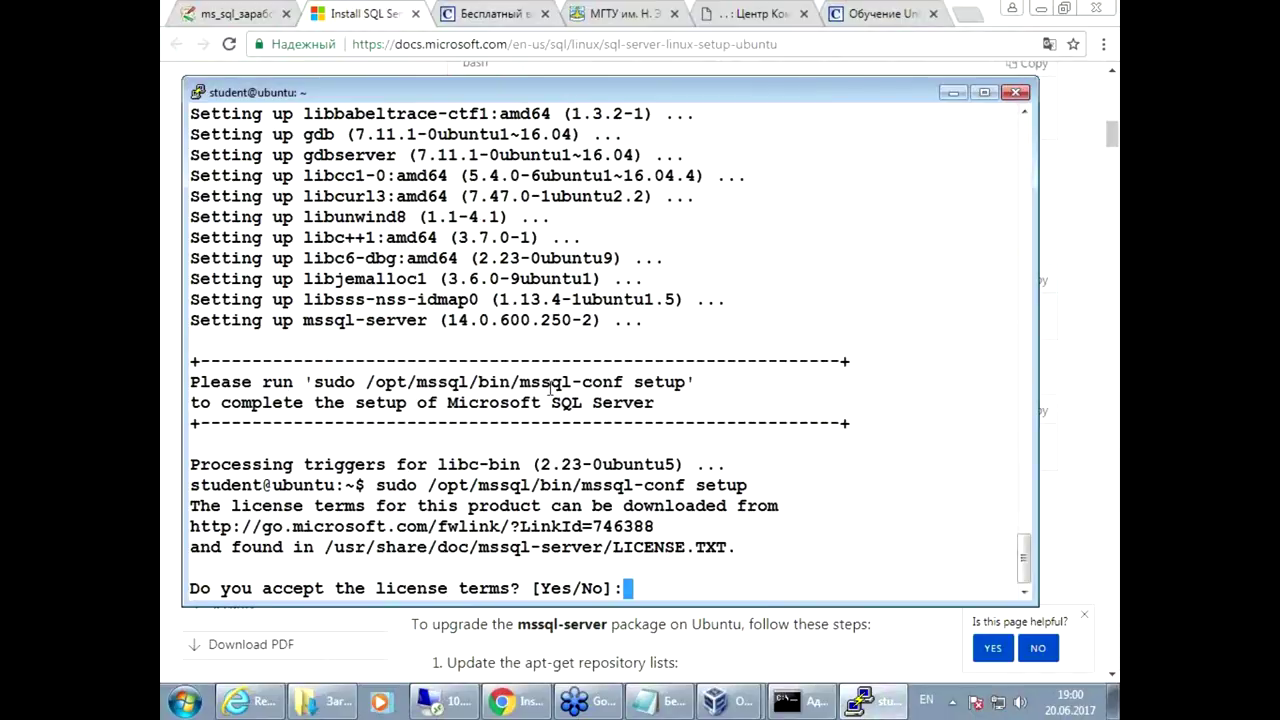
text(Yes)
key(Return)
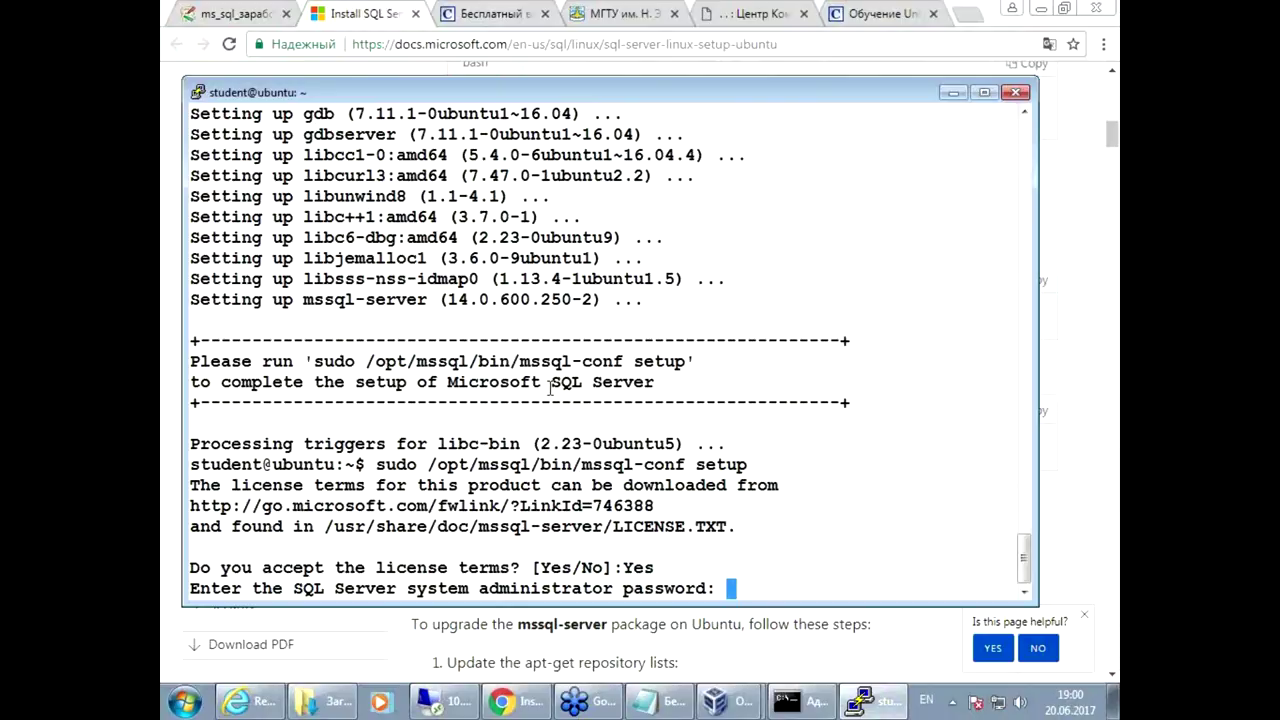
key(Return)
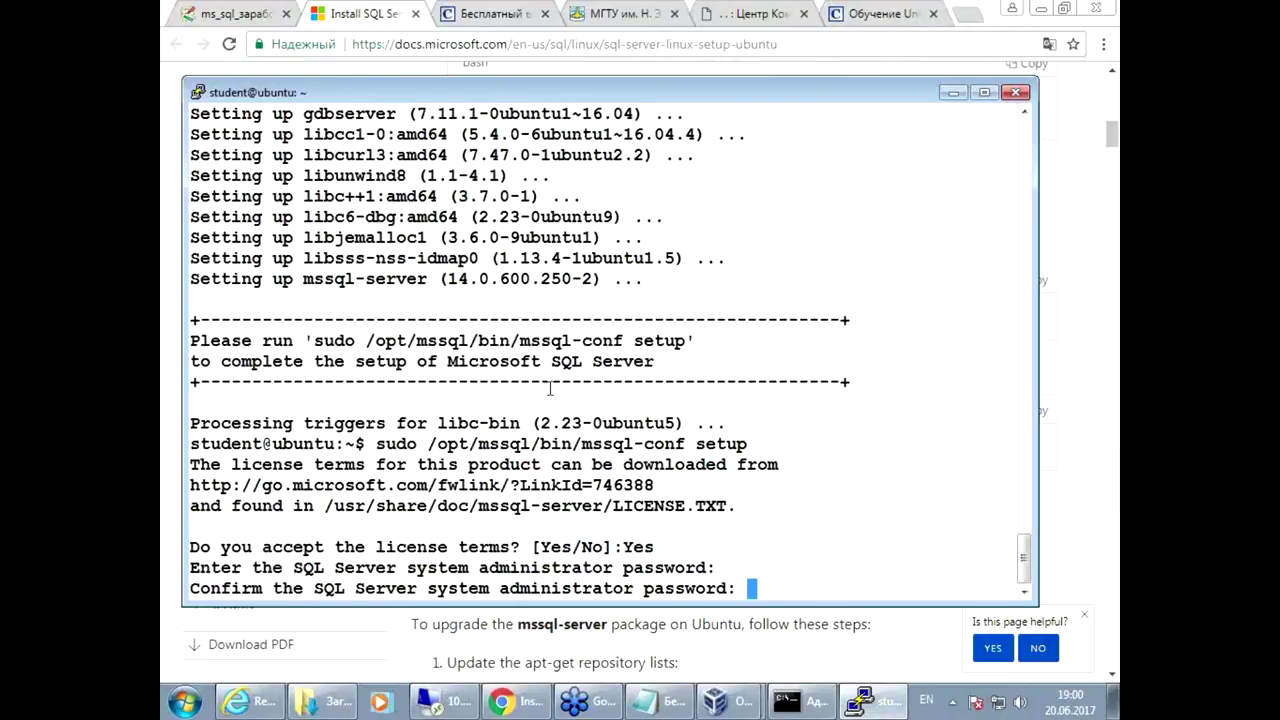
key(Return)
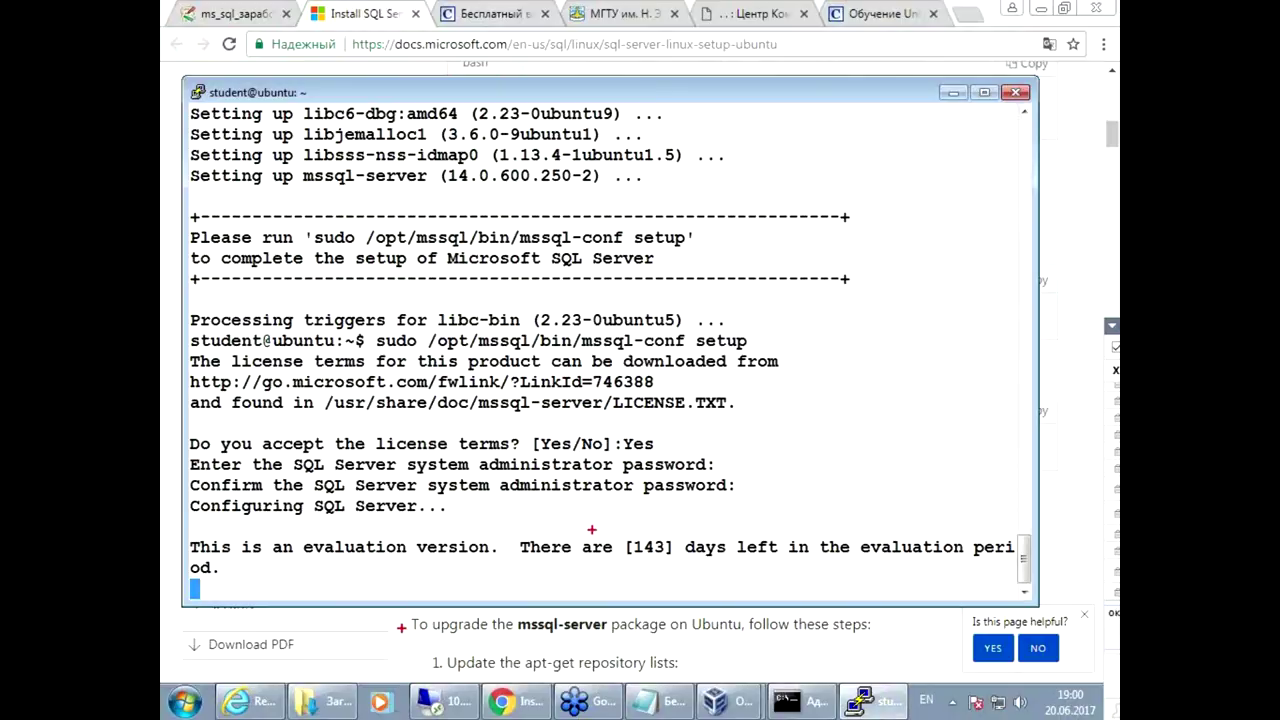
mouse_move(584, 519)
mouse_down()
mouse_move(594, 568)
mouse_move(1016, 558)
mouse_move(1022, 534)
mouse_move(900, 514)
mouse_move(552, 500)
mouse_up()
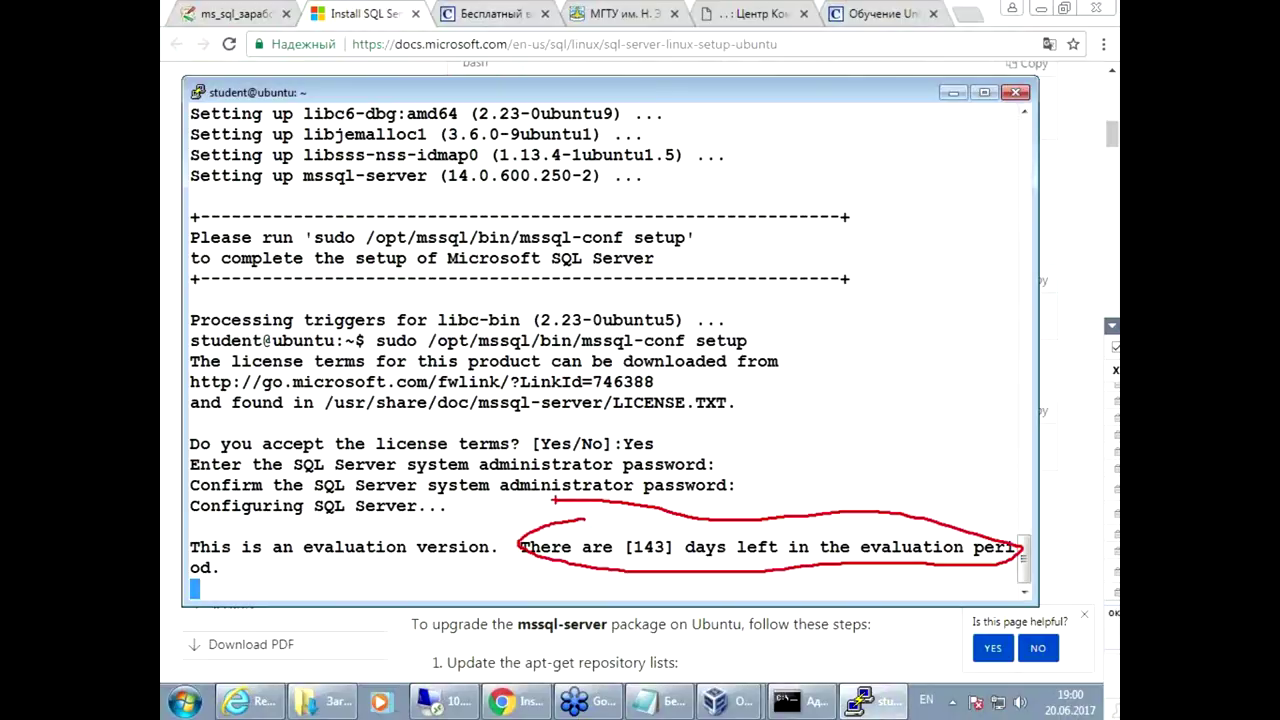
key(Escape)
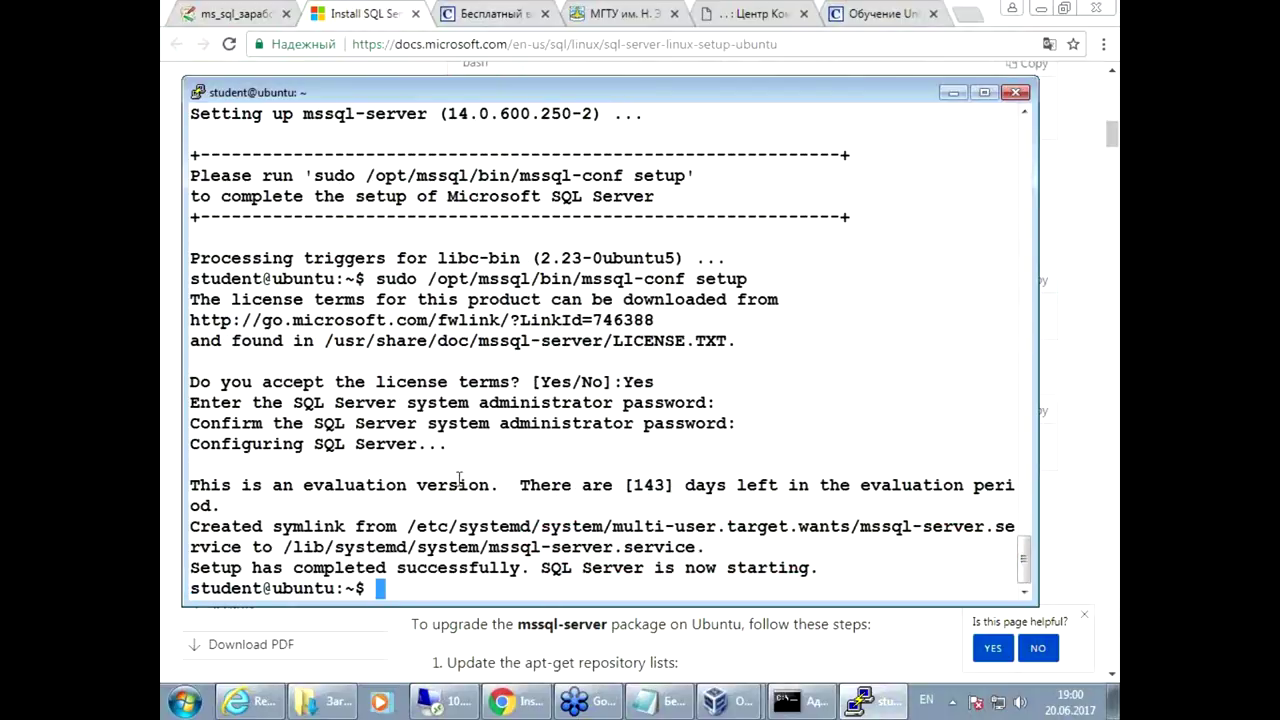
Step: List the running SQL Server processes with 'ps ax | grep sql'
key(Return)
key(Return)
key(Return)
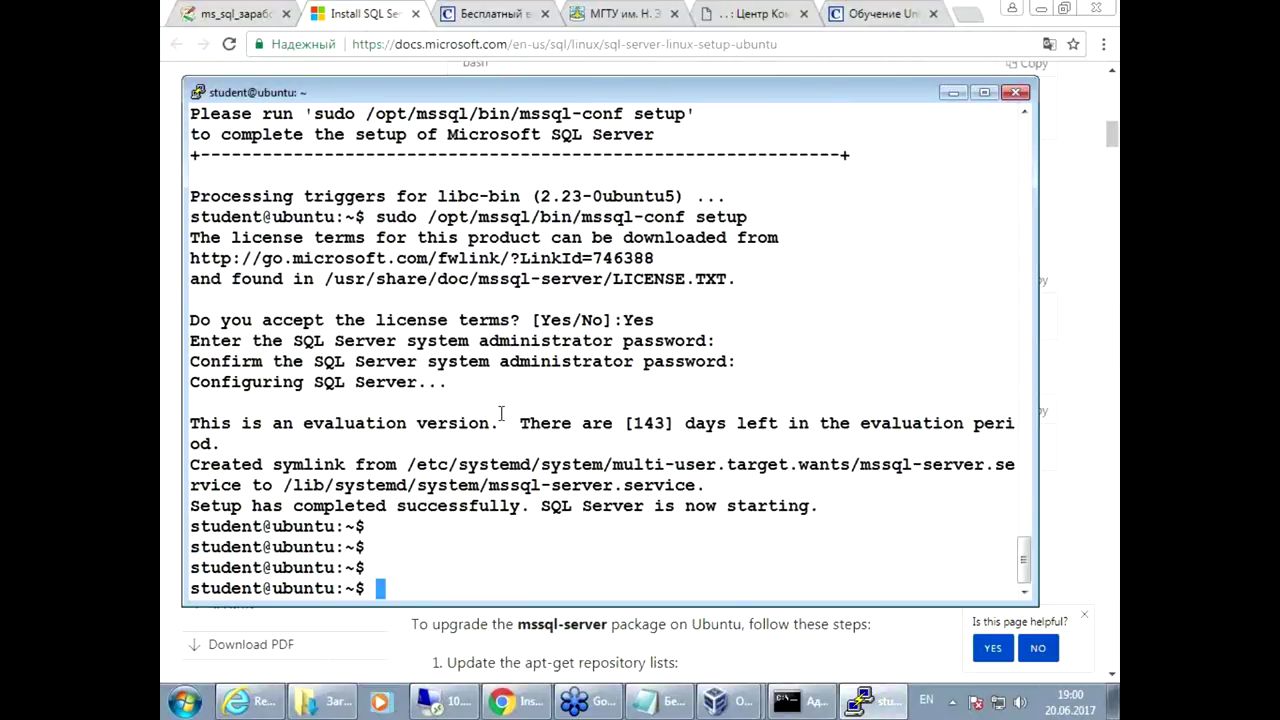
text(ps)
text(ax | grep )
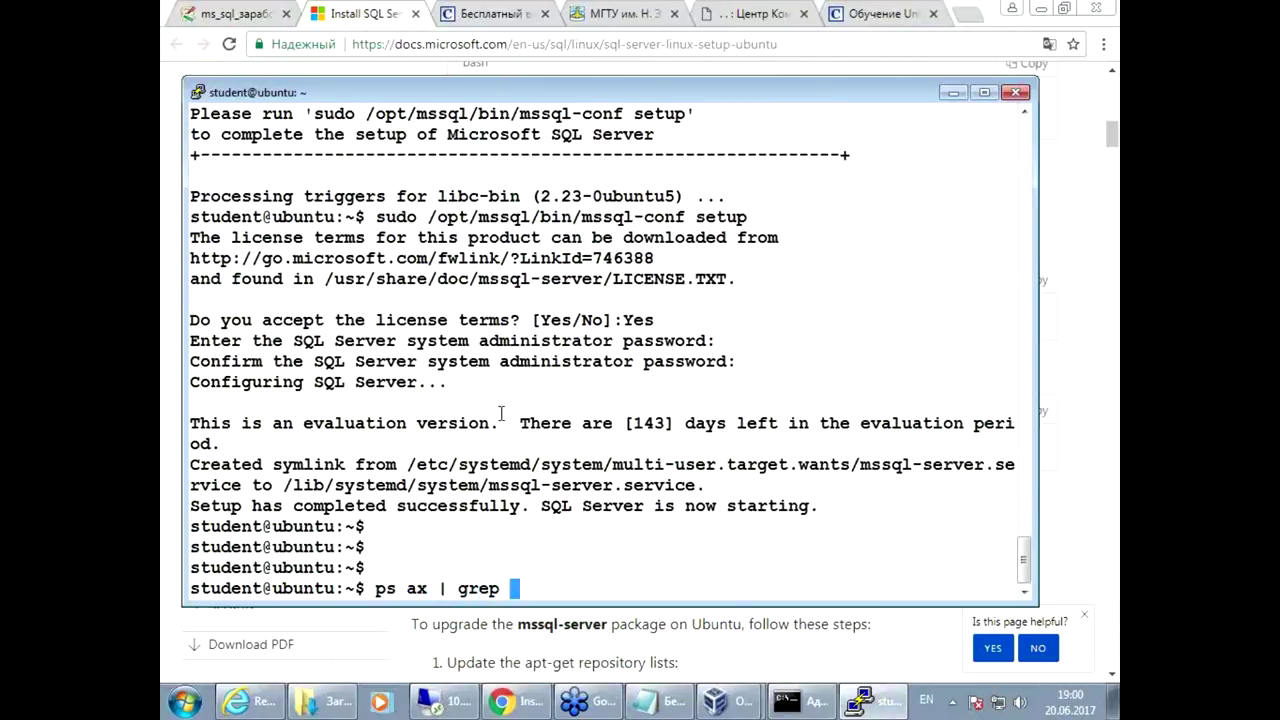
text(sql)
key(Return)
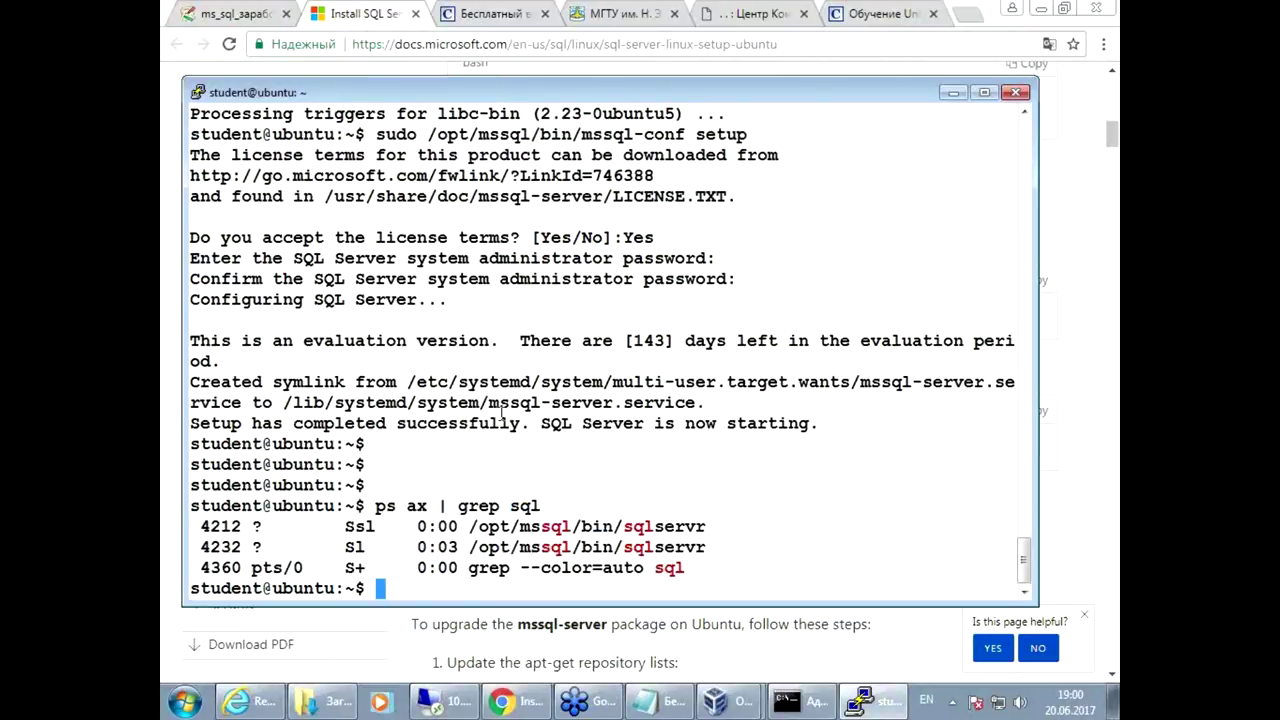
Step: Check listening ports with 'sudo lsof -i -P | grep sql', noting TCP 1433
key(Return)
text(sudo ls)
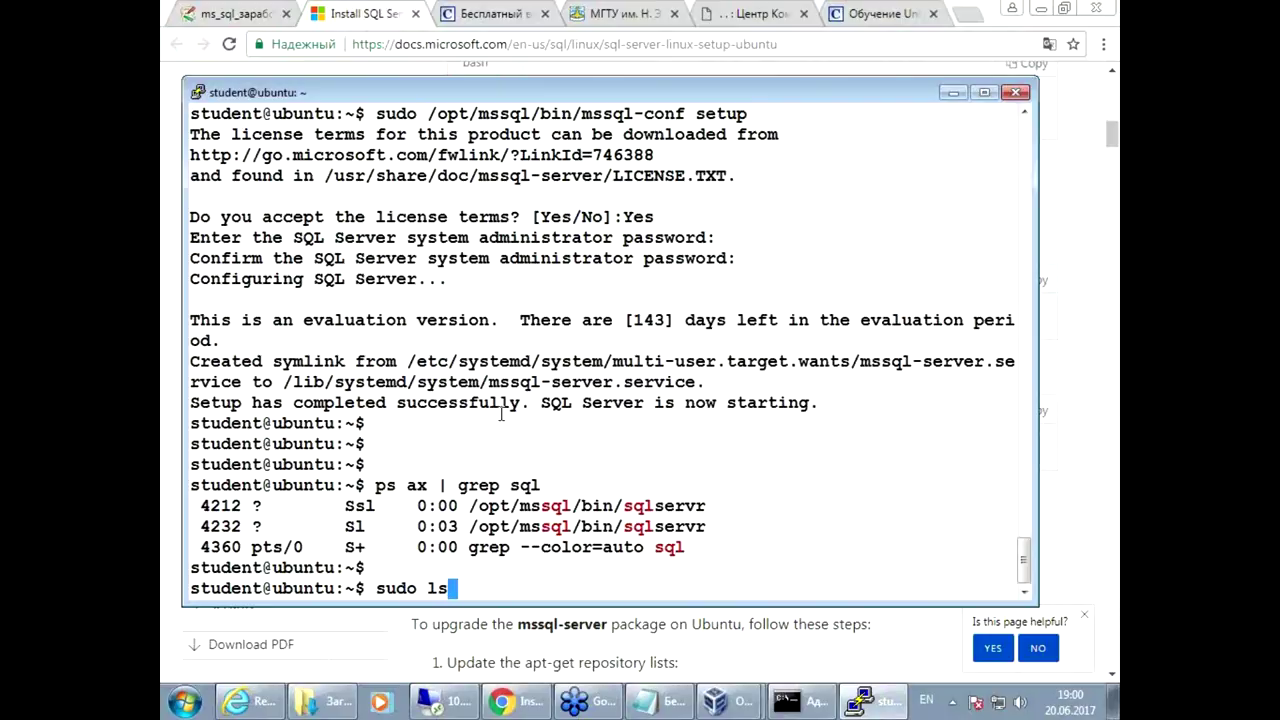
text(of -i -P | grep sql)
key(Return)
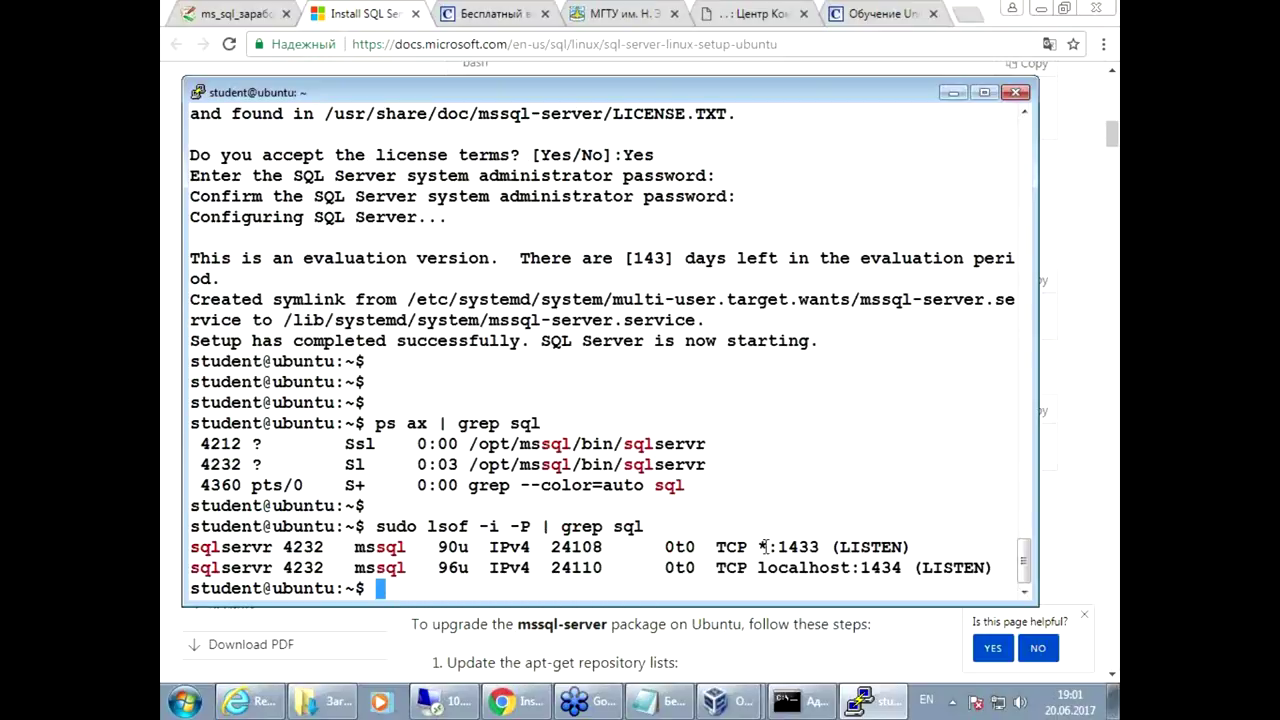
drag(773, 547, 820, 547)
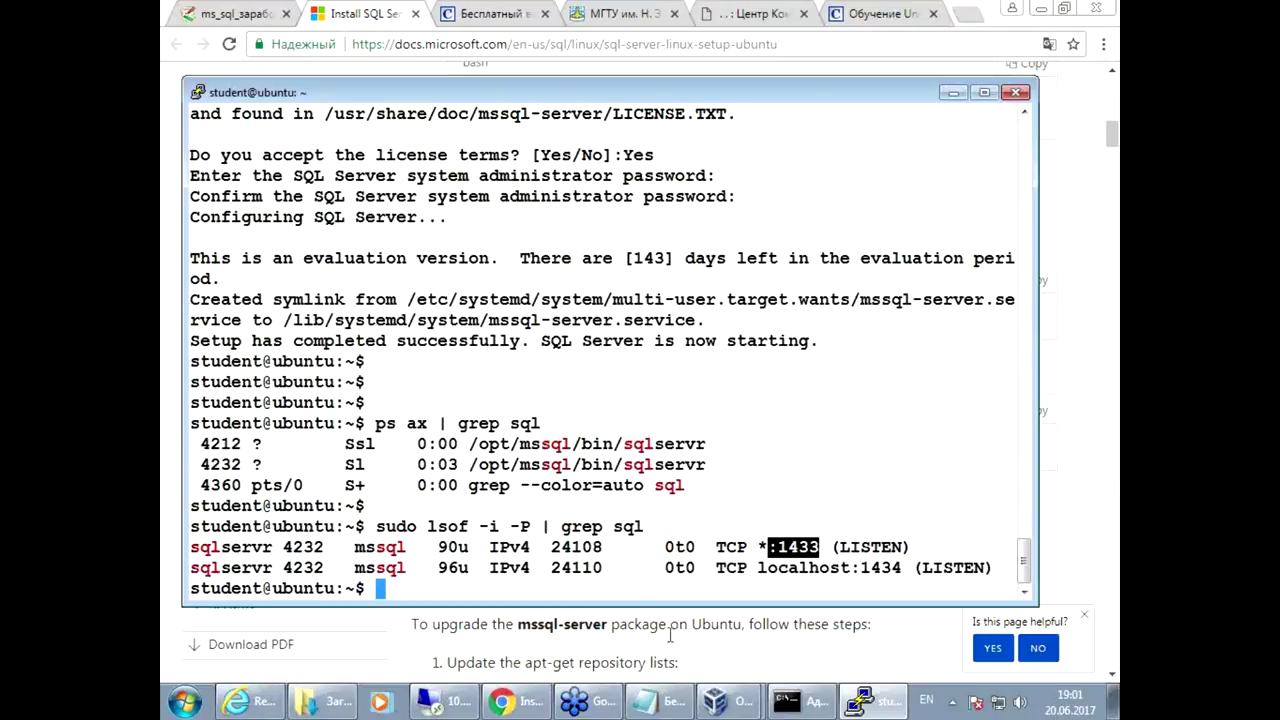
click(406, 245)
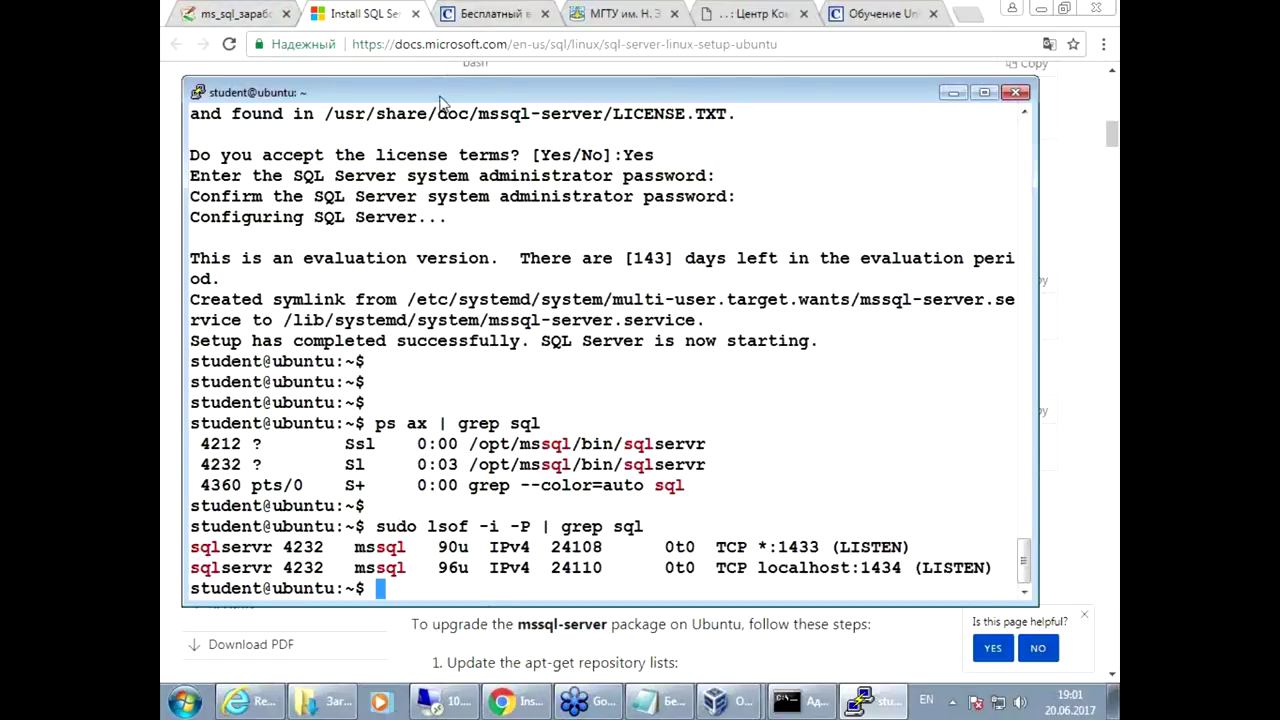
drag(434, 98, 440, 90)
click(262, 14)
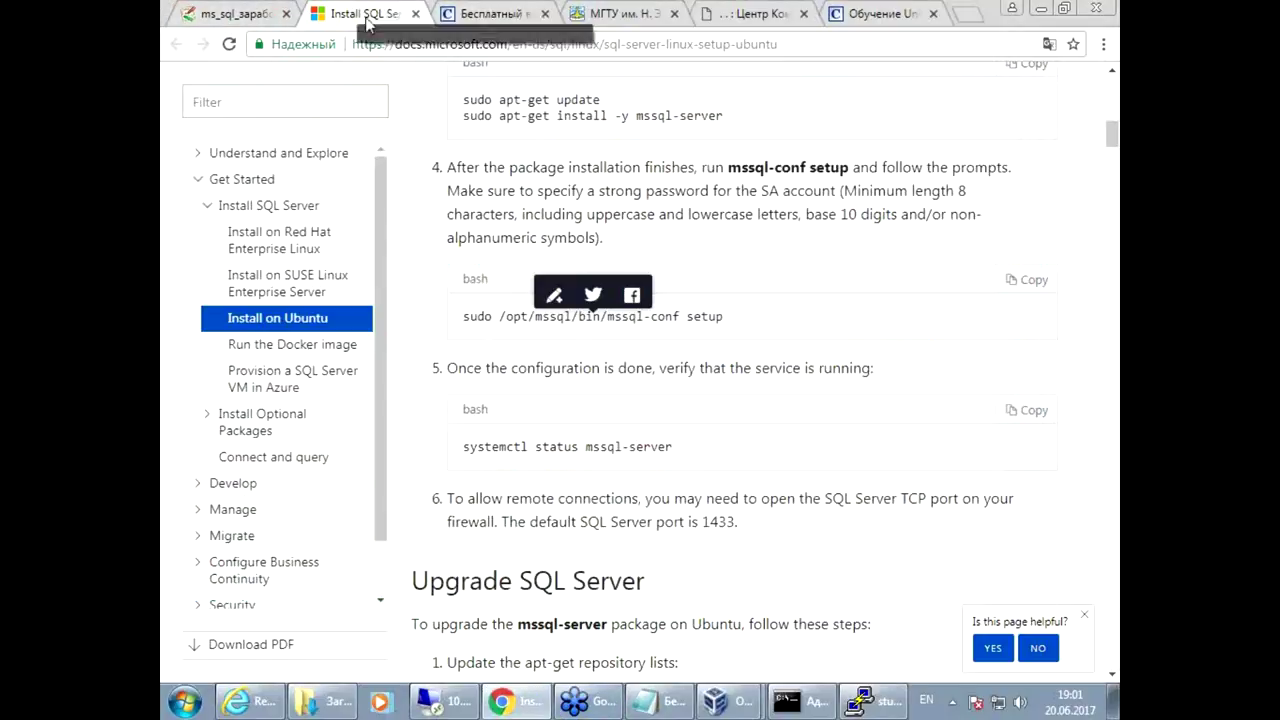
Step: Close the SQL Server install tab and open Install tools on Ubuntu in a new tab
click(416, 14)
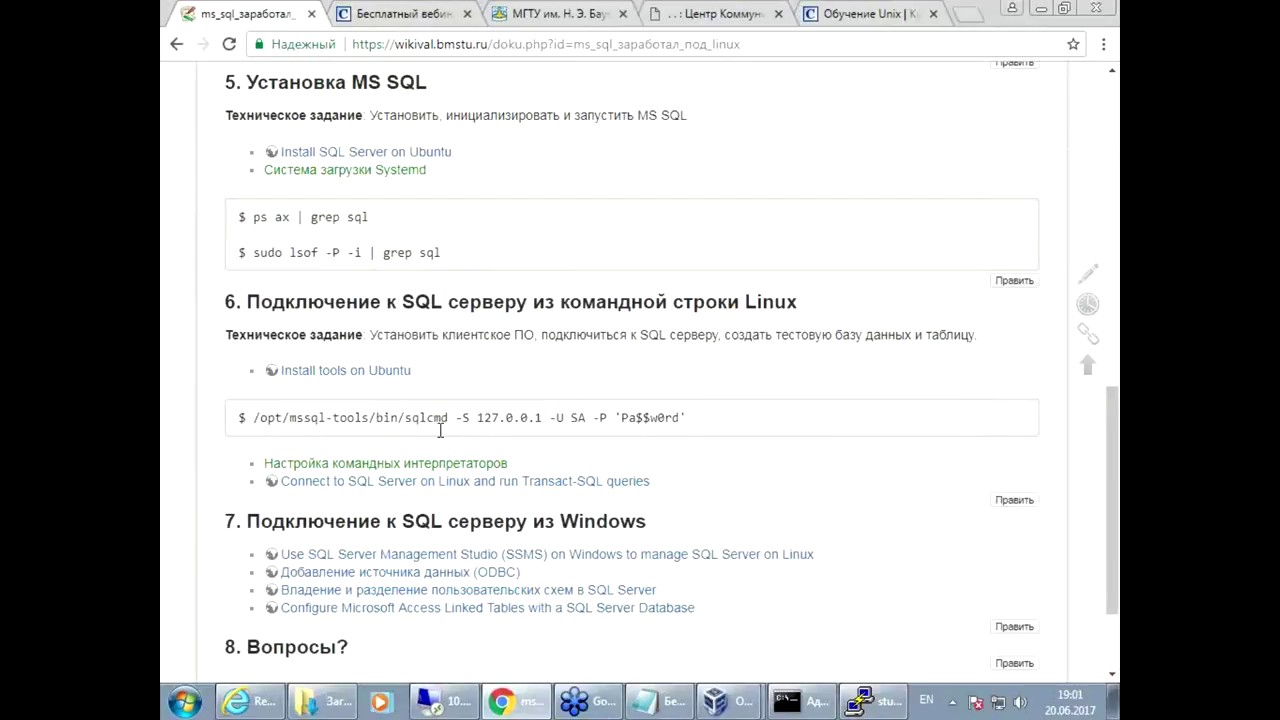
right_click(322, 376)
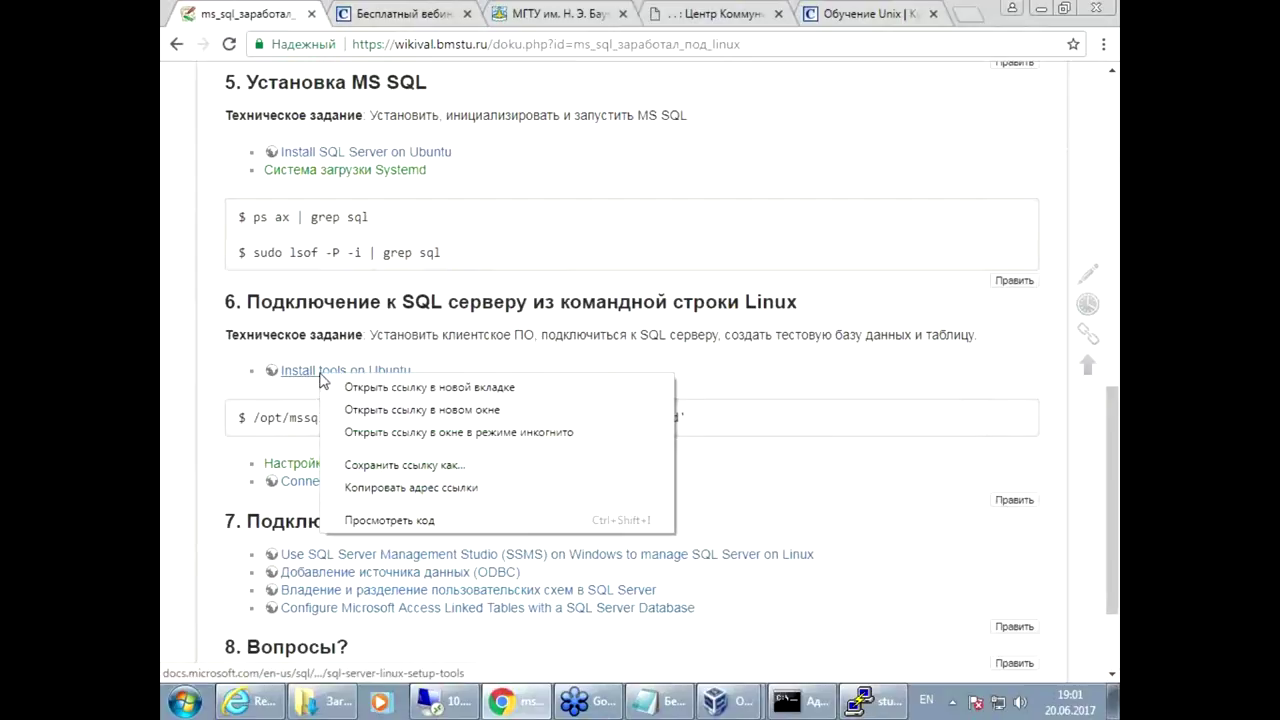
click(381, 388)
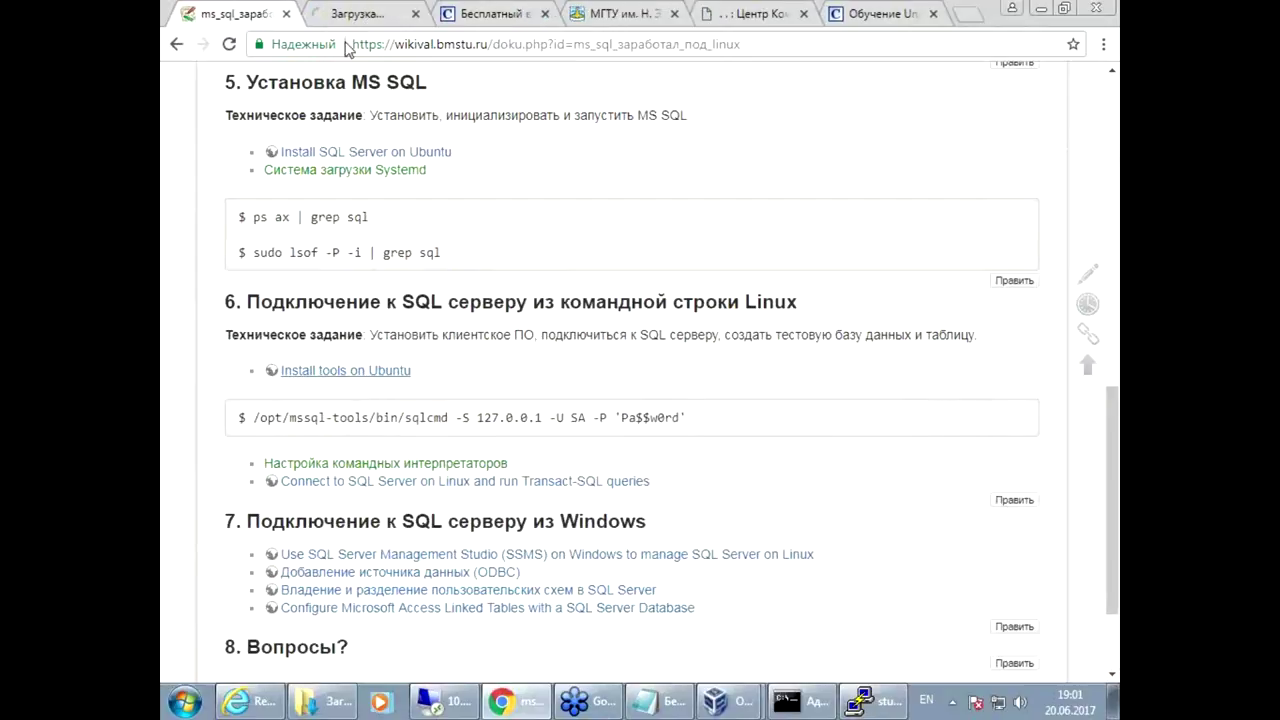
click(340, 12)
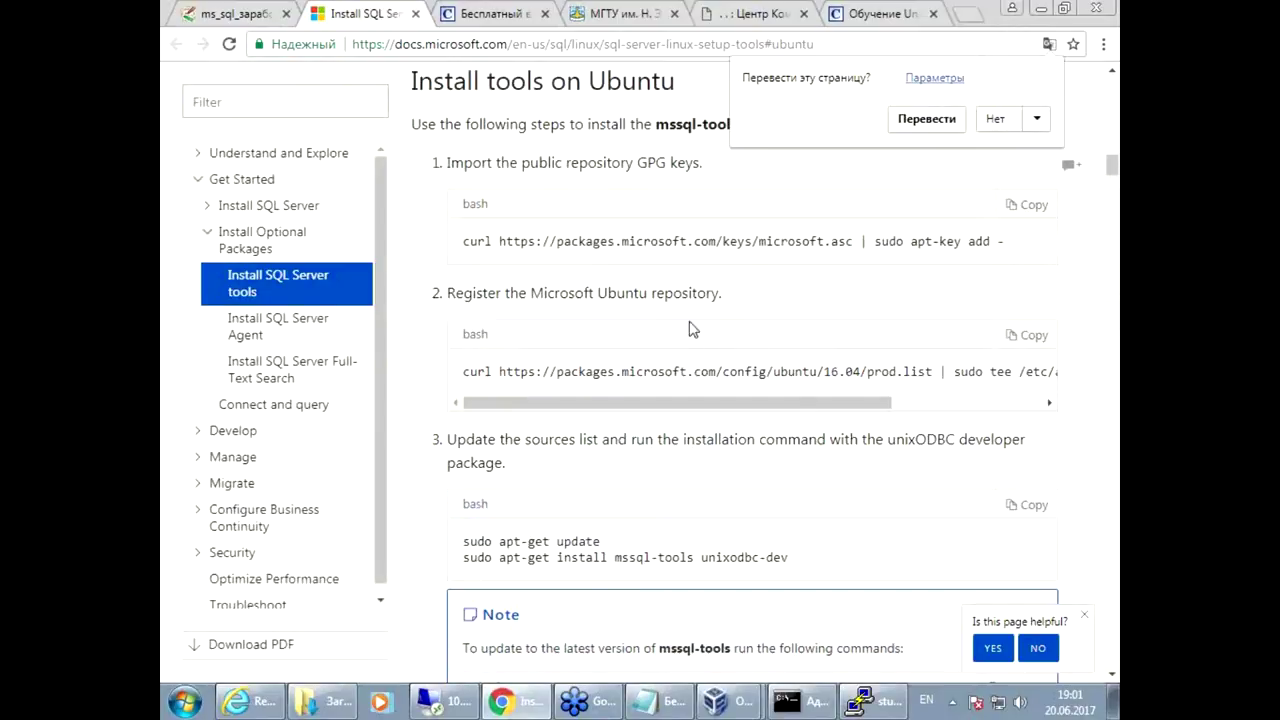
Step: Copy step 2's prod.list repository command and paste it at the PuTTY prompt
drag(472, 243, 976, 232)
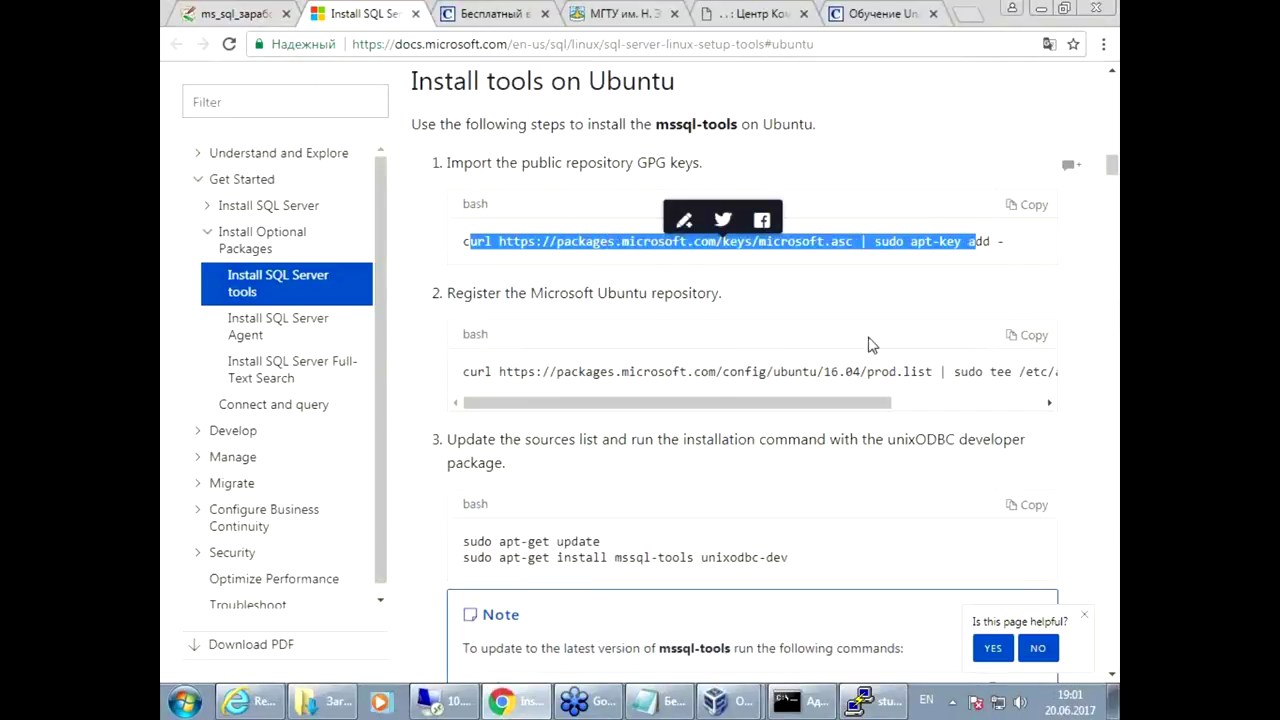
drag(850, 405, 815, 413)
click(1030, 348)
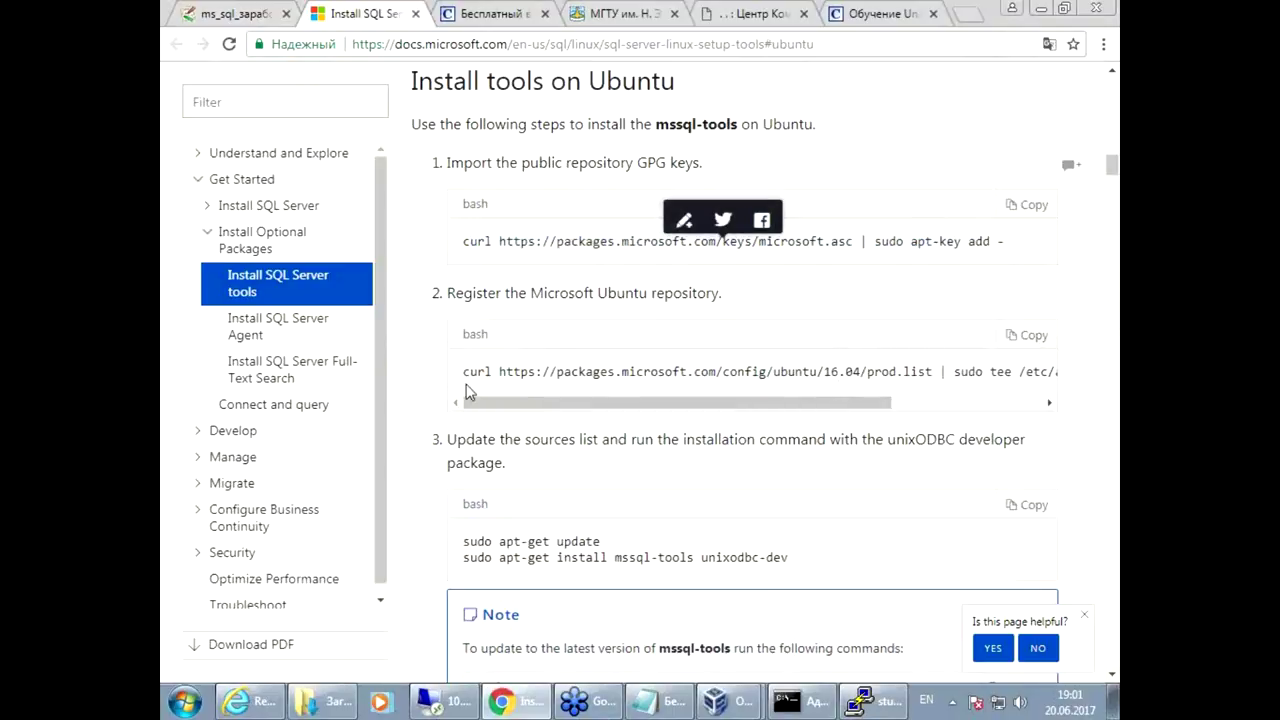
mouse_move(468, 402)
mouse_down()
mouse_move(620, 402)
mouse_move(468, 402)
mouse_up()
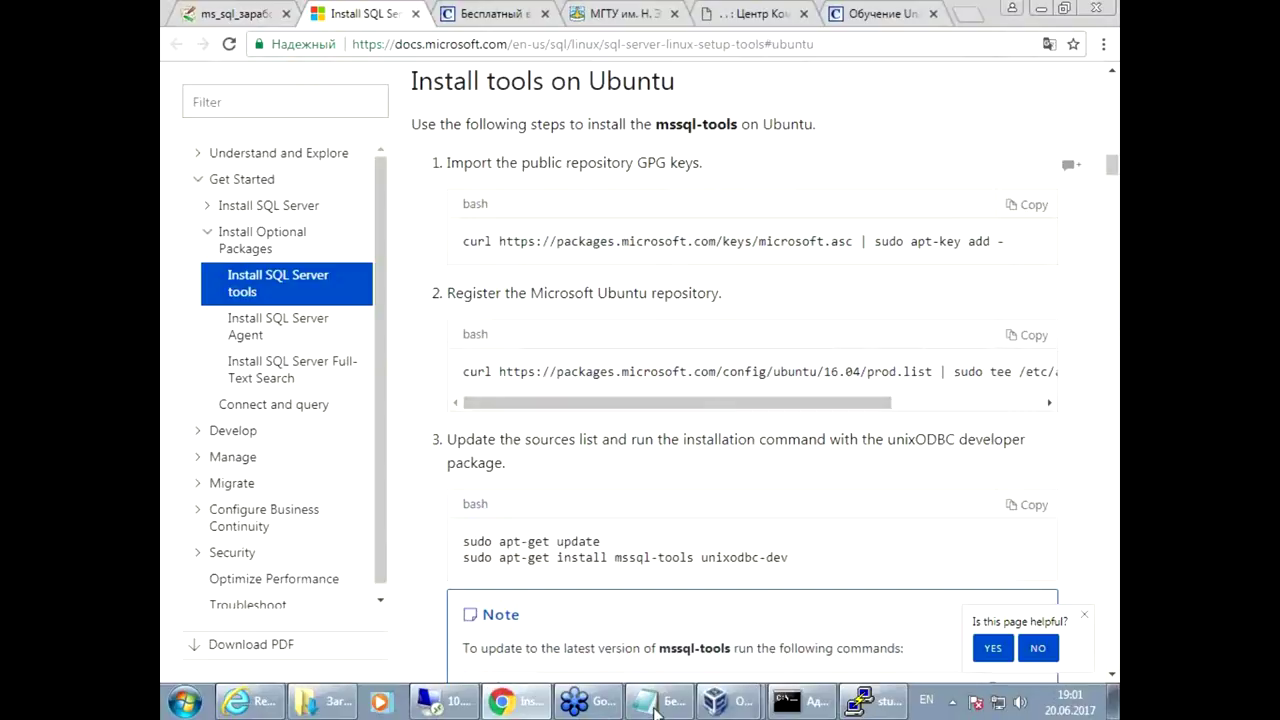
click(903, 706)
right_click(675, 383)
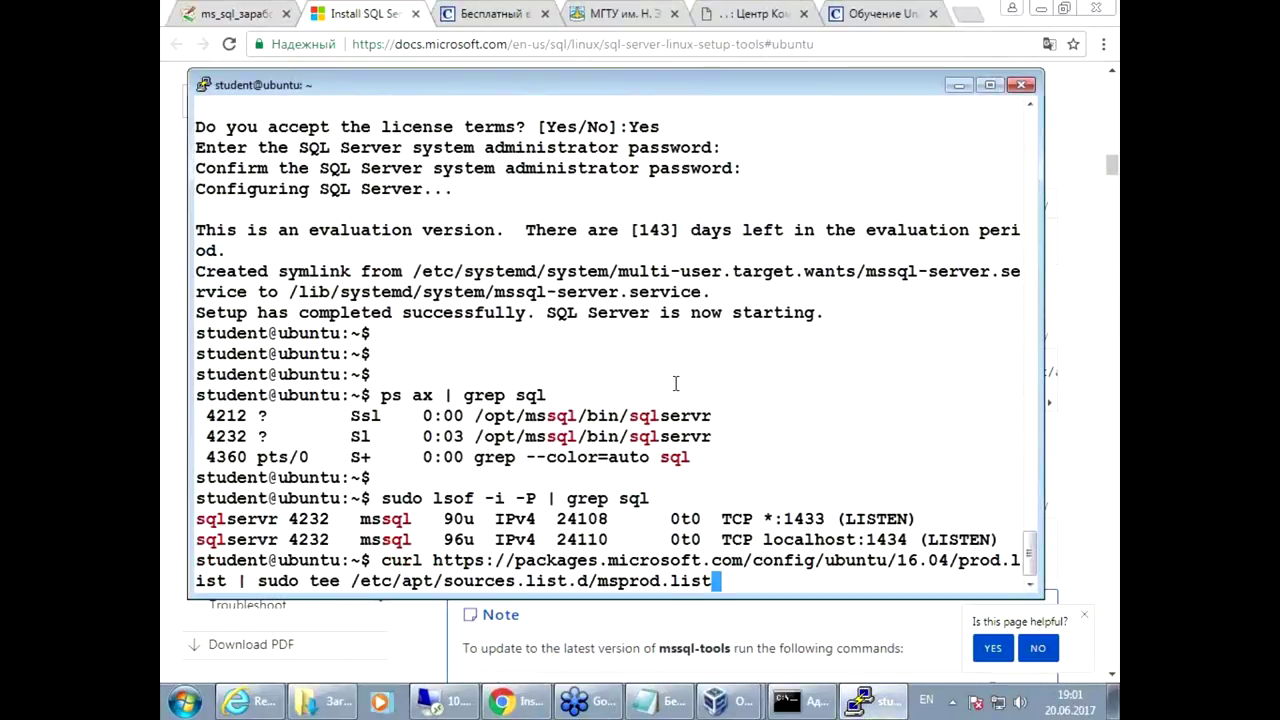
Step: Register msprod.list and run 'sudo apt update'
key(Return)
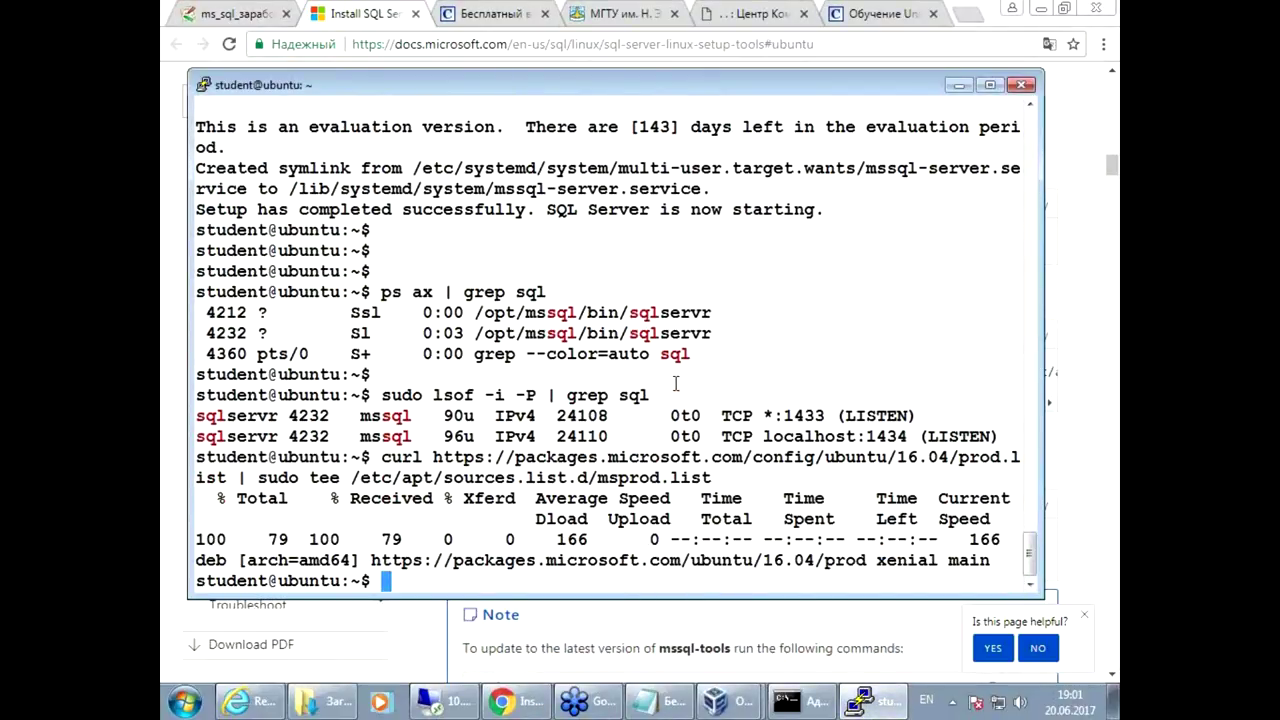
text(sudo apt u)
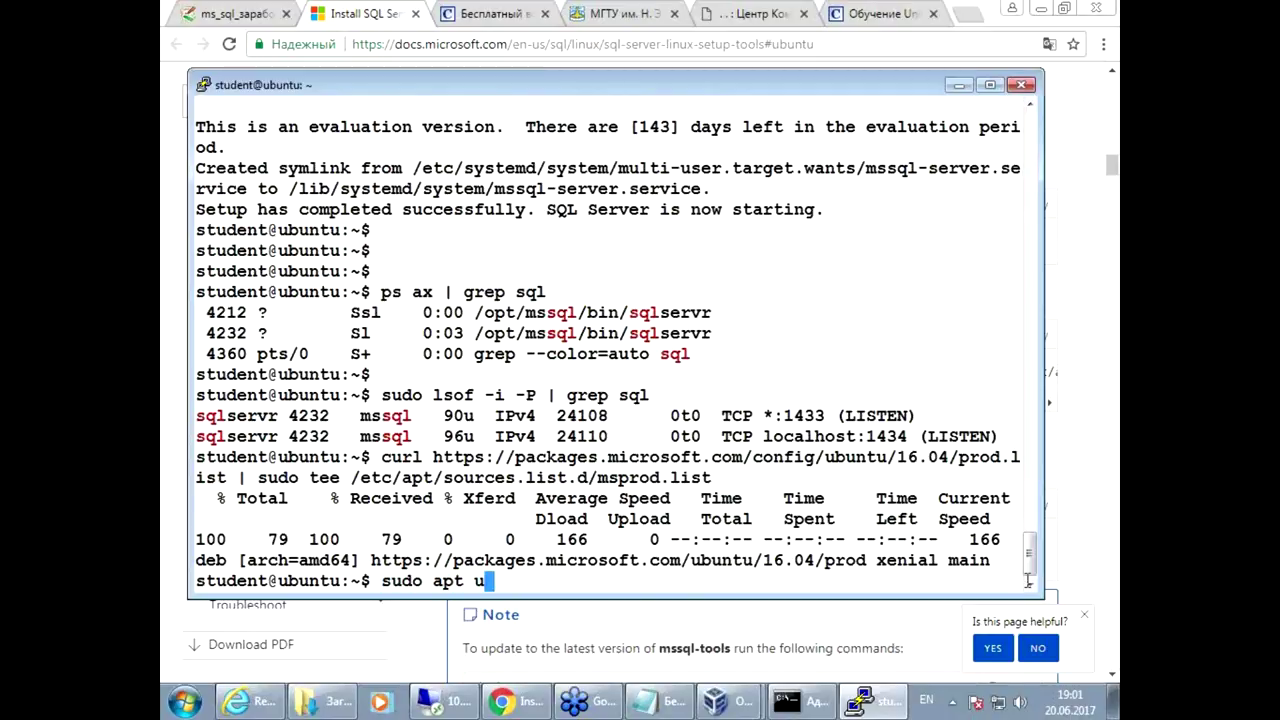
key(Up)
key(Down)
text(pdate)
key(Return)
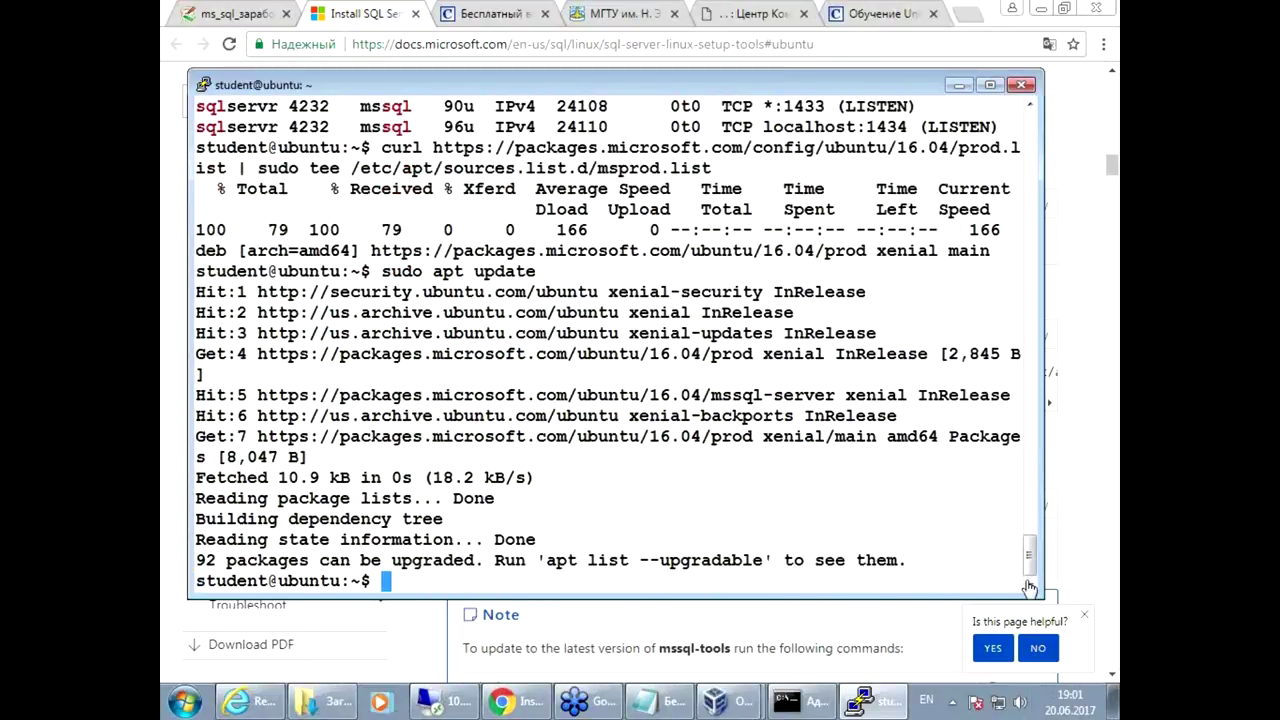
Step: Copy 'sudo apt-get install mssql-tools' from the docs and paste it into PuTTY
click(848, 608)
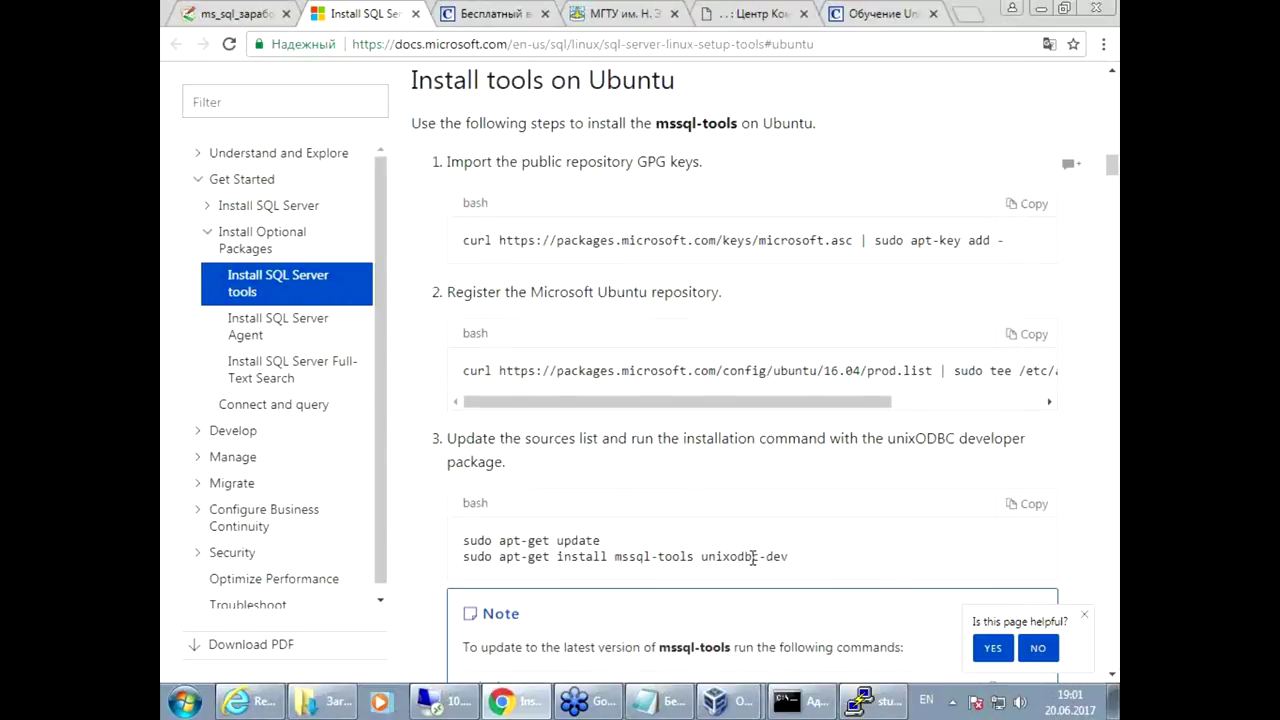
scroll(752, 556, down, 1)
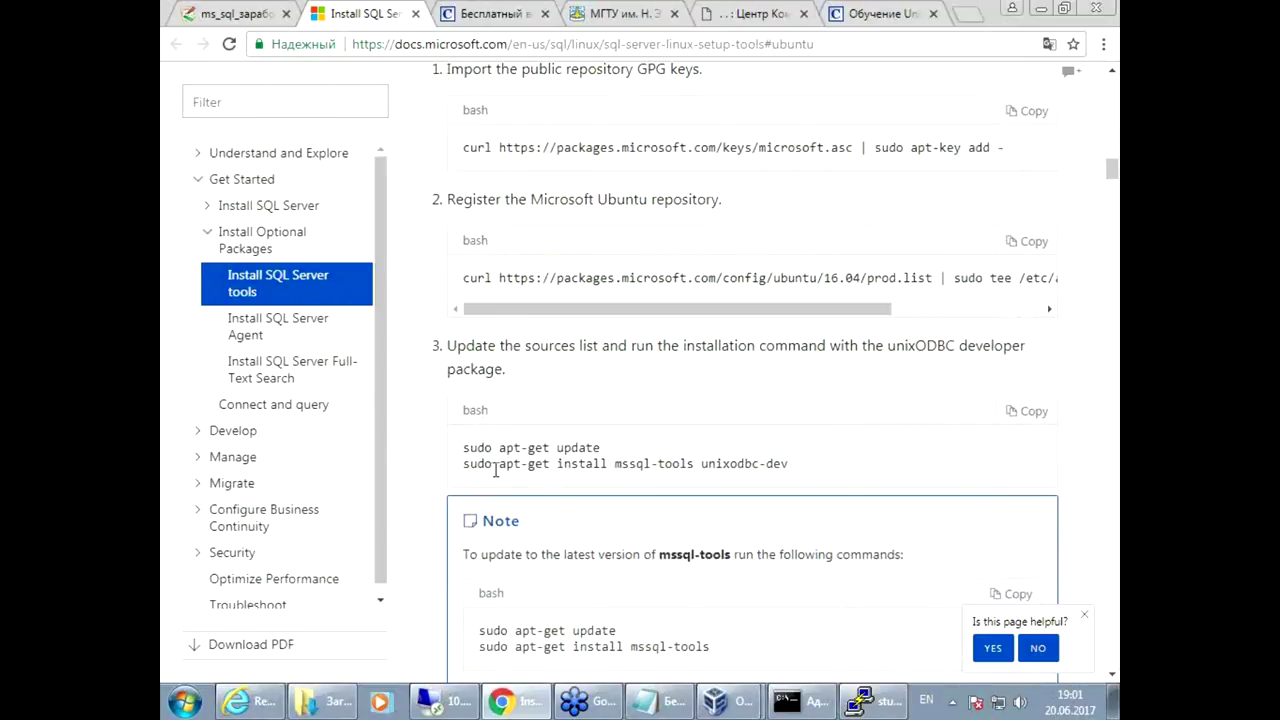
drag(463, 464, 696, 465)
right_click(690, 470)
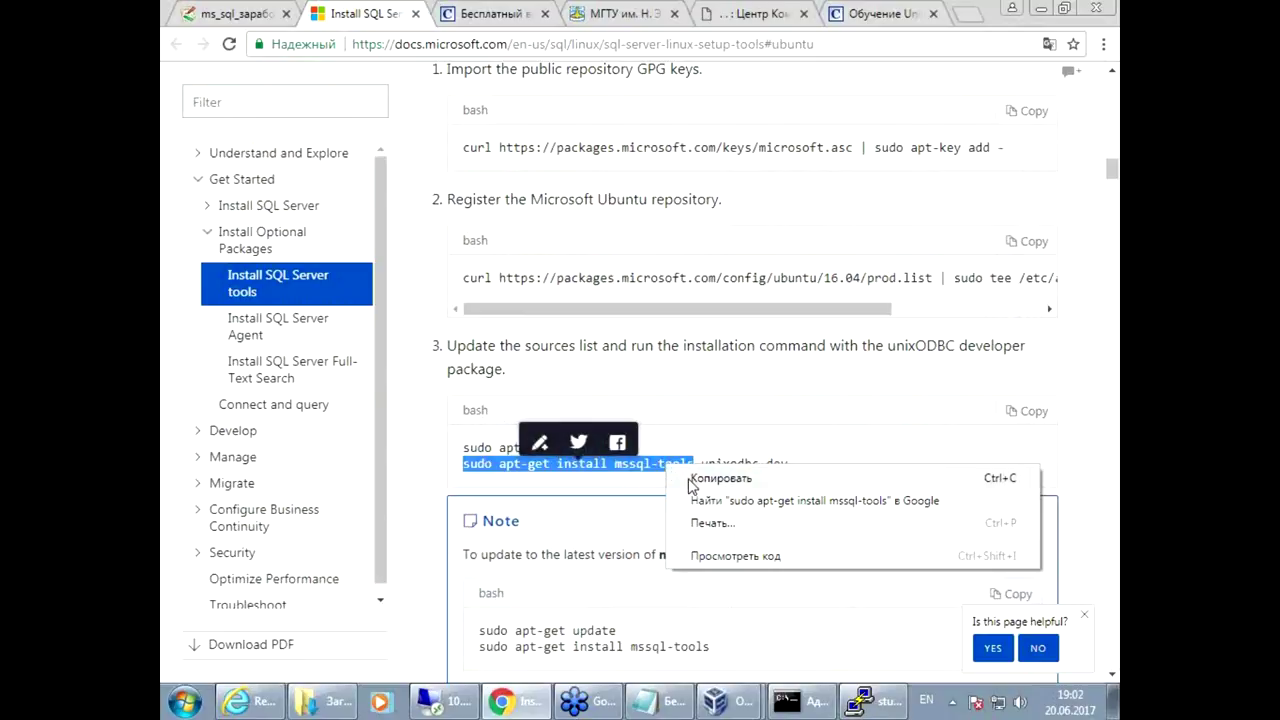
click(718, 479)
click(866, 701)
right_click(617, 428)
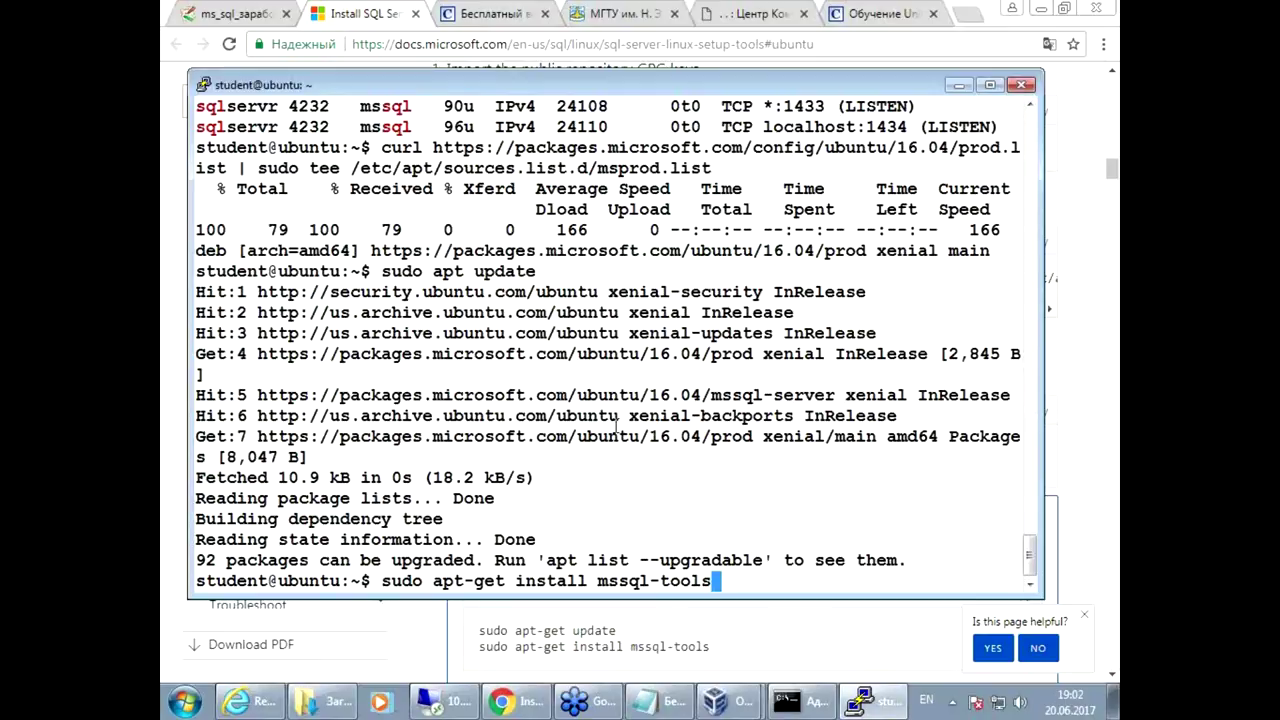
Step: Run the mssql-tools install, confirm with y, and accept the mssql-tools and msodbcsql licences
key(Return)
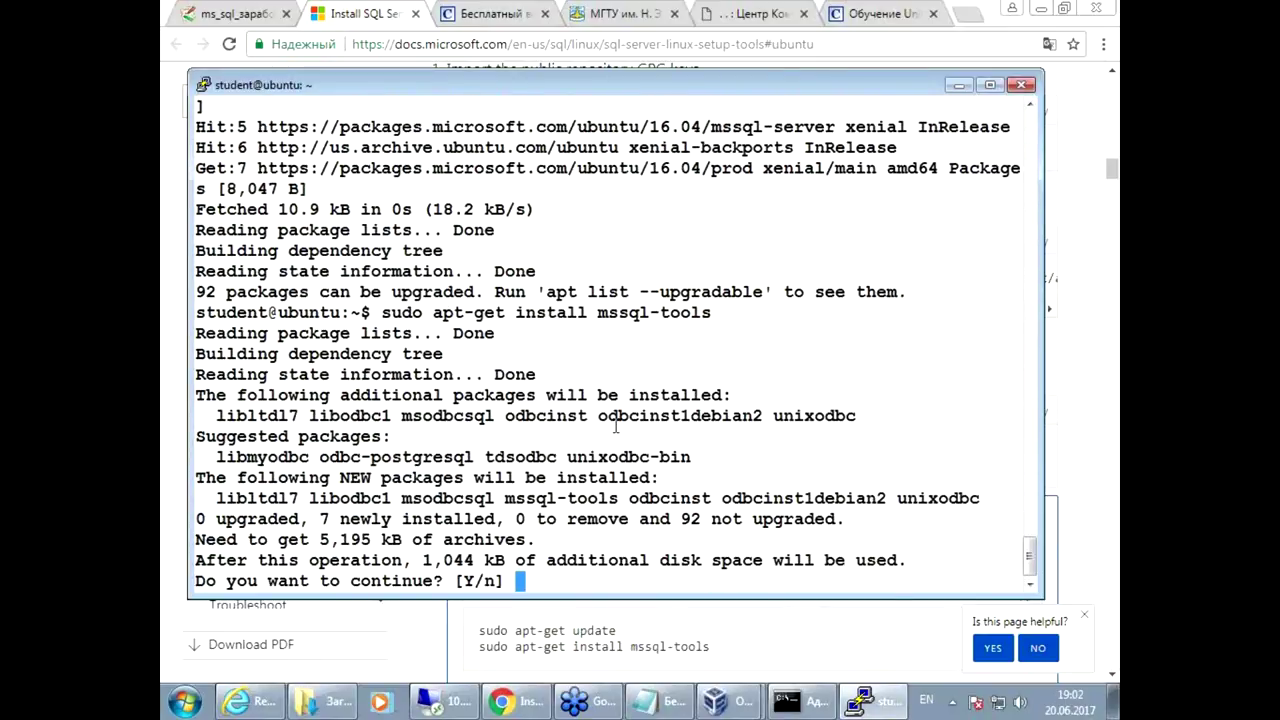
text(y)
key(Return)
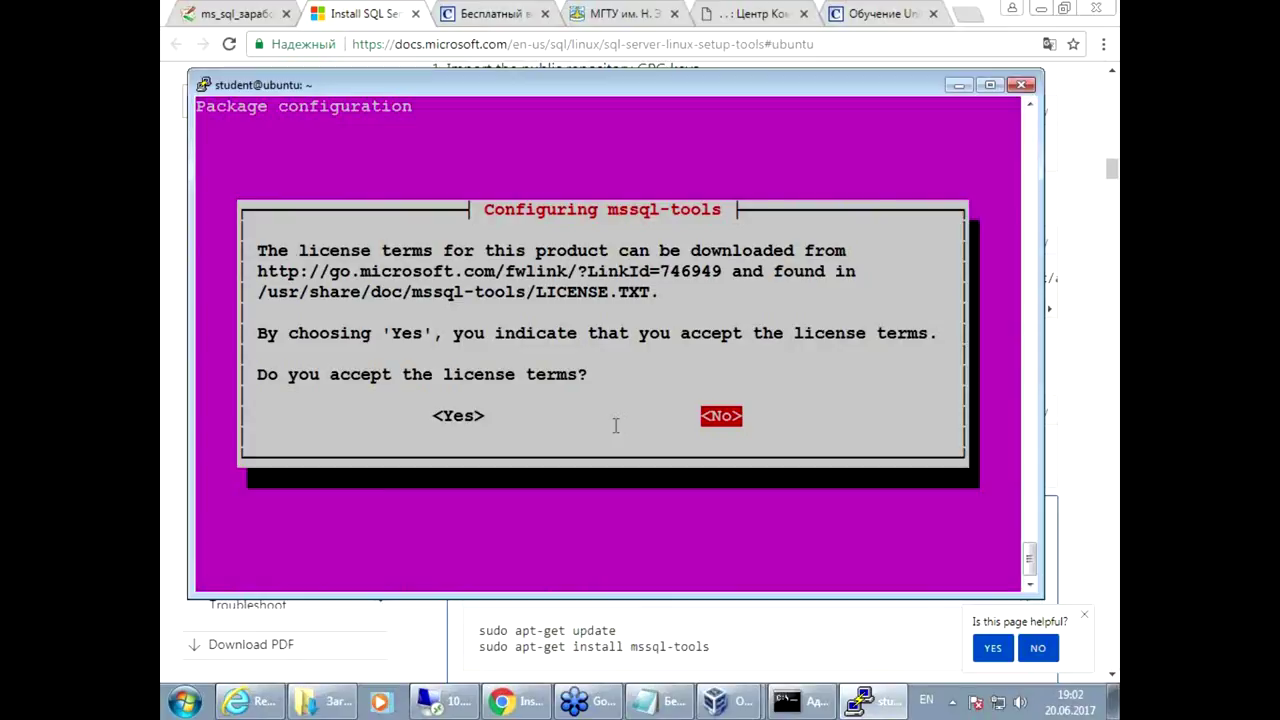
key(Left)
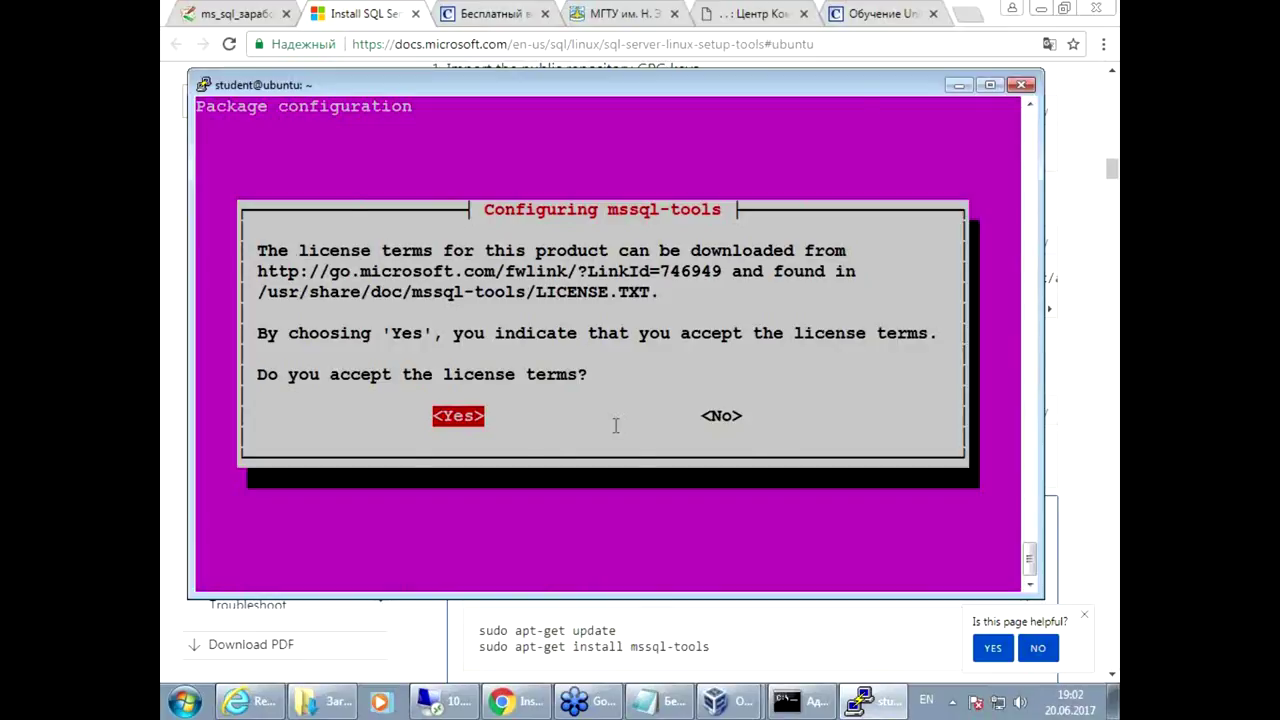
key(Return)
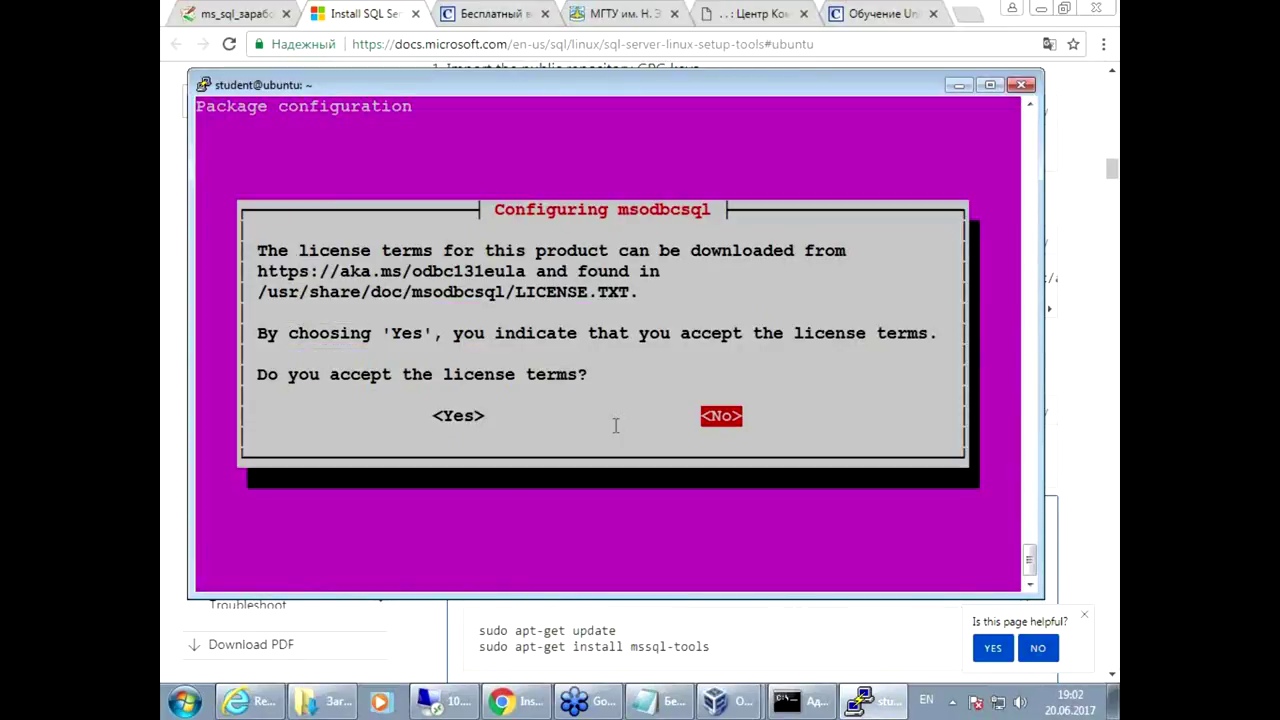
key(Left)
key(Return)
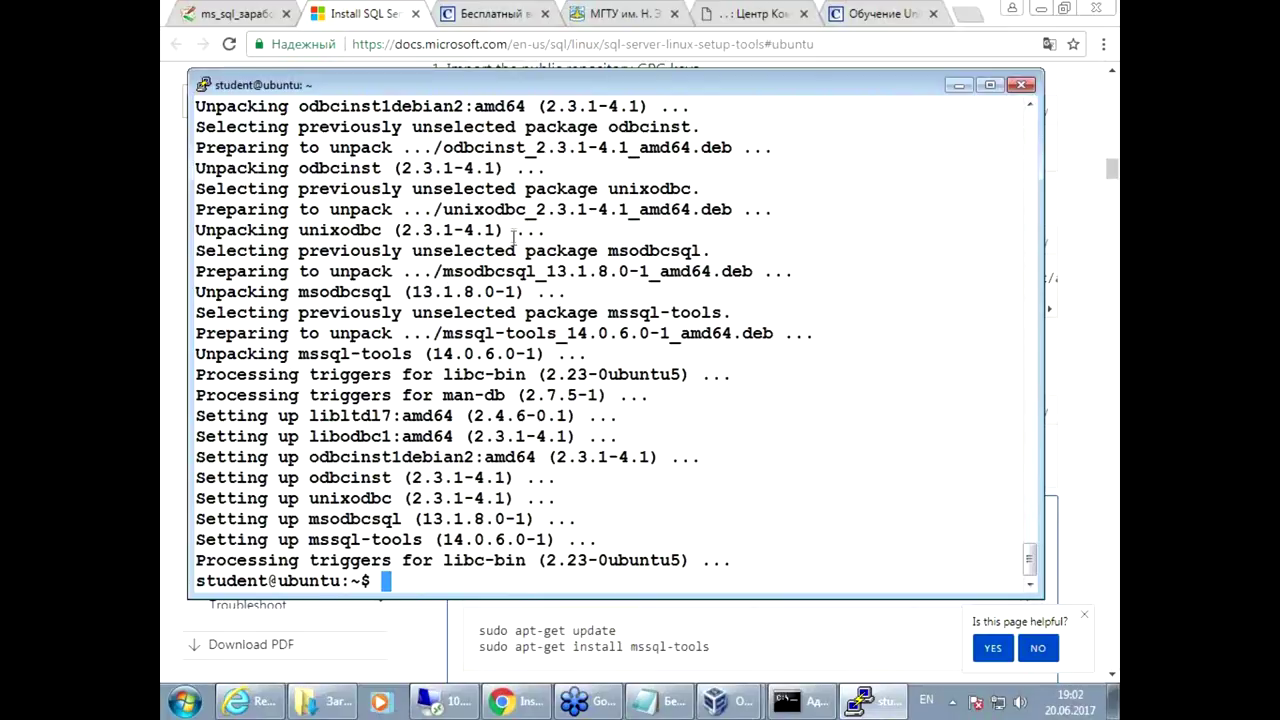
click(764, 648)
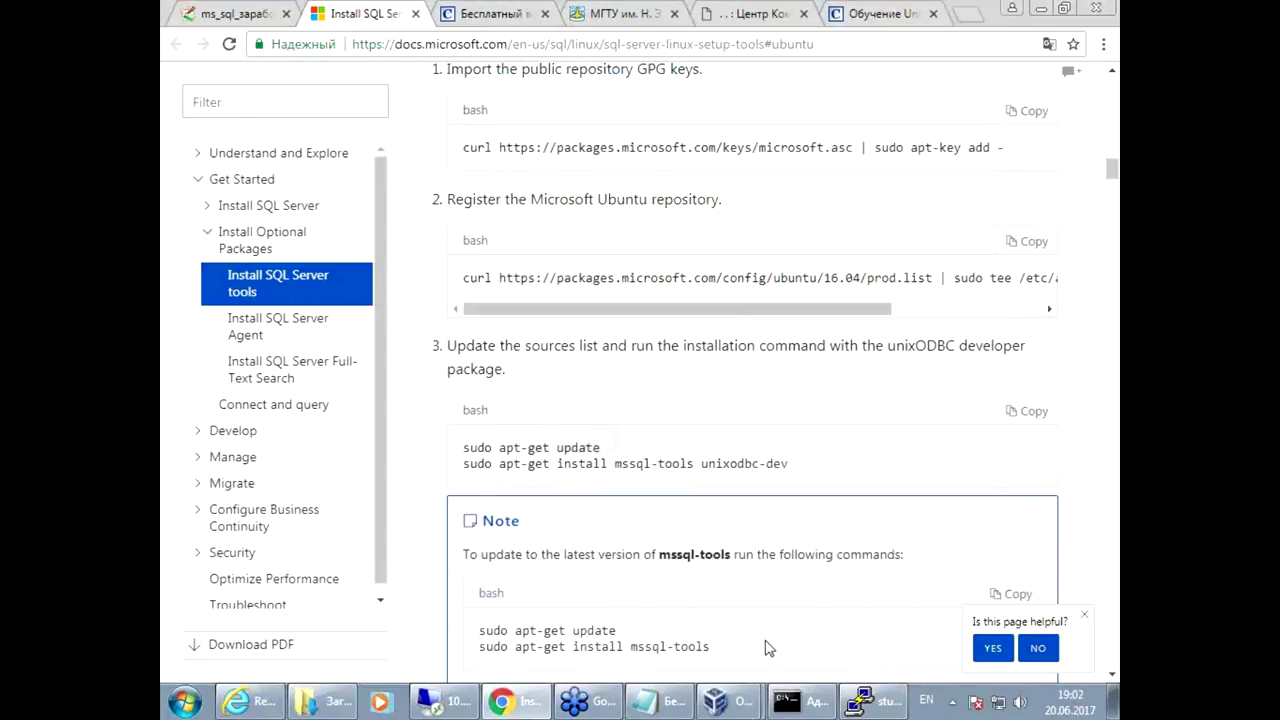
scroll(691, 537, down, 2)
Step: Scroll to the PATH step and highlight /opt in the .bashrc command
scroll(700, 550, down, 1)
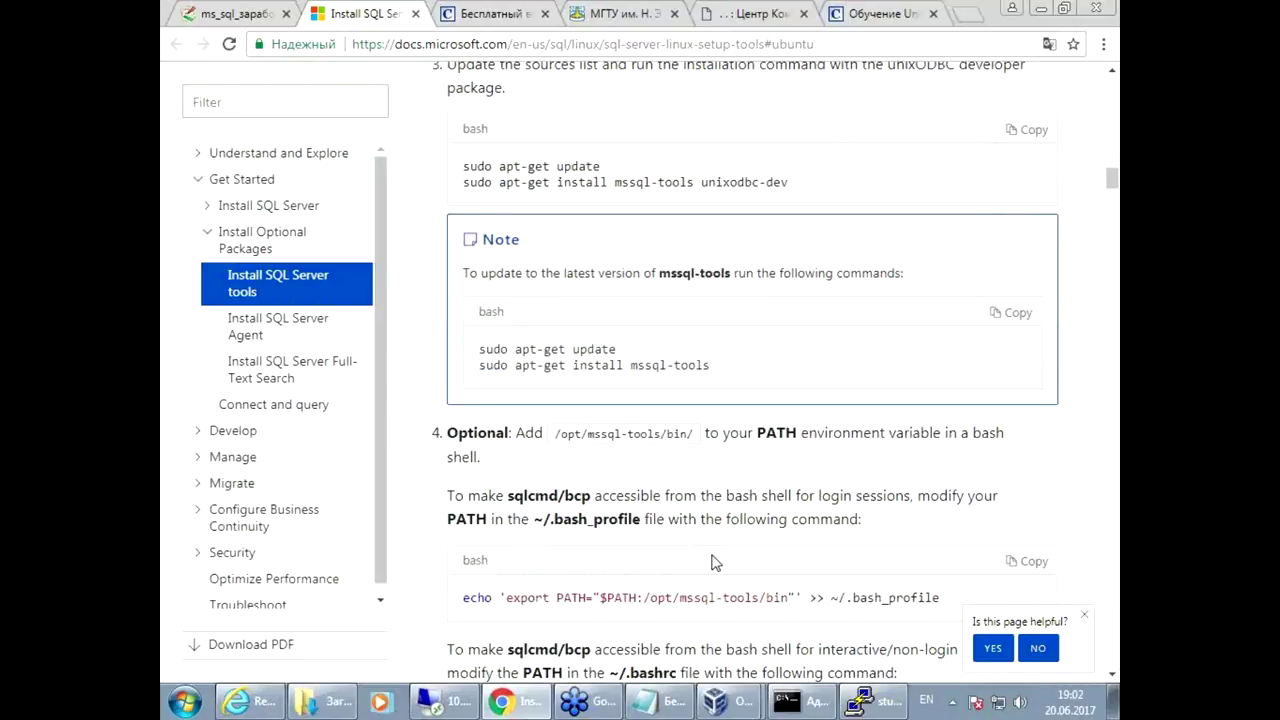
scroll(720, 556, down, 2)
scroll(724, 556, down, 1)
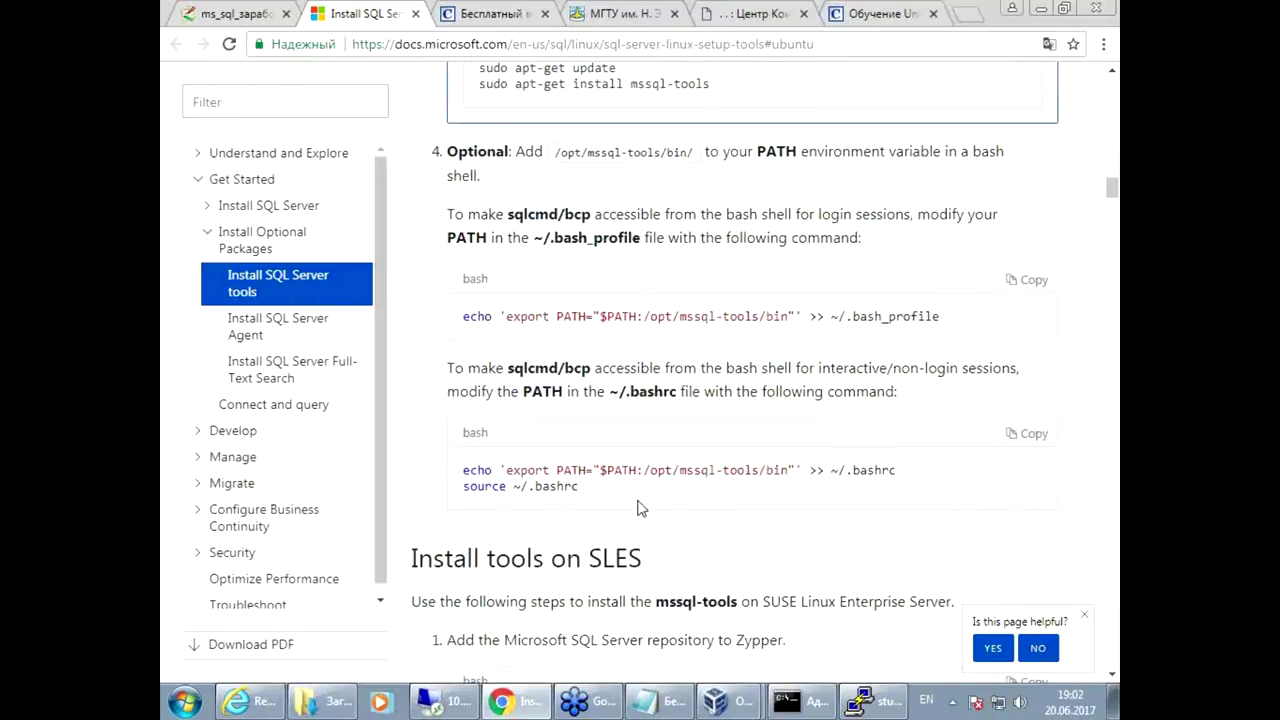
drag(678, 472, 643, 472)
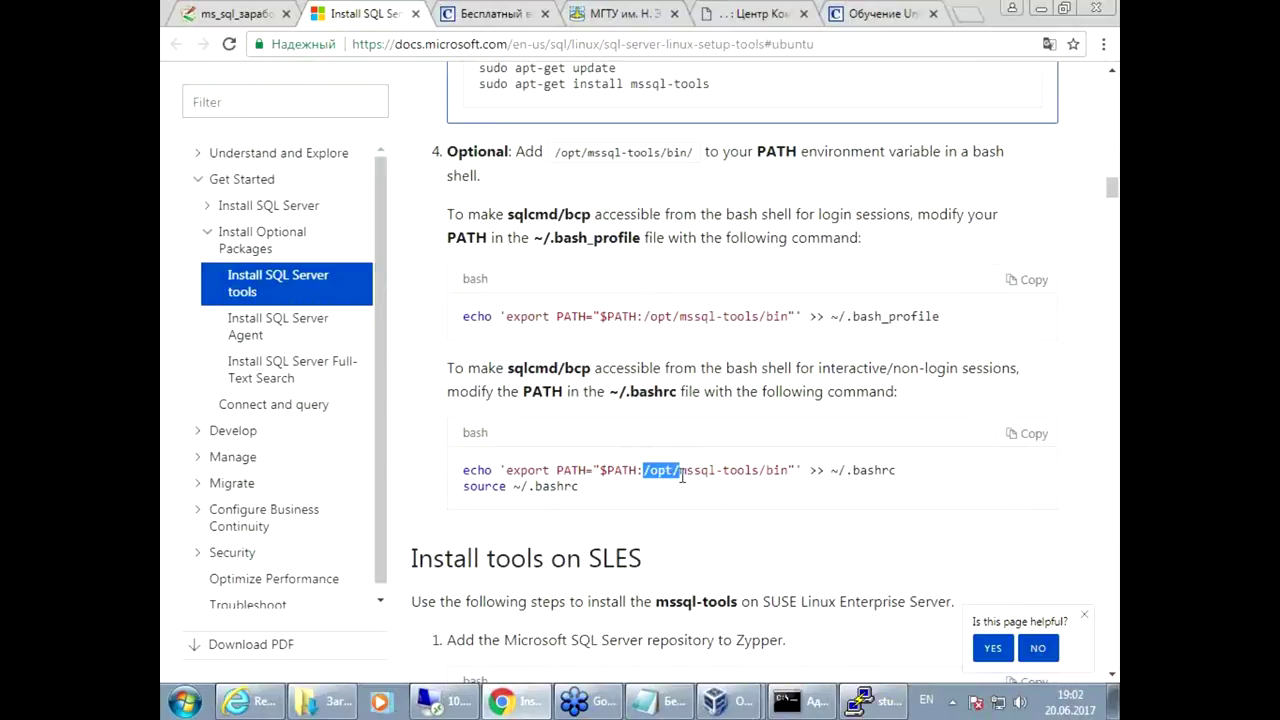
click(703, 525)
drag(643, 471, 673, 471)
Step: On the course wiki tab, select the /opt/mssql-tools/bin/sqlcmd connection command
key(ctrl+shift+Tab)
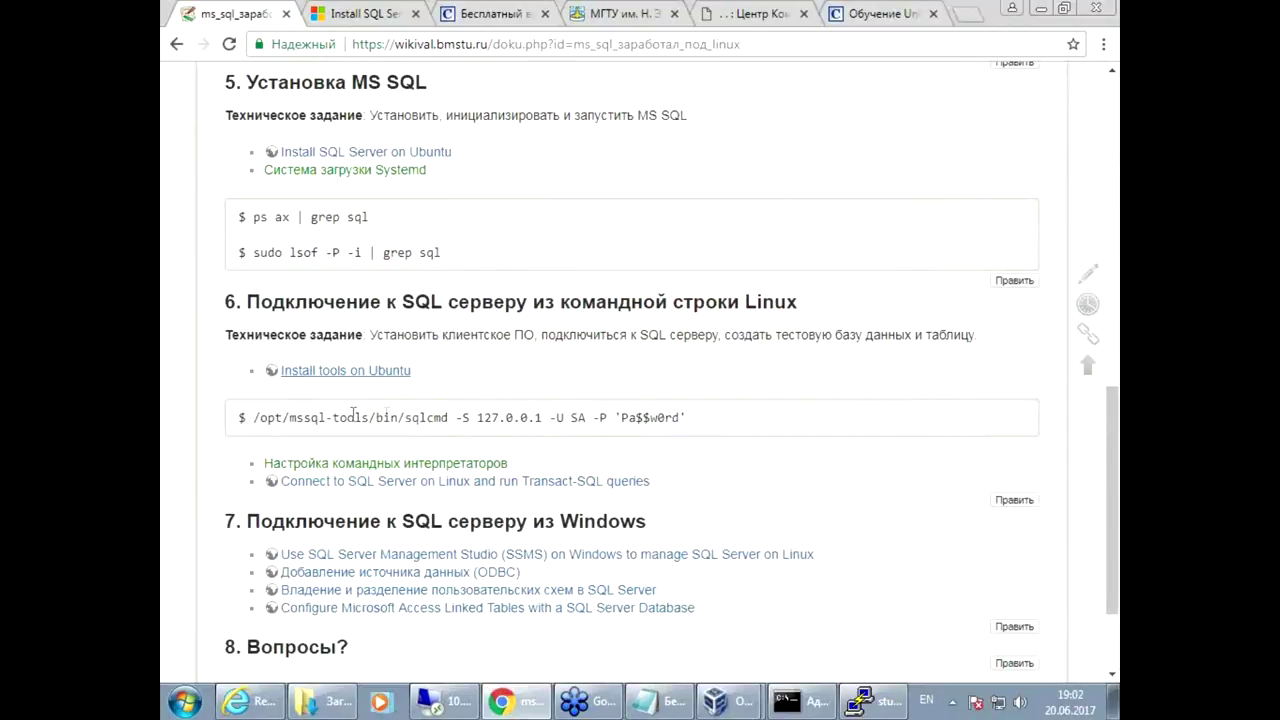
drag(285, 413, 402, 416)
click(310, 421)
drag(251, 418, 696, 420)
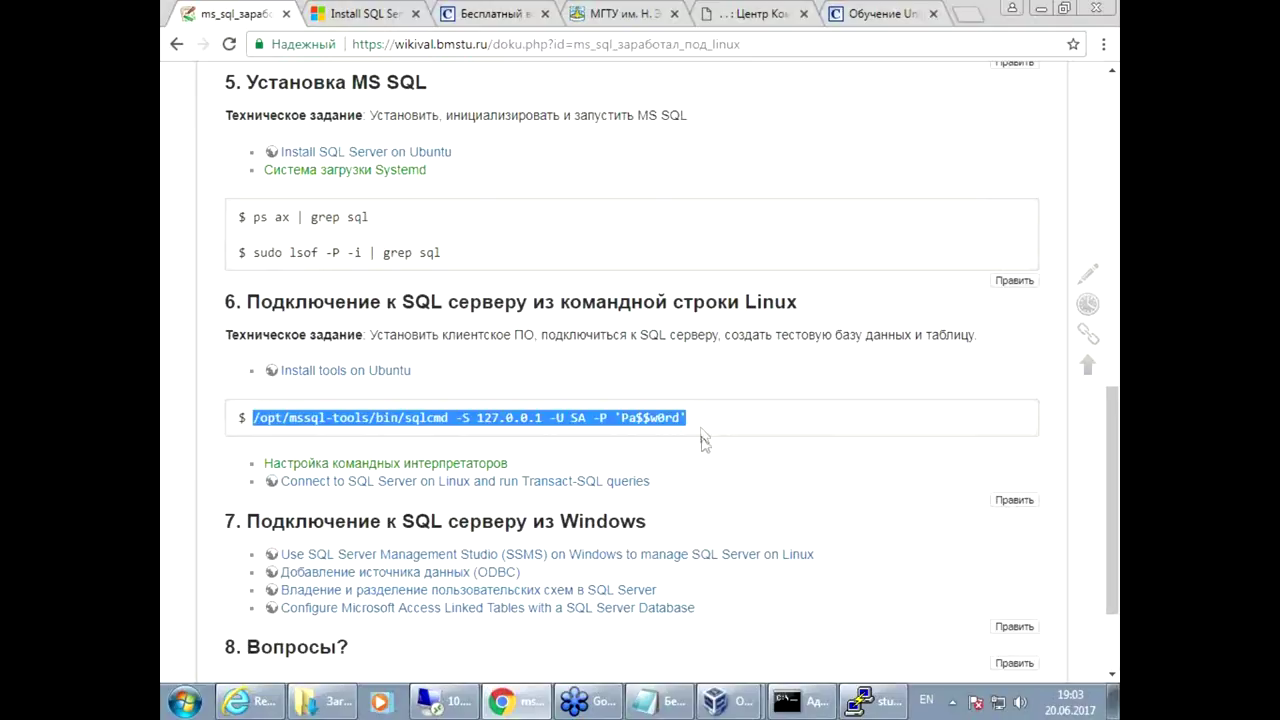
Step: Connect to SQL Server at 127.0.0.1 as SA with sqlcmd, reaching the '1>' prompt
click(872, 701)
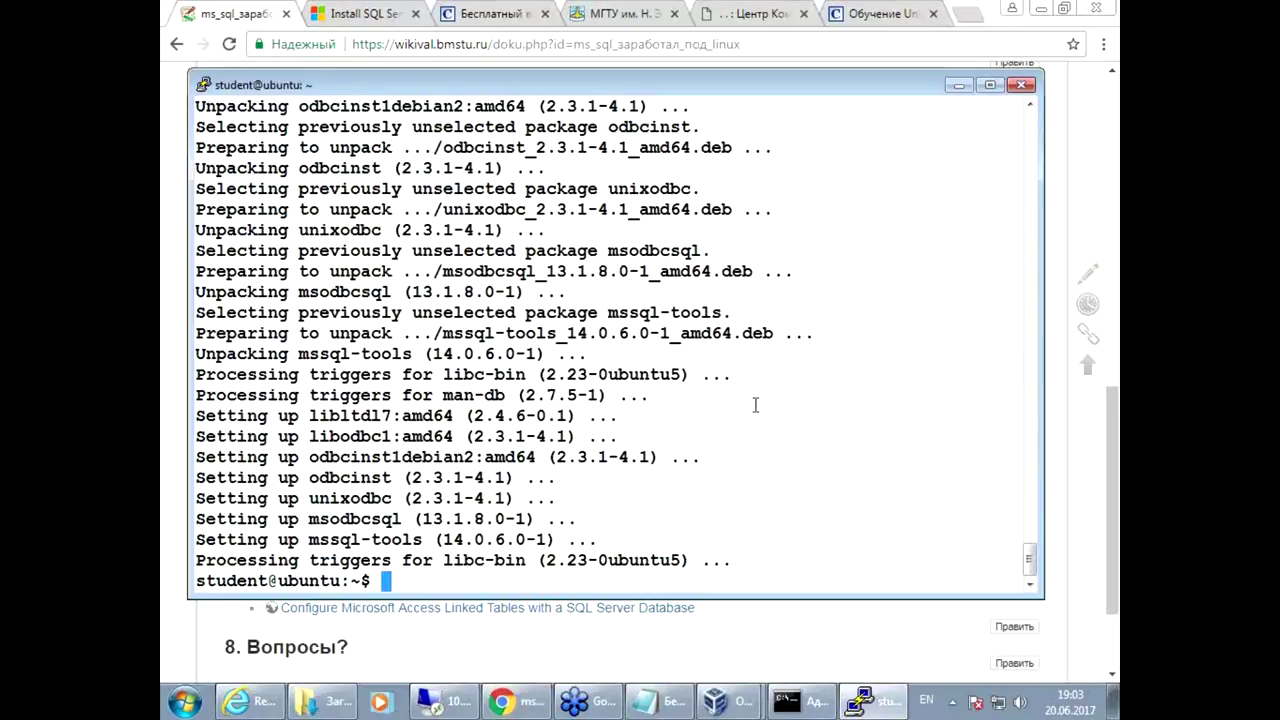
right_click(755, 405)
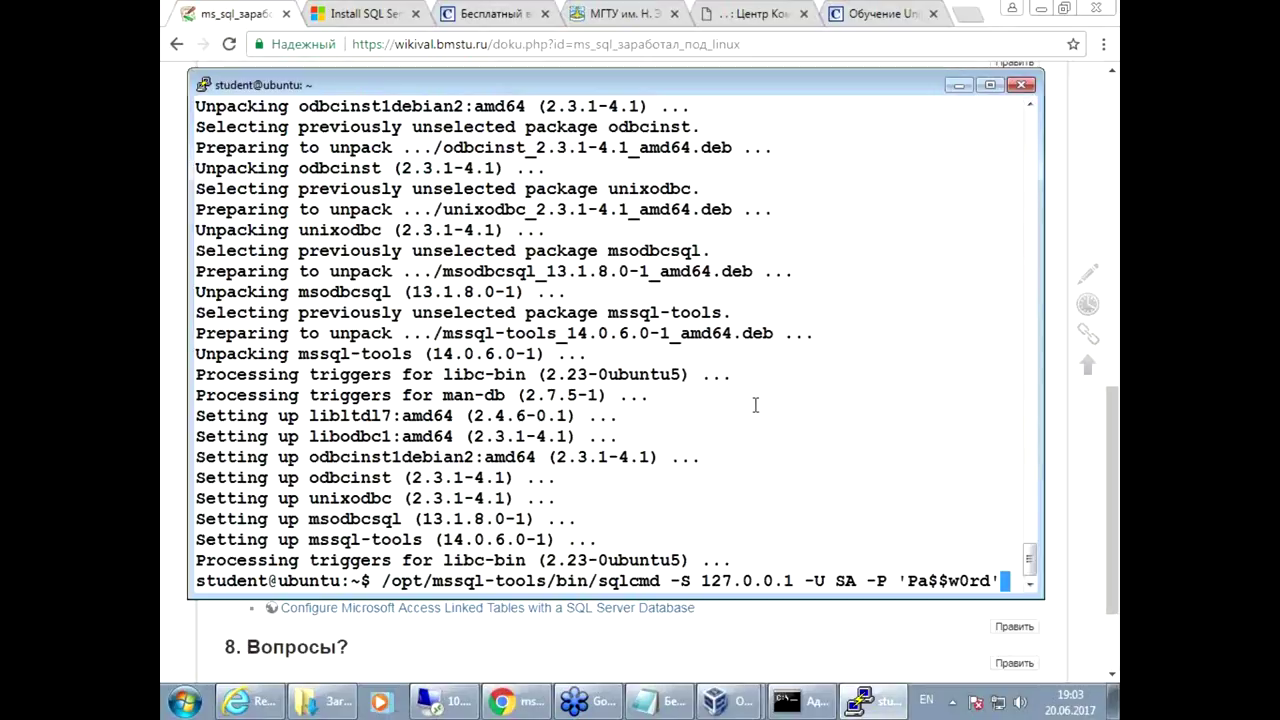
drag(600, 583, 654, 581)
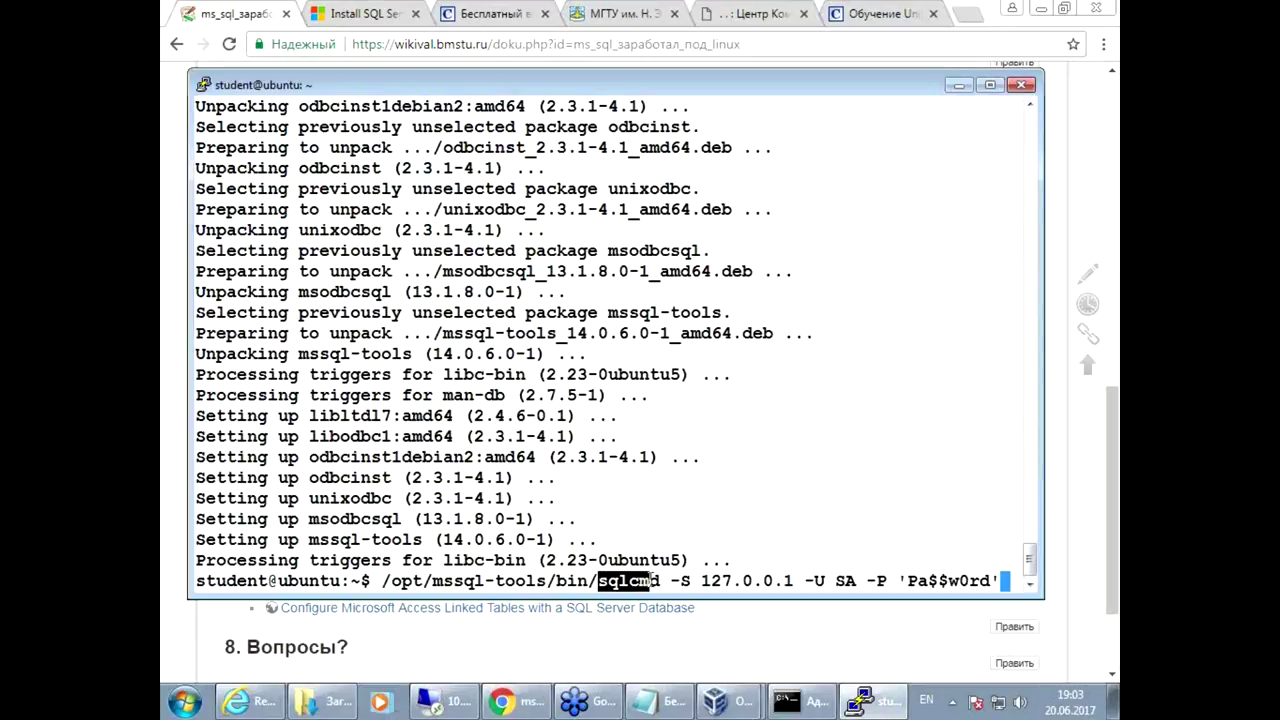
click(735, 497)
key(Return)
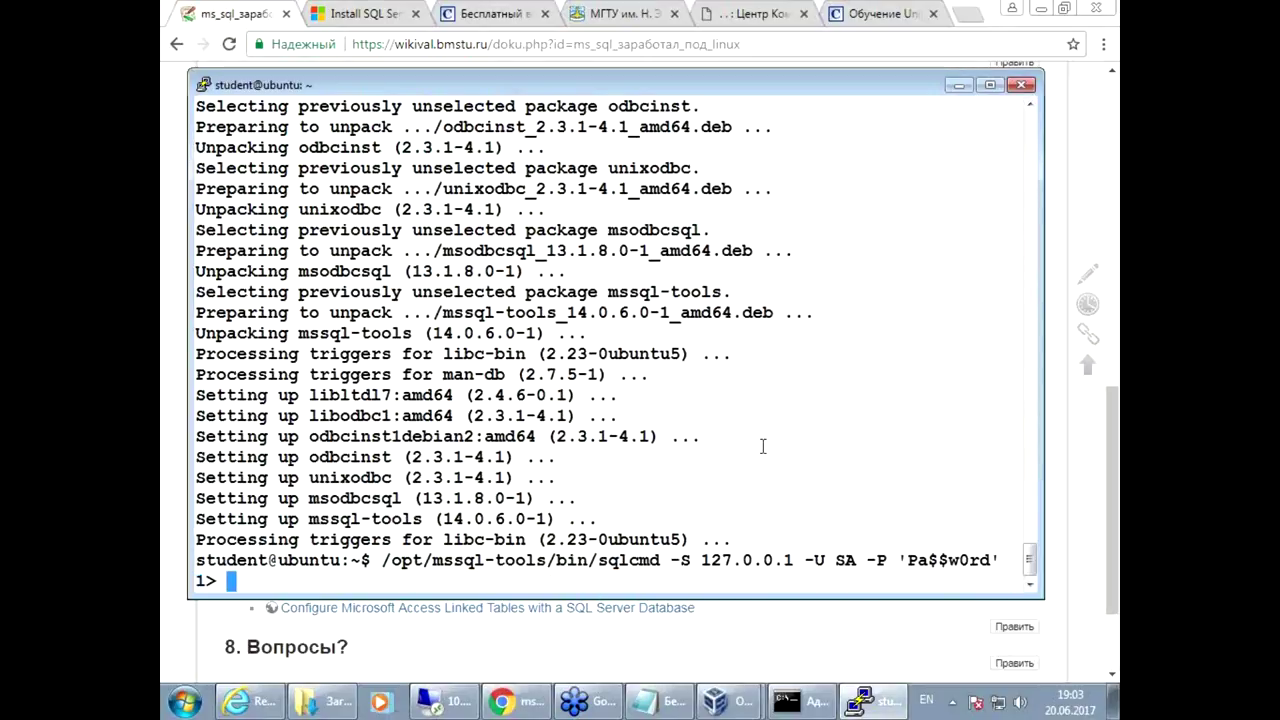
key(Return)
key(Return)
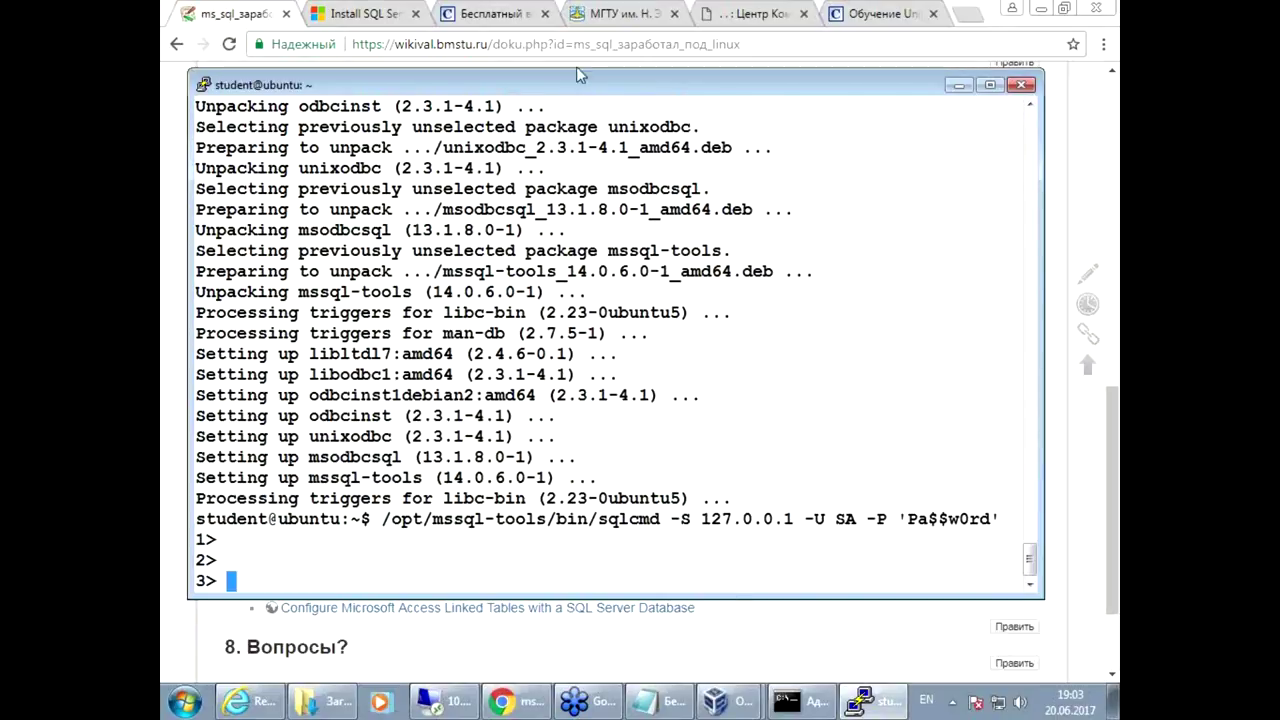
click(360, 13)
Step: Open the 'Connect and query' sqlcmd guide in a new tab and close the tools page
click(737, 551)
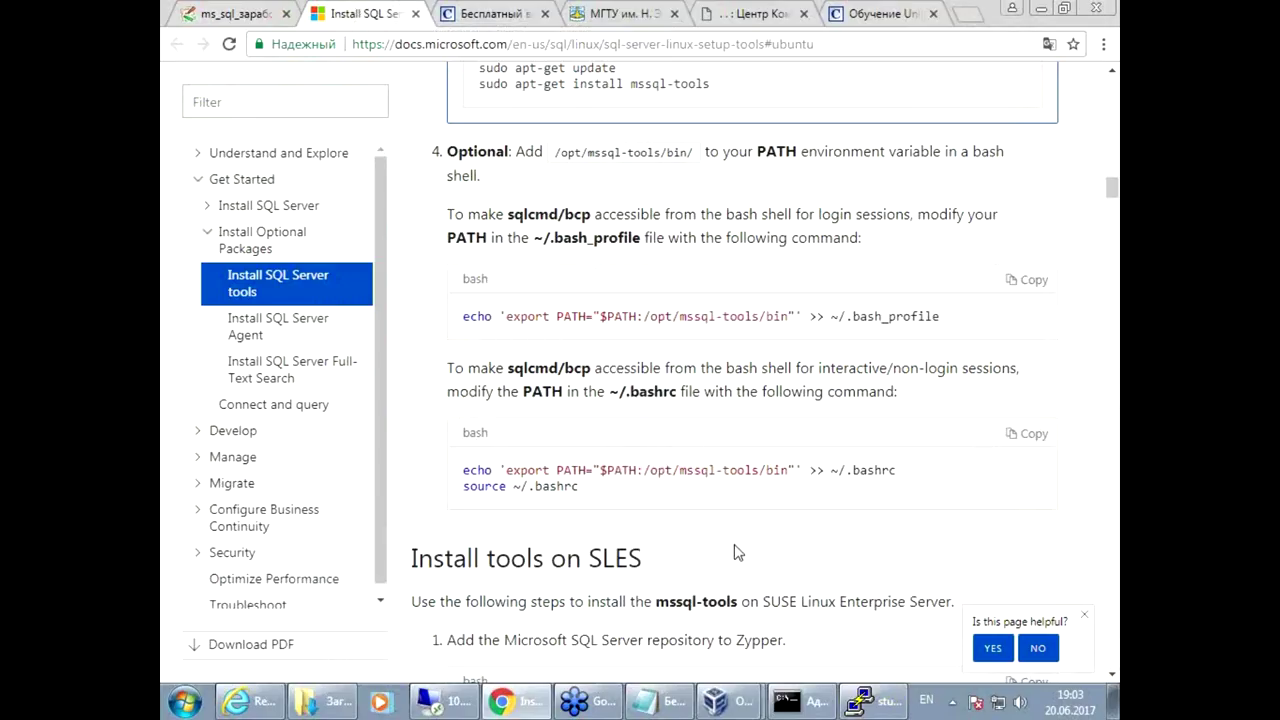
scroll(737, 551, down, 4)
click(213, 12)
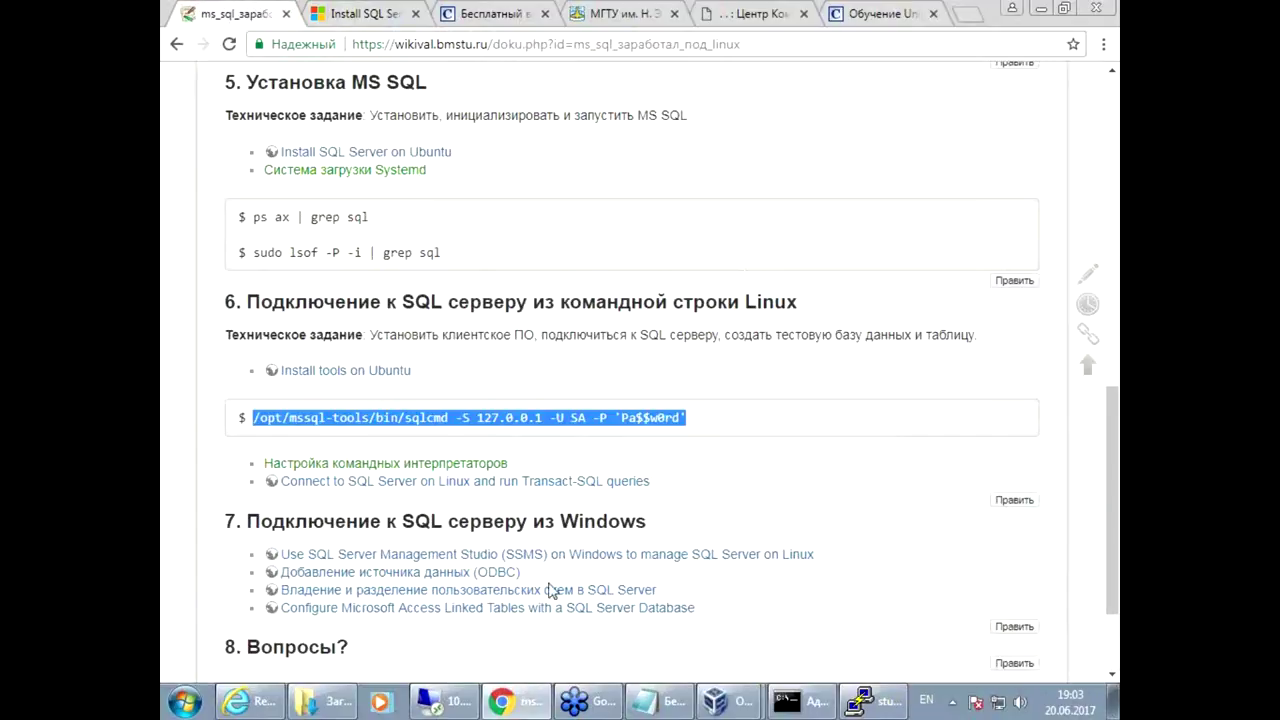
right_click(470, 484)
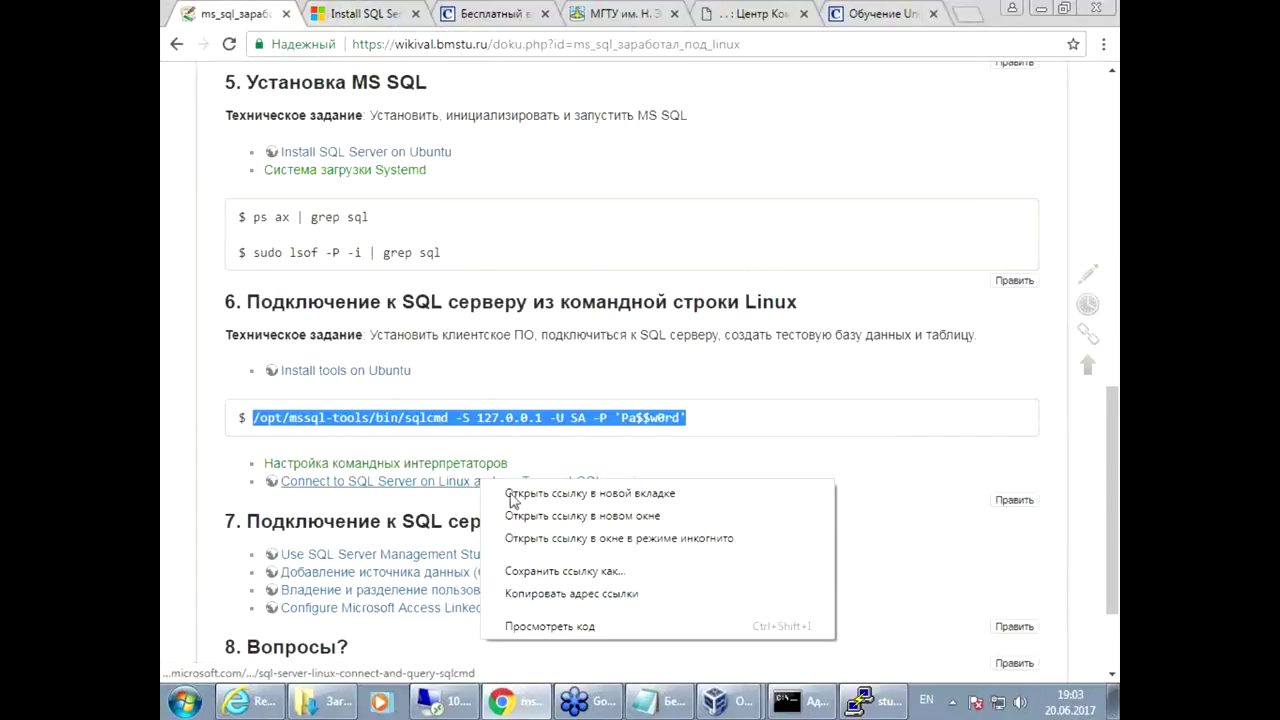
click(520, 492)
click(355, 12)
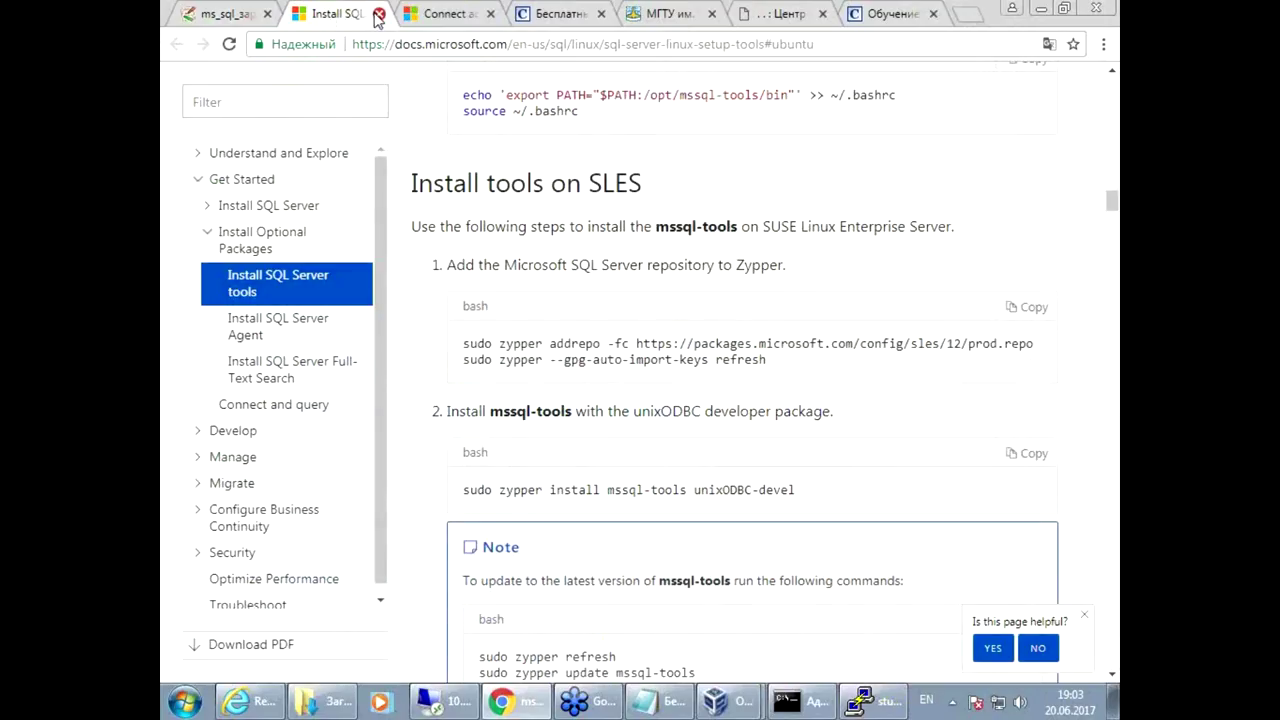
click(379, 13)
Step: Scroll to and select the 'SELECT Name from sys.Databases;' example query
scroll(860, 600, down, 8)
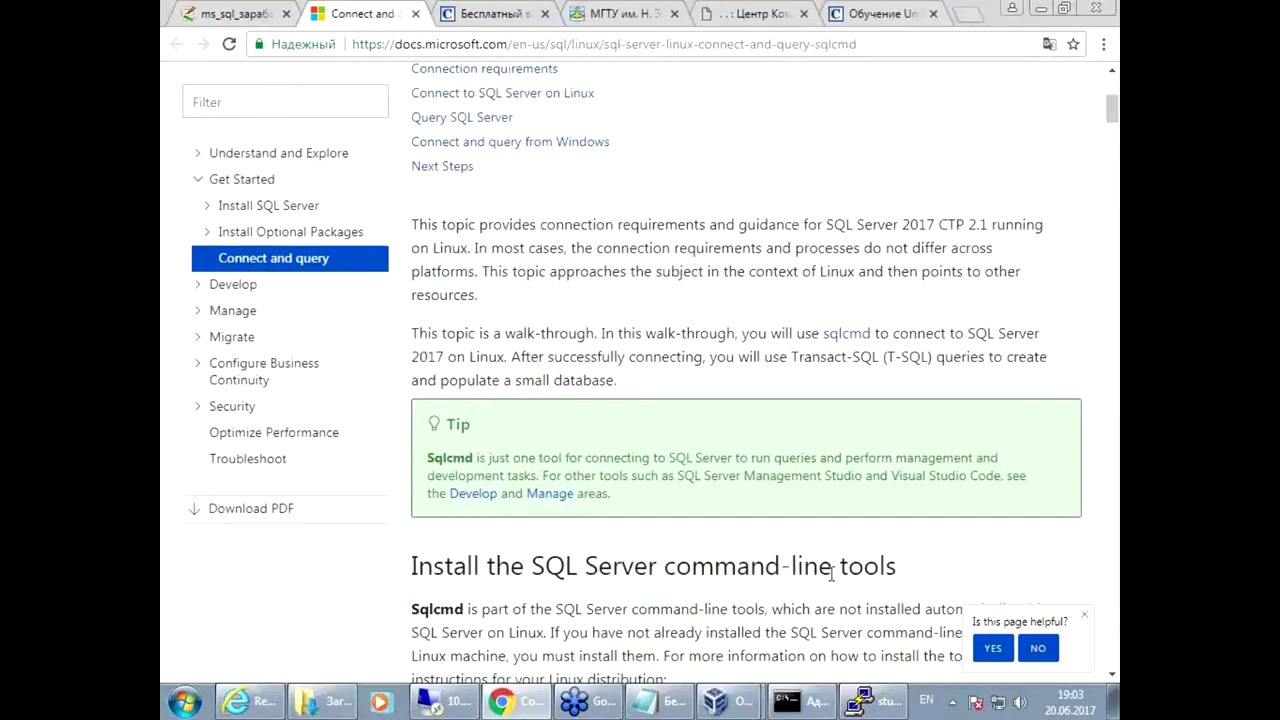
scroll(829, 573, down, 7)
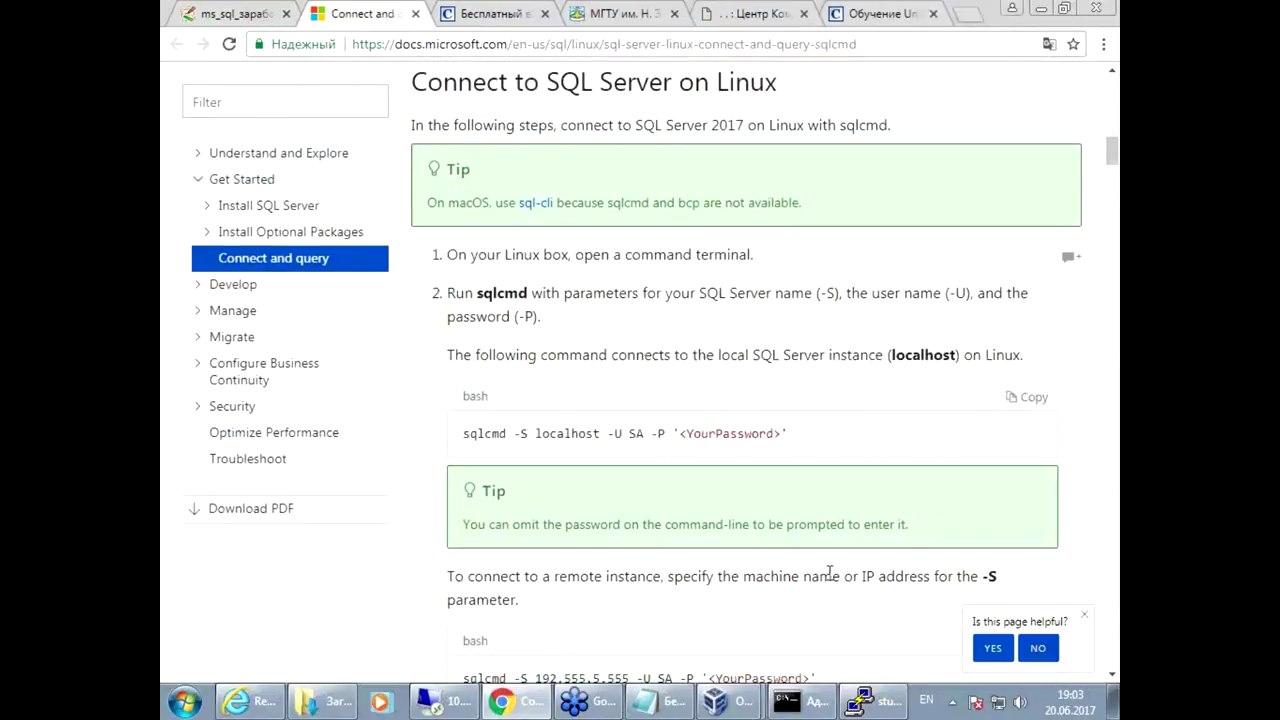
scroll(580, 546, down, 6)
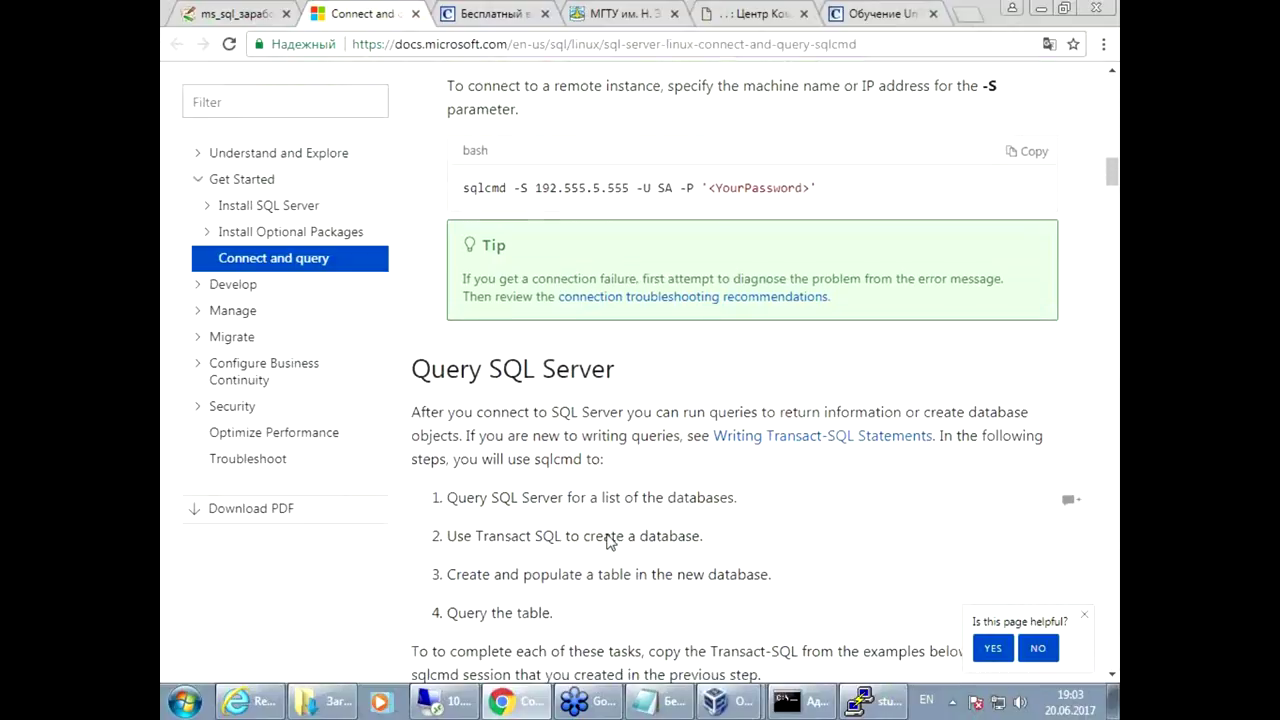
scroll(607, 540, down, 2)
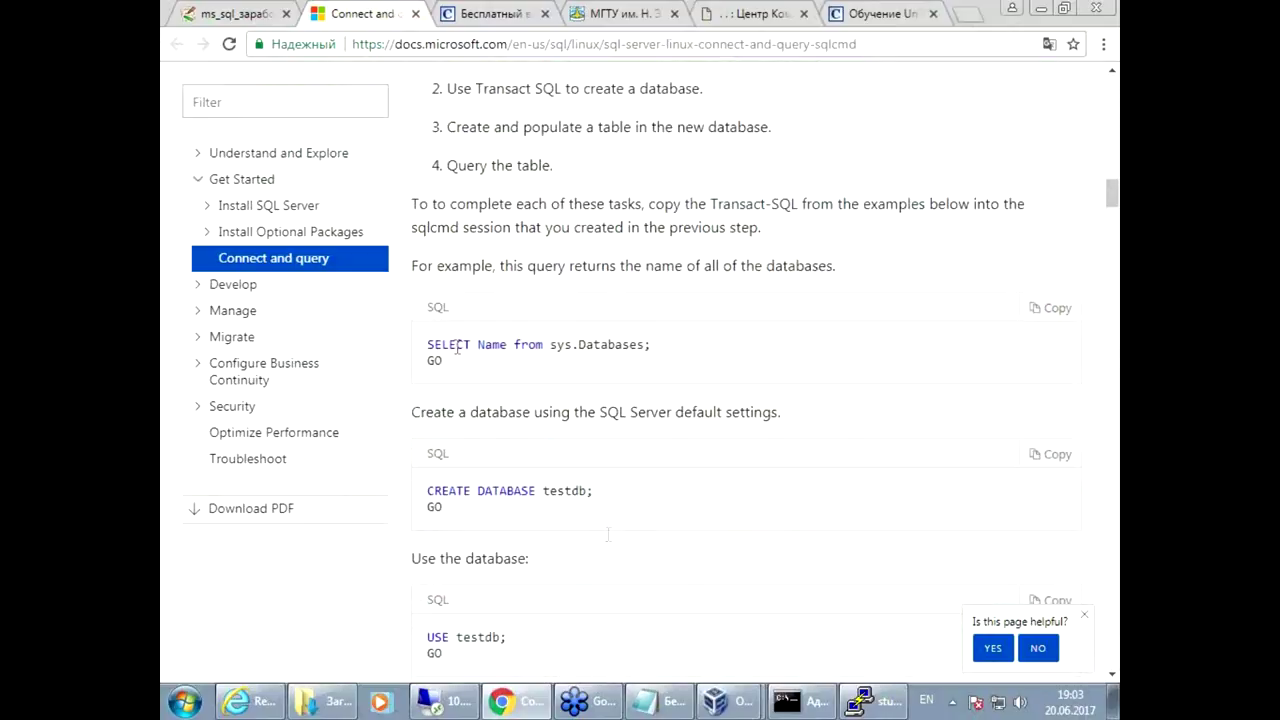
shift+click(660, 344)
key(ctrl+c)
Step: Run 'SELECT Name from sys.Databases;' with GO, listing master, tempdb, model and msdb
click(870, 705)
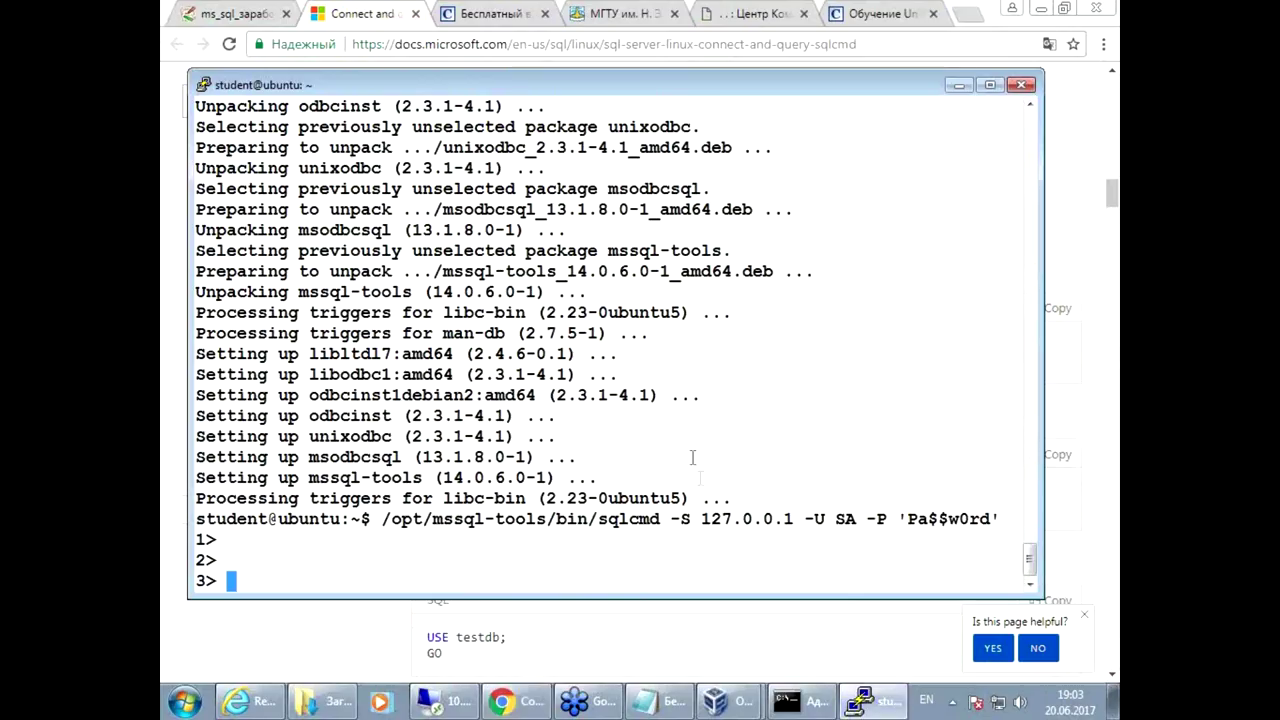
right_click(692, 456)
key(Return)
text(go)
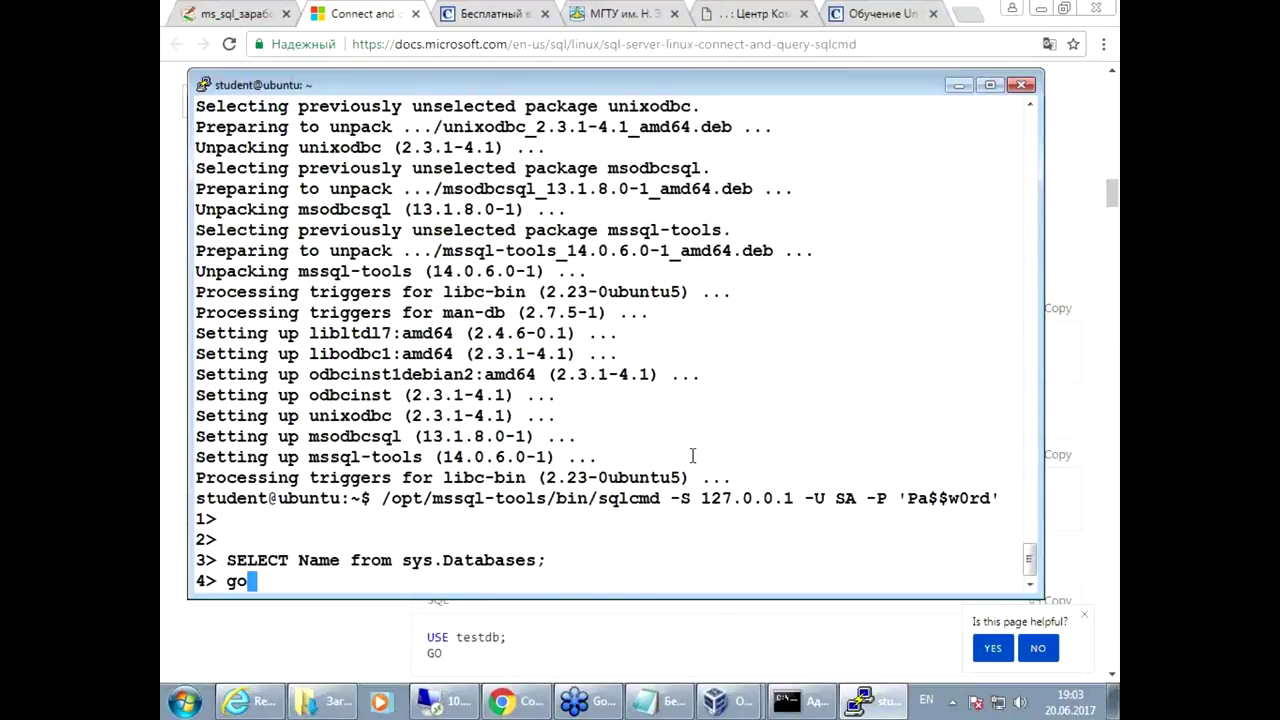
key(Return)
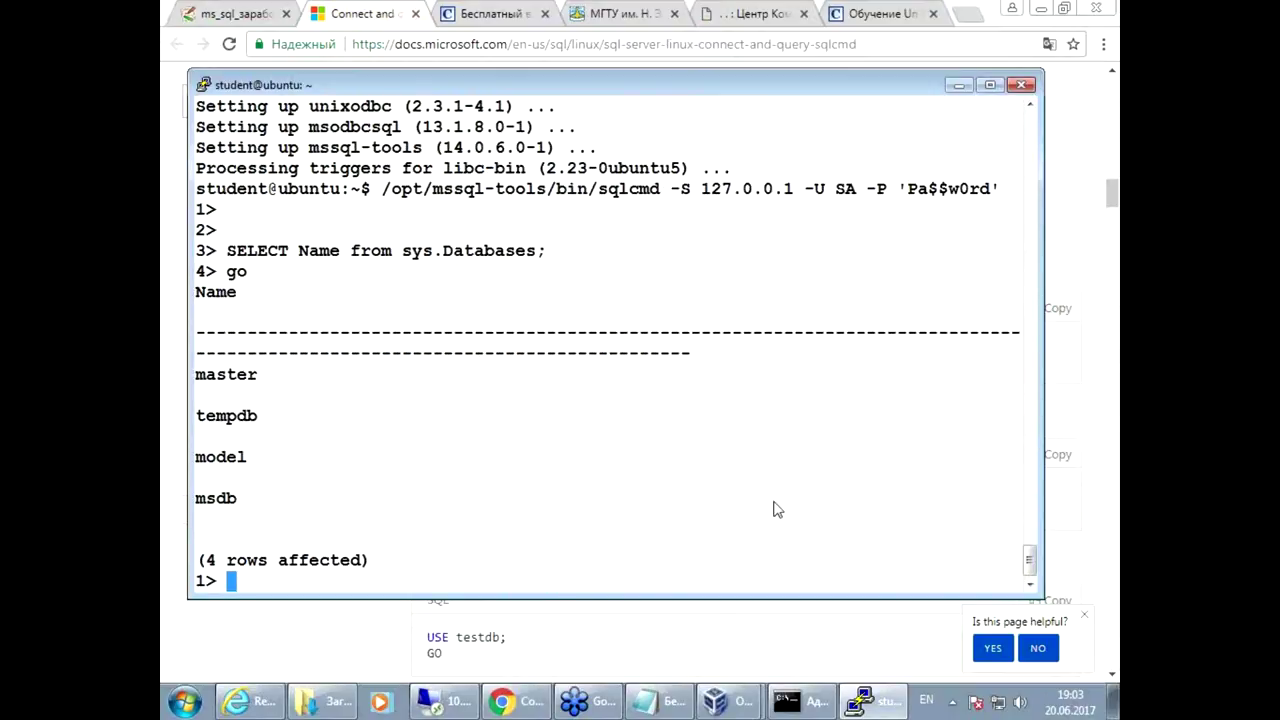
Step: Copy 'USE testdb' from the docs and run it with GO
click(769, 613)
scroll(700, 600, down, 2)
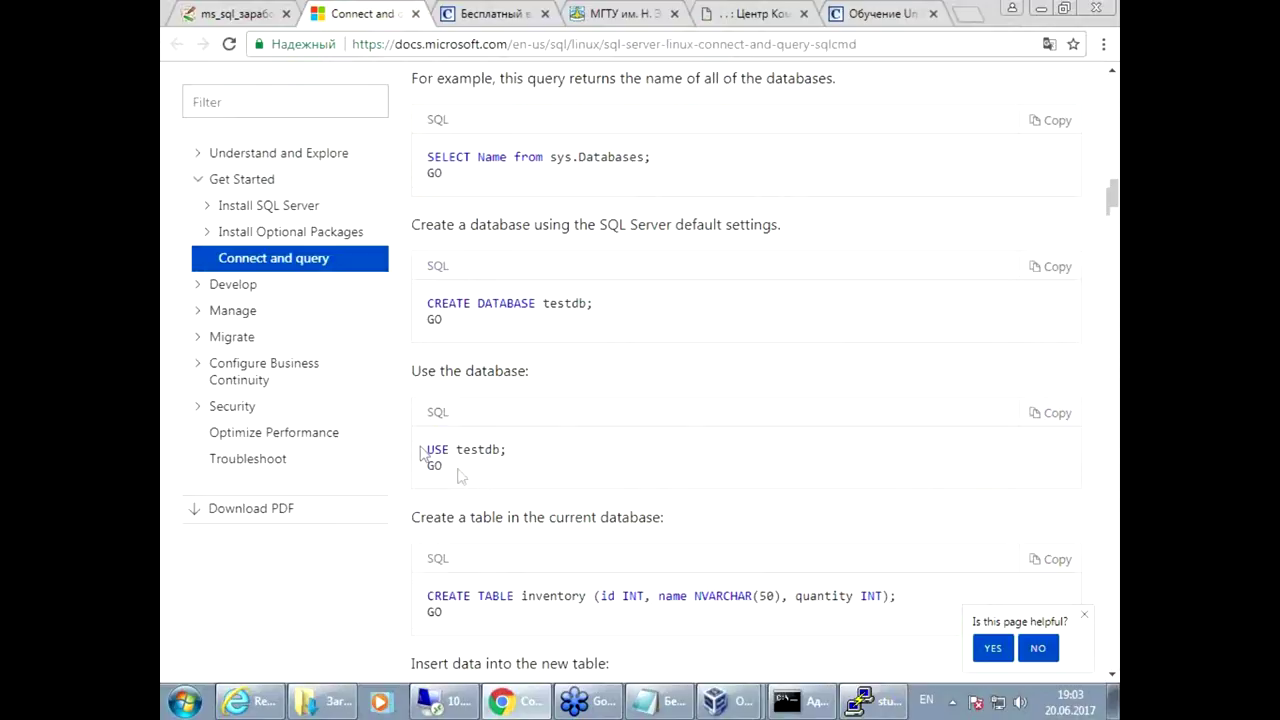
drag(531, 460, 426, 452)
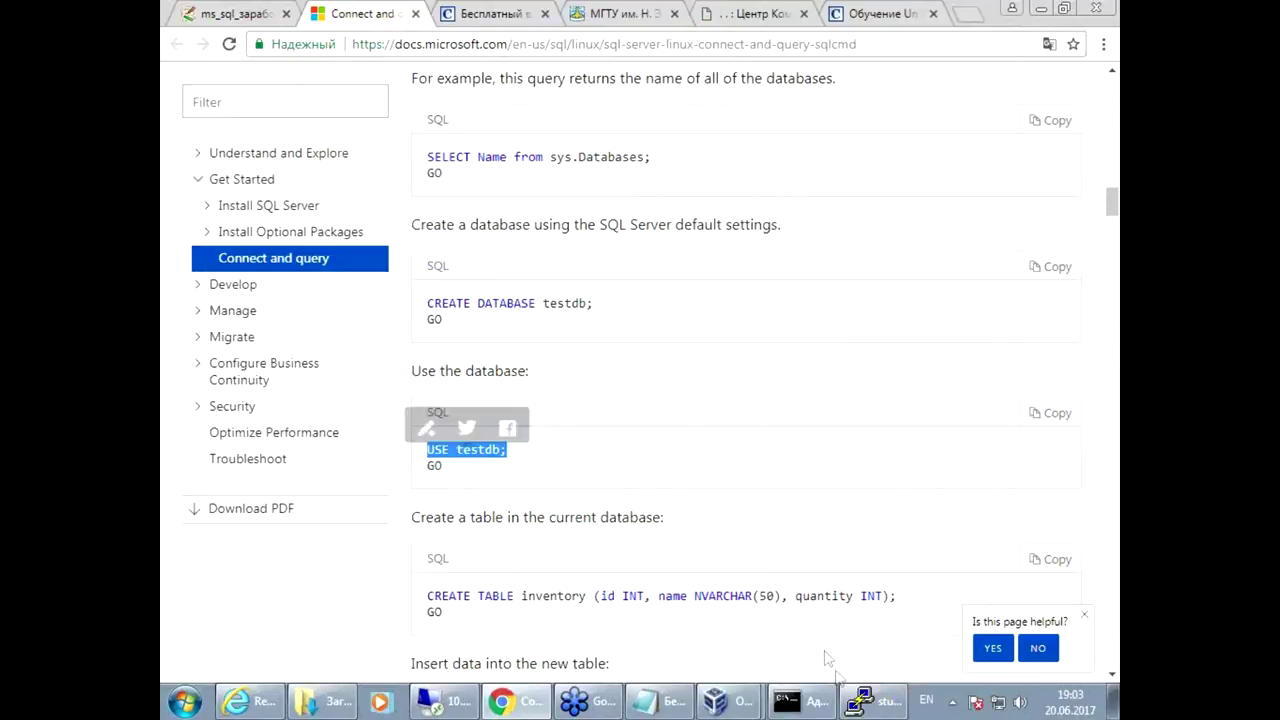
key(ctrl+c)
key(alt+Tab)
right_click(621, 435)
key(Return)
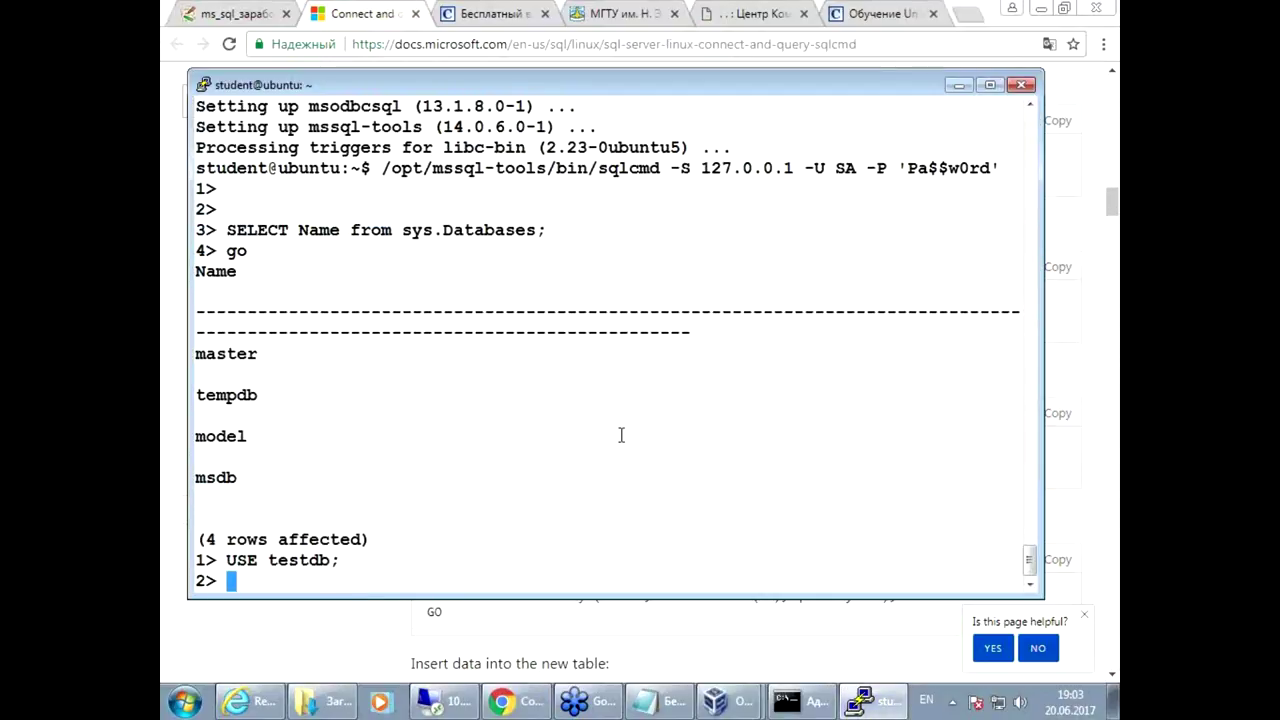
text(go)
key(Return)
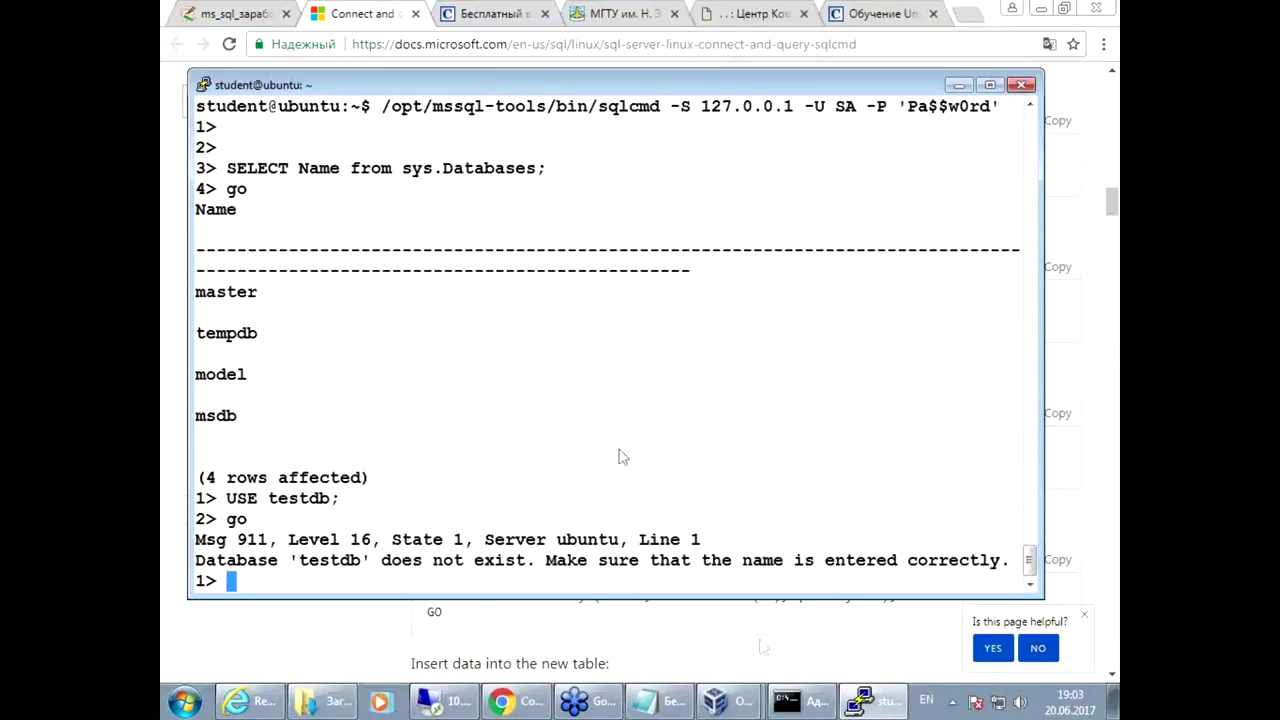
Step: Paste 'CREATE DATABASE testdb;', whose batch fails on the mistyped 'gio' terminator
key(alt+Tab)
drag(424, 310, 598, 302)
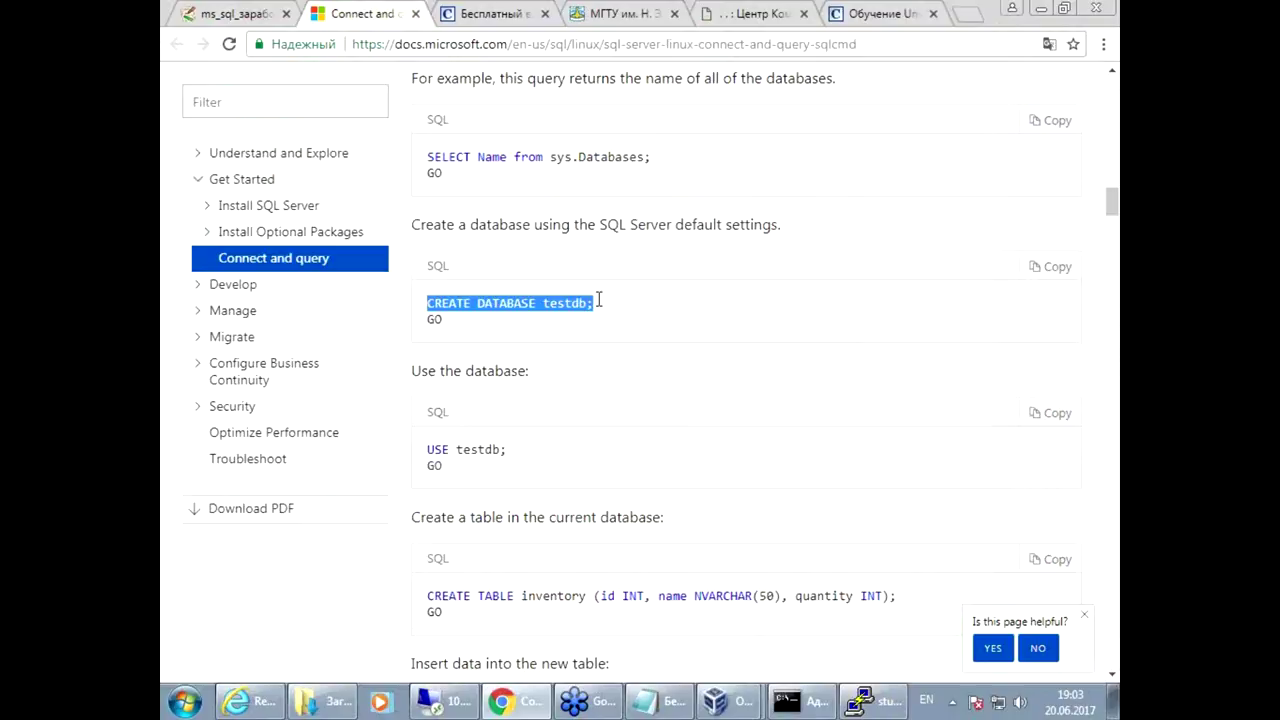
key(alt+Tab)
right_click(690, 426)
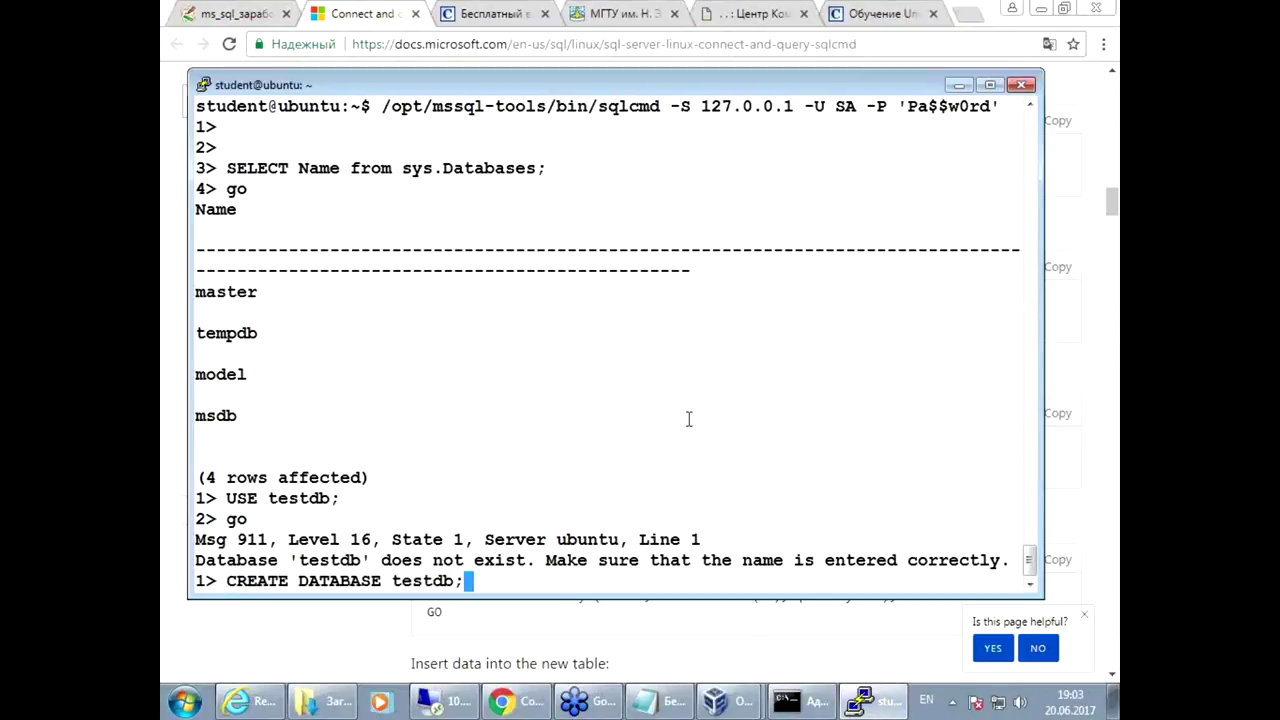
key(Return)
text(gio)
key(Return)
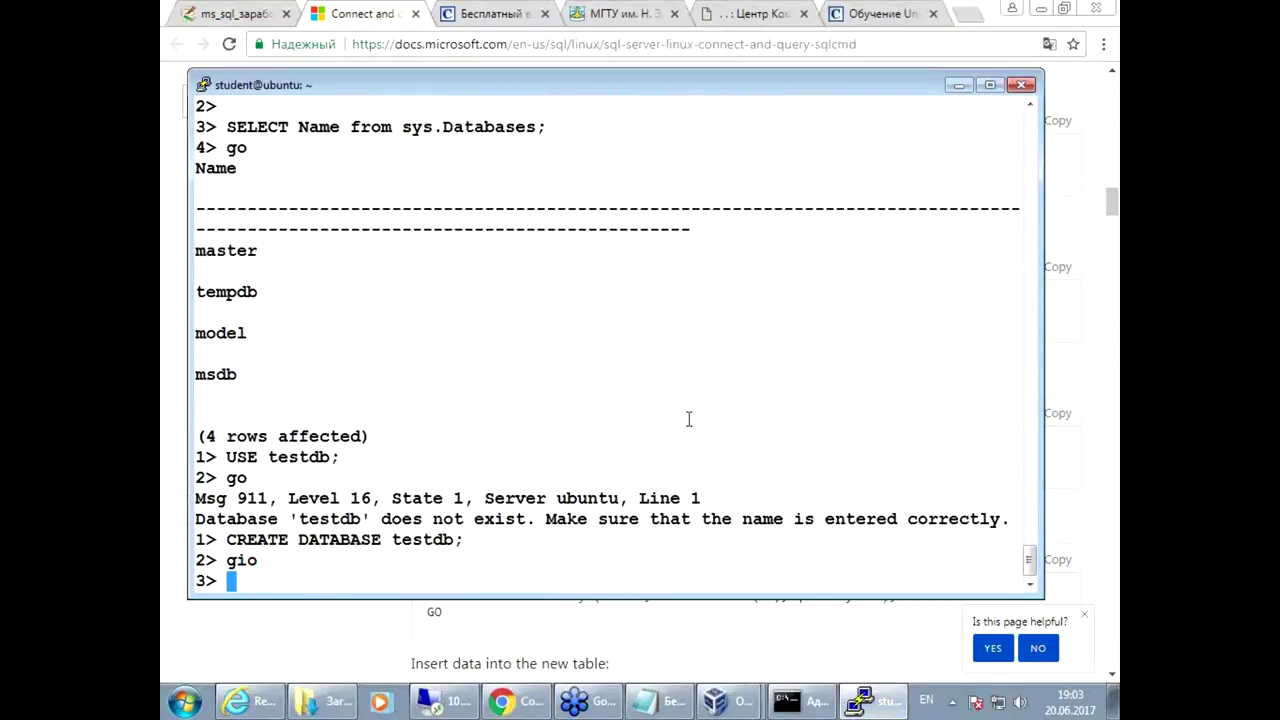
text(go)
key(Return)
Step: Rerun CREATE DATABASE testdb from history with GO to create the database
key(Up)
key(Up)
key(Up)
key(Return)
text(go)
key(Return)
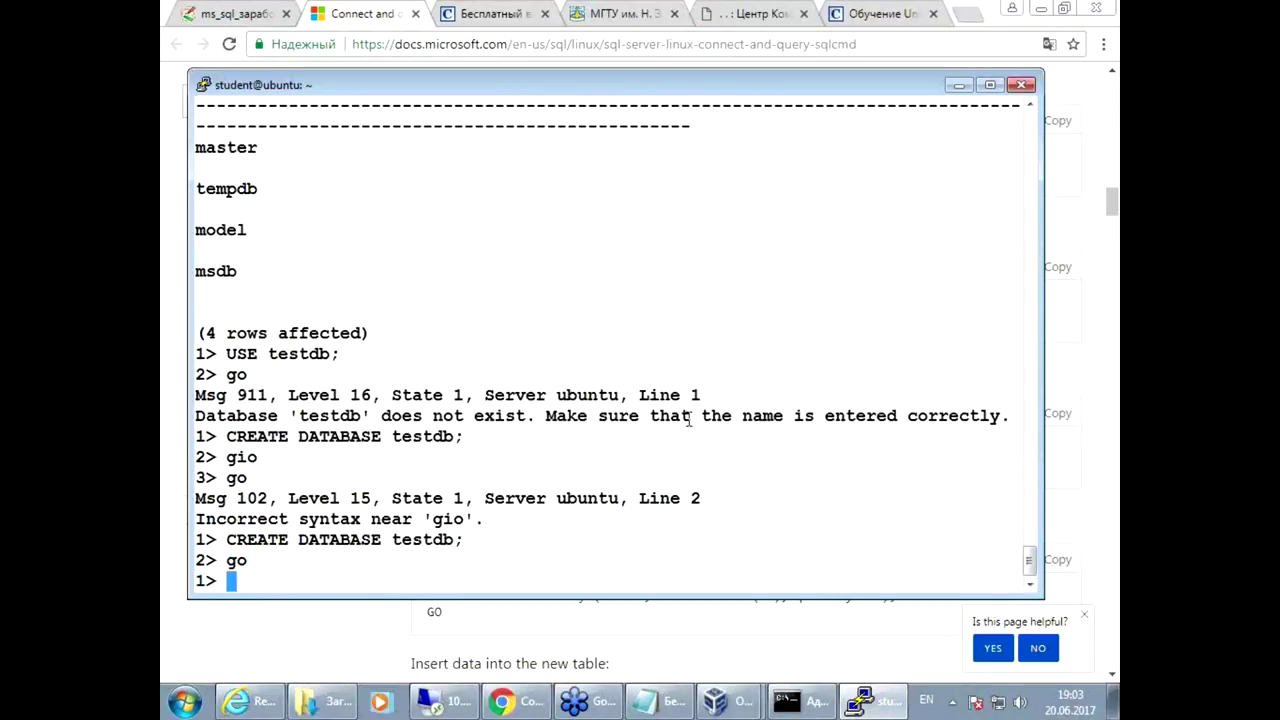
Step: Recall 'USE testdb;' from command history and submit it
key(Up)
key(Up)
key(Down)
key(Up)
key(Down)
key(Up)
key(Up)
key(Up)
key(Up)
key(Up)
key(Up)
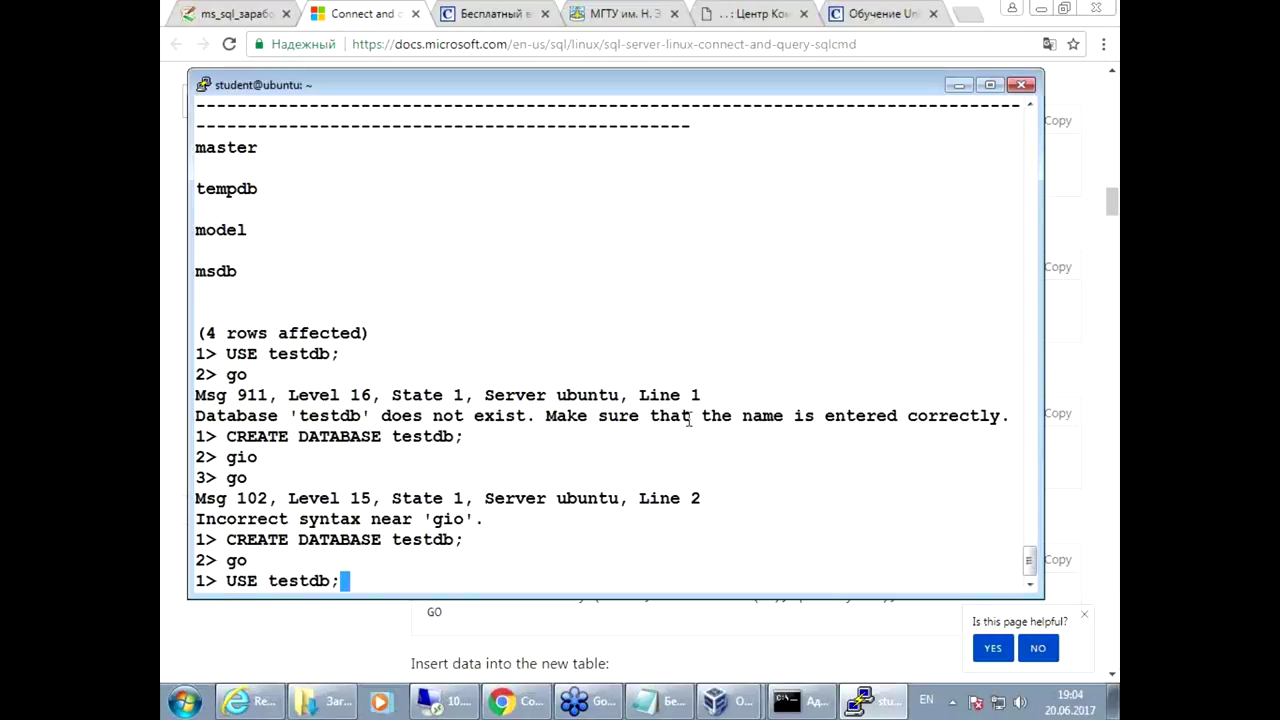
key(Return)
Step: Select the CREATE TABLE inventory statement in the docs and run GO to switch to testdb
click(378, 641)
scroll(411, 620, down, 1)
drag(426, 507, 903, 503)
click(873, 700)
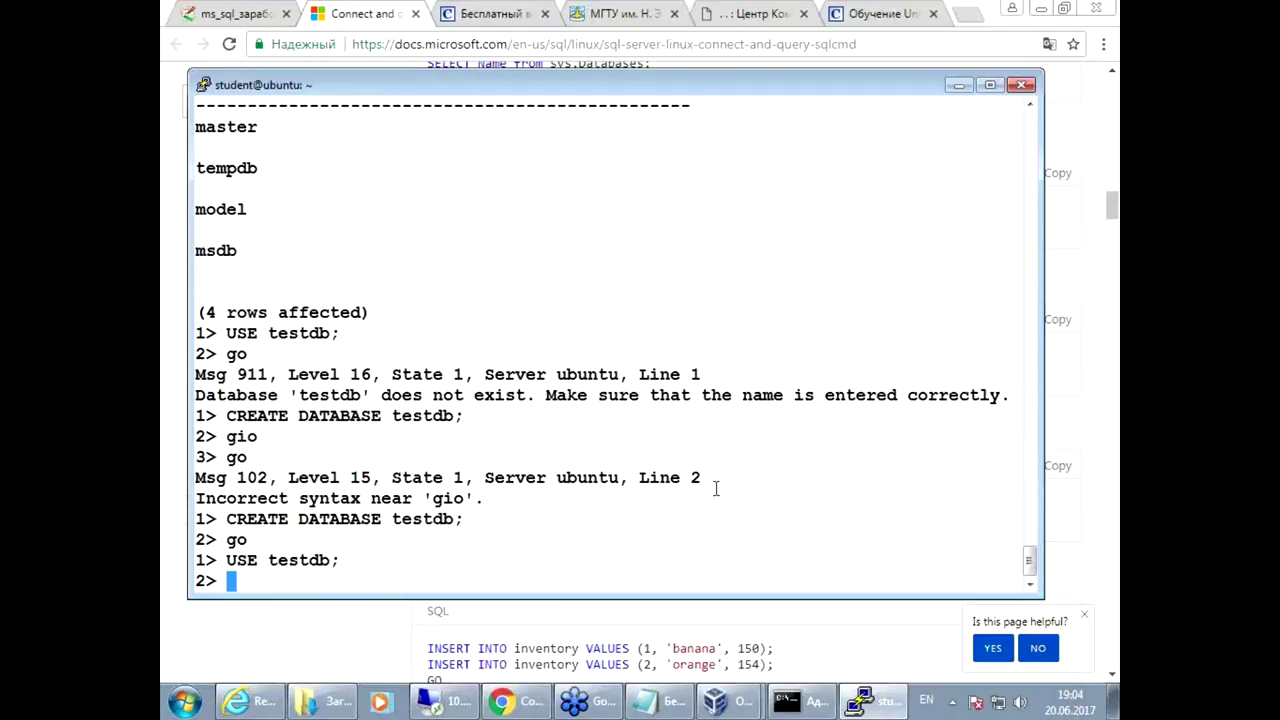
text(go)
key(Return)
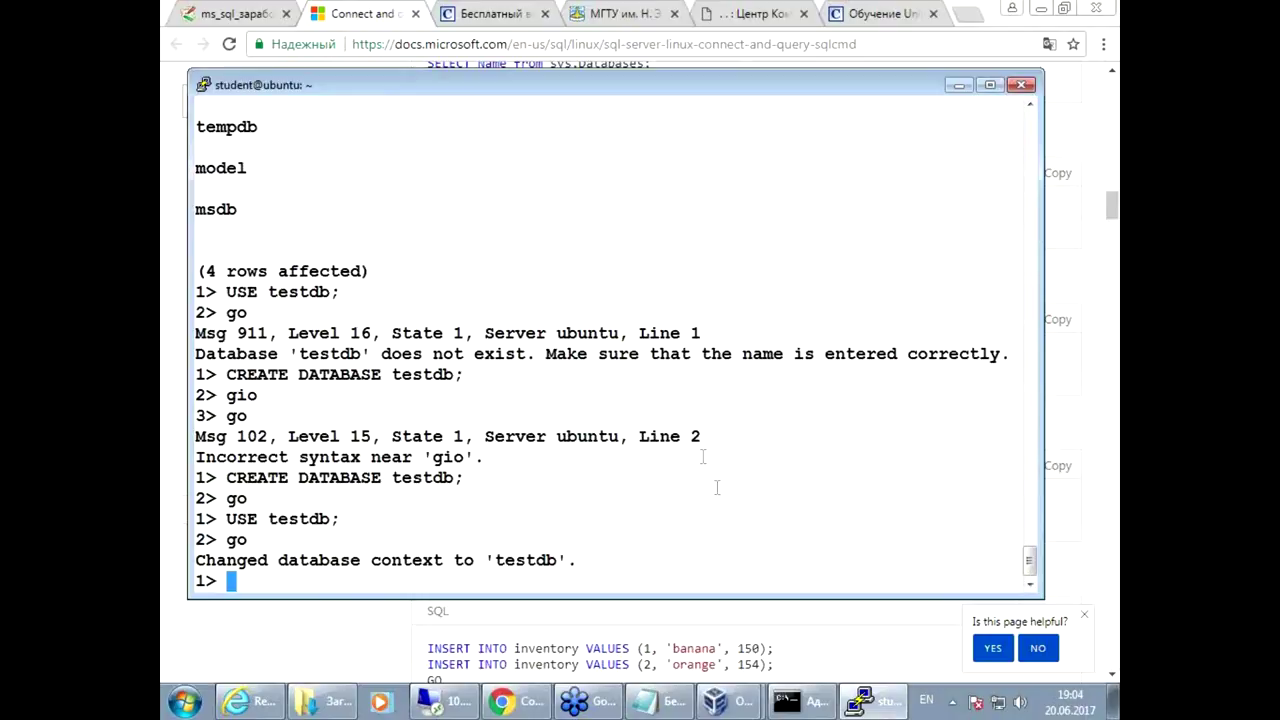
Step: Paste and run CREATE TABLE inventory with GO to create the table
right_click(690, 453)
key(Return)
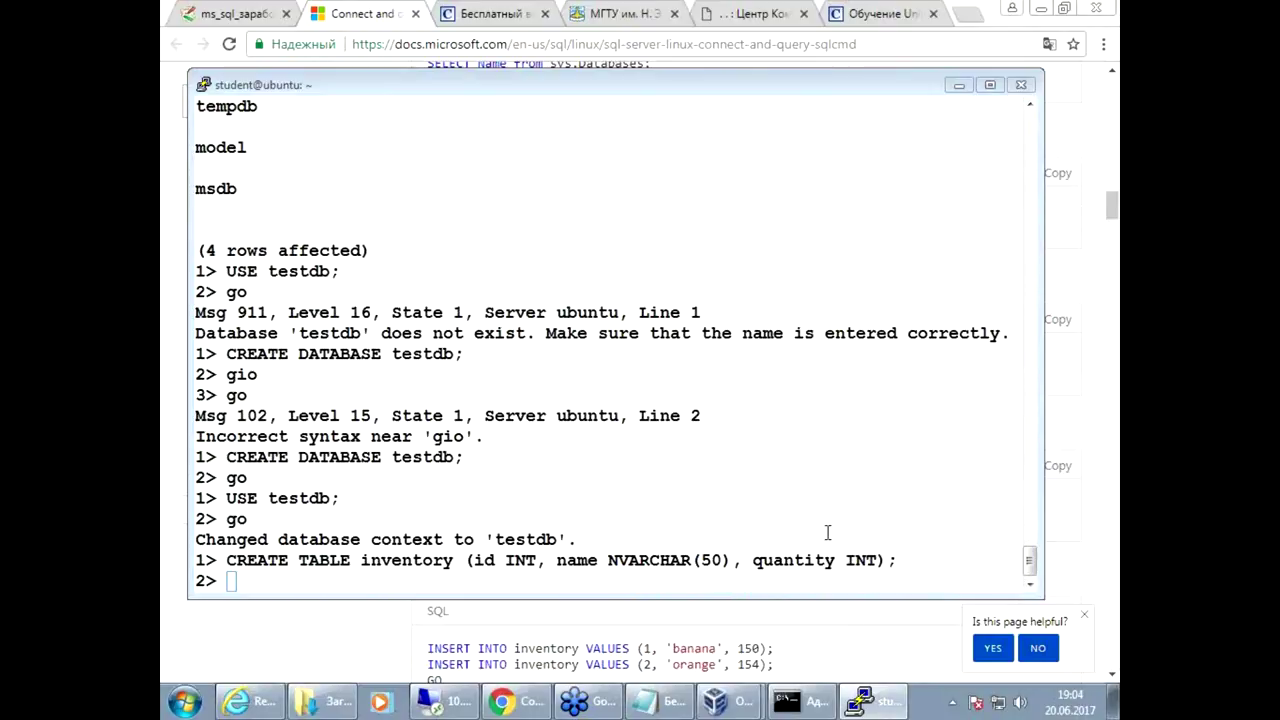
click(373, 442)
text(go)
key(Return)
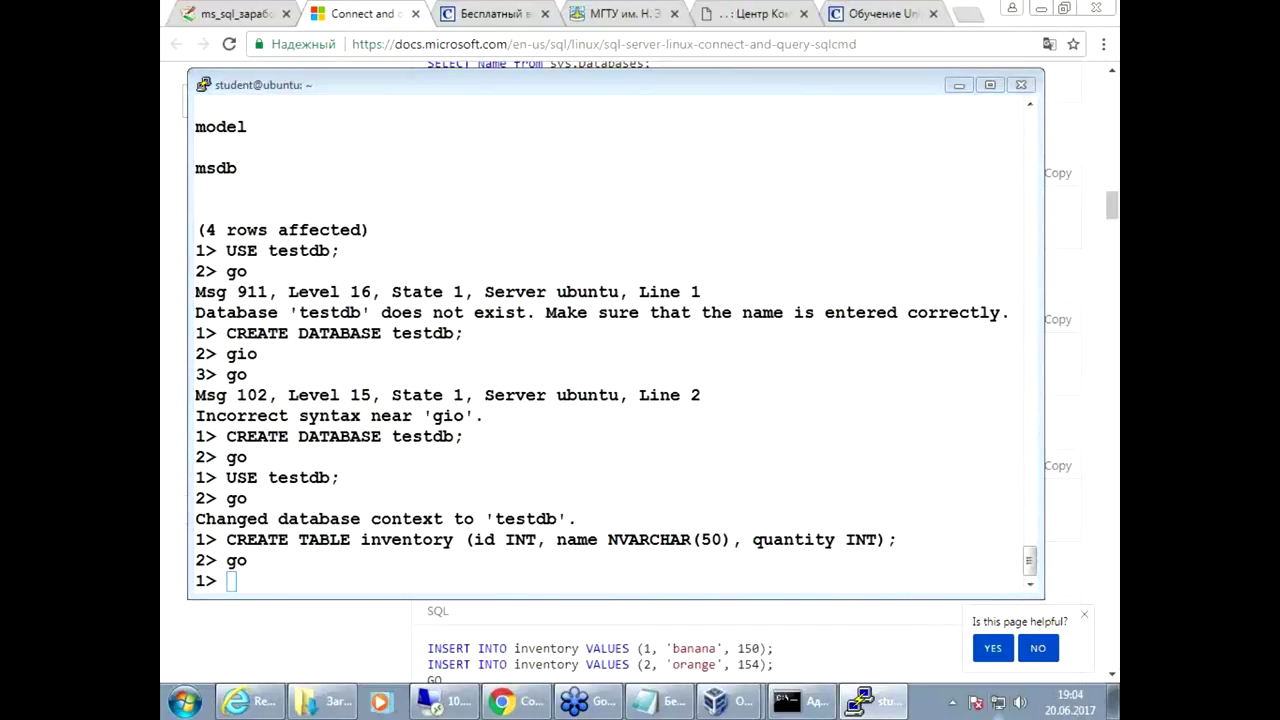
Step: Paste the first INSERT statement, for banana (150), into sqlcmd
click(484, 708)
scroll(471, 614, down, 3)
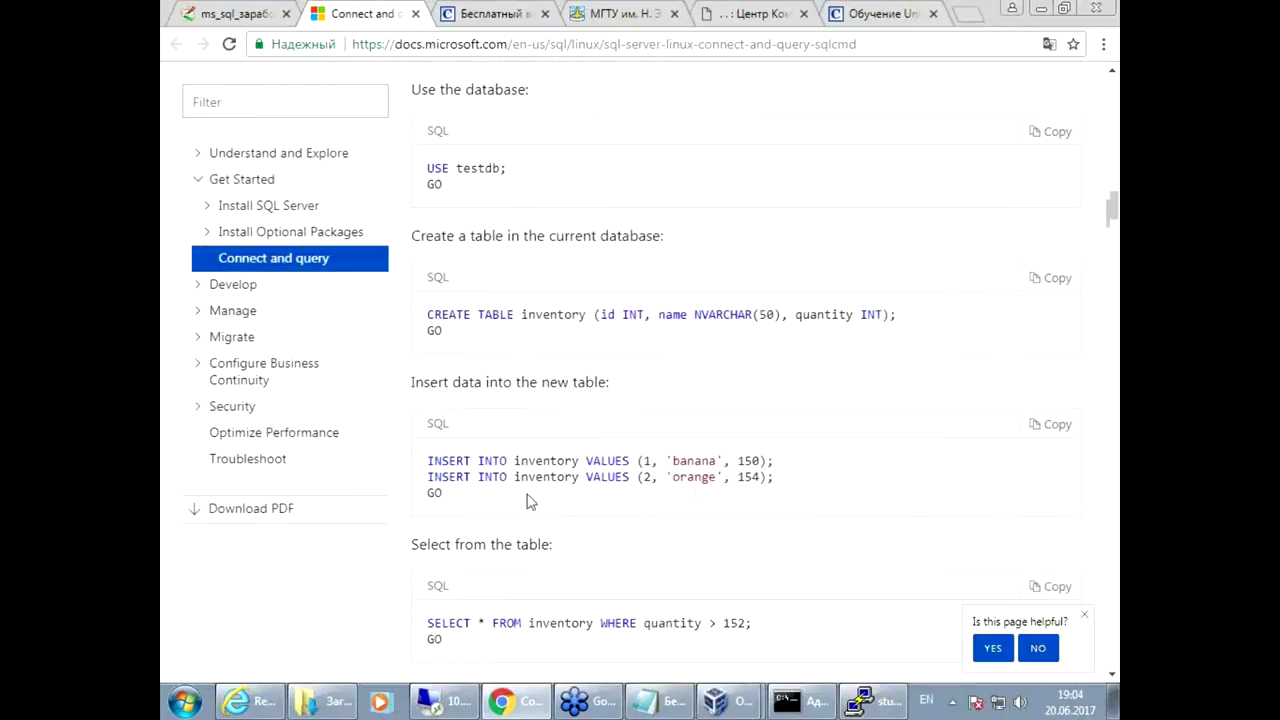
drag(429, 460, 823, 474)
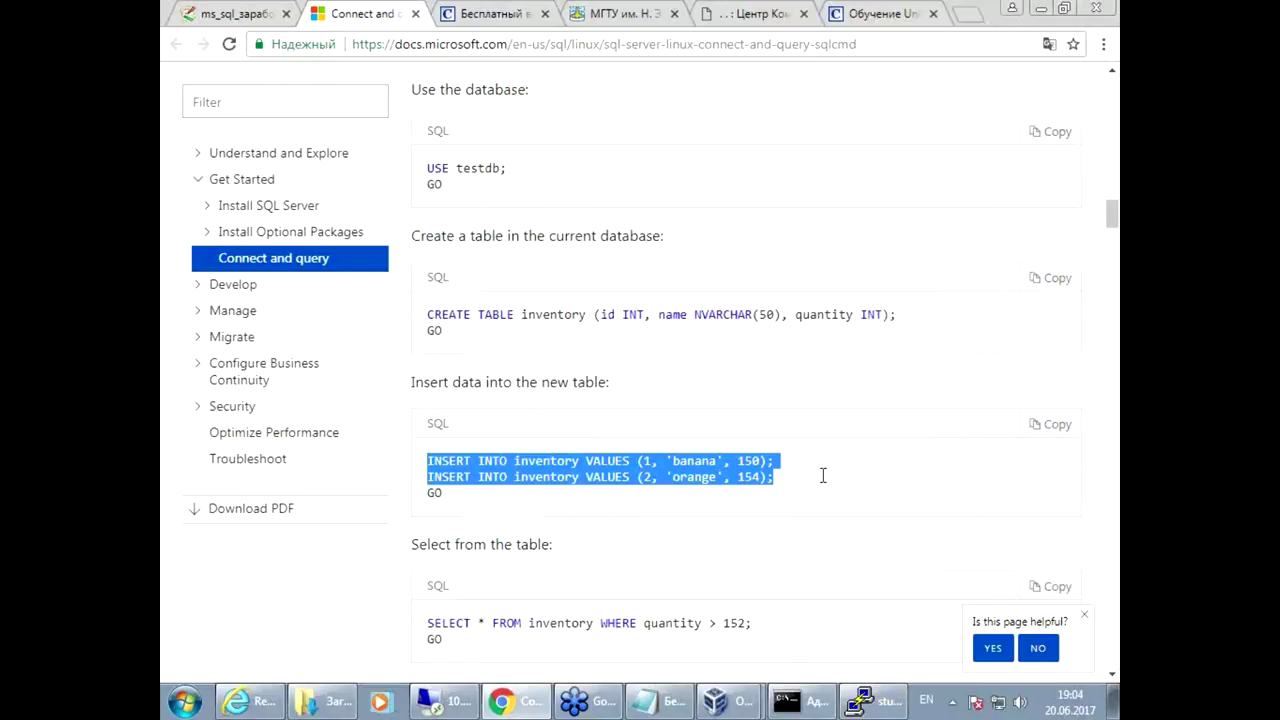
click(885, 710)
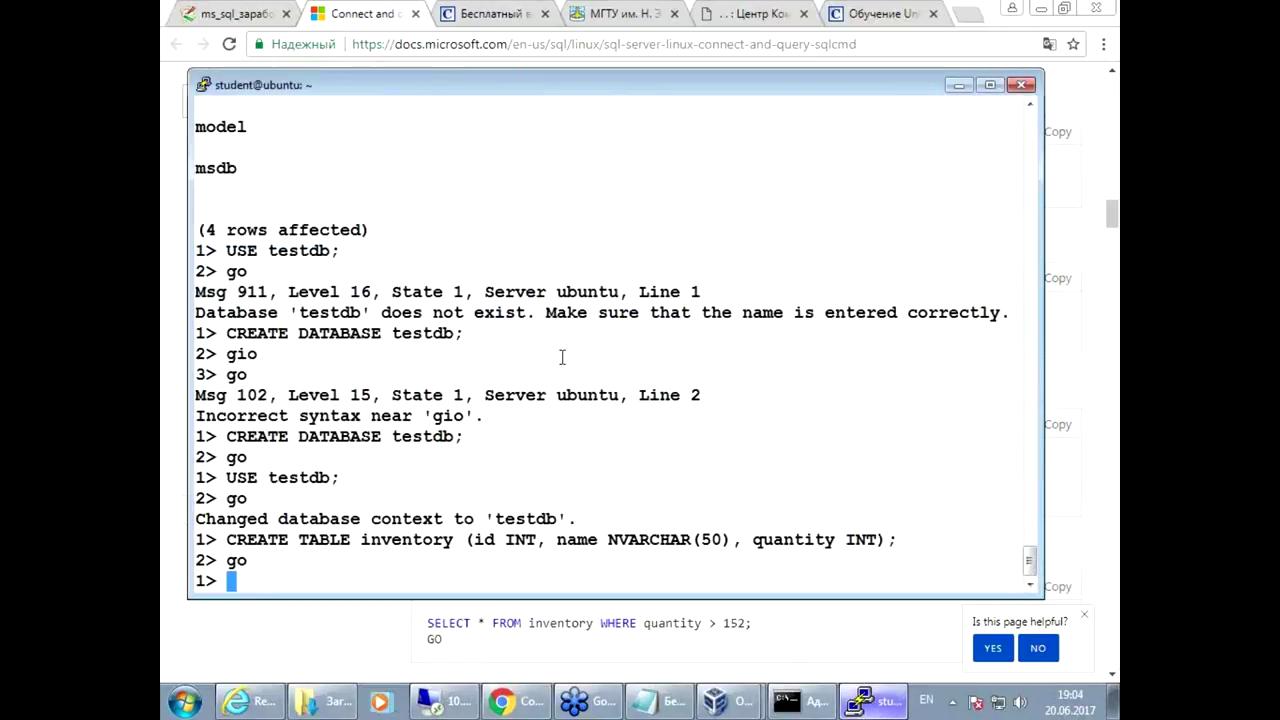
right_click(561, 425)
Step: Paste the orange (154) INSERT and run GO, inserting both rows
click(370, 643)
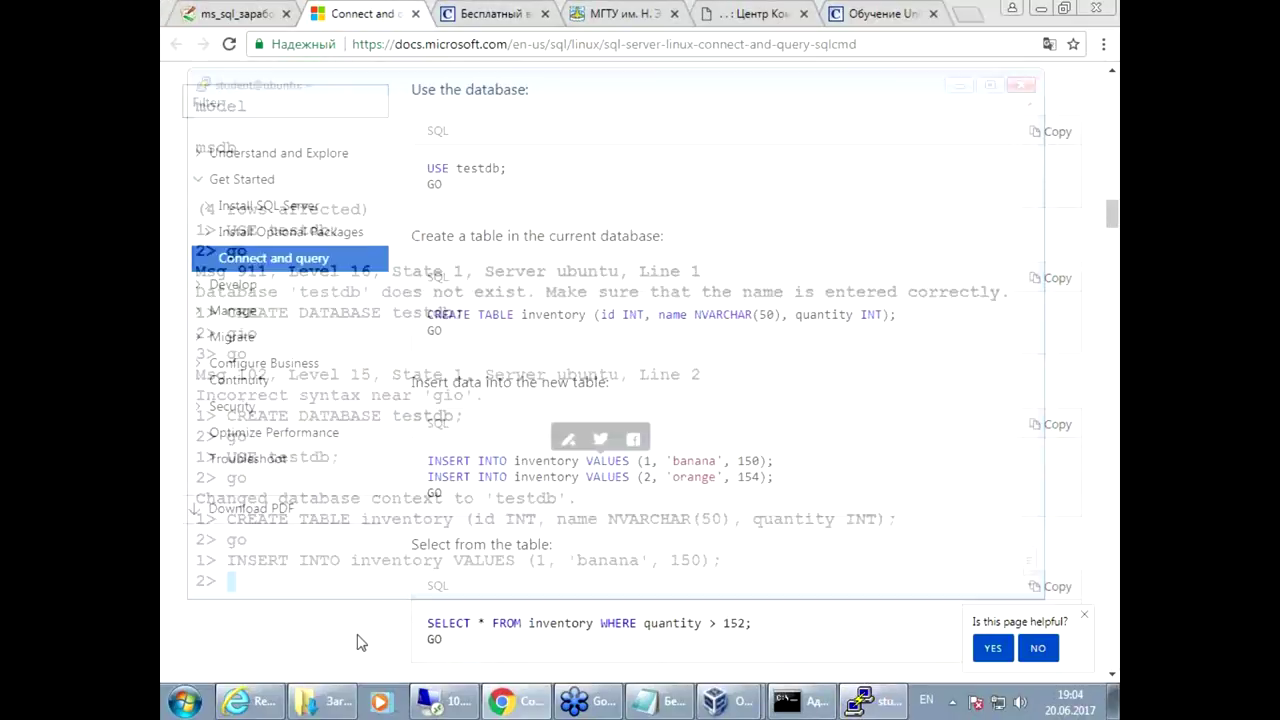
drag(430, 478, 774, 470)
key(ctrl+c)
click(885, 710)
right_click(576, 458)
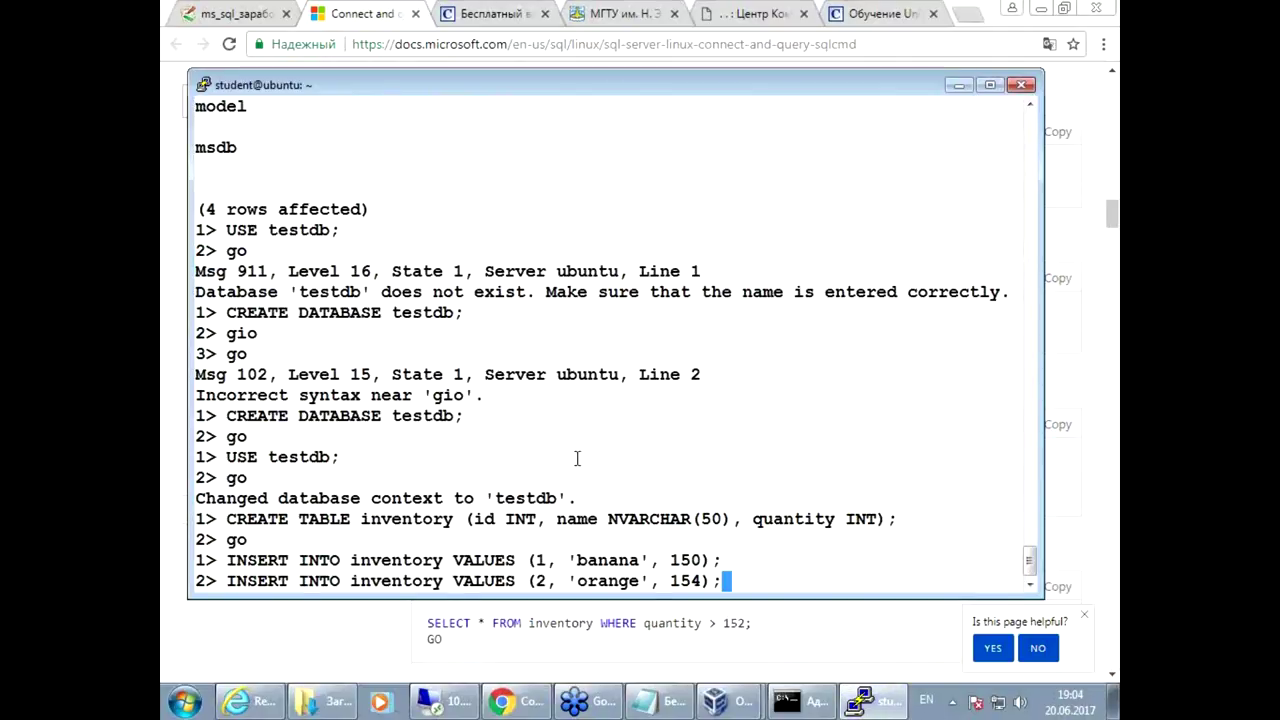
key(Return)
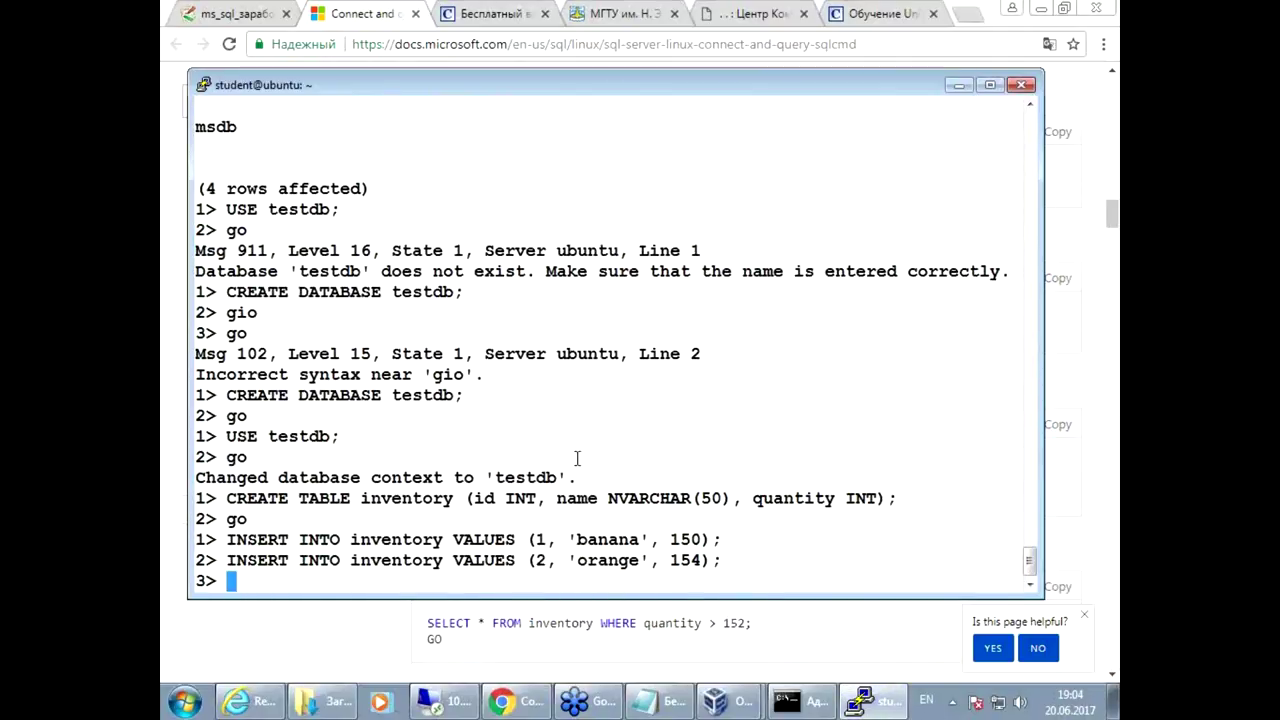
text(go)
key(Return)
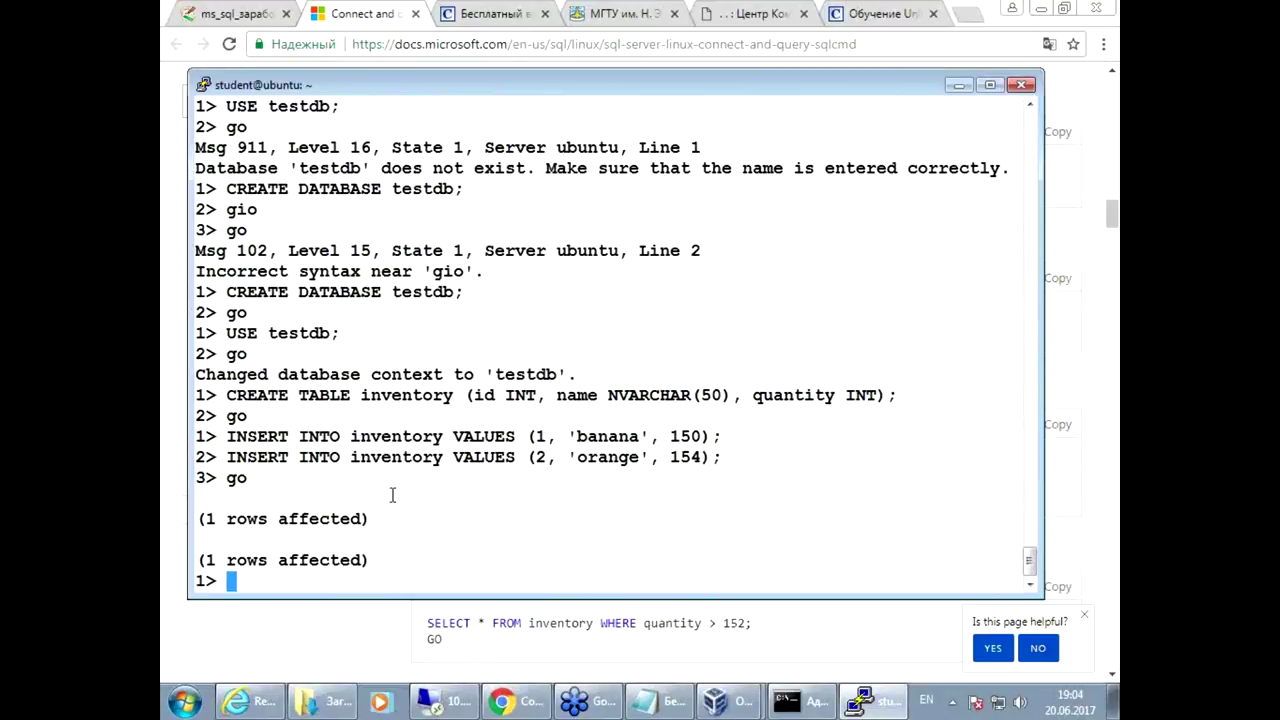
Step: Run select * from inventory; go to list the rows banana 150 and orange 154
text(select * )
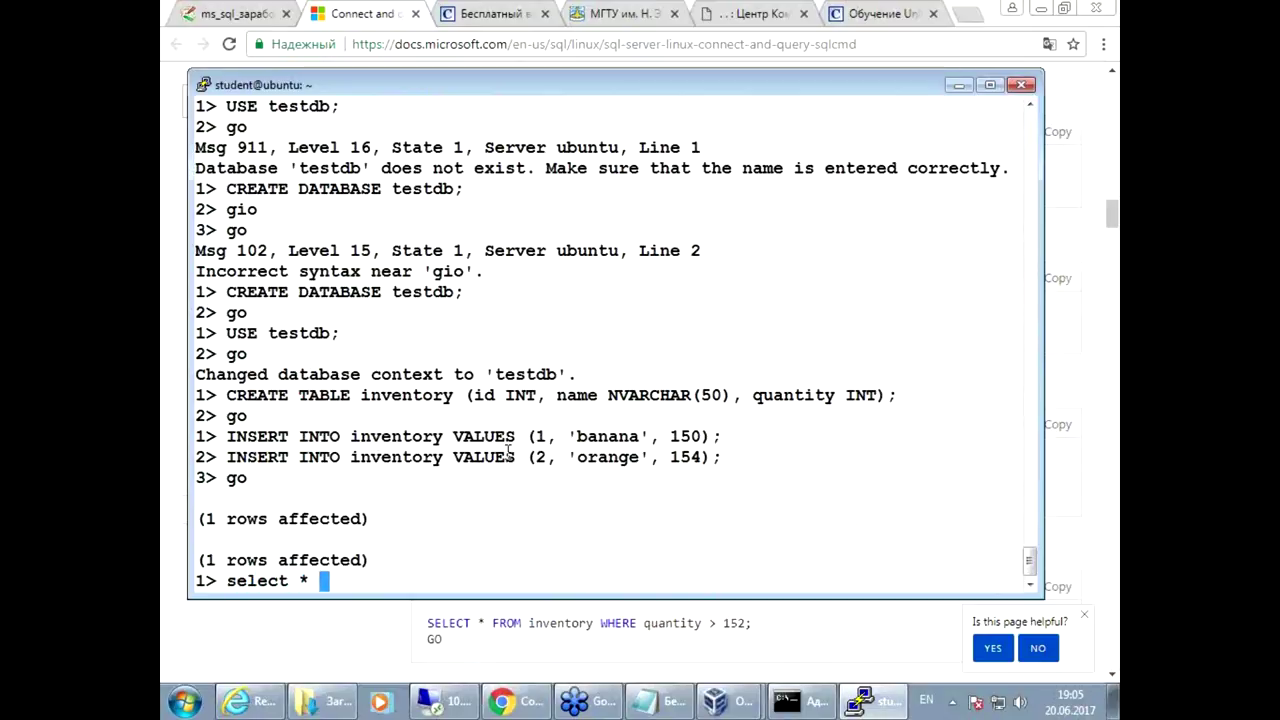
text(from)
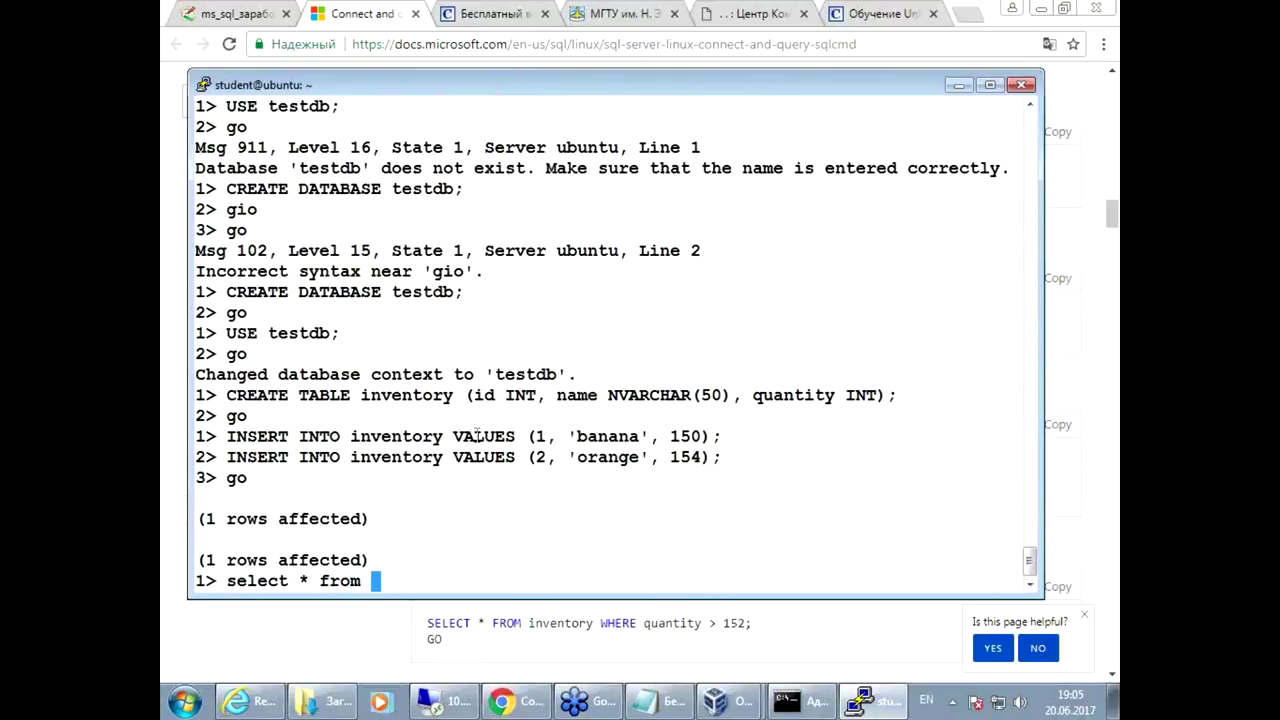
drag(352, 457, 443, 457)
right_click(443, 457)
text(;)
key(Return)
text(gio)
key(BackSpace)
Step: Recall the query, edit it to select 1 from inventory, then exit sqlcmd with Ctrl+C
key(BackSpace)
text(o)
key(Return)
key(Return)
key(Return)
key(Up)
key(Left)
key(Left)
key(Left)
key(Left)
key(Left)
key(Left)
key(Left)
key(Left)
key(Left)
key(Left)
key(Left)
key(Left)
key(Left)
key(Left)
key(Left)
key(BackSpace)
key(BackSpace)
text(1)
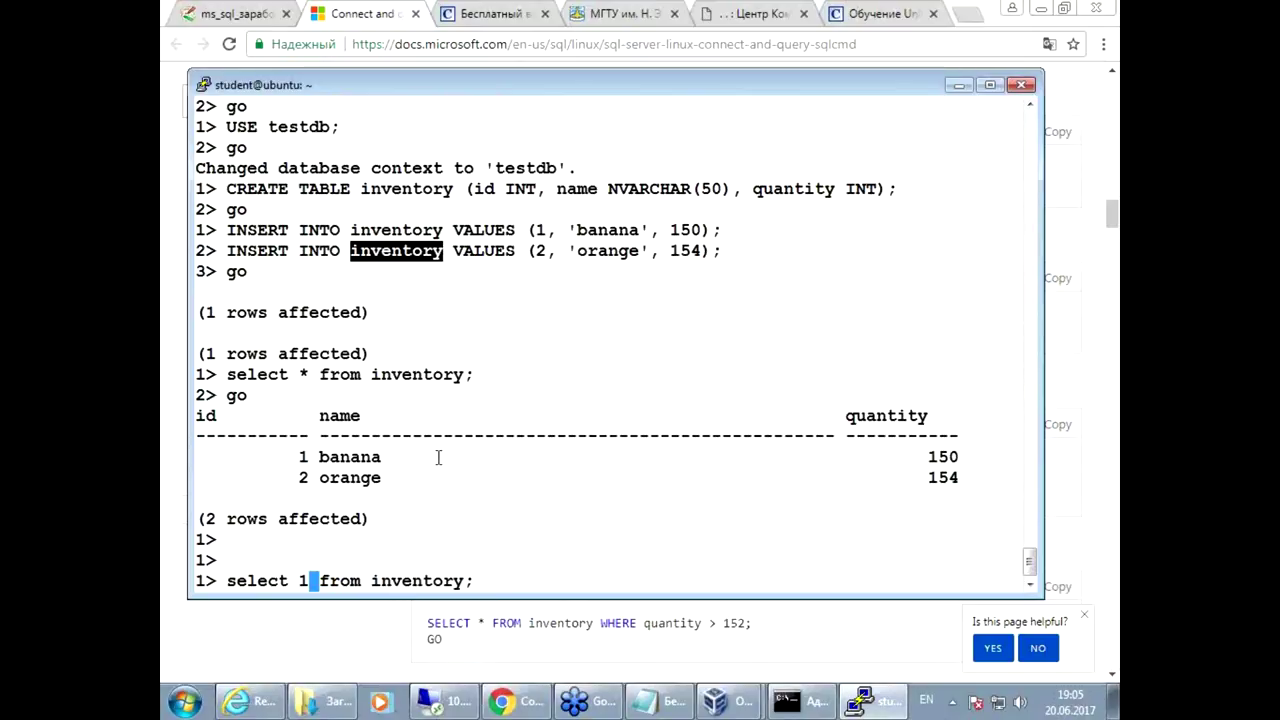
key(Right)
key(Right)
key(Right)
key(Right)
key(Right)
key(Right)
key(Right)
key(Right)
key(Right)
key(Right)
key(Right)
key(Right)
key(Right)
key(Right)
key(Right)
key(Right)
key(ctrl+c)
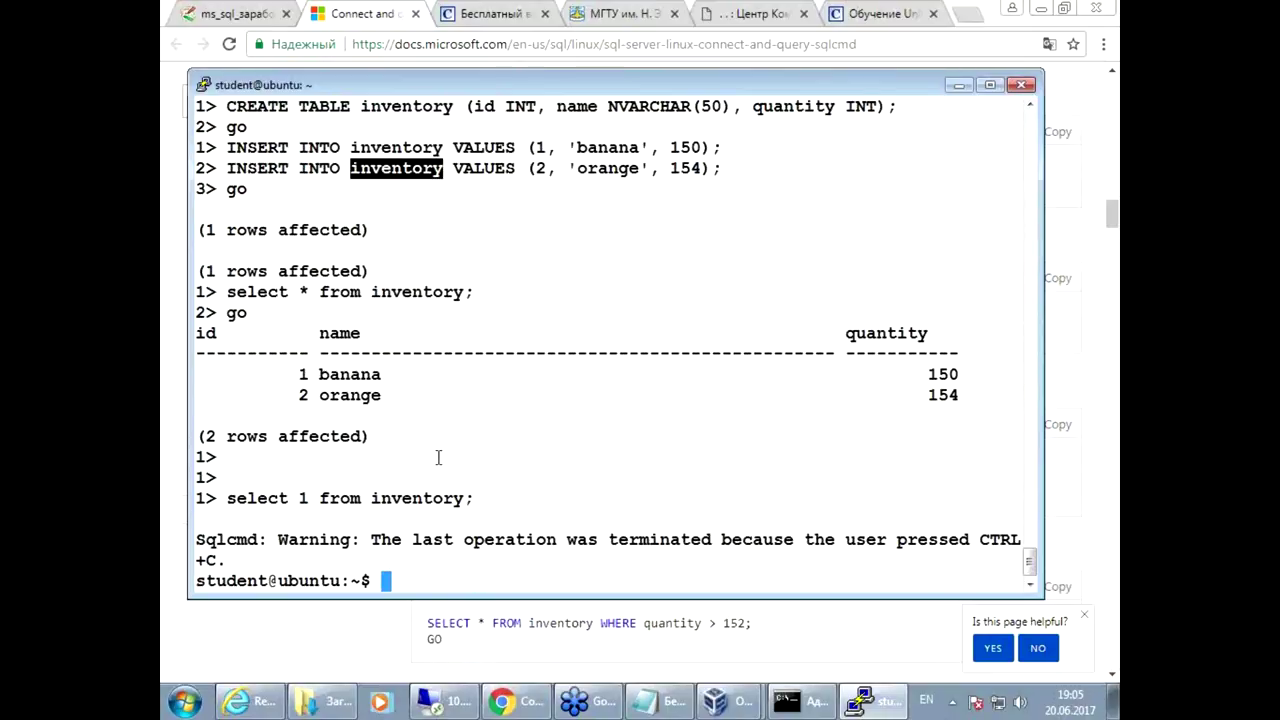
Step: Go to the specialist.ru home page from the MS SQL webinar tab and close the Unix courses tab
click(458, 522)
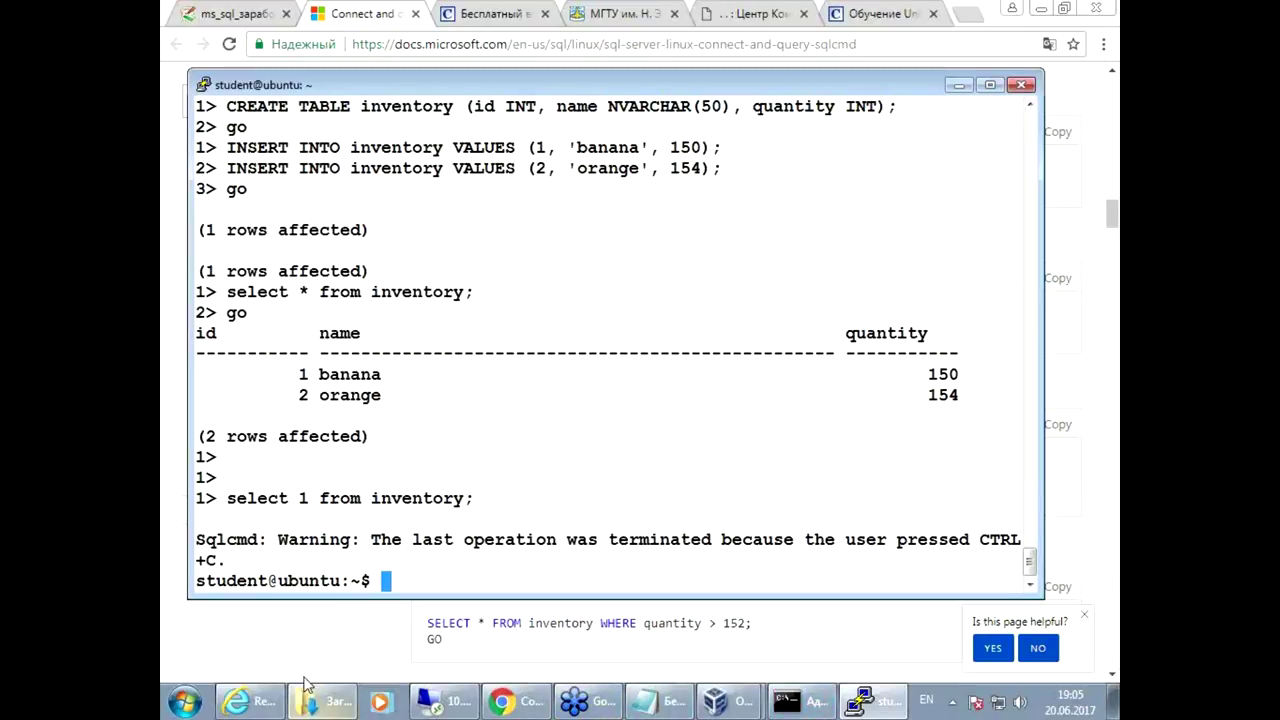
click(888, 13)
click(497, 13)
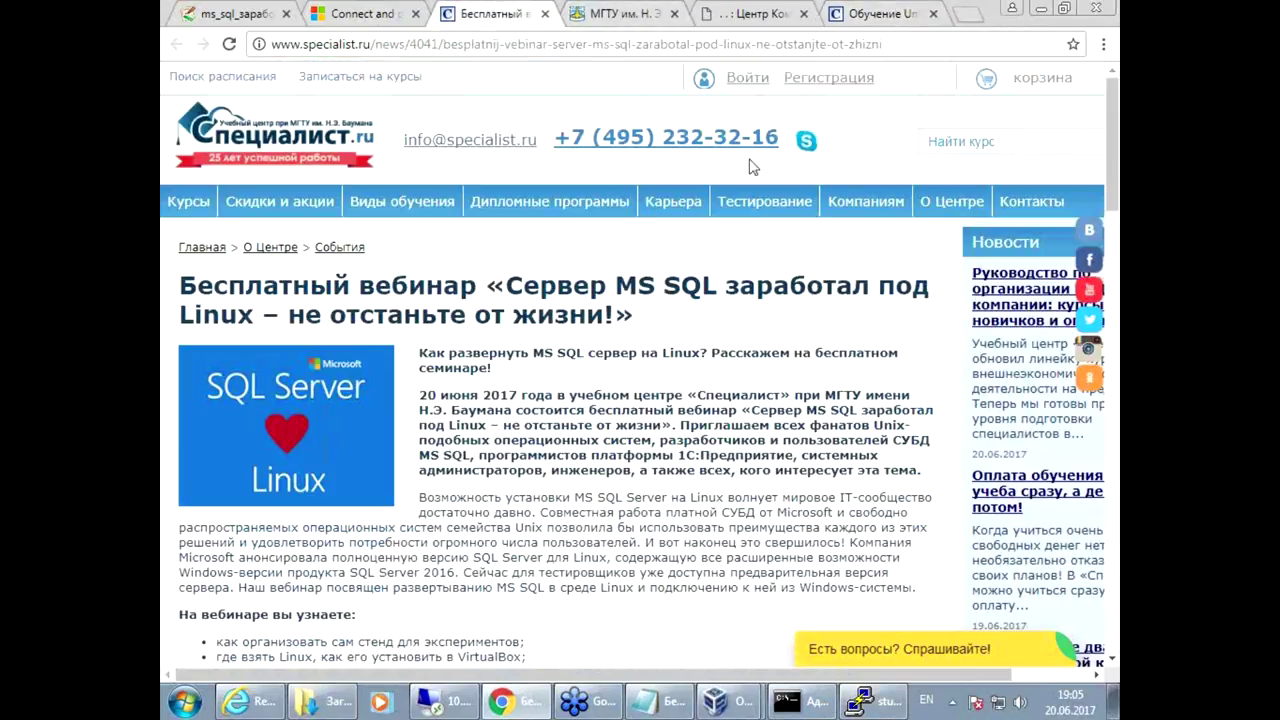
click(245, 137)
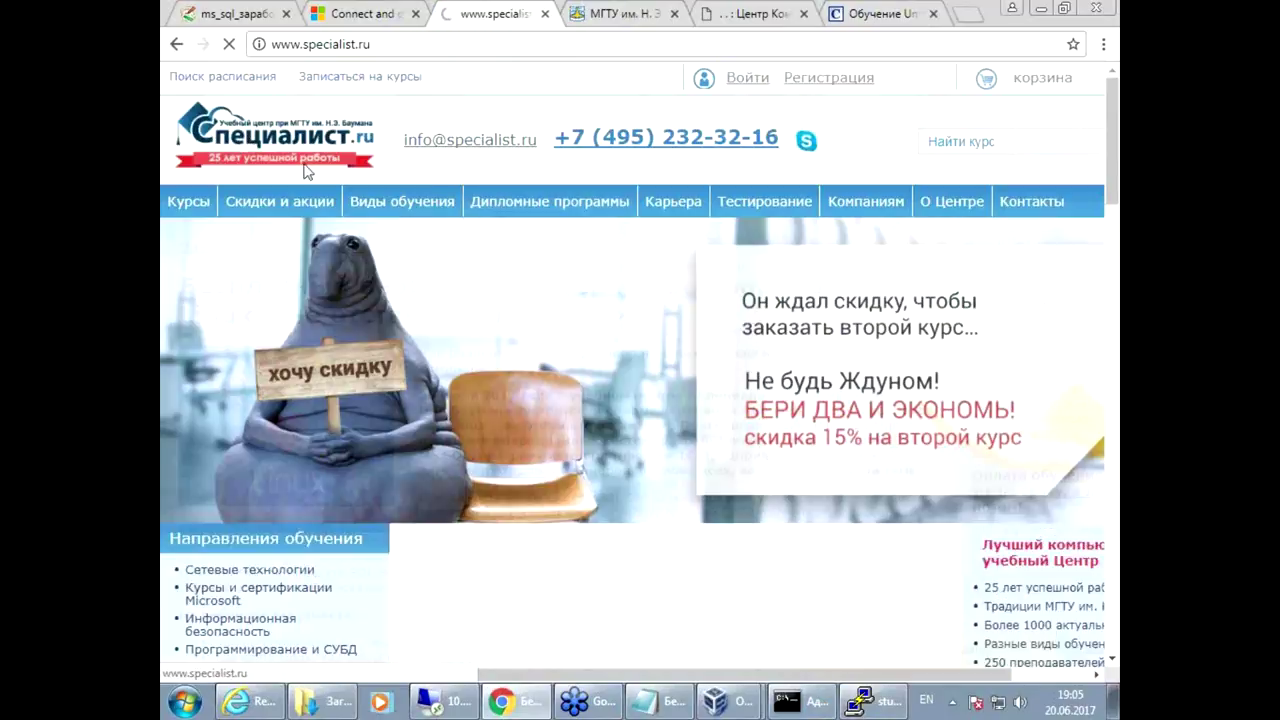
click(897, 17)
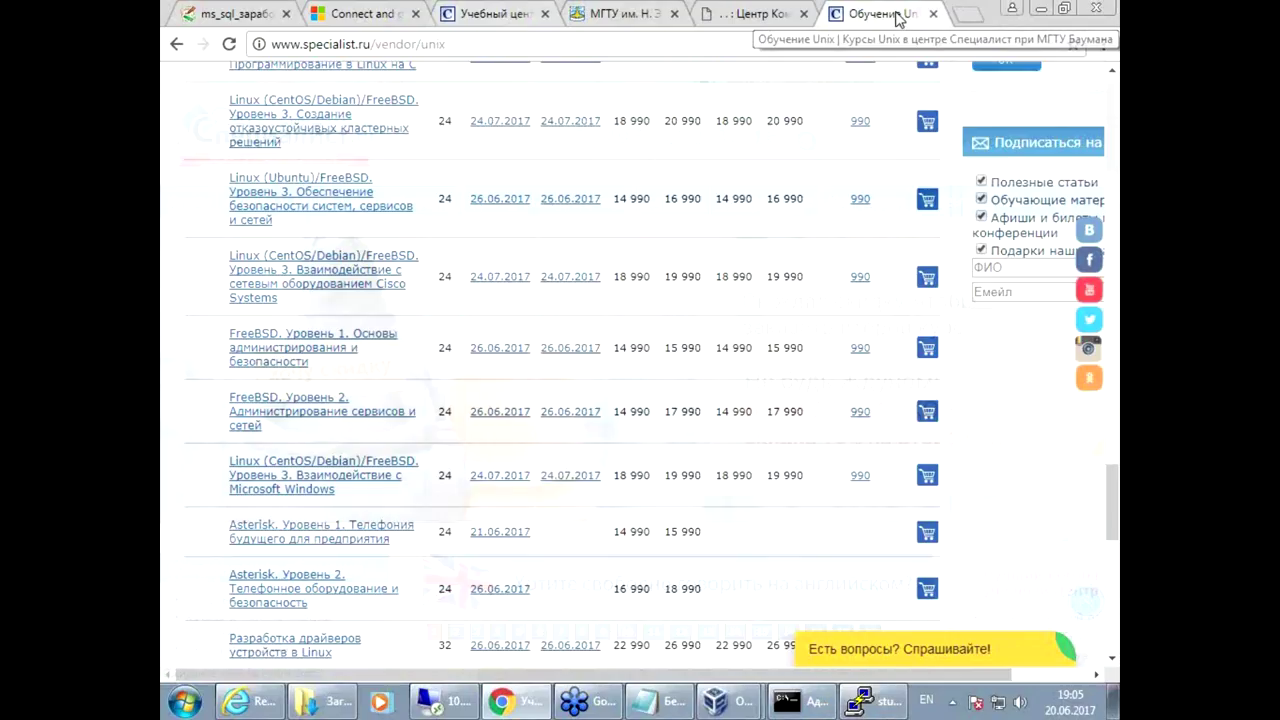
click(931, 16)
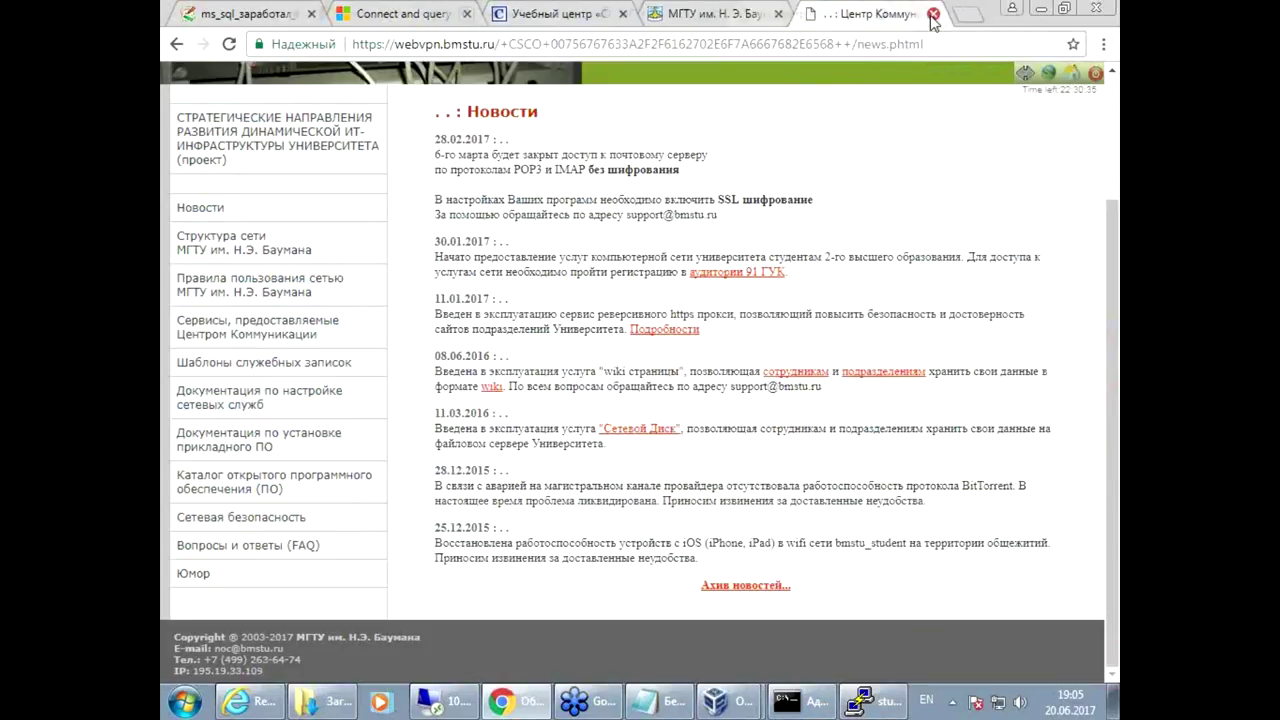
Step: Close the communications-centre news tab and return to the specialist.ru home page
click(602, 10)
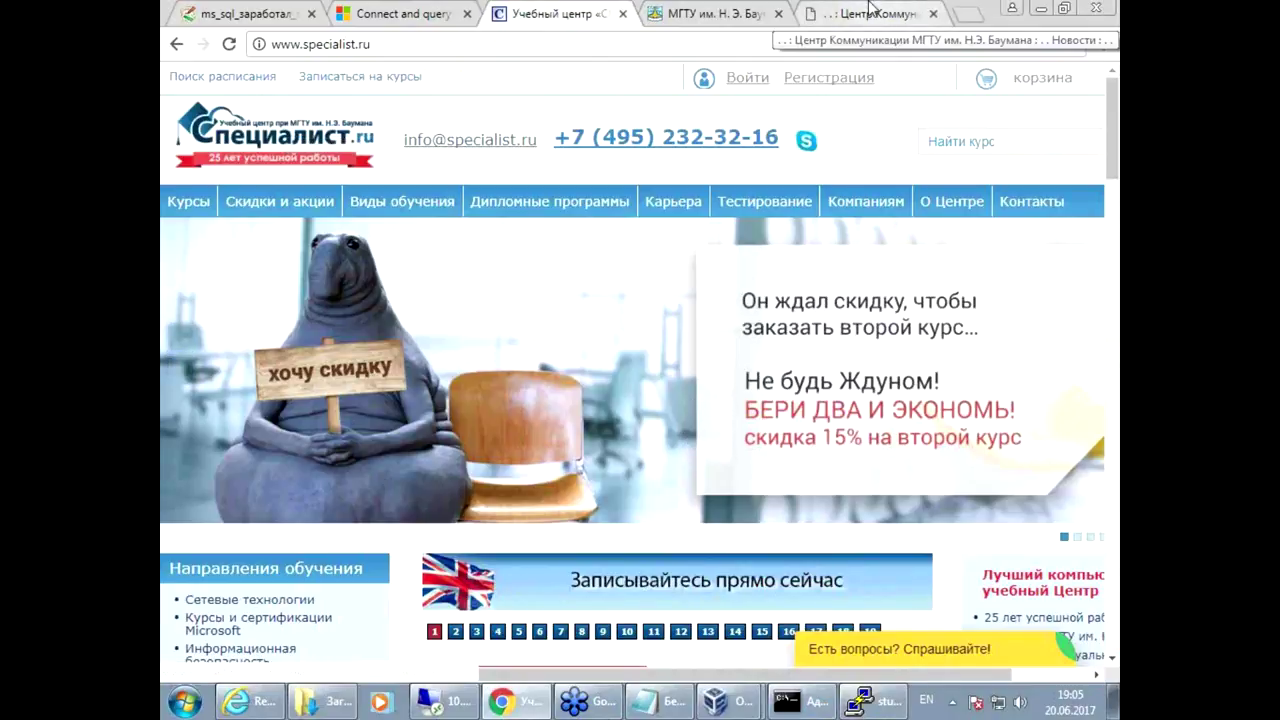
click(912, 10)
click(537, 13)
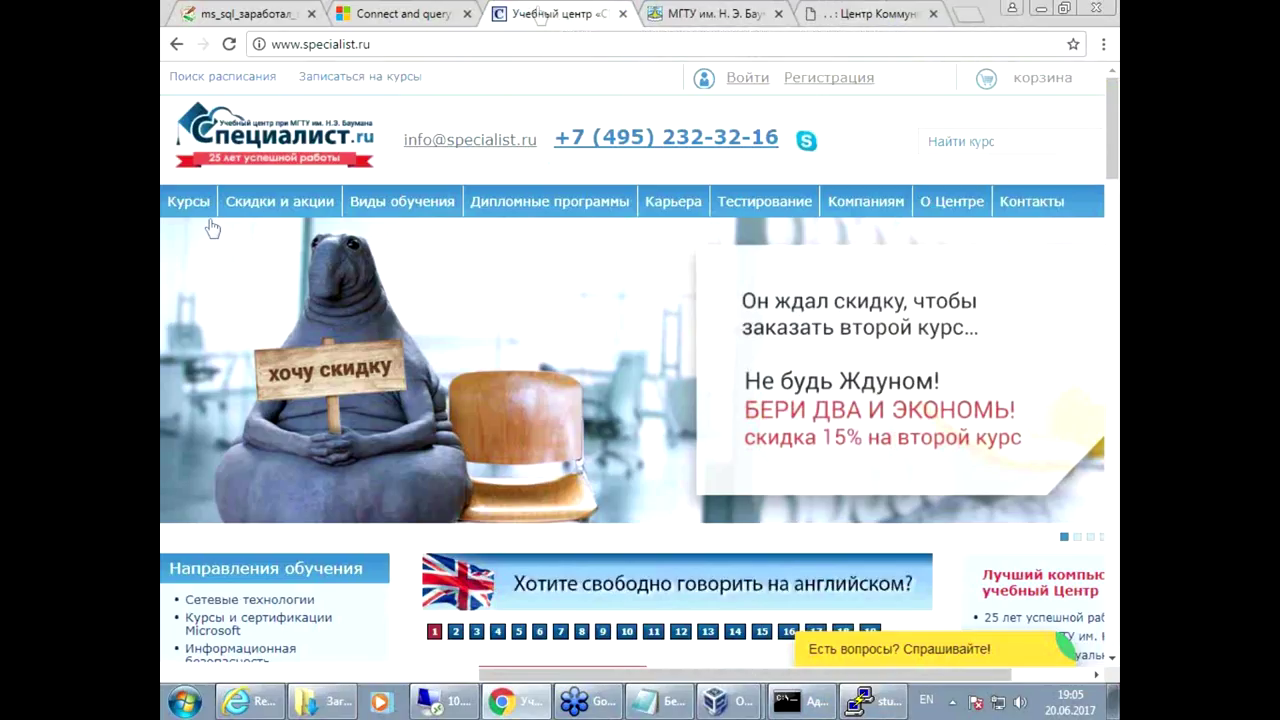
click(918, 14)
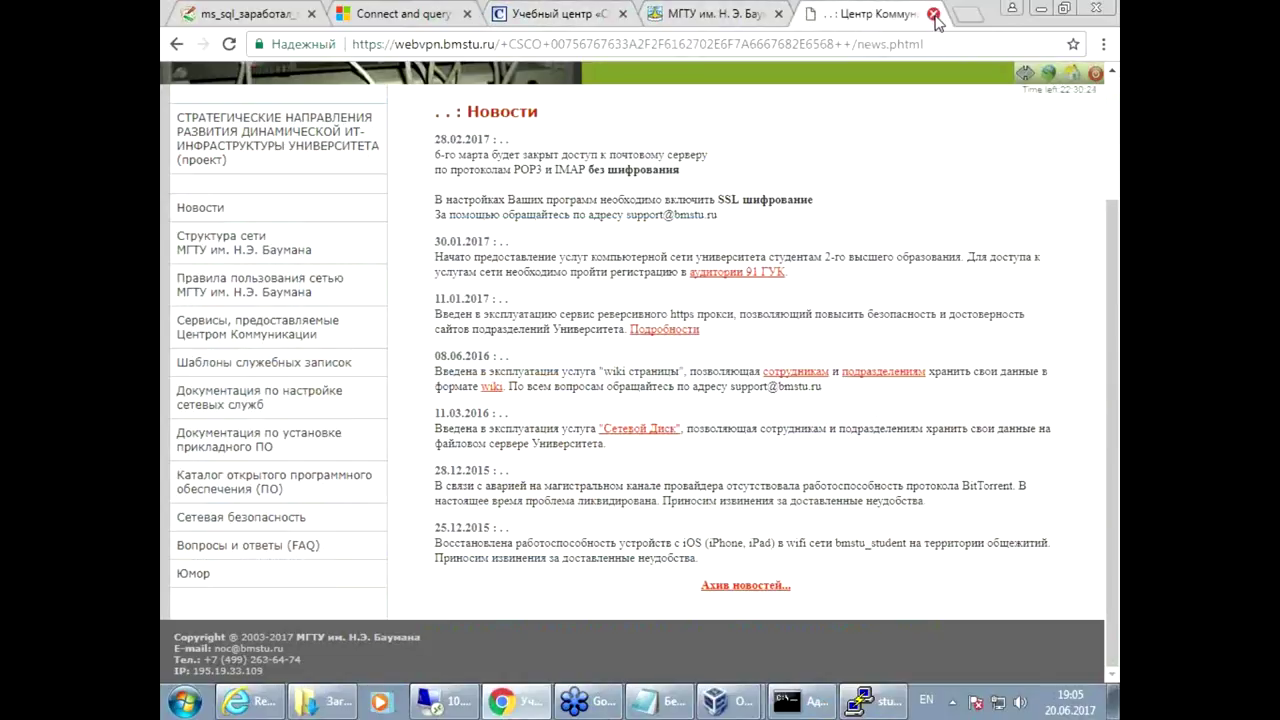
click(933, 13)
click(615, 12)
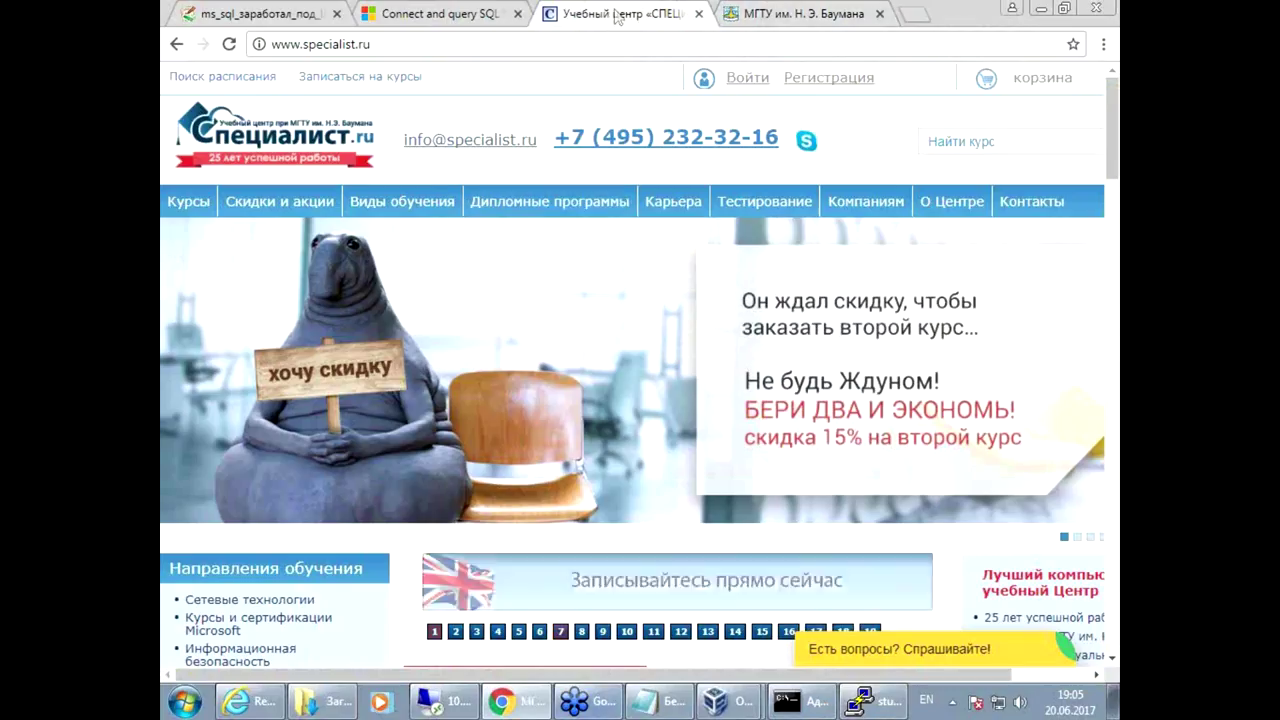
Step: Search the Start menu for 'acc' and launch Access 2013 from the results
click(186, 704)
click(237, 653)
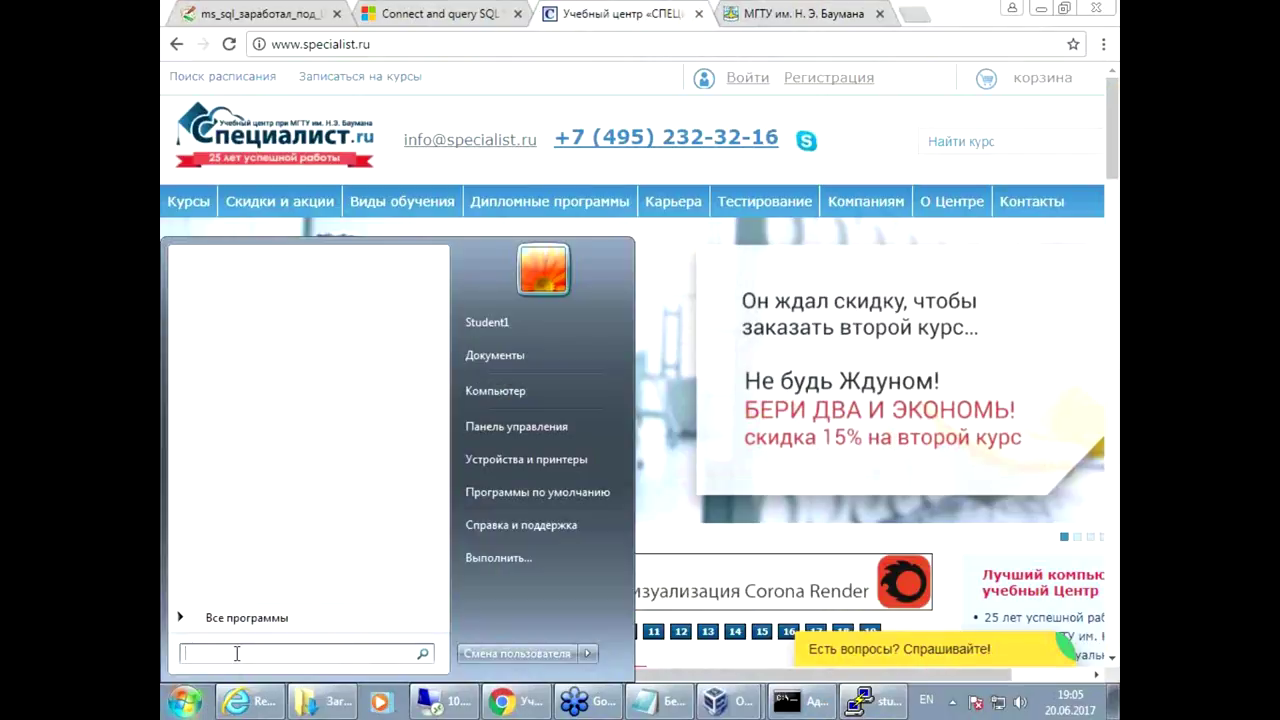
text(ms)
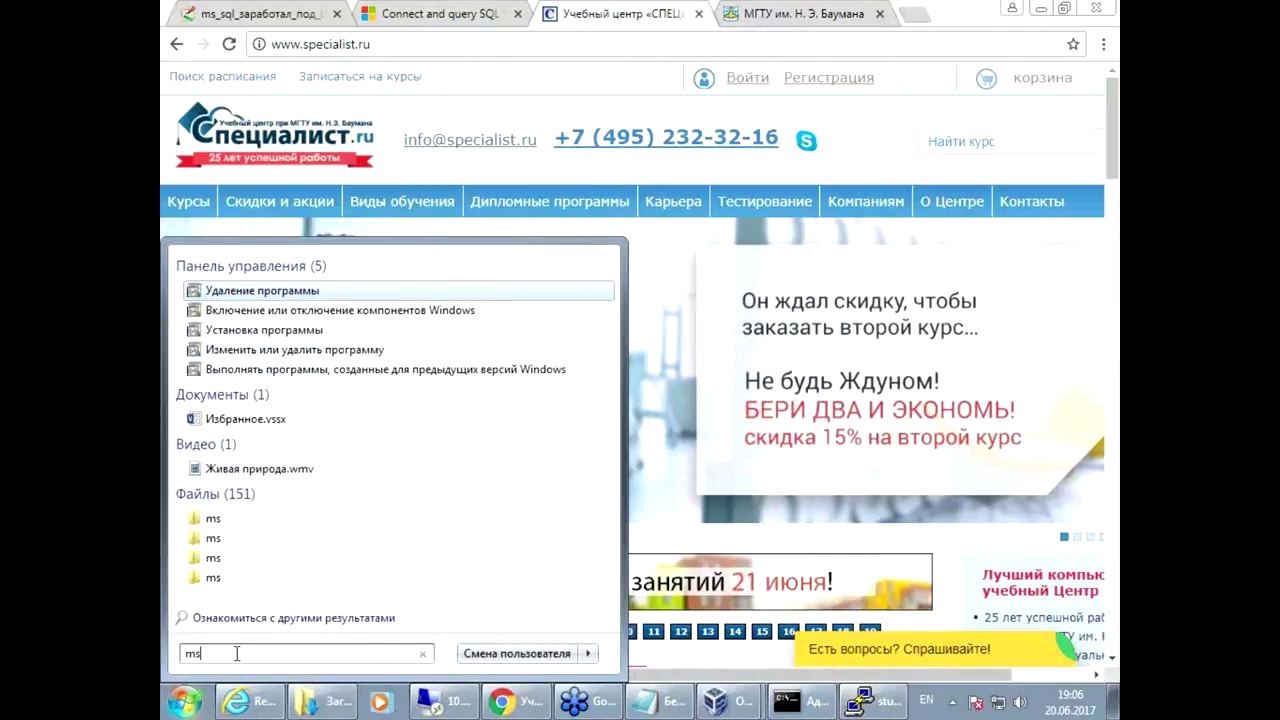
text(acc)
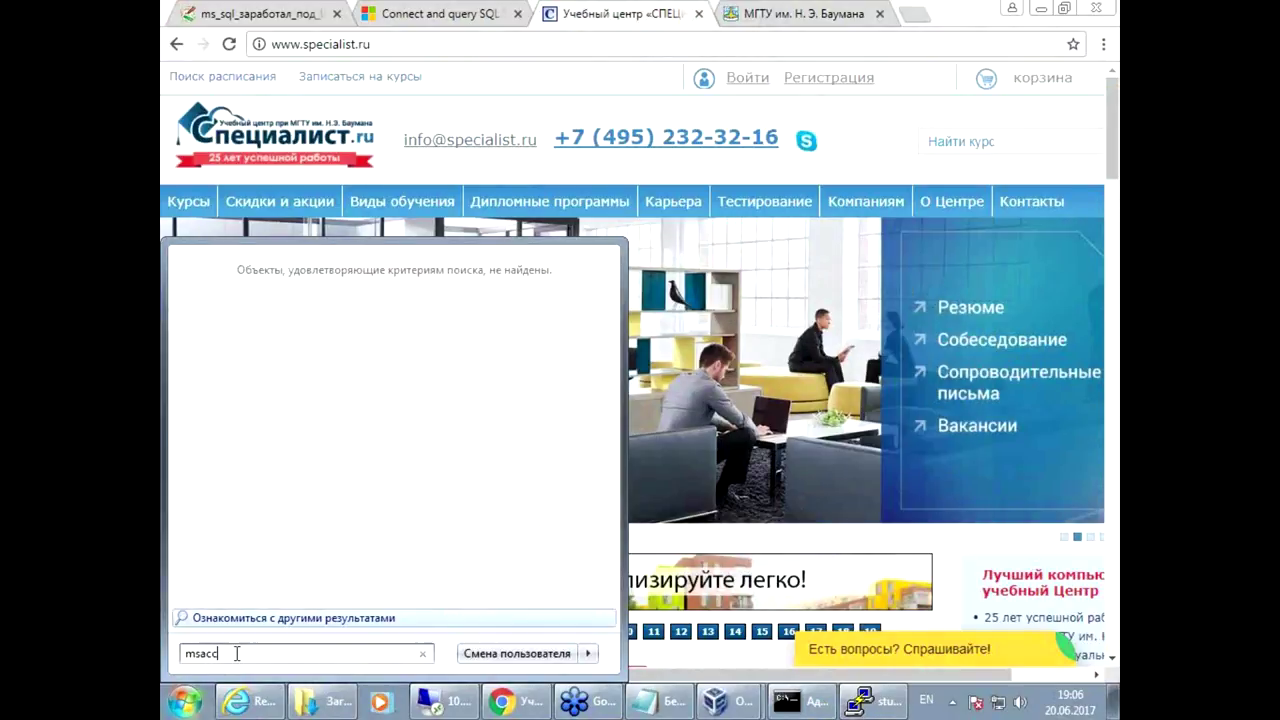
key(BackSpace)
key(BackSpace)
key(BackSpace)
text(acc)
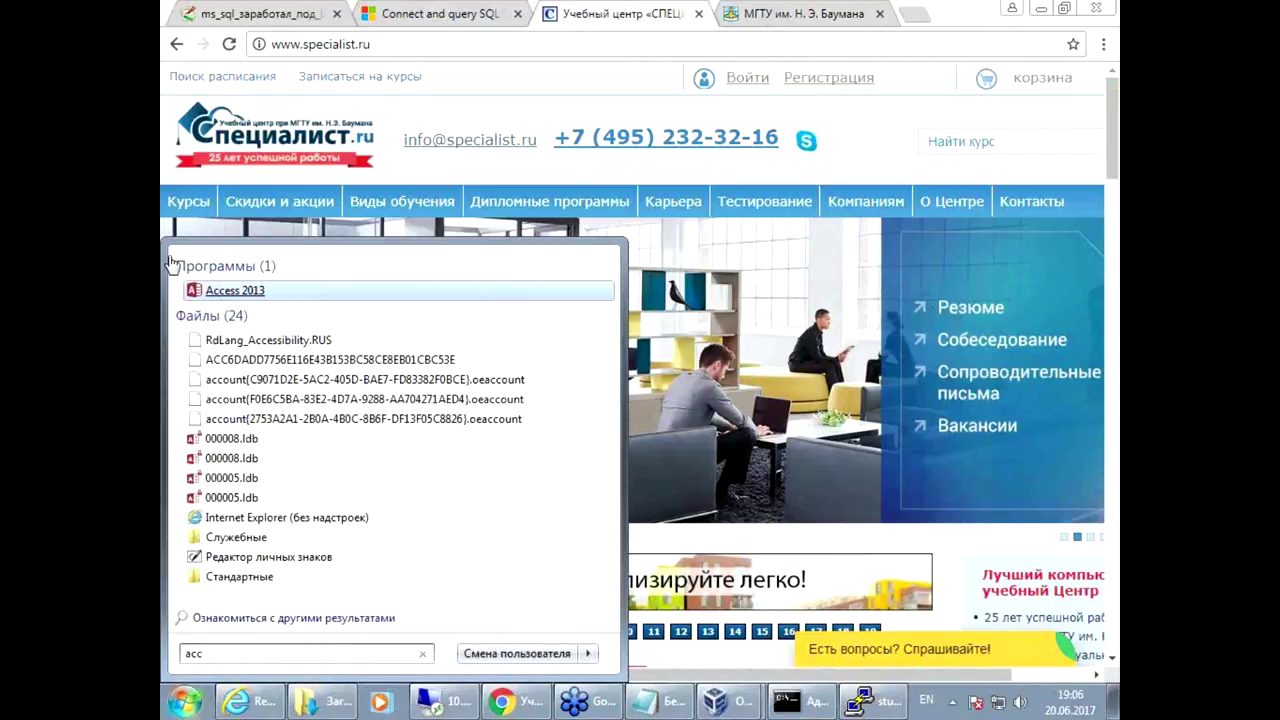
click(228, 292)
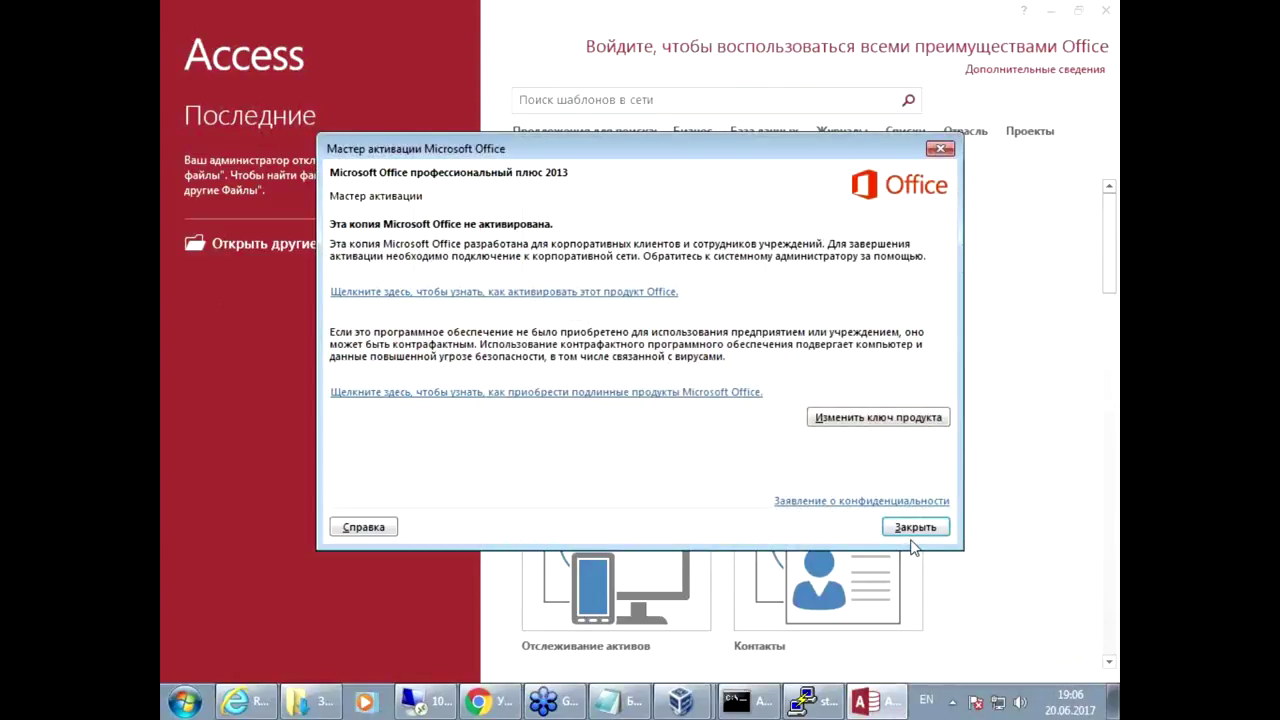
Step: Dismiss the activation notice, create blank database База данных1.accdb, and start an ODBC Database link
click(911, 533)
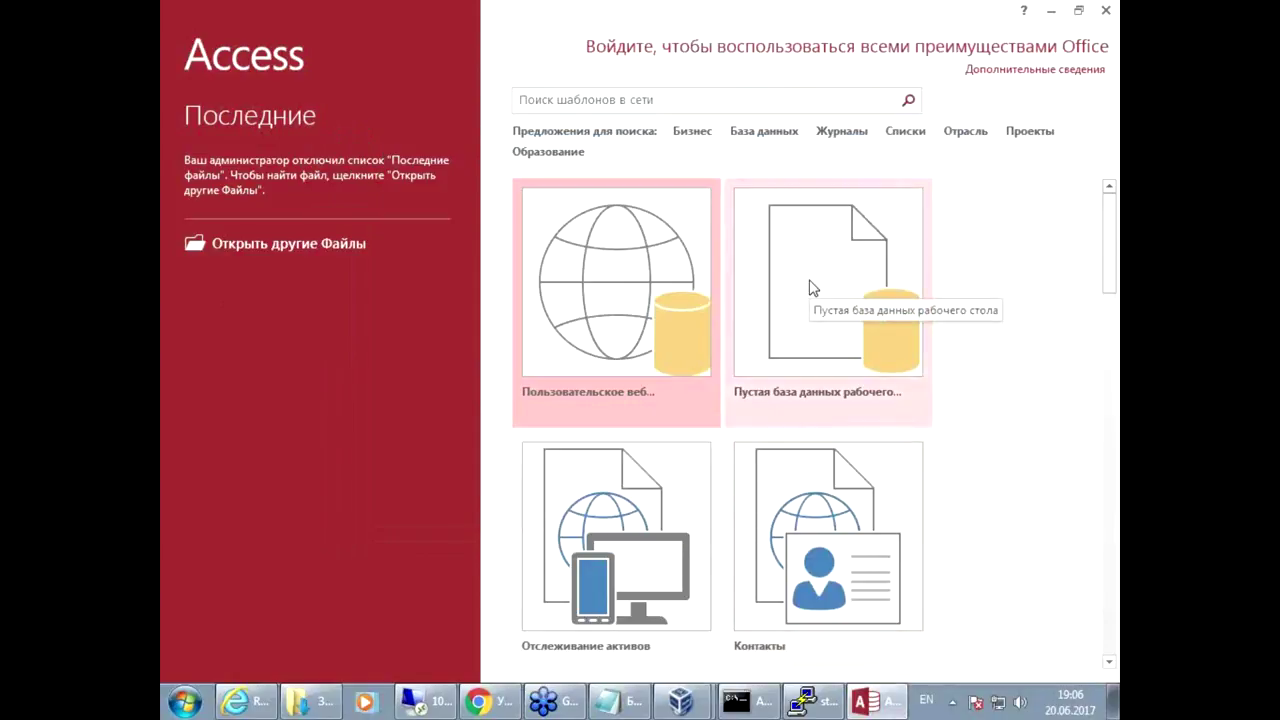
click(811, 287)
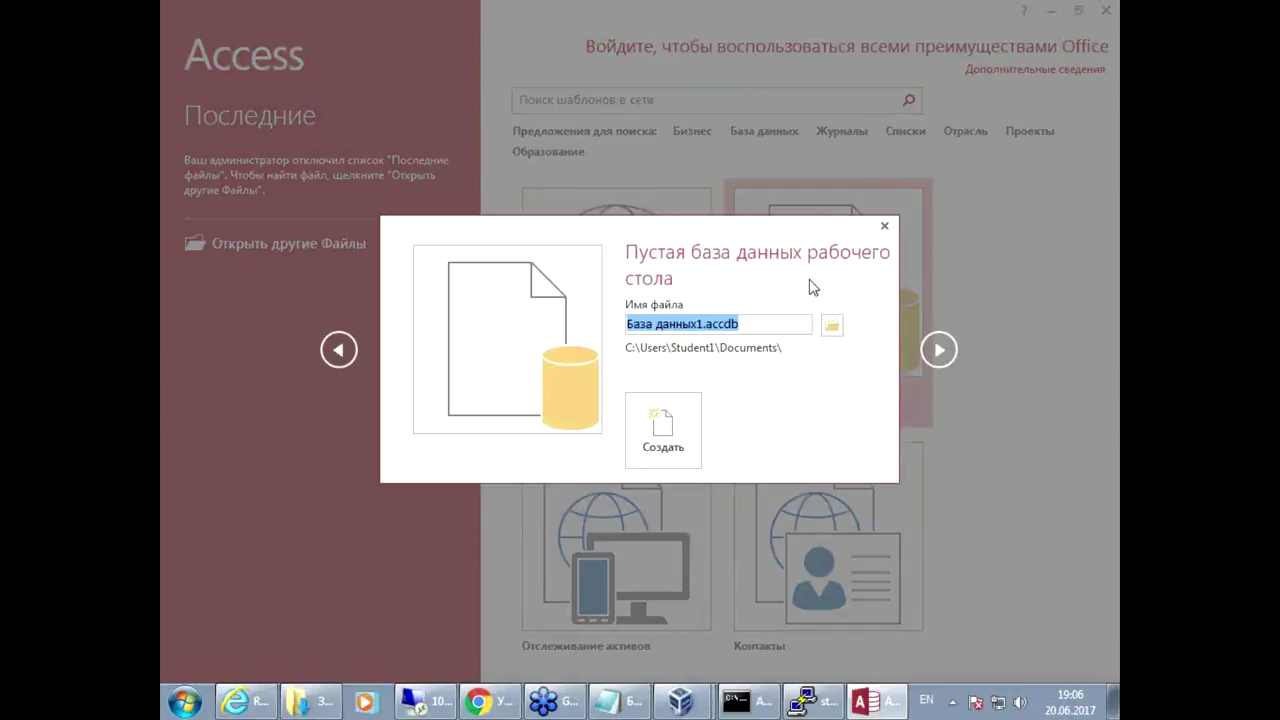
click(668, 428)
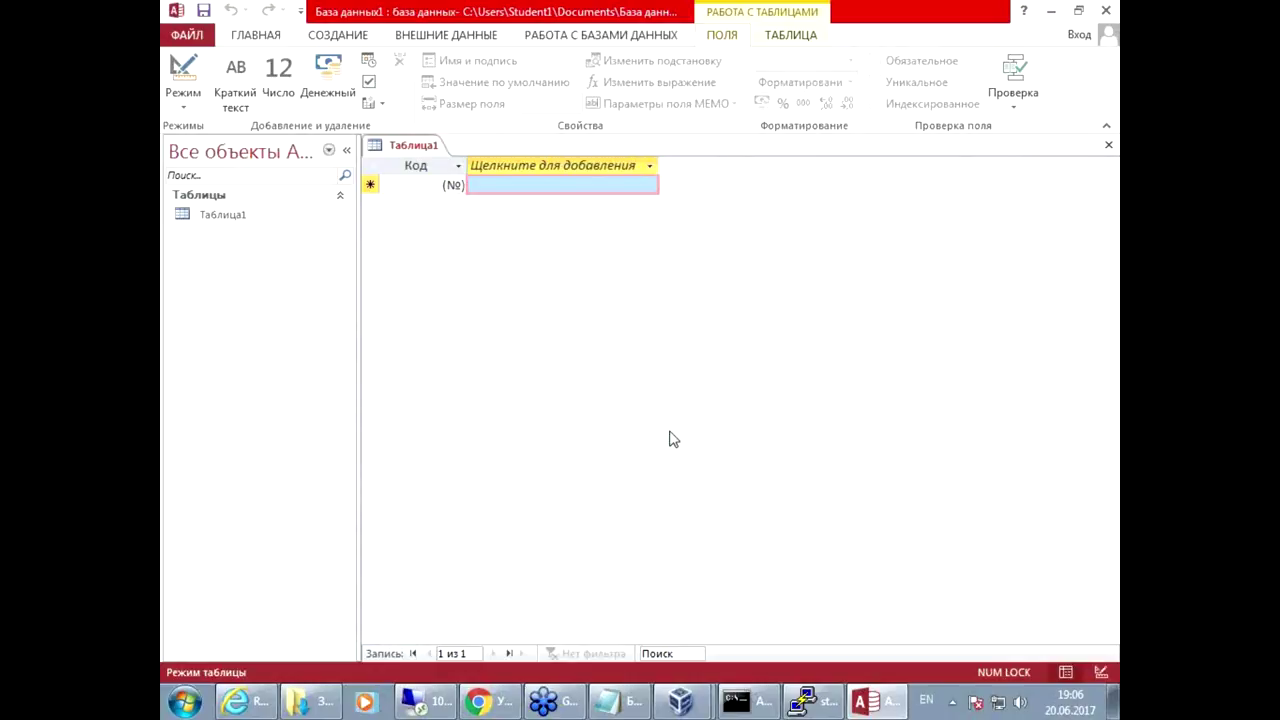
click(441, 36)
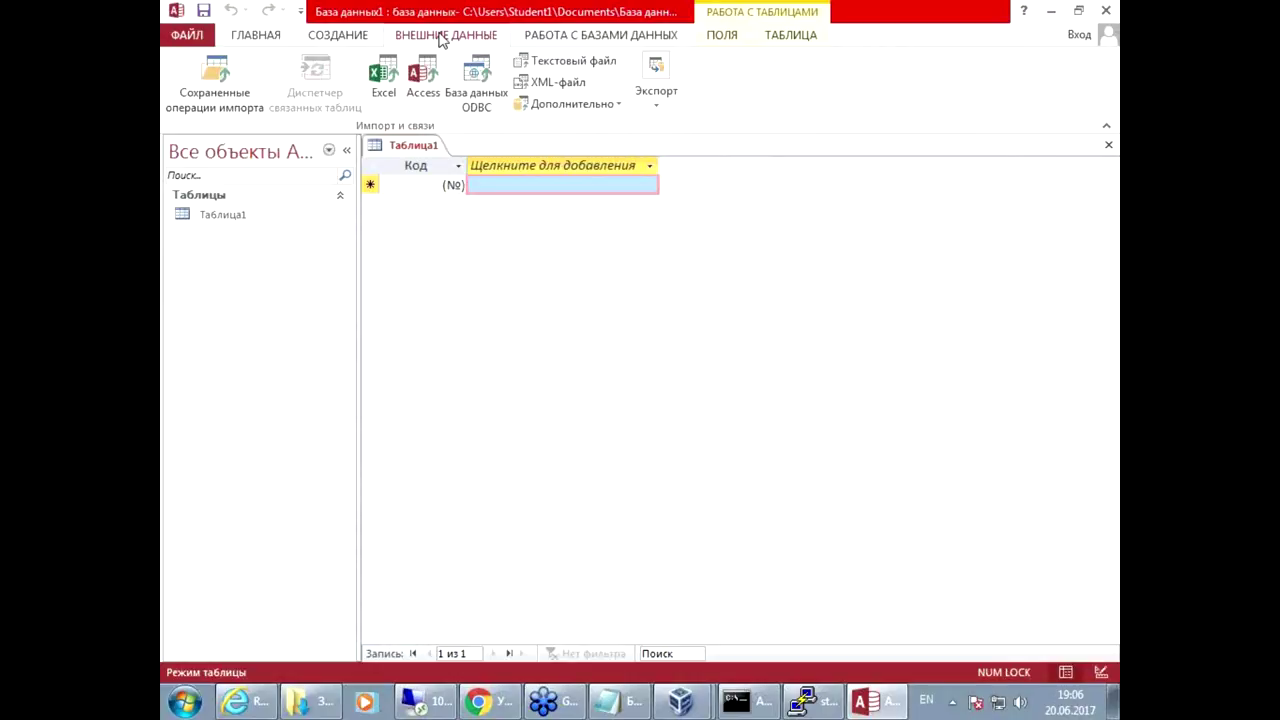
click(479, 78)
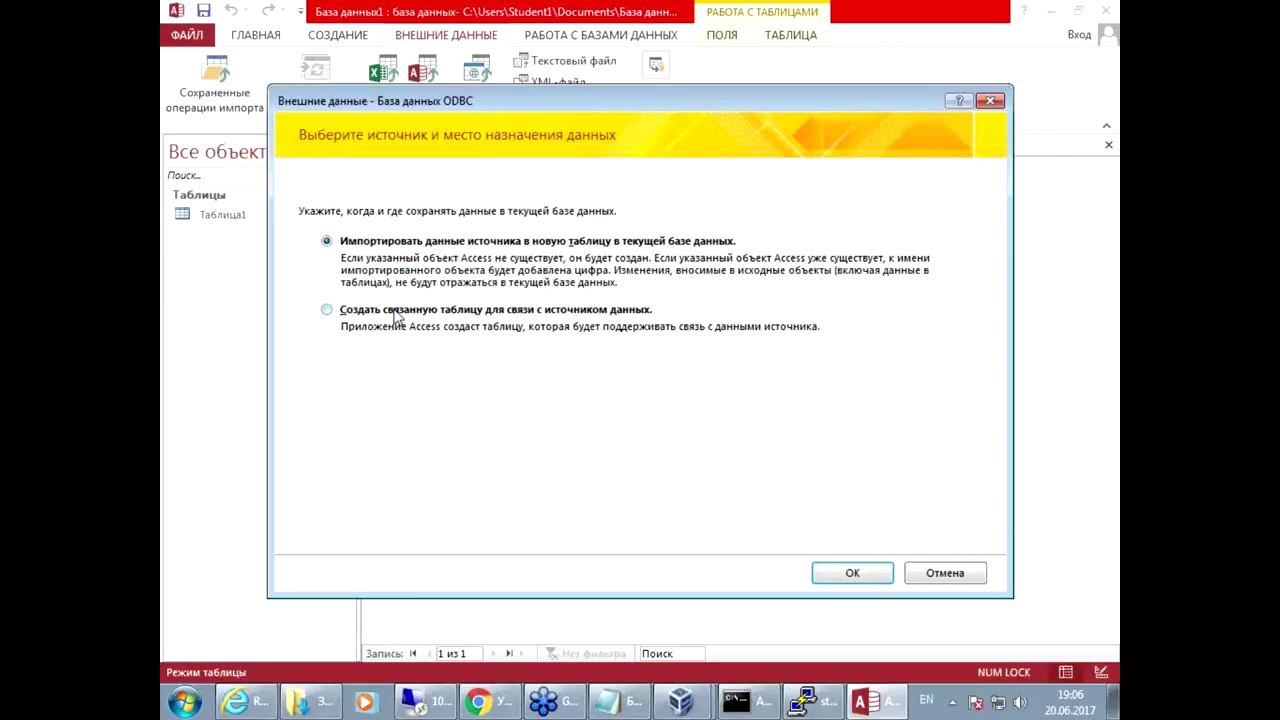
Step: Choose the linked-table option and begin a new user data source with the SQL Server driver
click(852, 574)
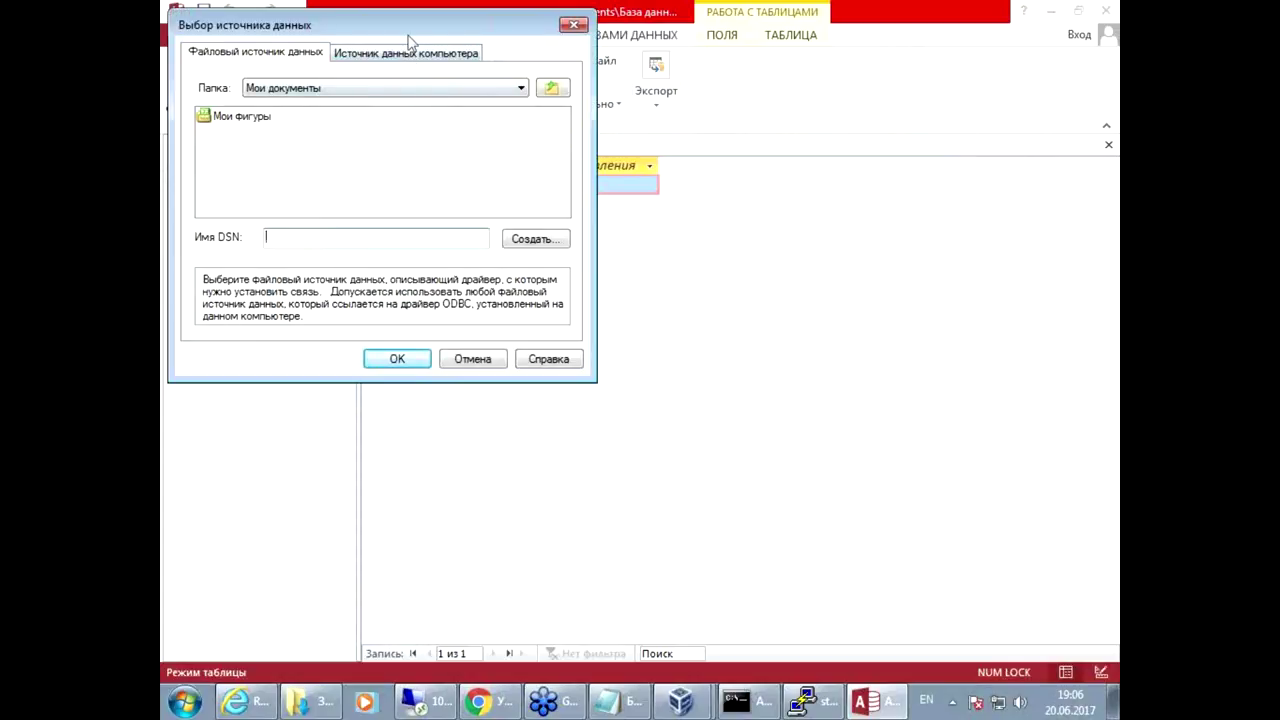
drag(380, 25, 565, 118)
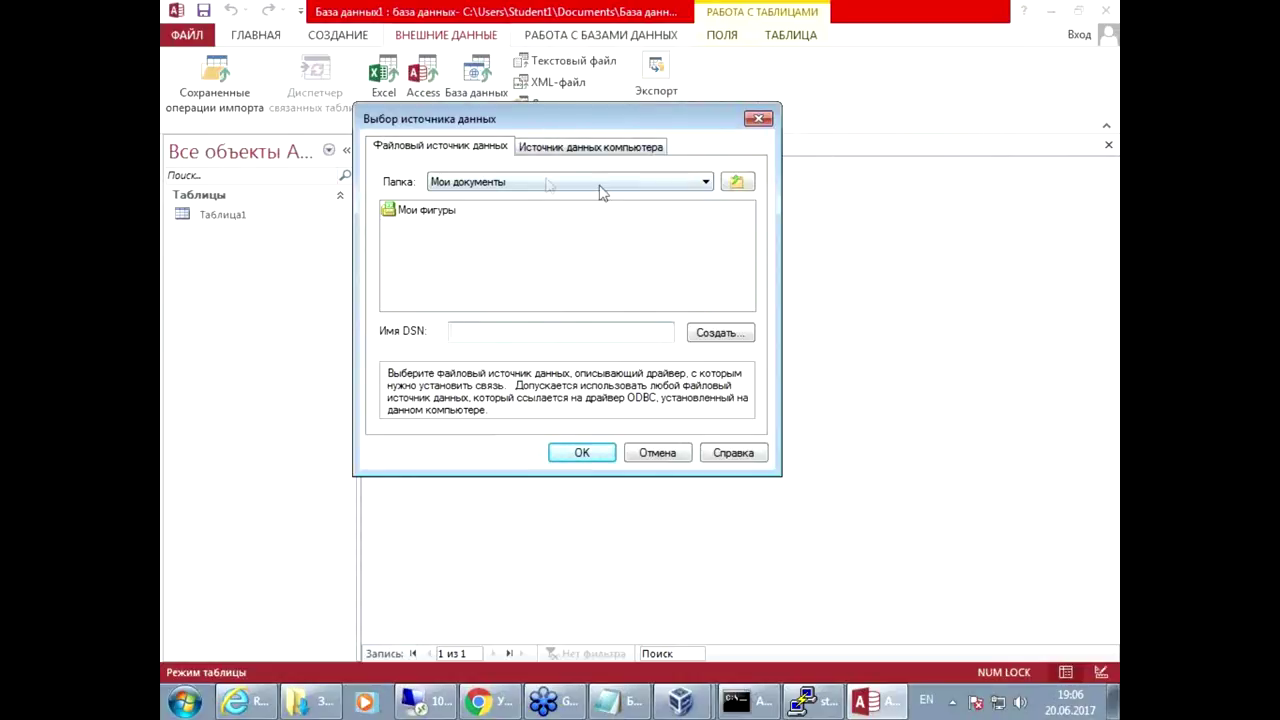
click(603, 150)
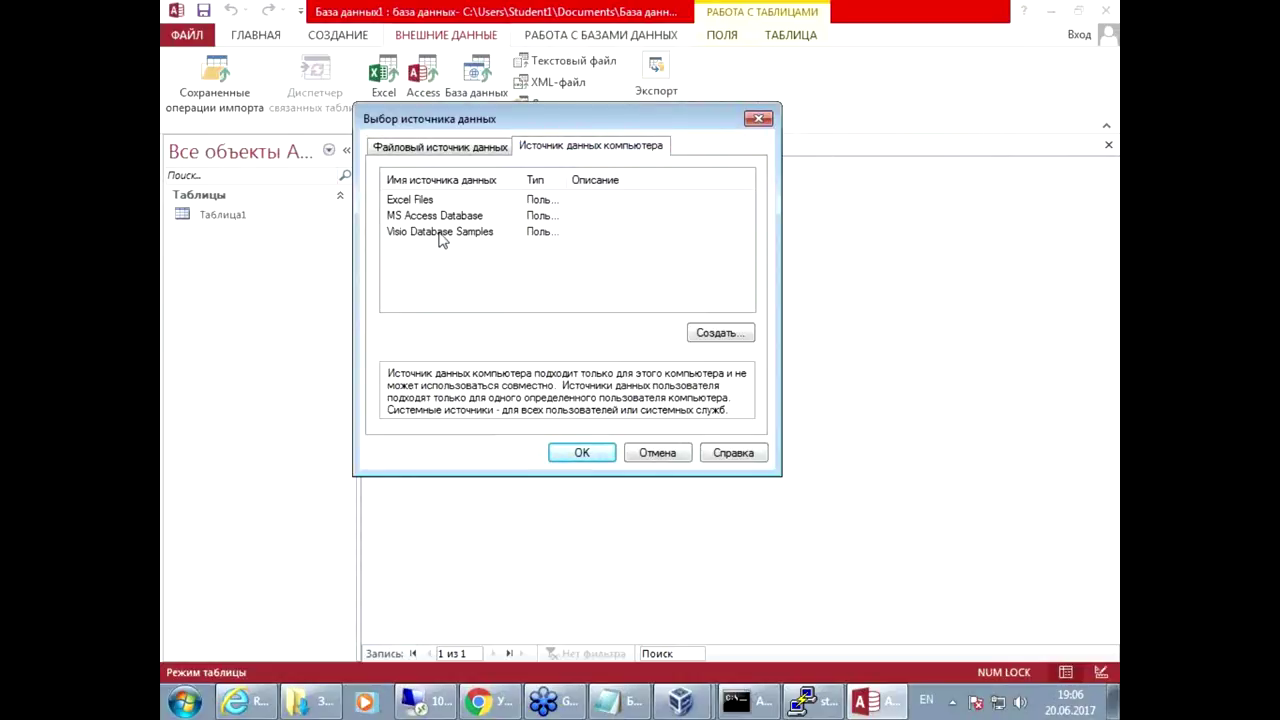
click(714, 336)
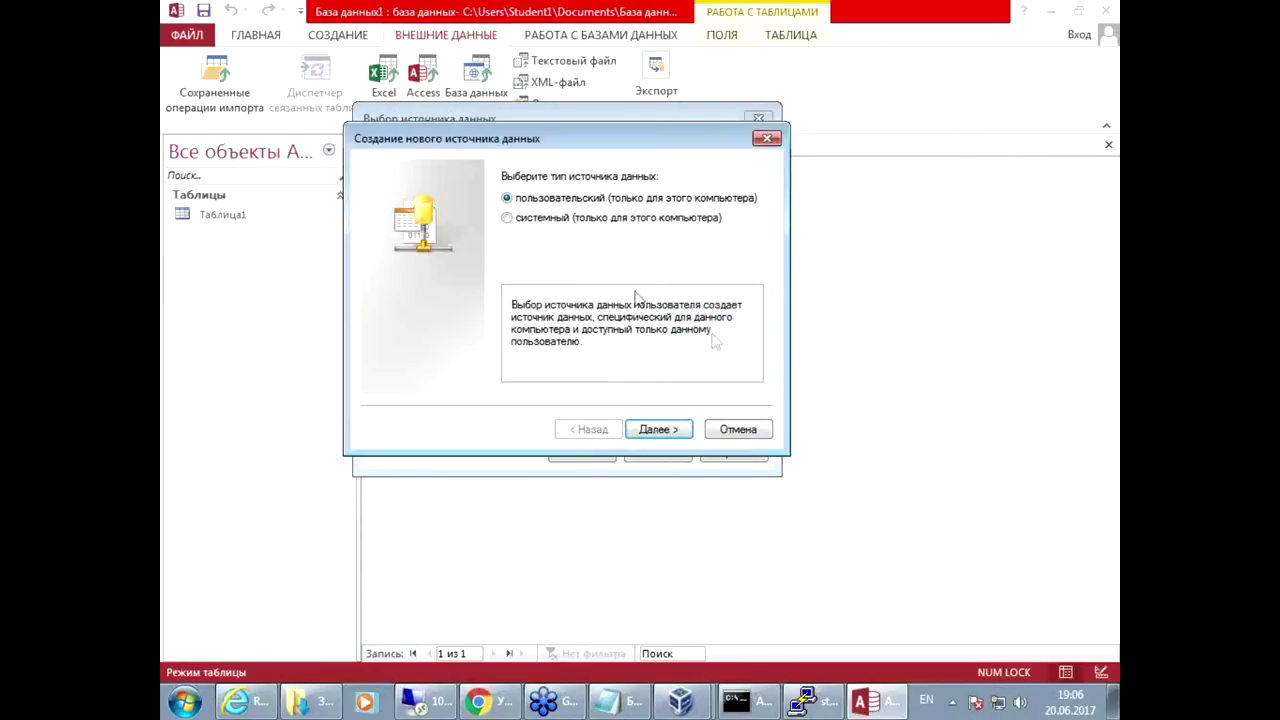
click(670, 426)
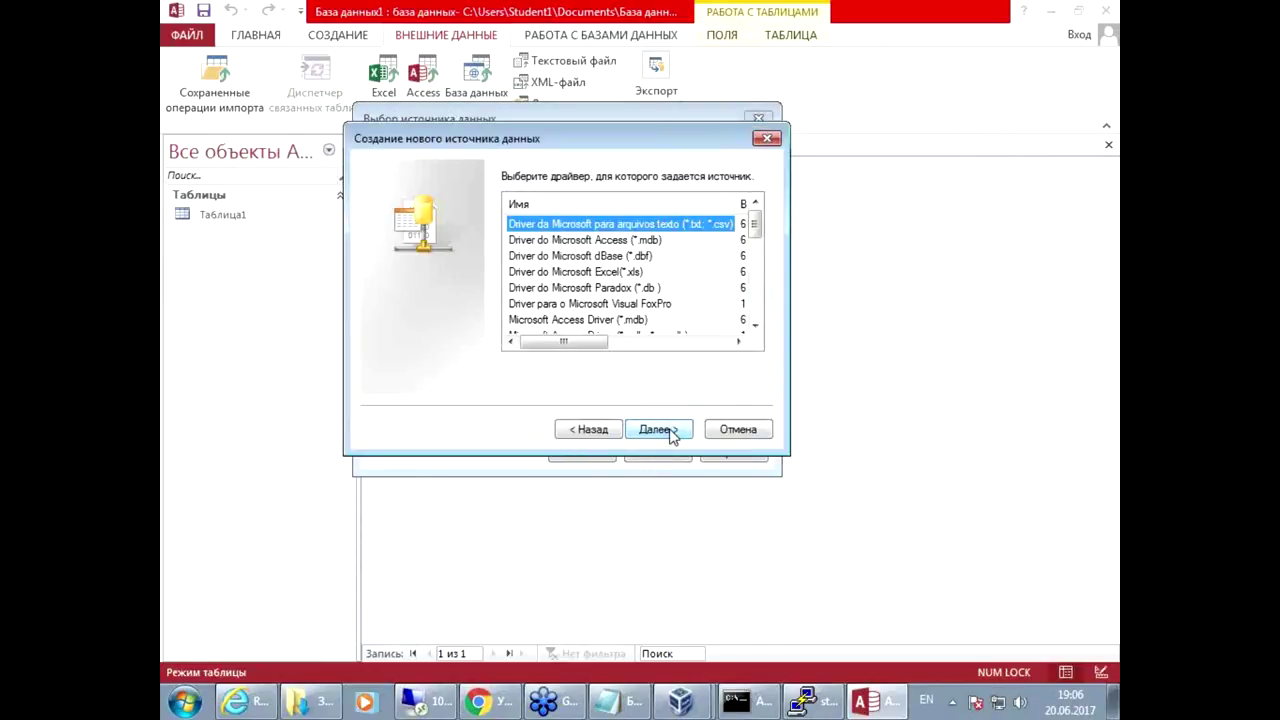
drag(758, 232, 774, 314)
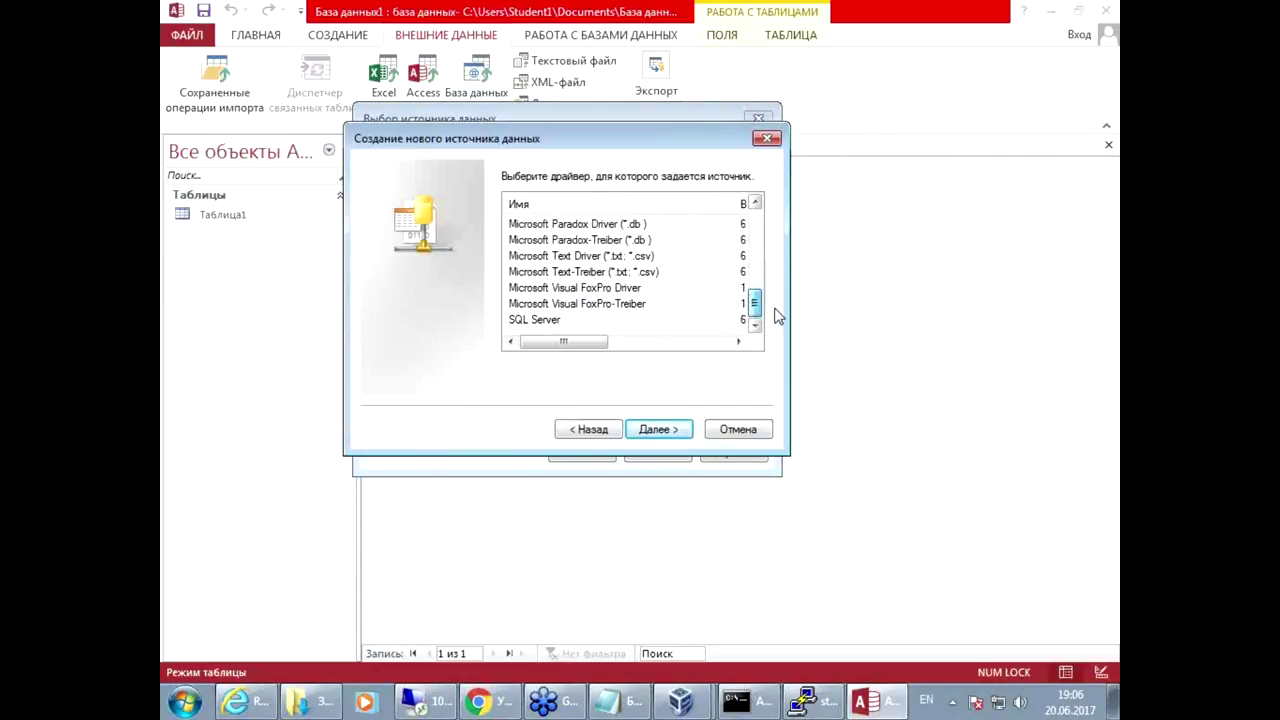
click(512, 320)
click(662, 436)
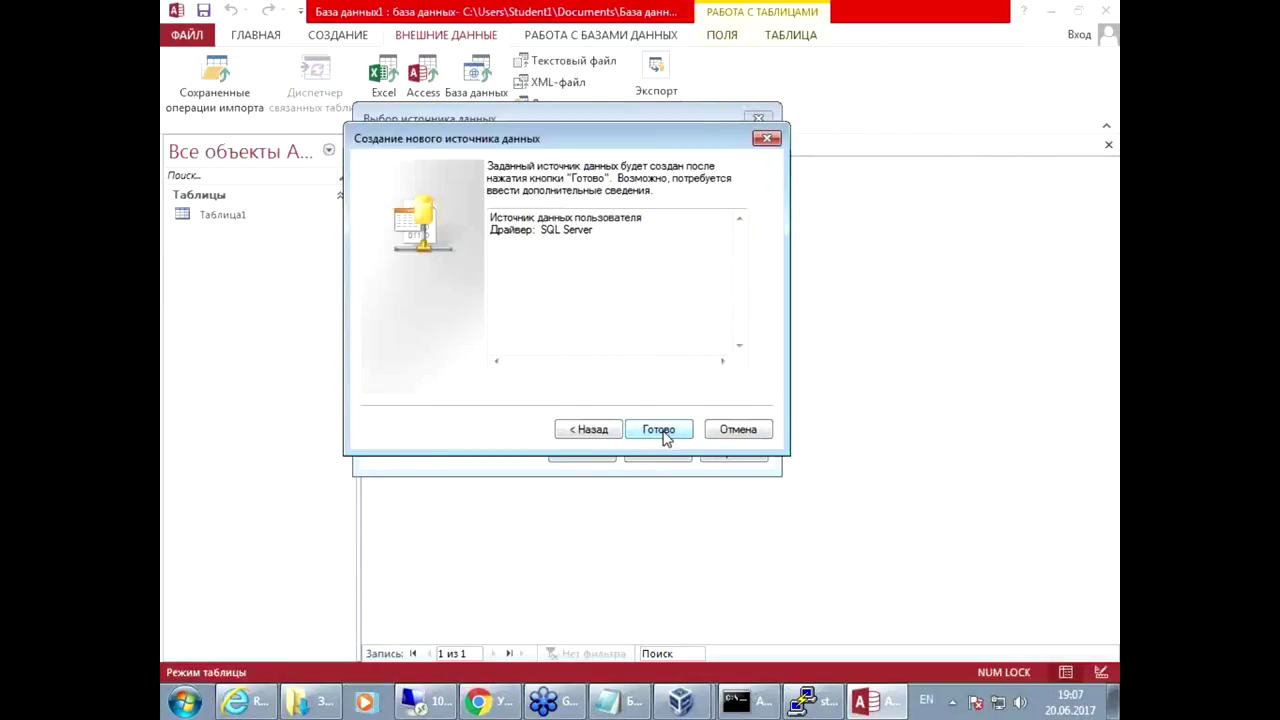
click(660, 430)
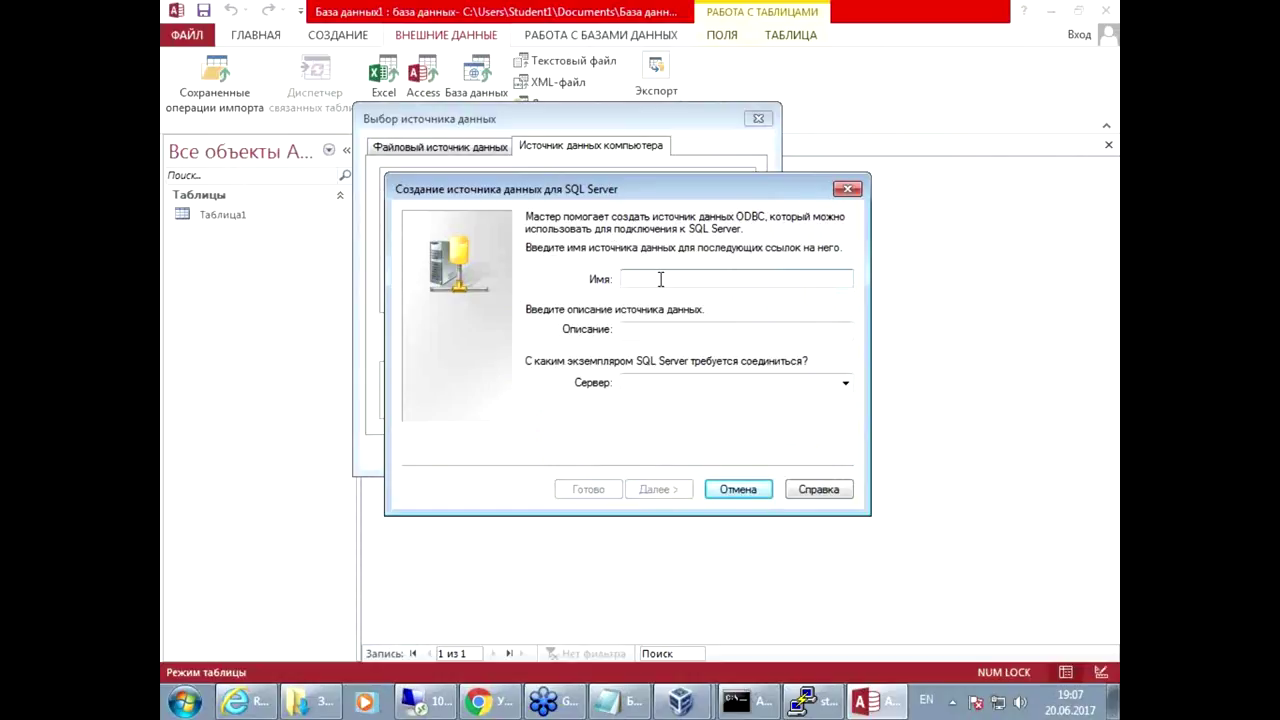
Step: Name the data source 'server' and point it at SQL Server 10.5.7.72
text(server)
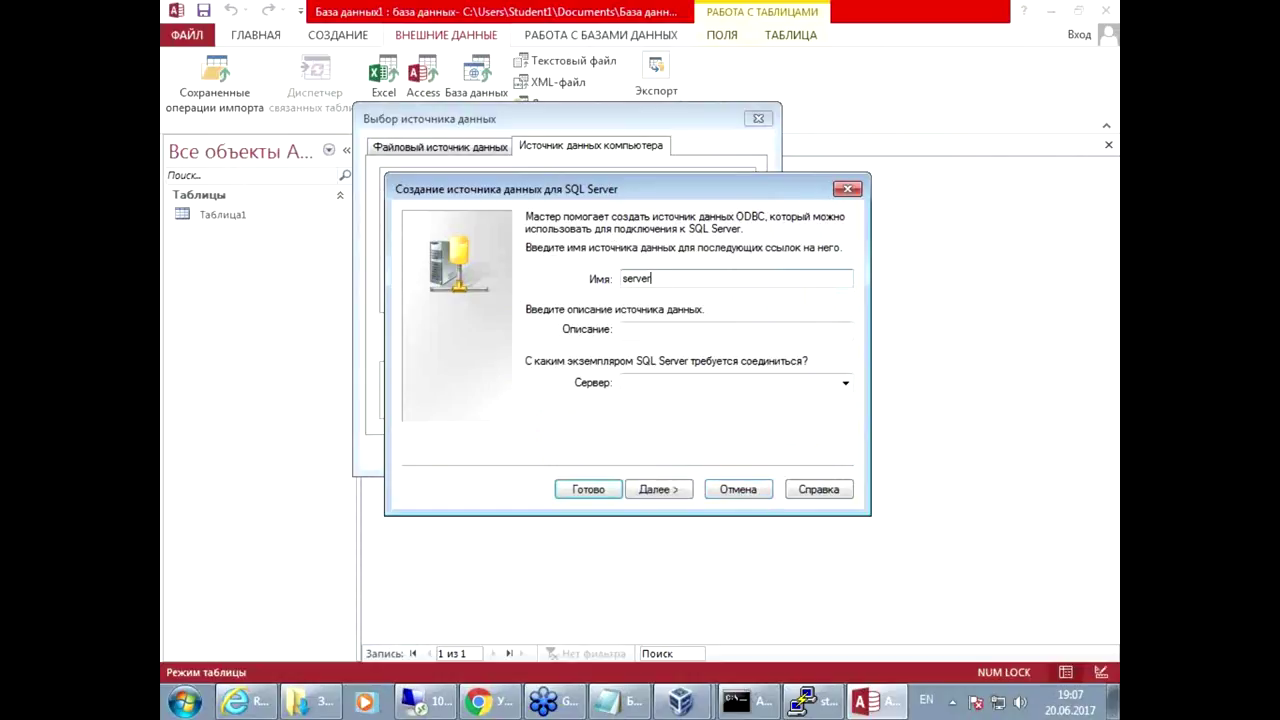
click(845, 382)
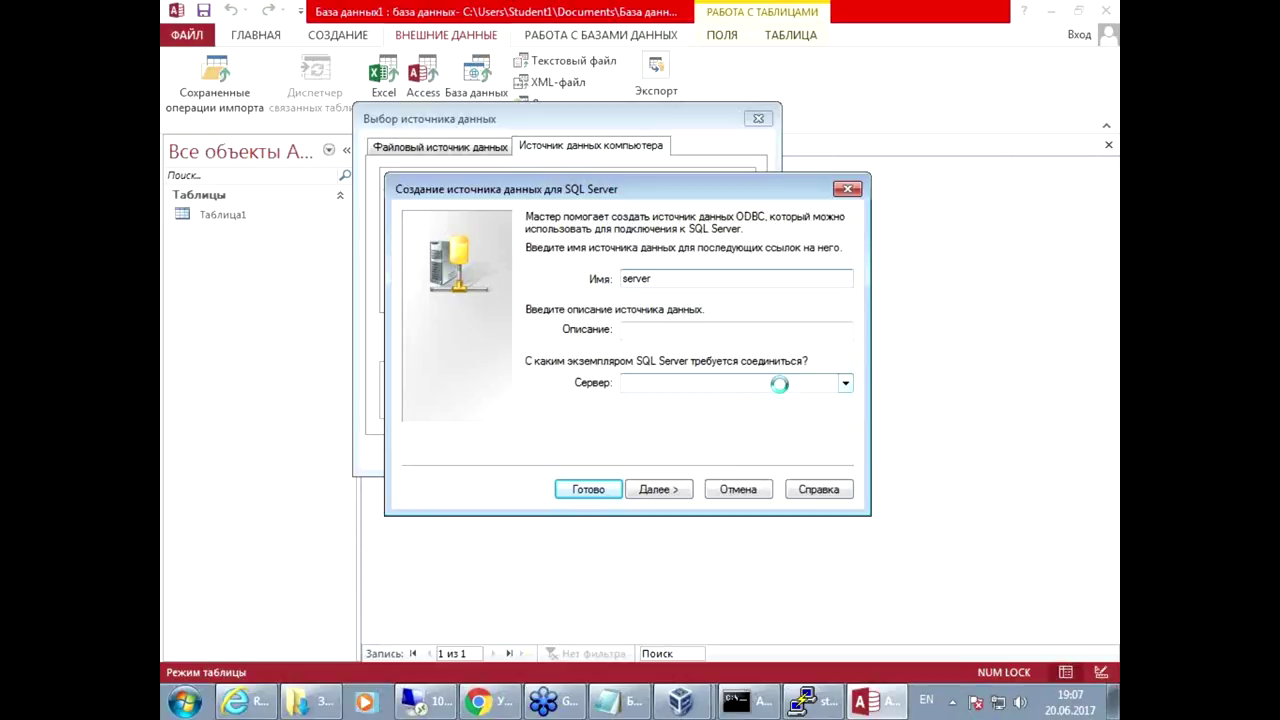
click(757, 400)
click(658, 489)
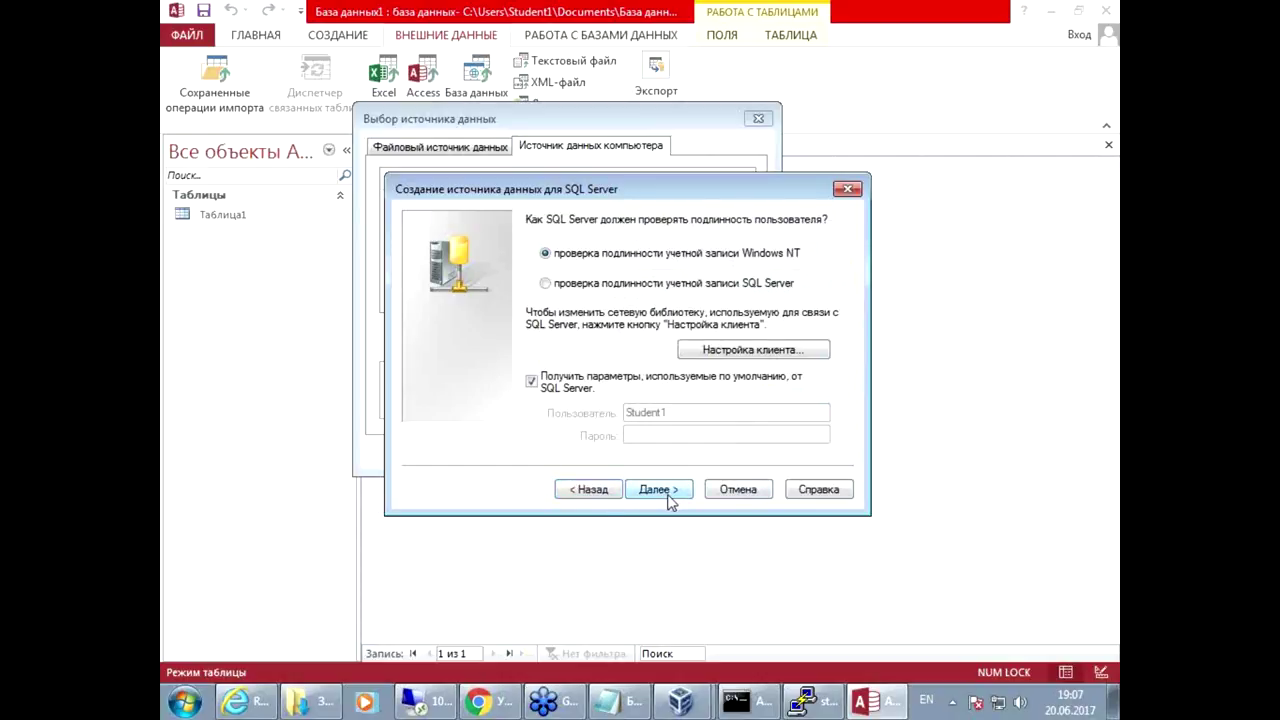
Step: Switch to SQL Server authentication with login sa and its password
drag(612, 272, 698, 270)
key(Escape)
click(545, 284)
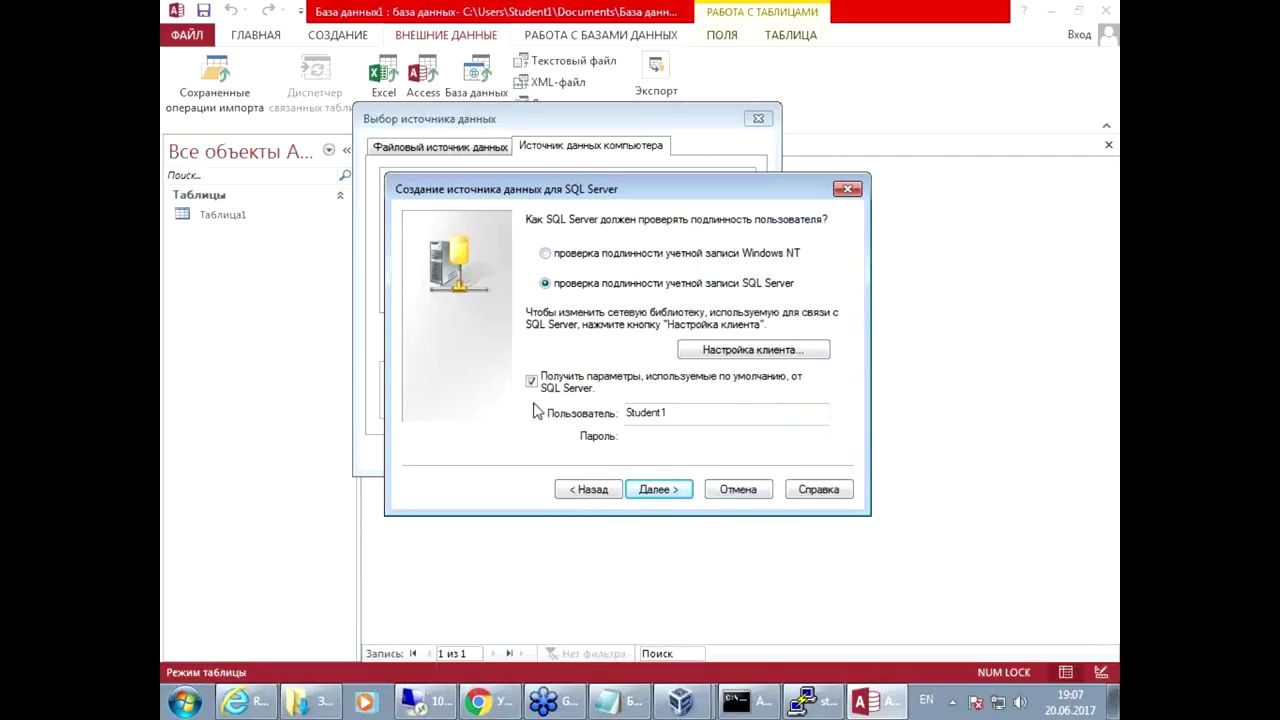
click(687, 402)
double_click(687, 402)
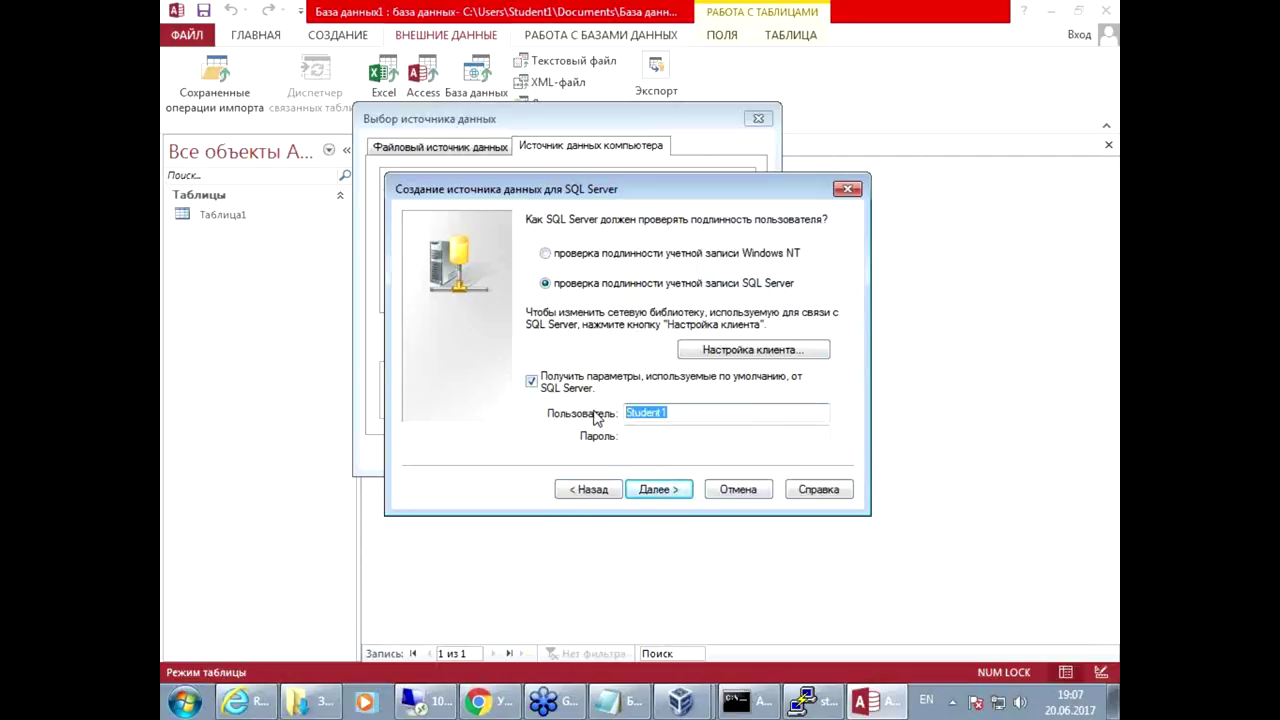
text(sa)
click(694, 437)
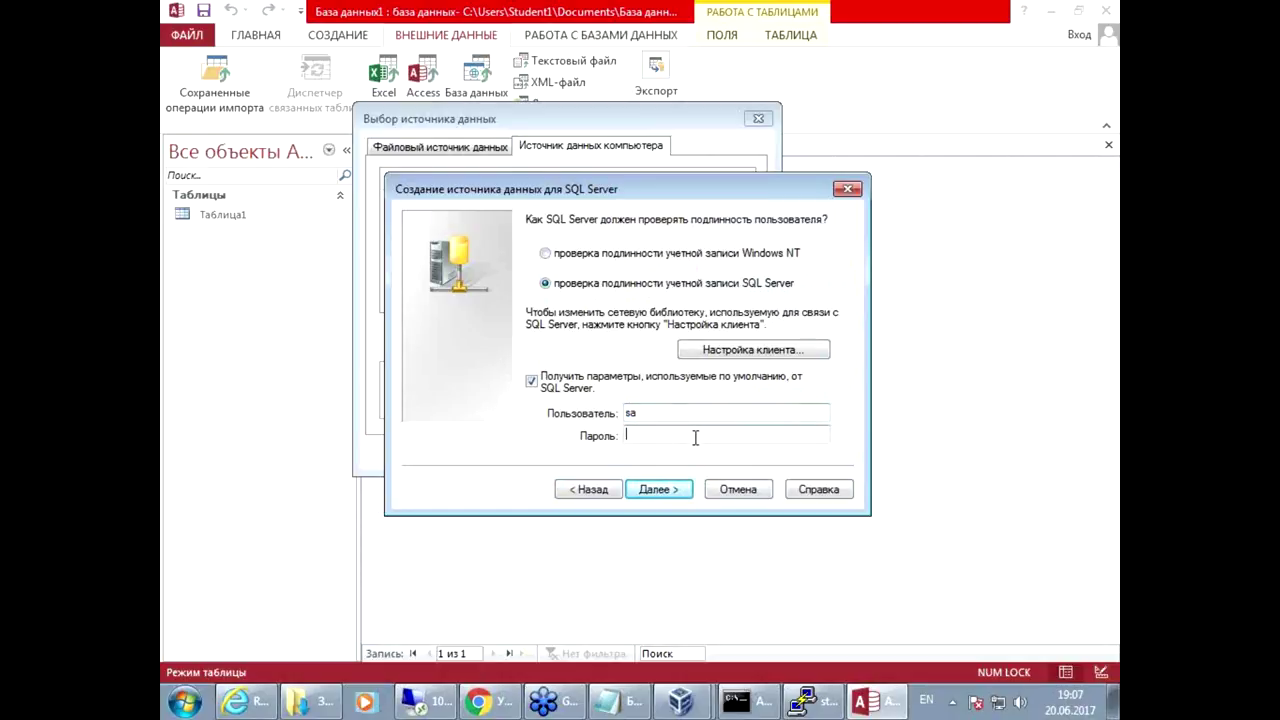
text(12345678)
click(655, 492)
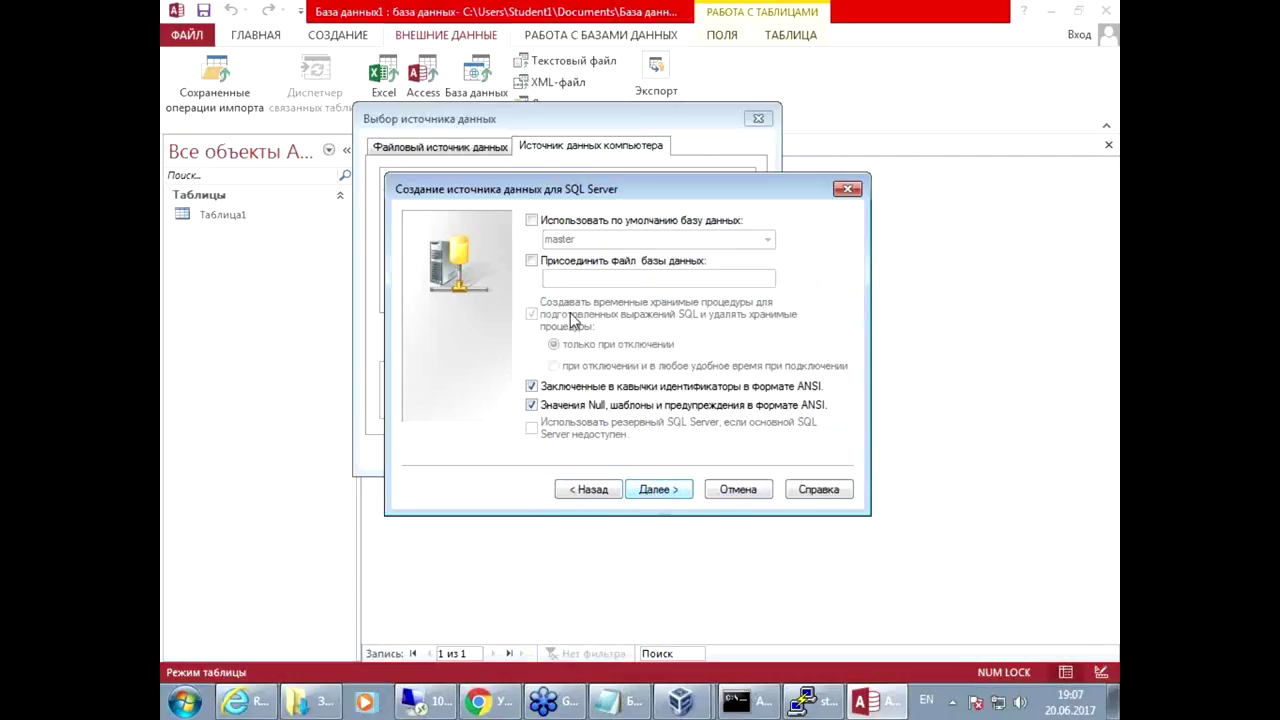
Step: Change the data source's default database to testdb
click(565, 222)
click(766, 241)
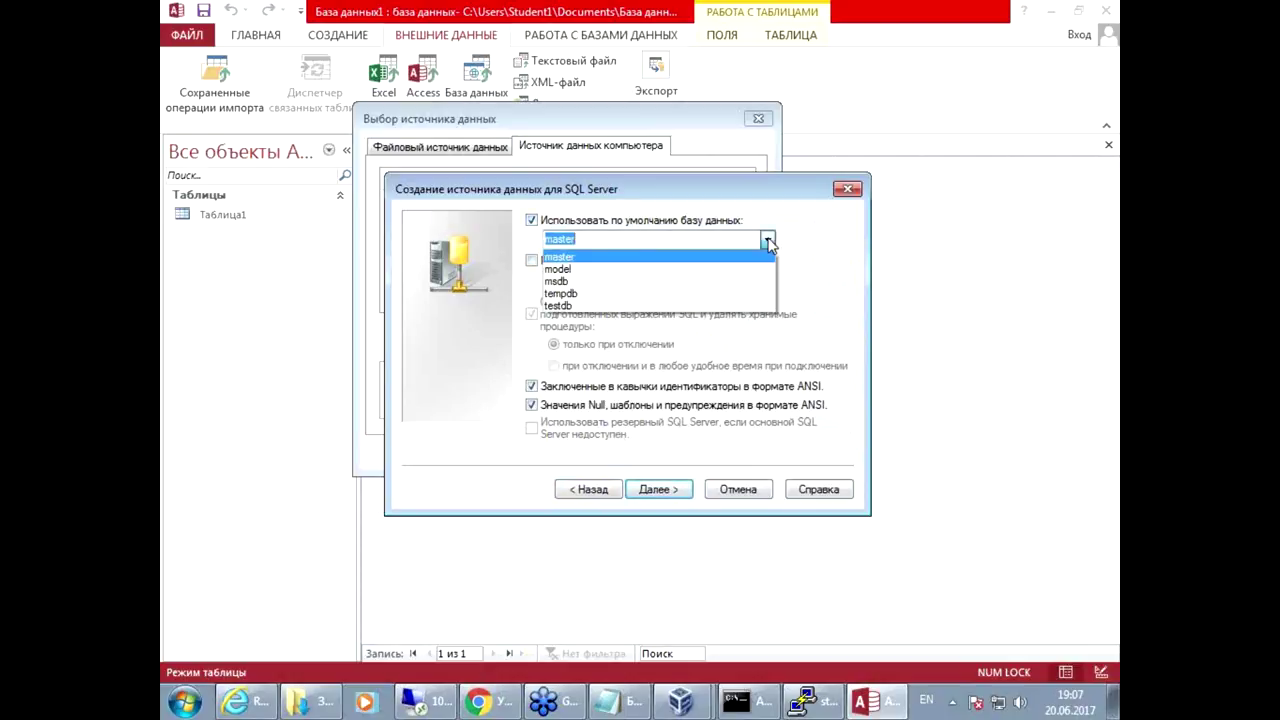
click(625, 306)
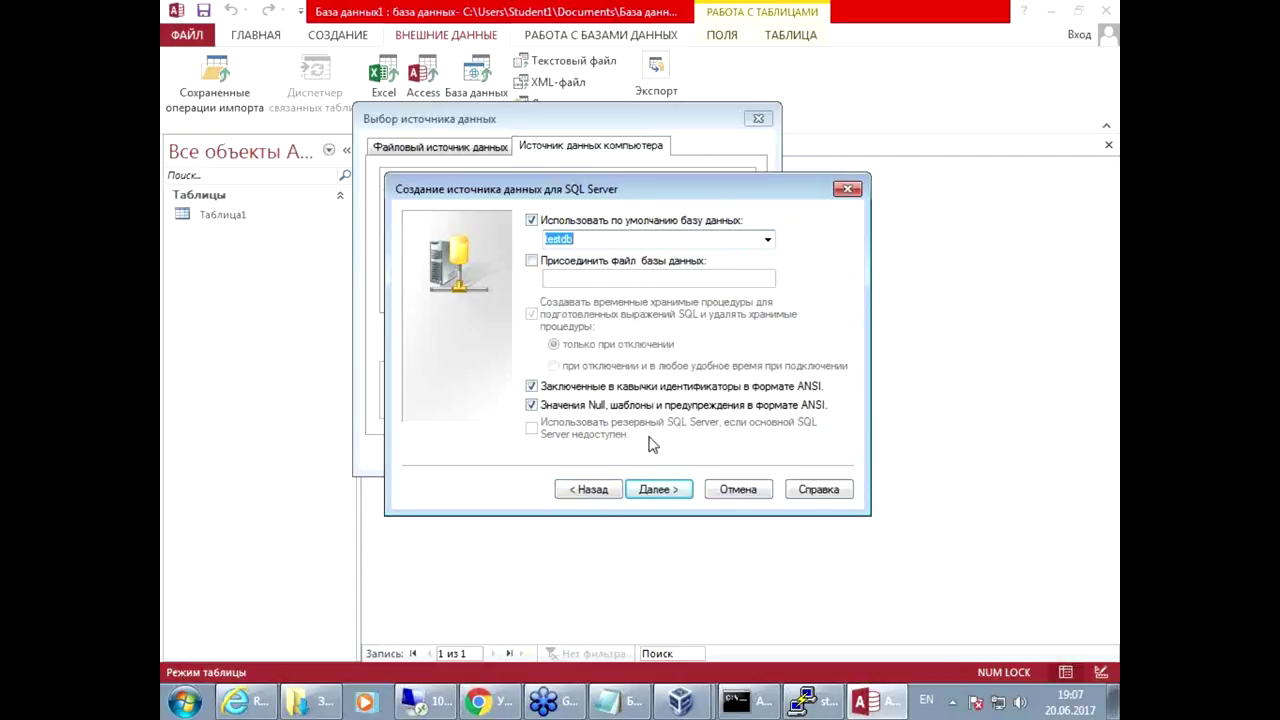
click(662, 490)
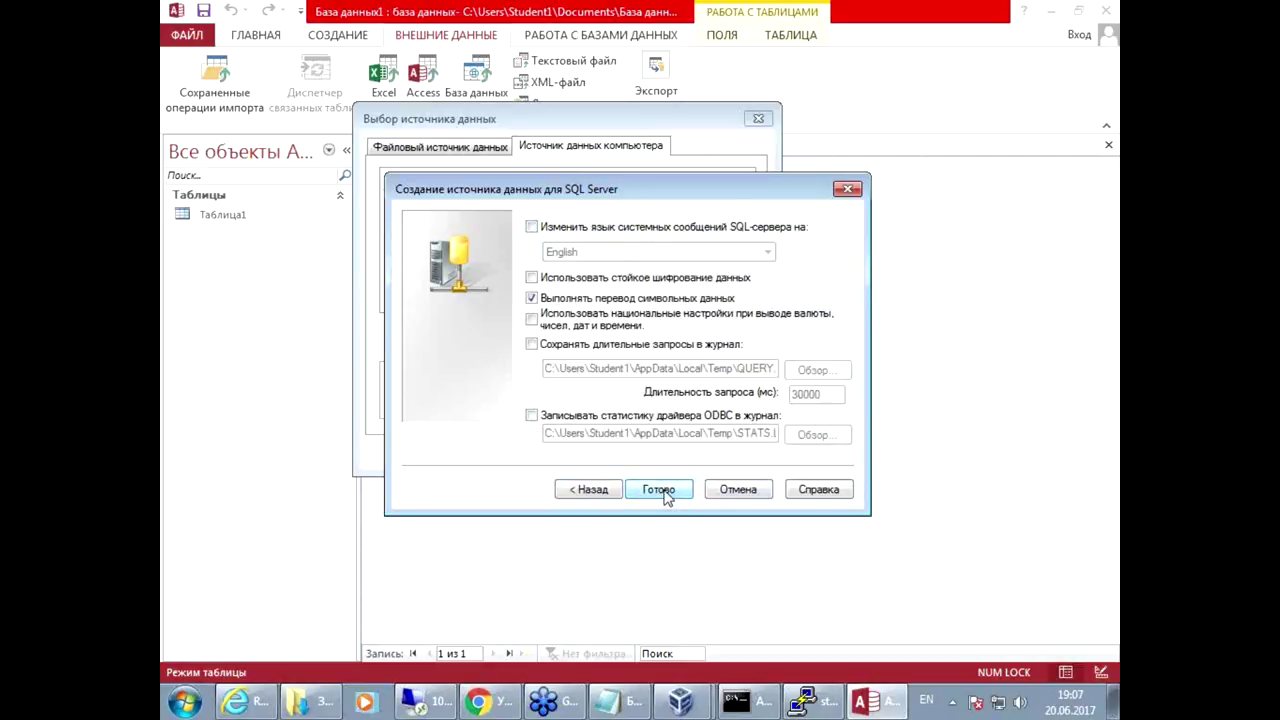
Step: Finish the data source, confirm the connection test succeeds, and save it
click(664, 490)
click(595, 508)
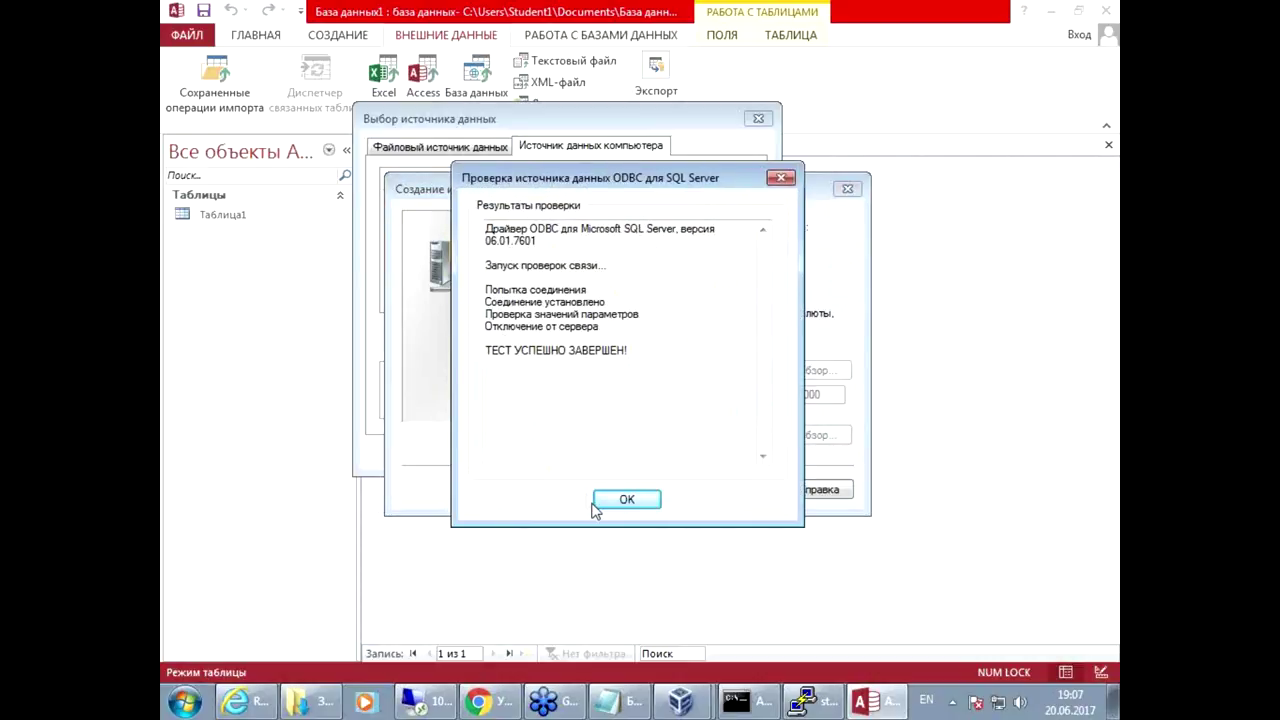
click(612, 500)
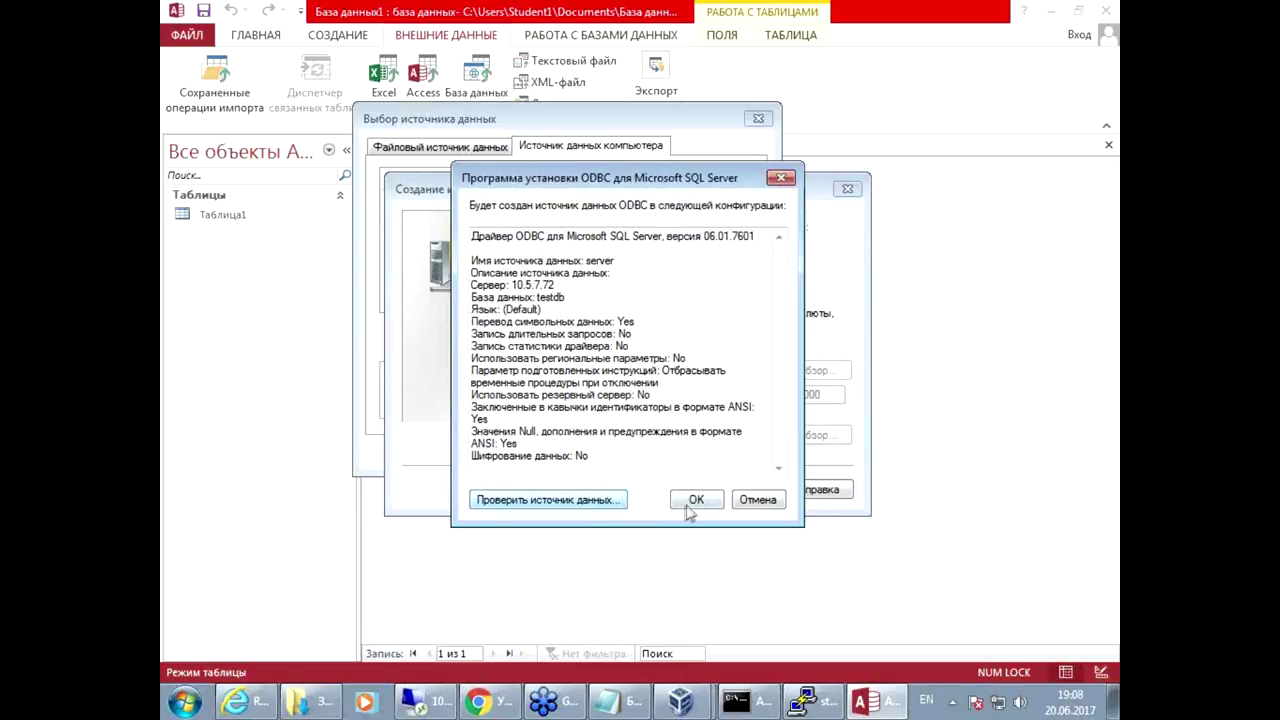
click(689, 508)
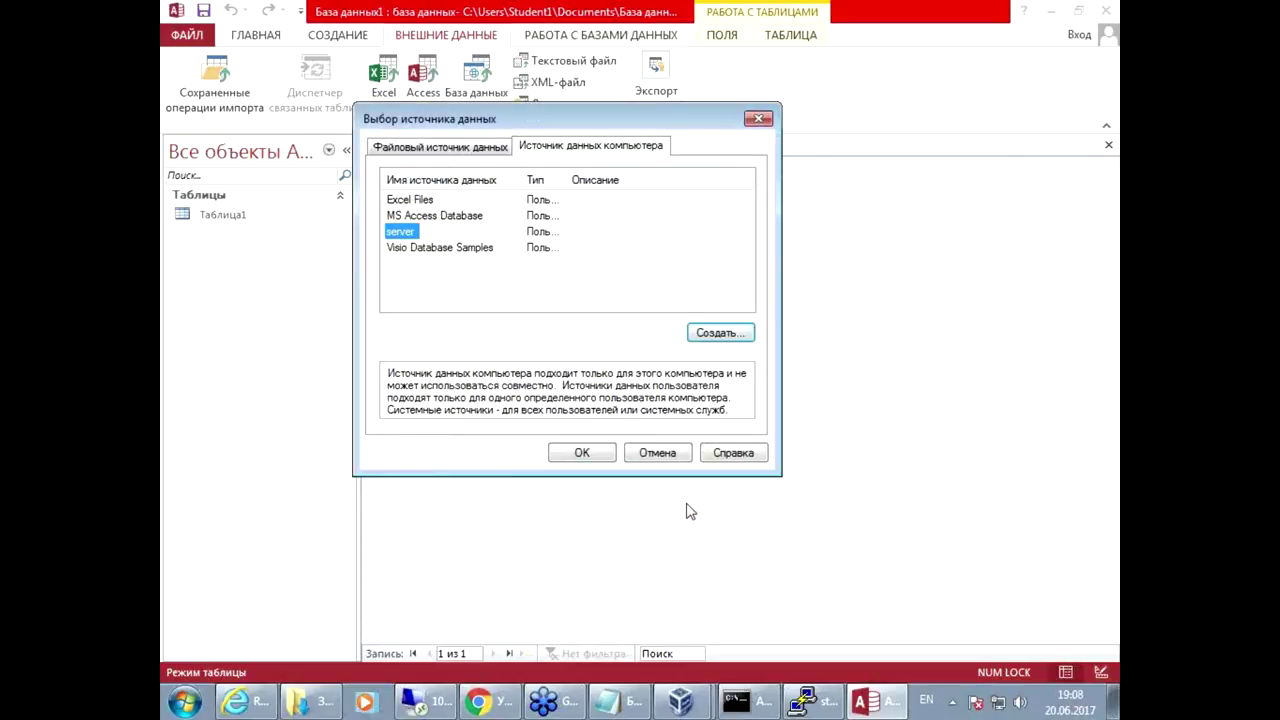
Step: Connect through the server data source, entering the SQL Server login password
click(579, 455)
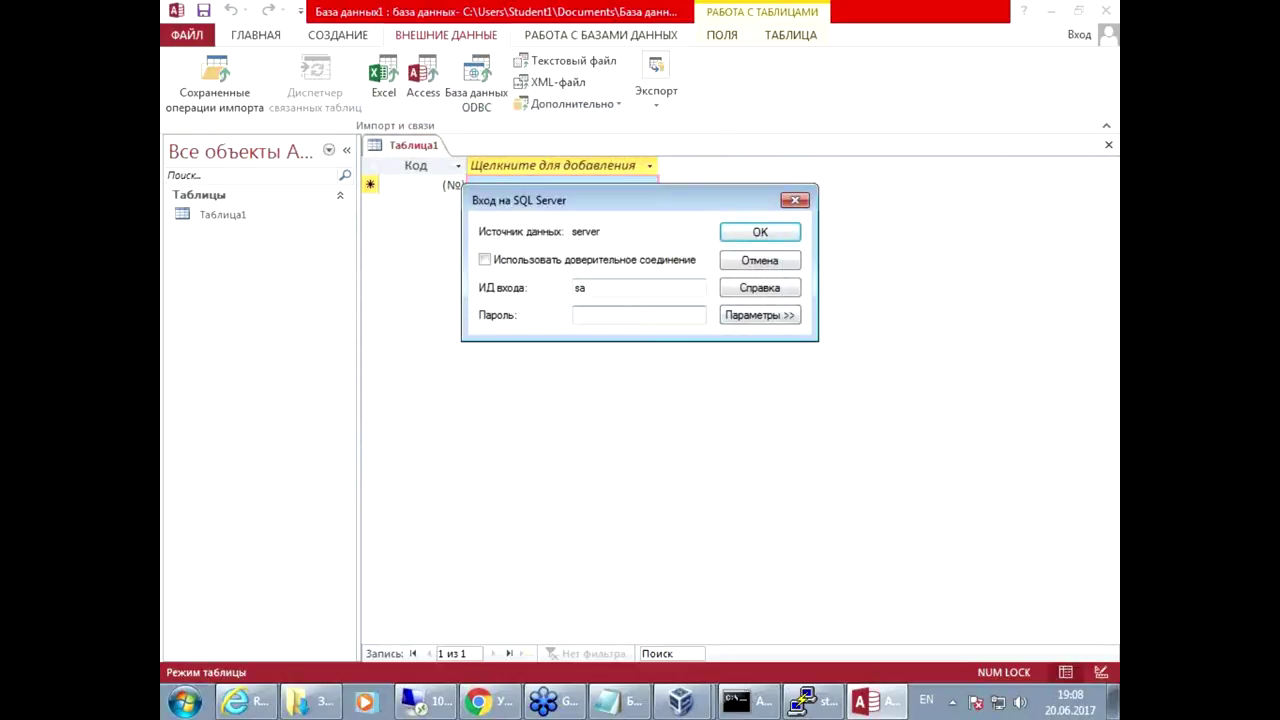
text(12345678)
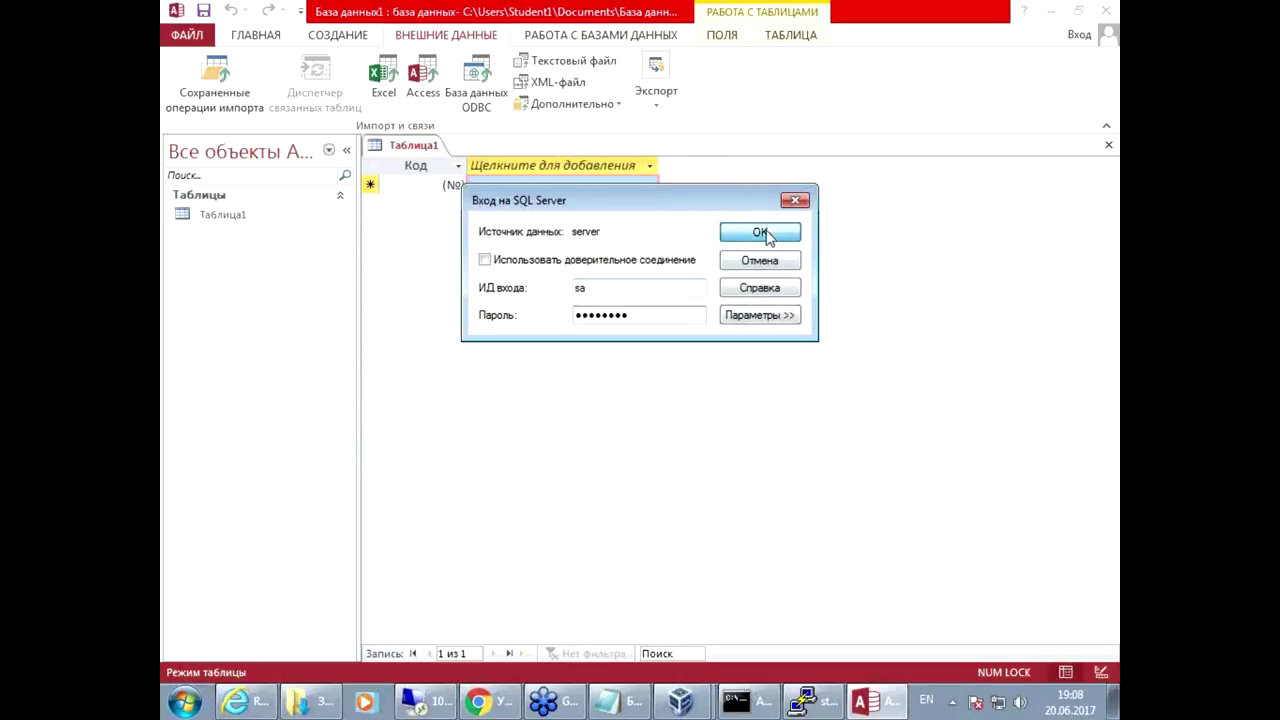
click(760, 232)
Step: Link the dbo.inventory table with id as its unique record identifier
click(229, 95)
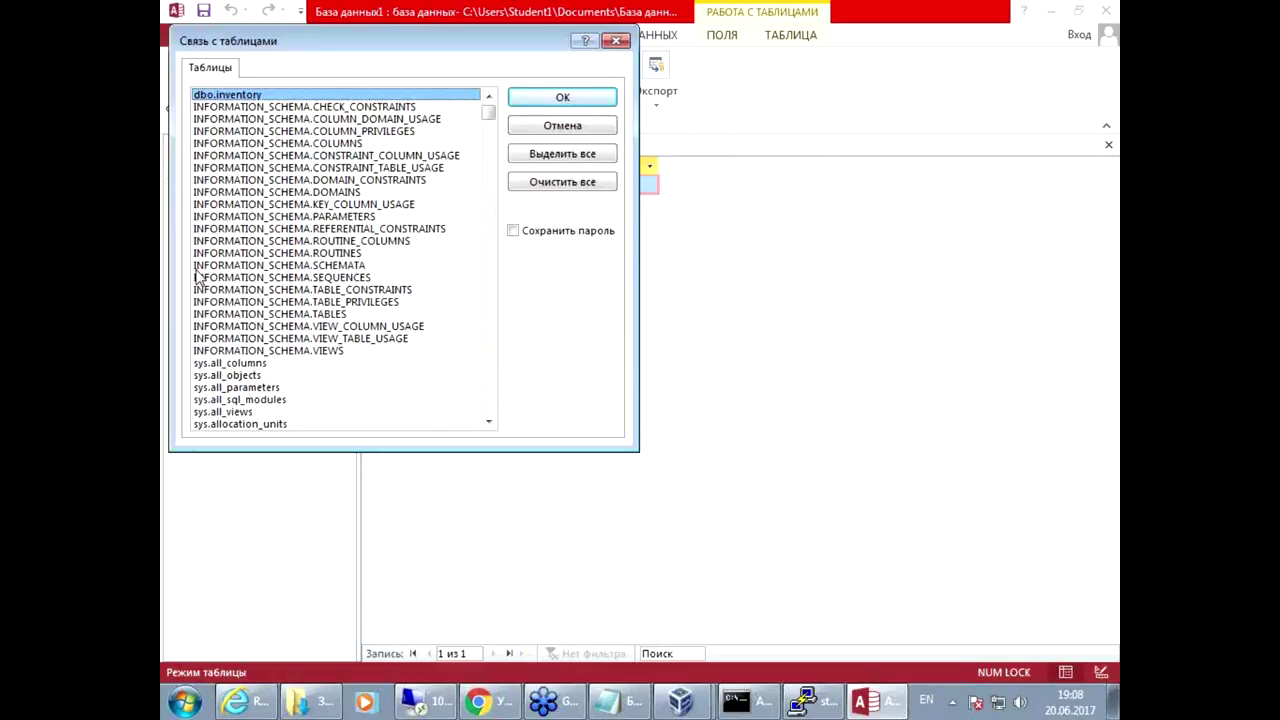
click(559, 100)
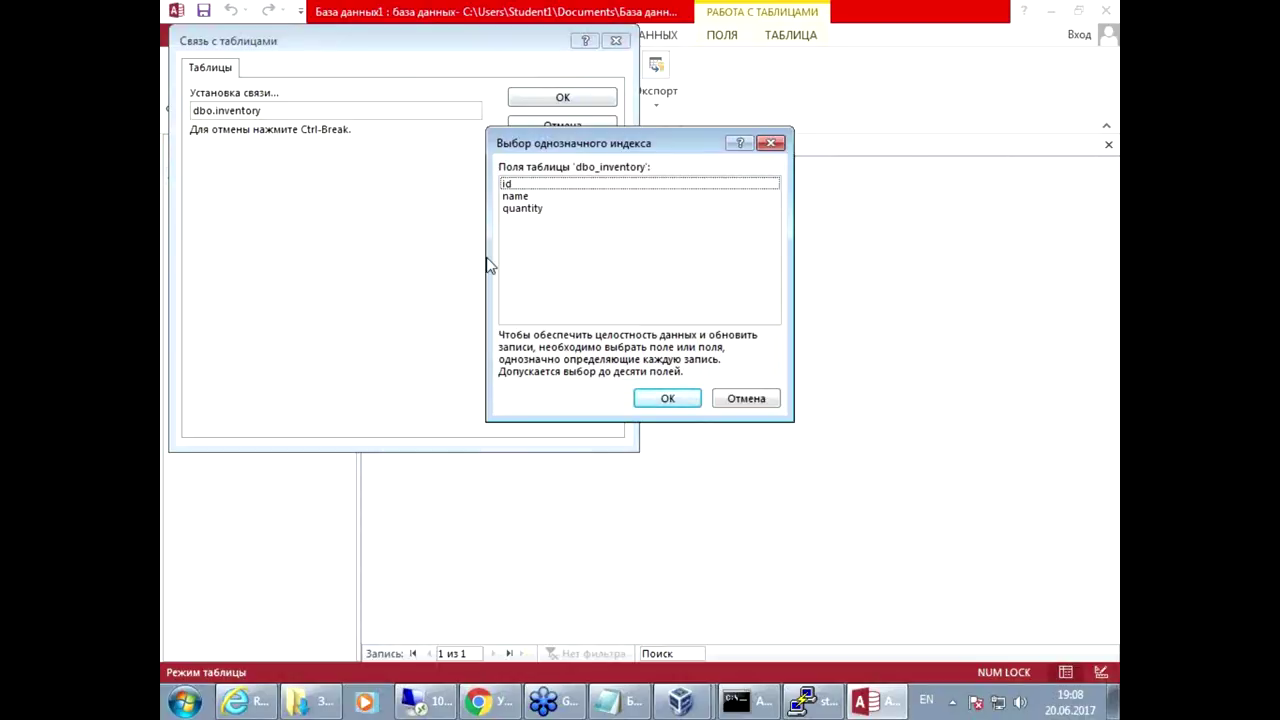
click(524, 186)
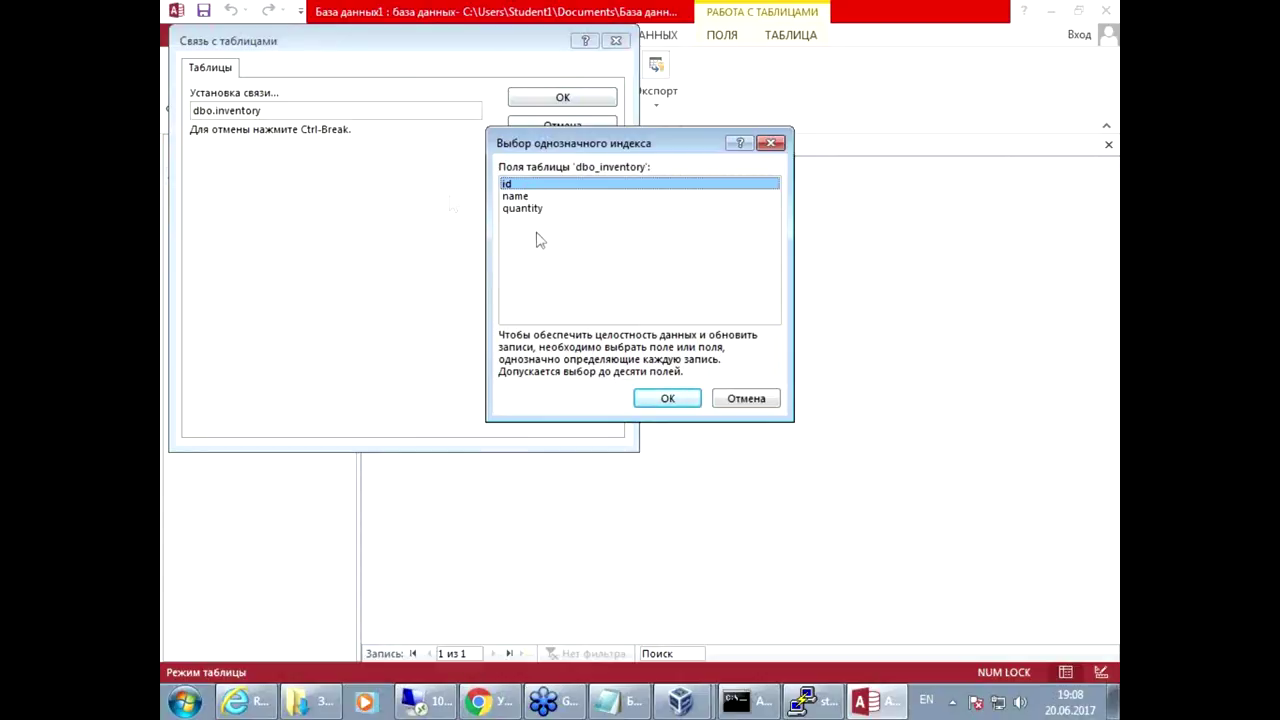
click(668, 399)
Step: Open dbo_inventory, add record asdfsdfsd with quantity 159, then bring PuTTY to the front
click(222, 245)
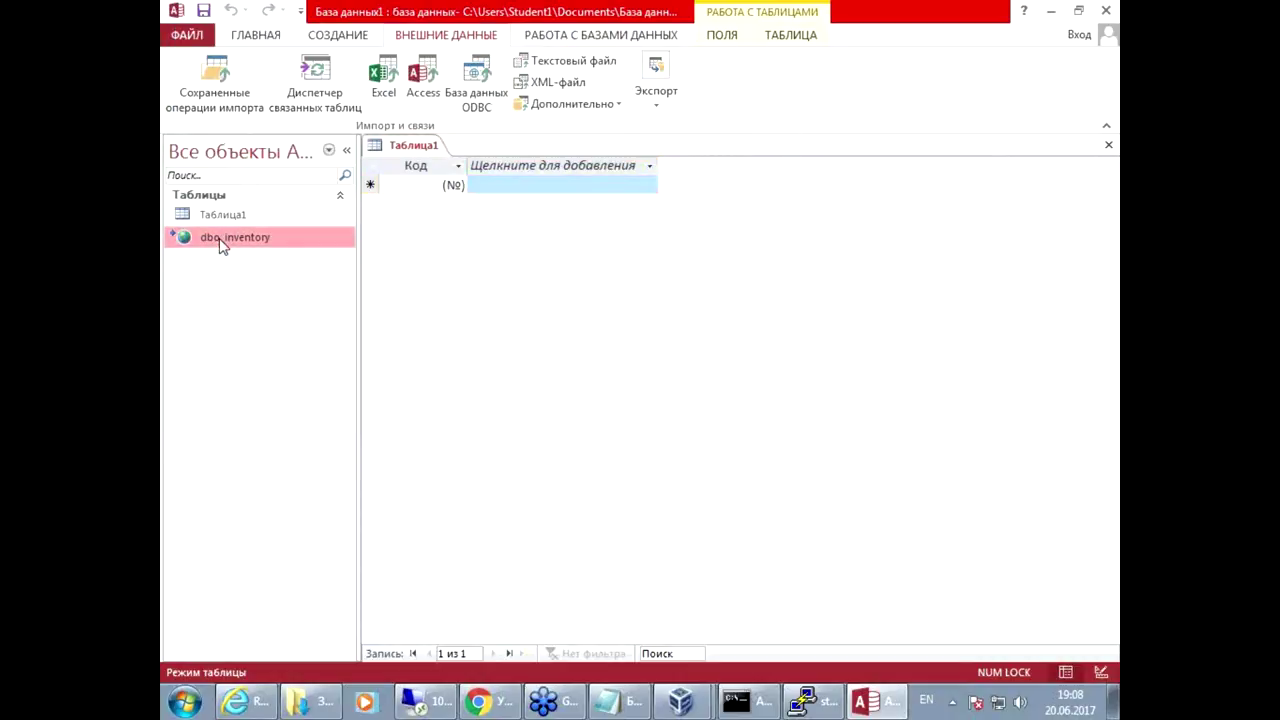
double_click(222, 245)
click(444, 223)
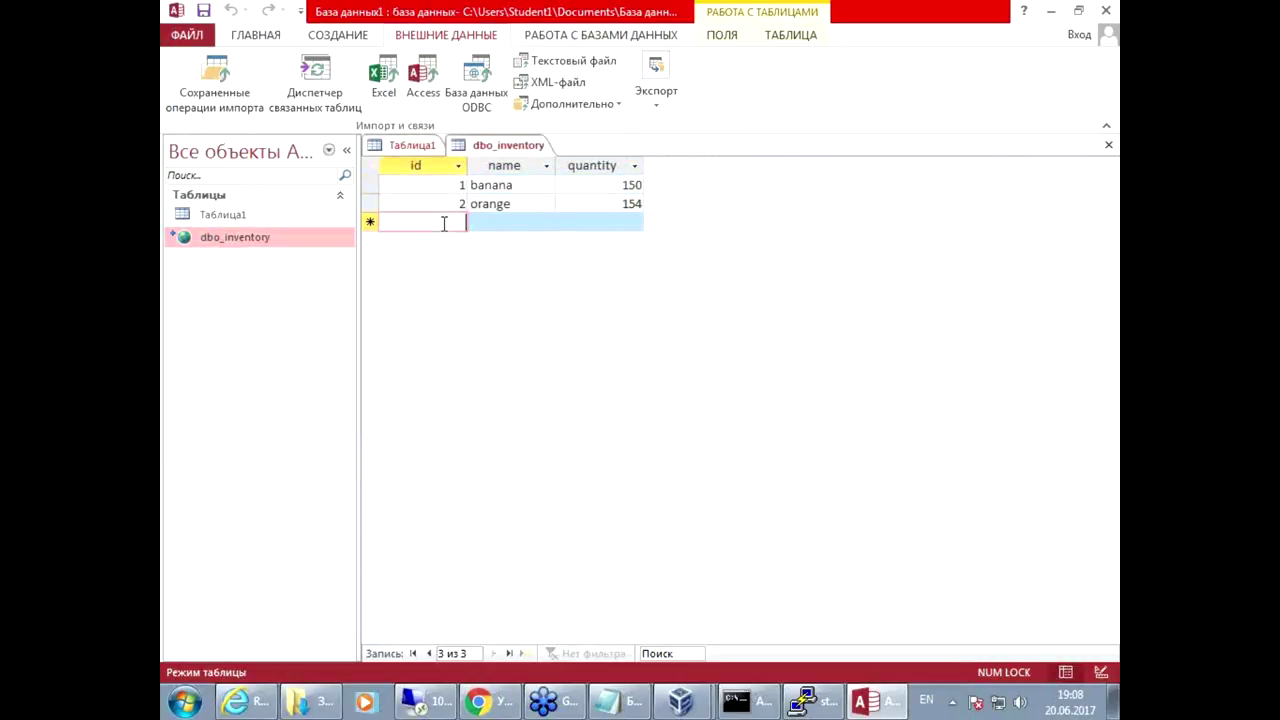
click(500, 223)
text(asdfsdfsd)
click(586, 224)
text(159)
click(605, 241)
click(495, 242)
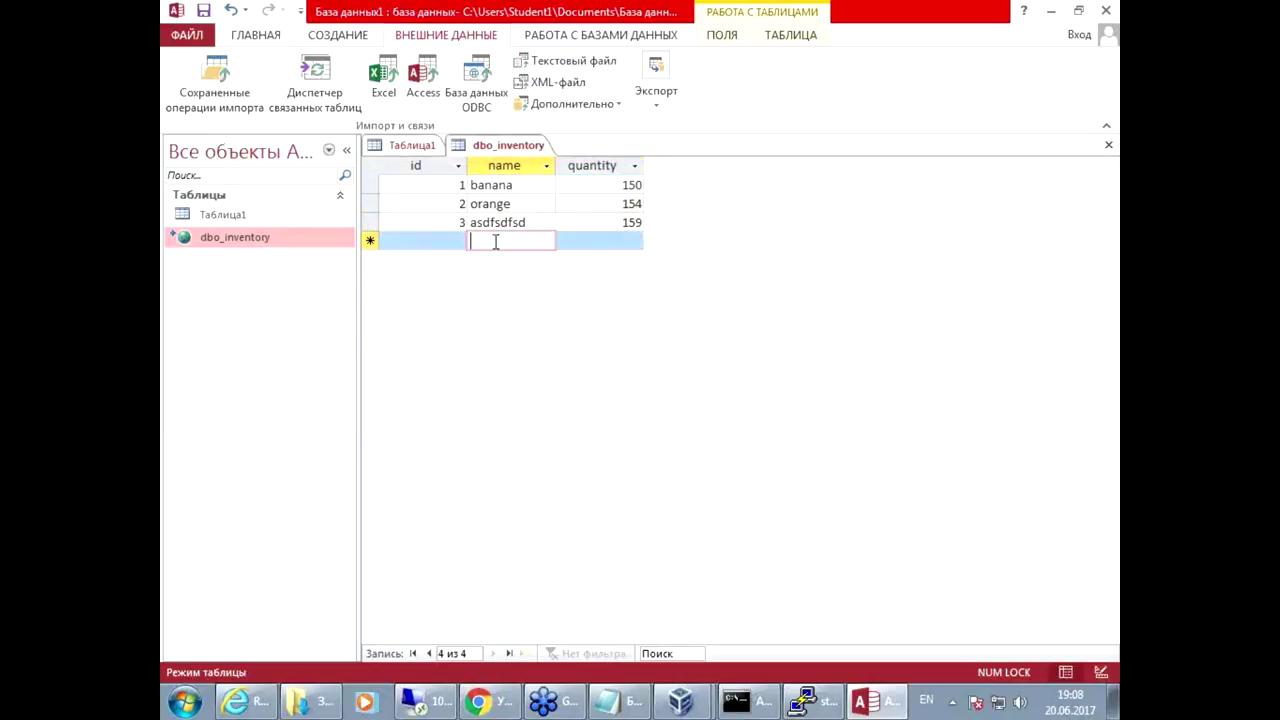
click(803, 701)
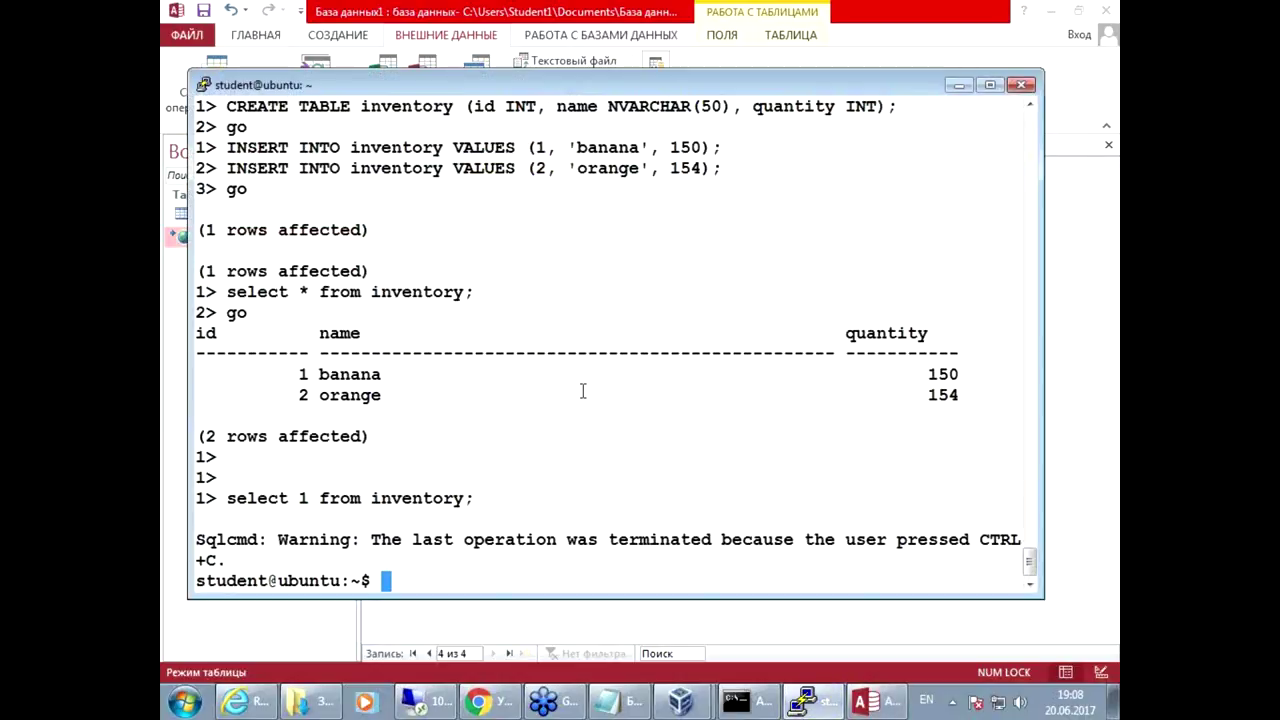
Step: Reconnect sqlcmd and run select * from inventory
key(Up)
key(Return)
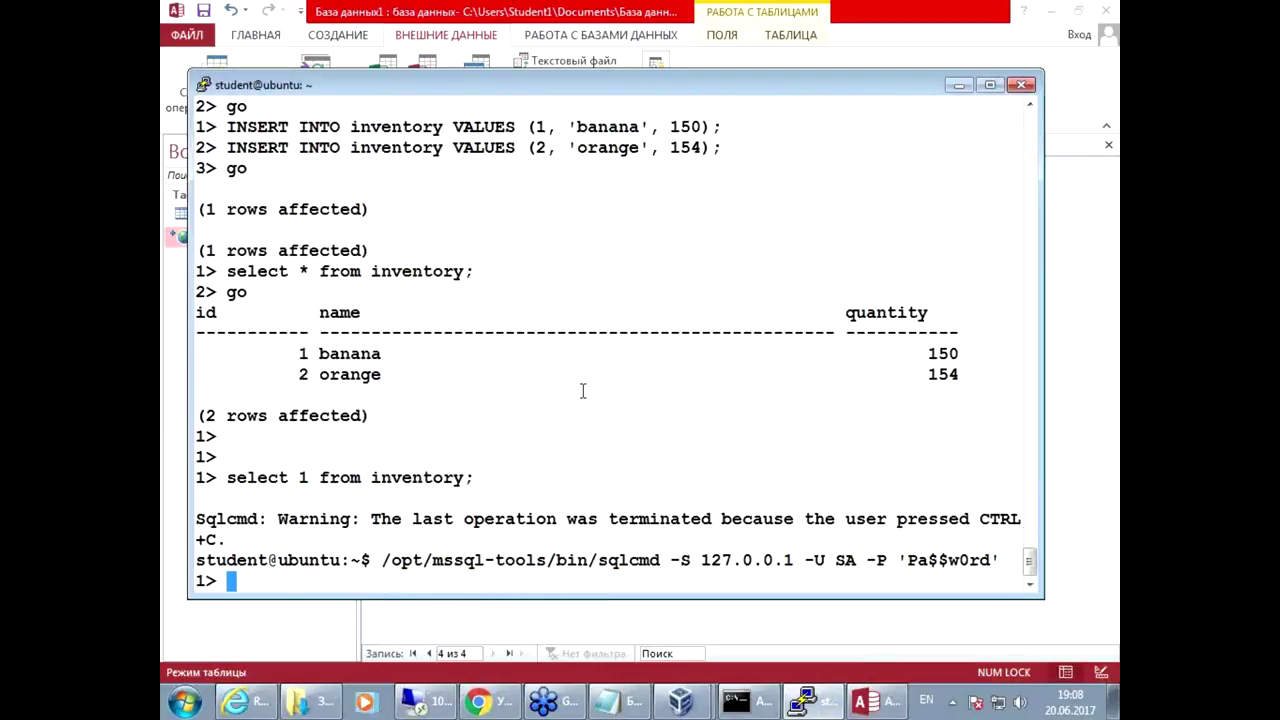
text(select)
key(Return)
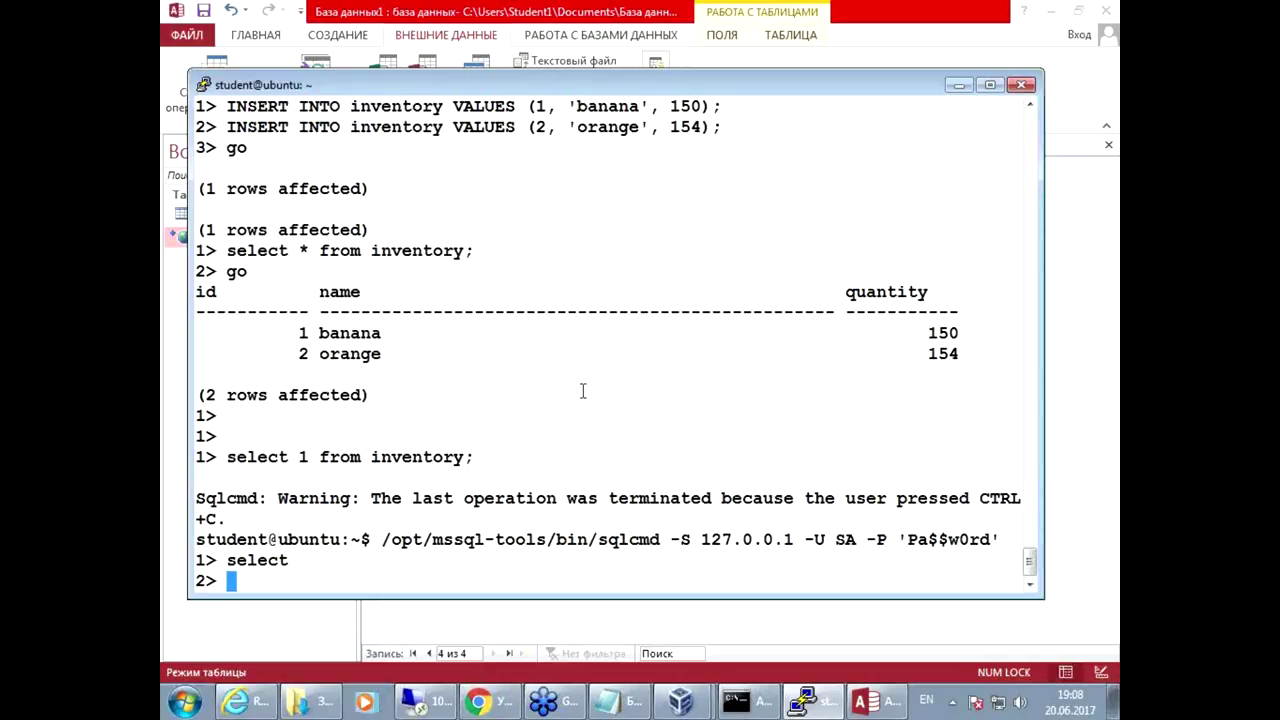
text(* from)
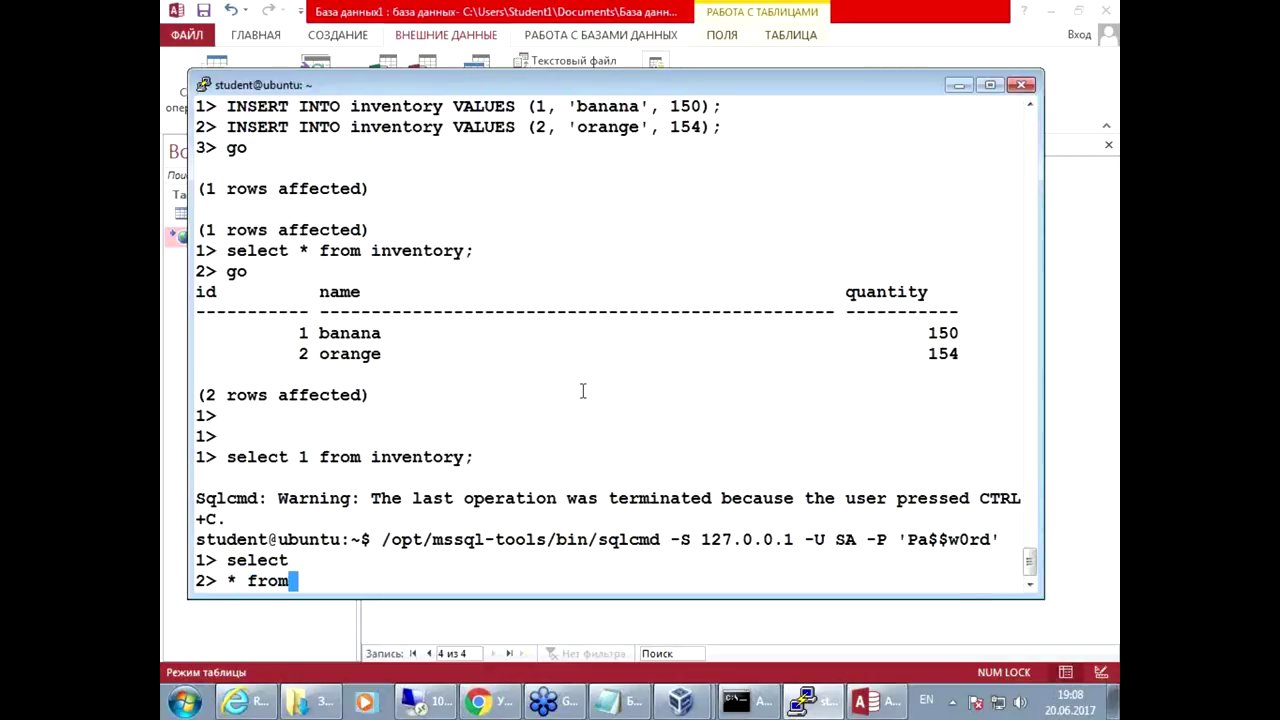
drag(371, 250, 471, 245)
right_click(470, 245)
key(Return)
text(go)
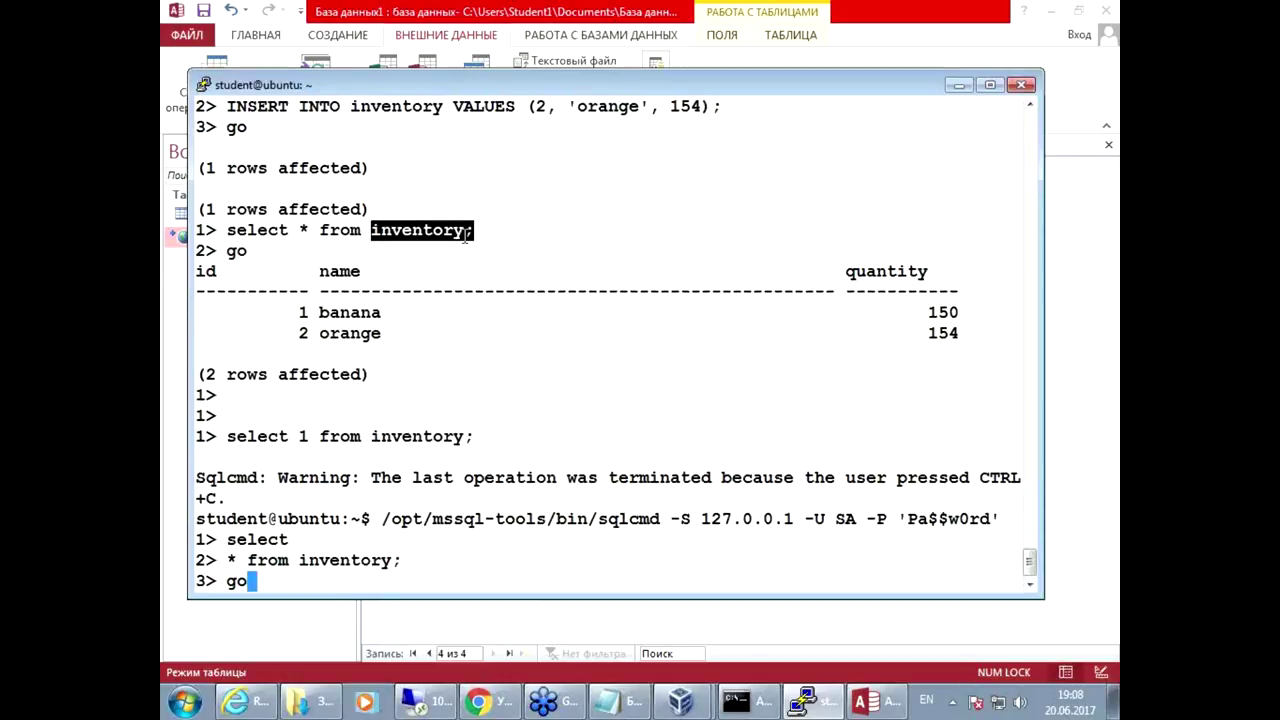
key(Return)
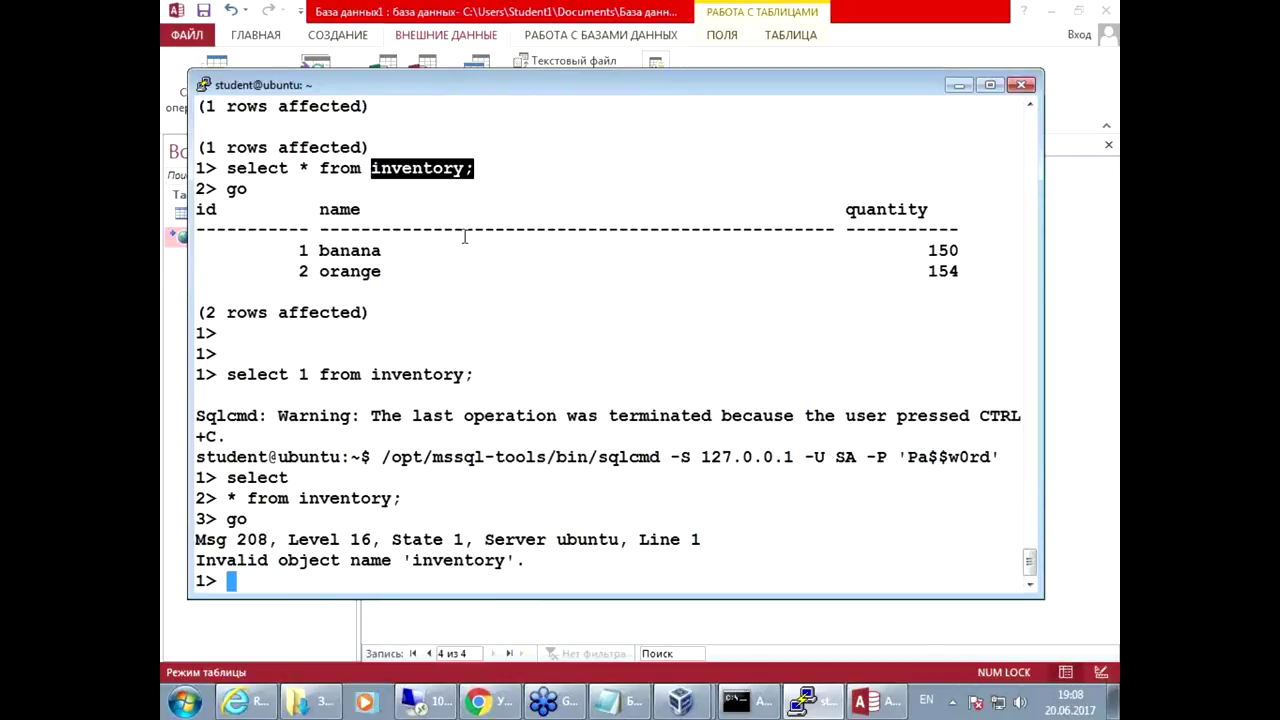
Step: Paste the earlier full select statement and run it again
drag(229, 168, 474, 168)
right_click(521, 205)
key(Return)
text(go)
key(Return)
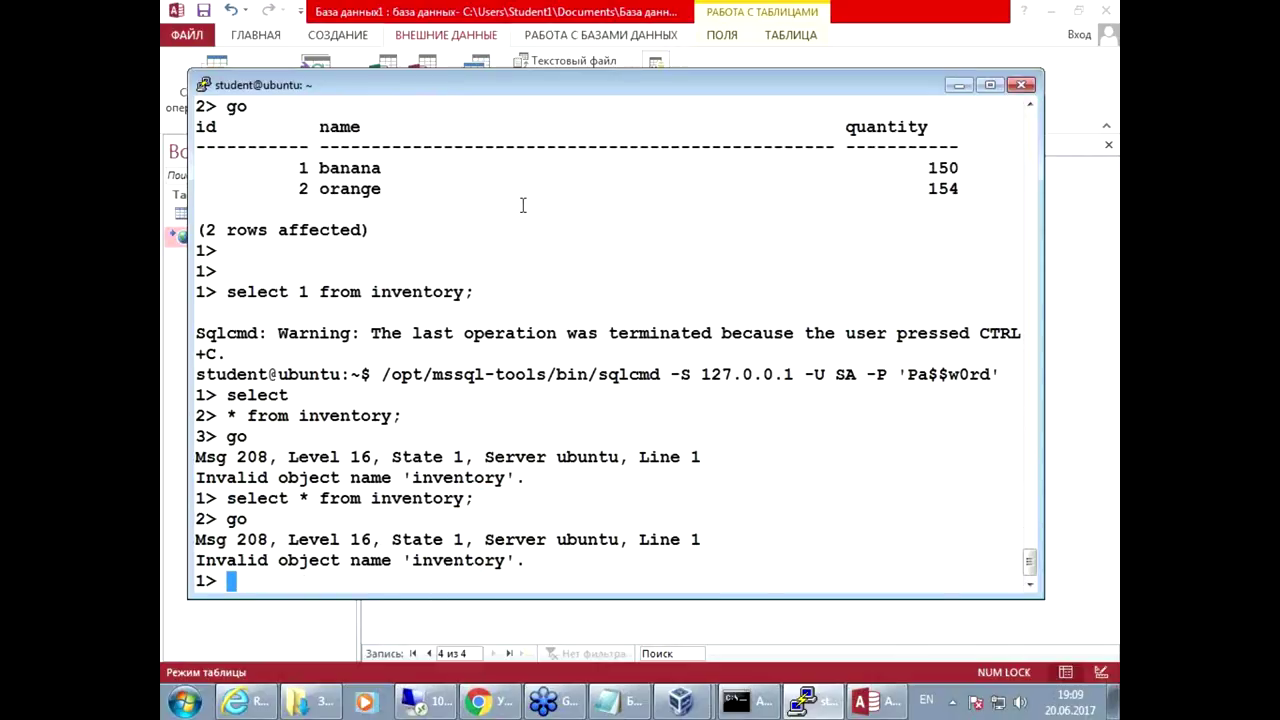
Step: Switch to testdb with use testdb; go and rerun the select on inventory
text(user)
key(BackSpace)
text(te)
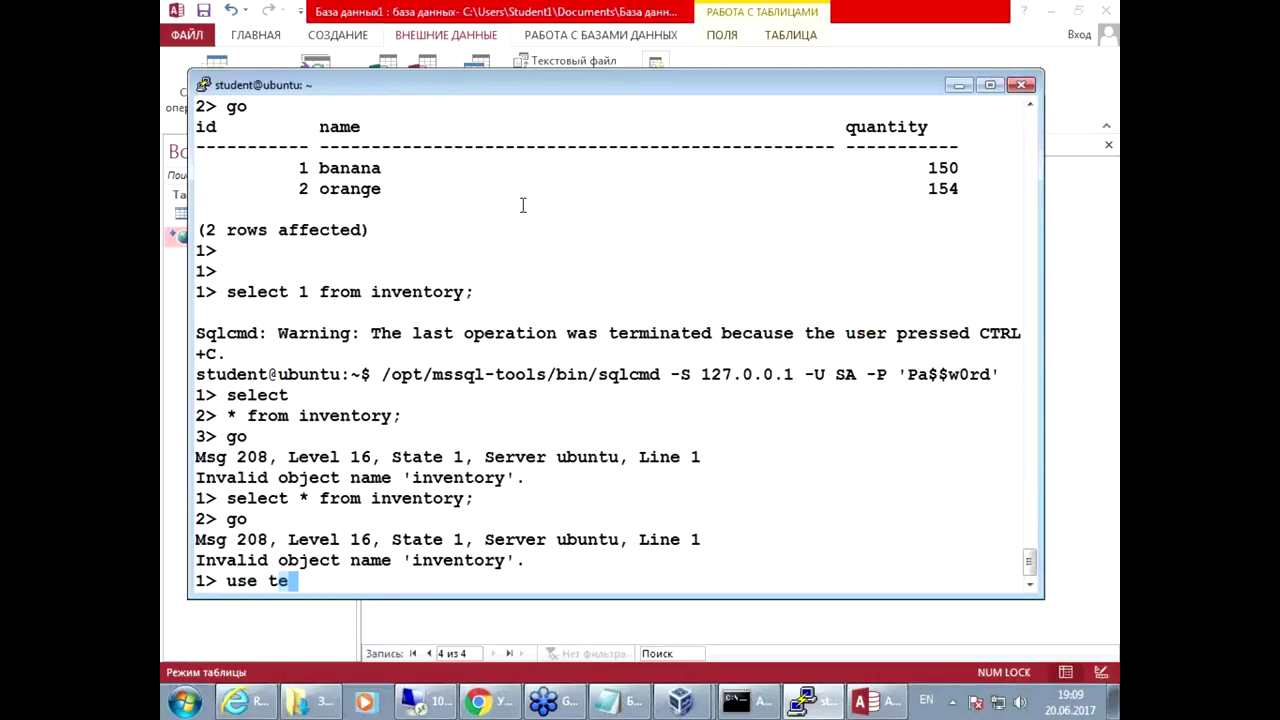
text(stdb;)
key(Return)
text(go)
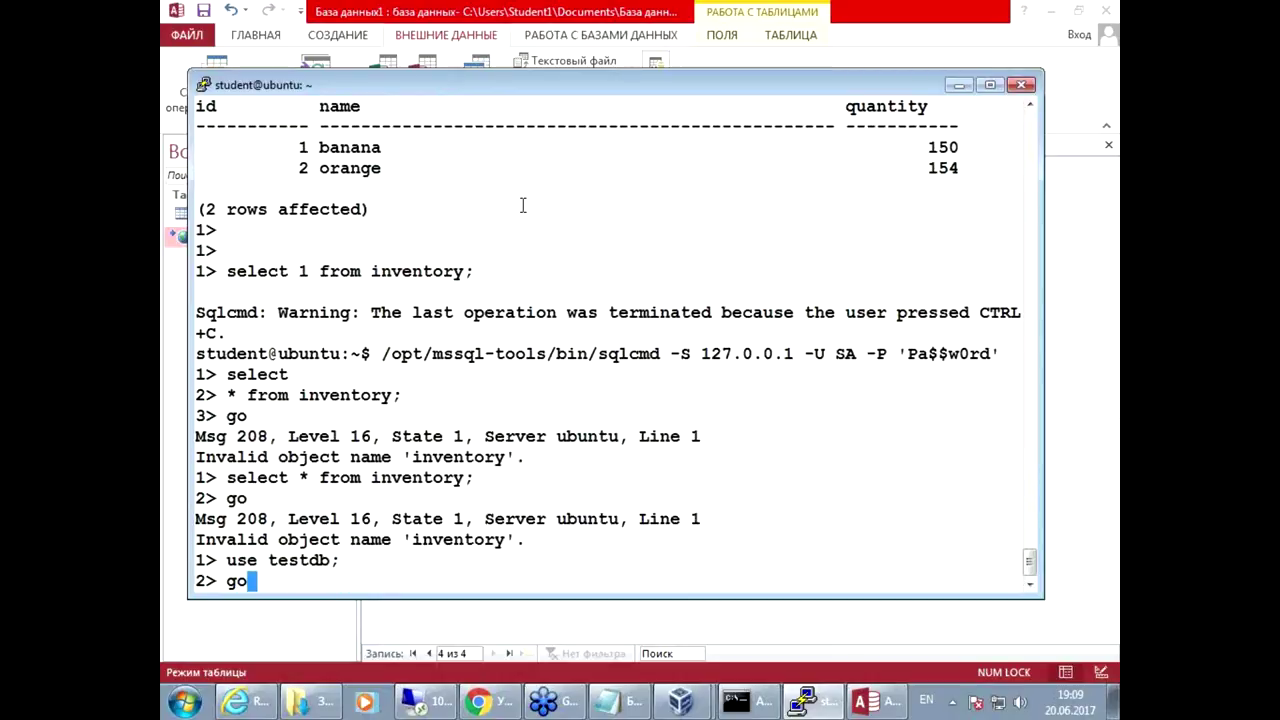
key(Return)
key(Up)
key(Up)
key(Up)
key(Up)
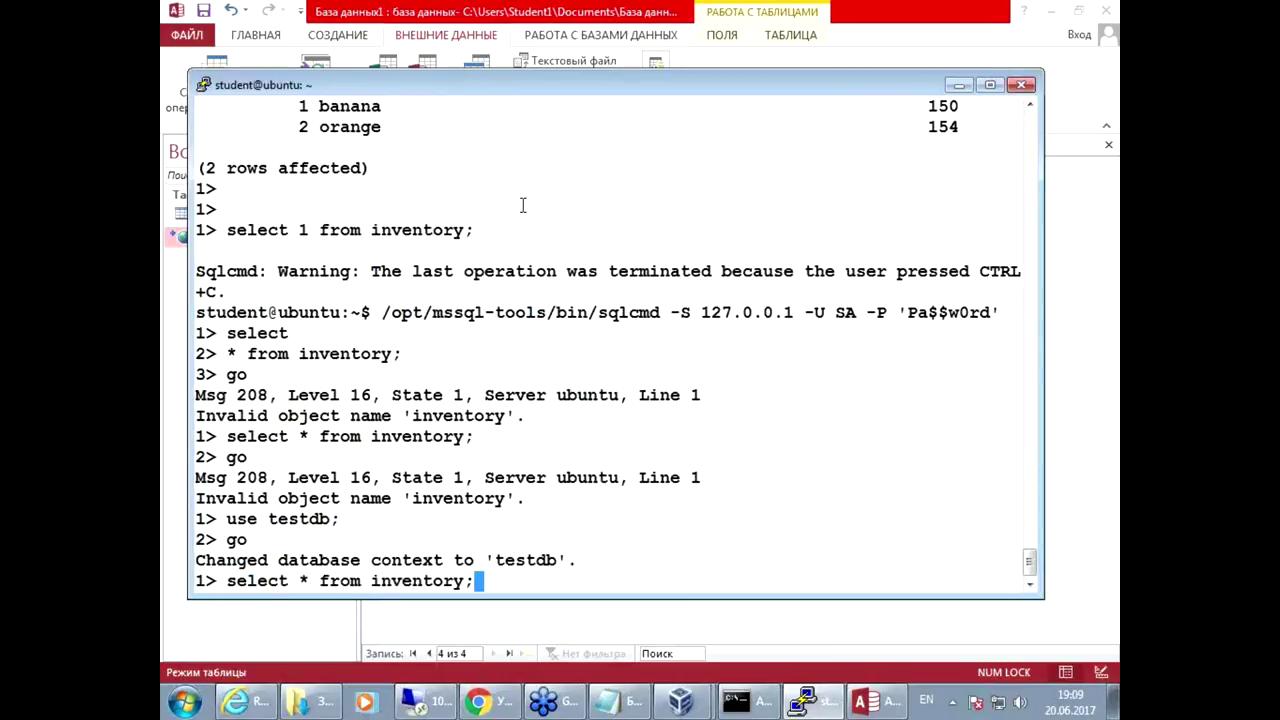
key(Return)
text(go)
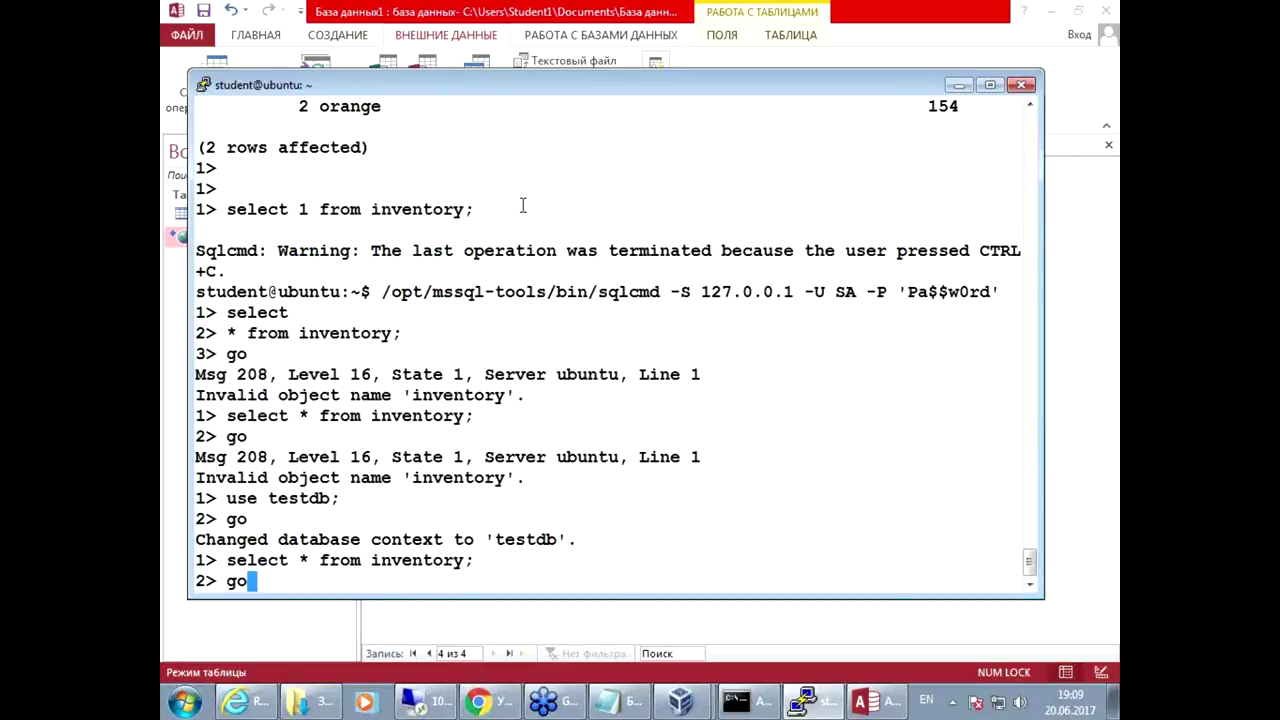
key(Return)
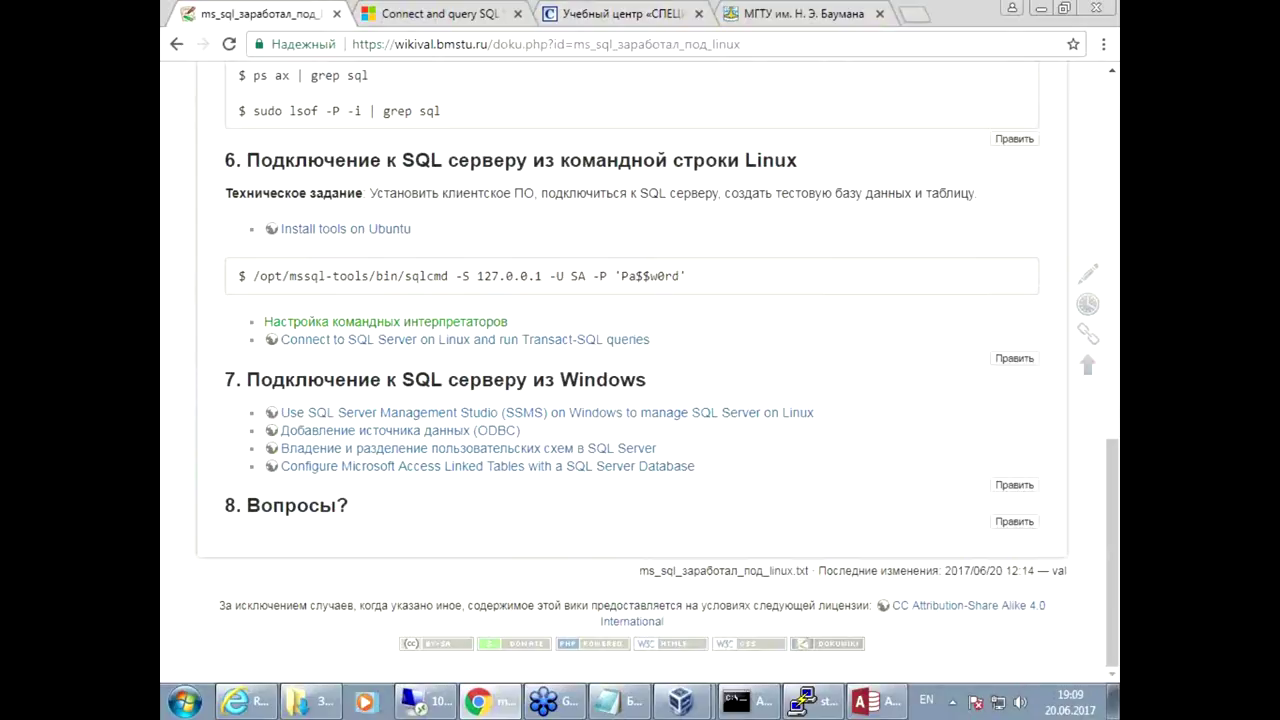
Step: On the specialist.ru tab, open Онлайн-обучение from the Виды обучения menu
click(620, 13)
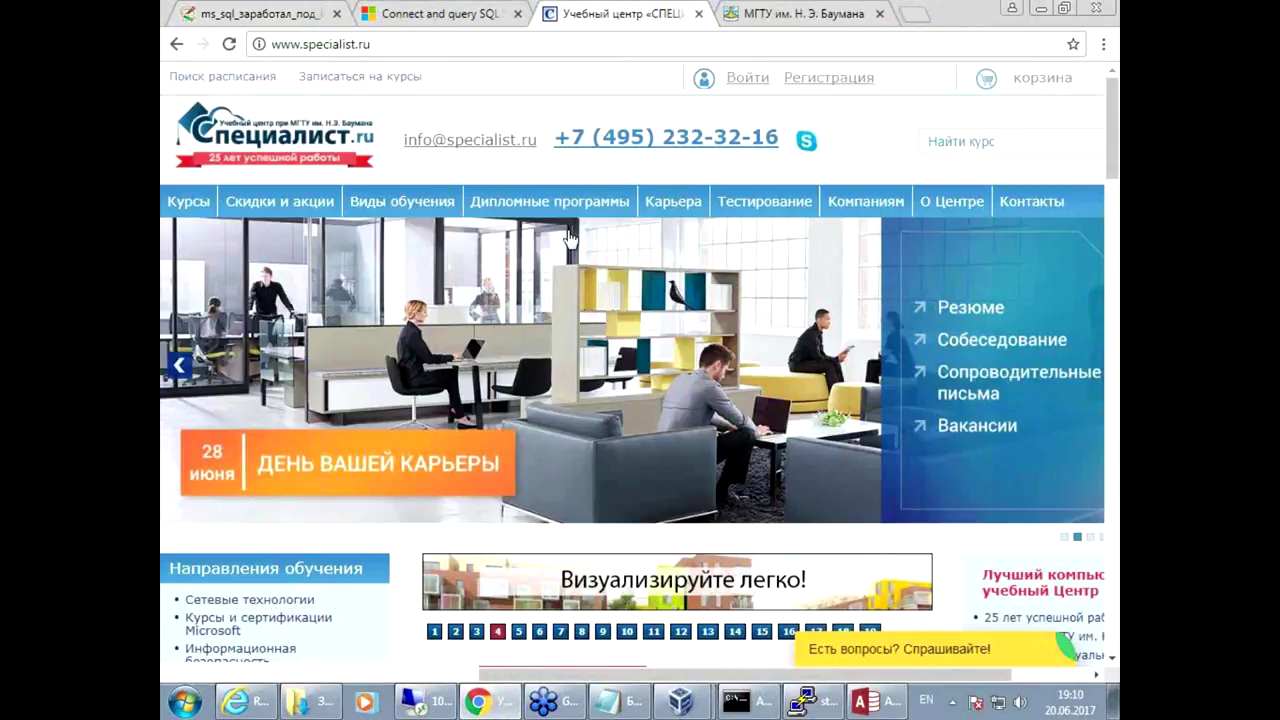
mouse_move(395, 208)
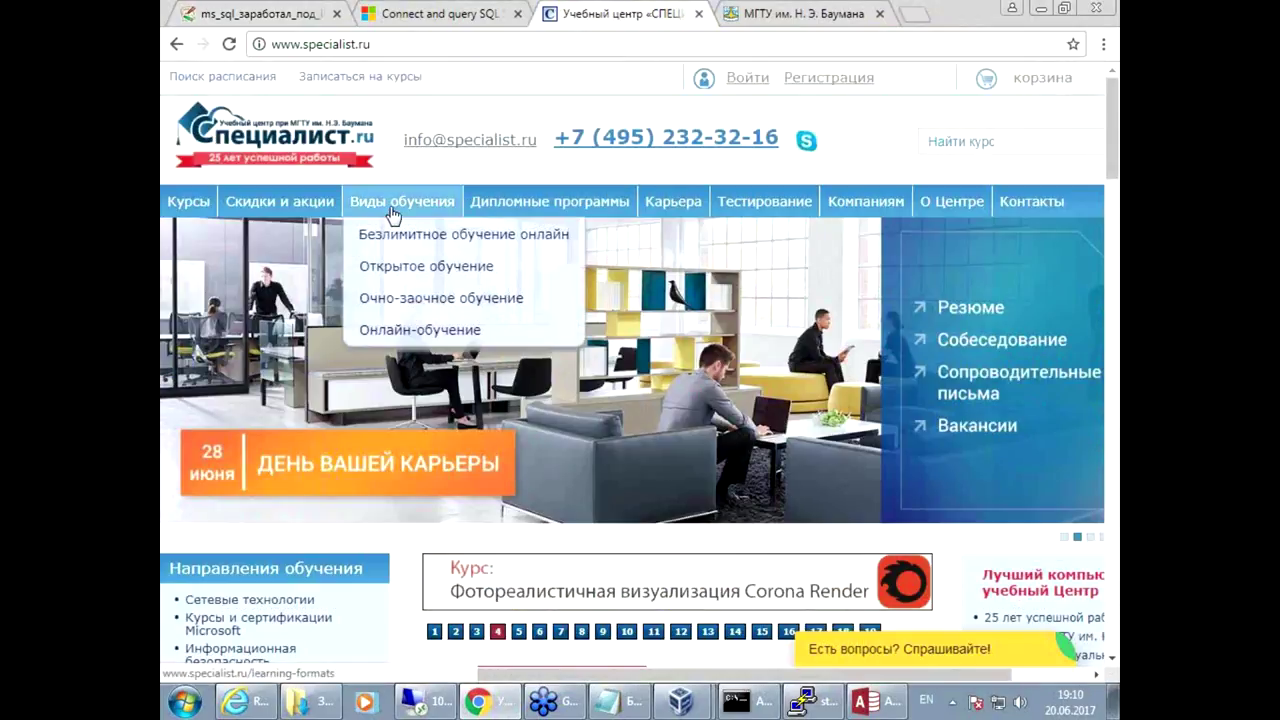
click(414, 332)
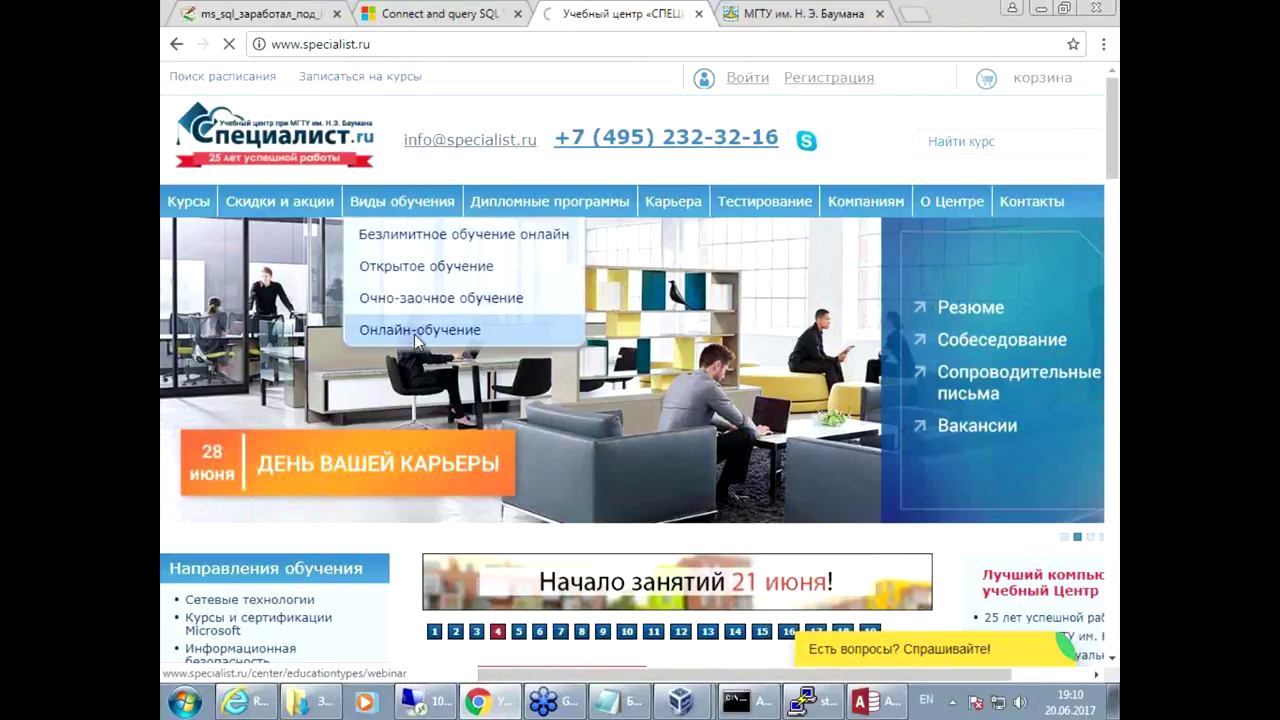